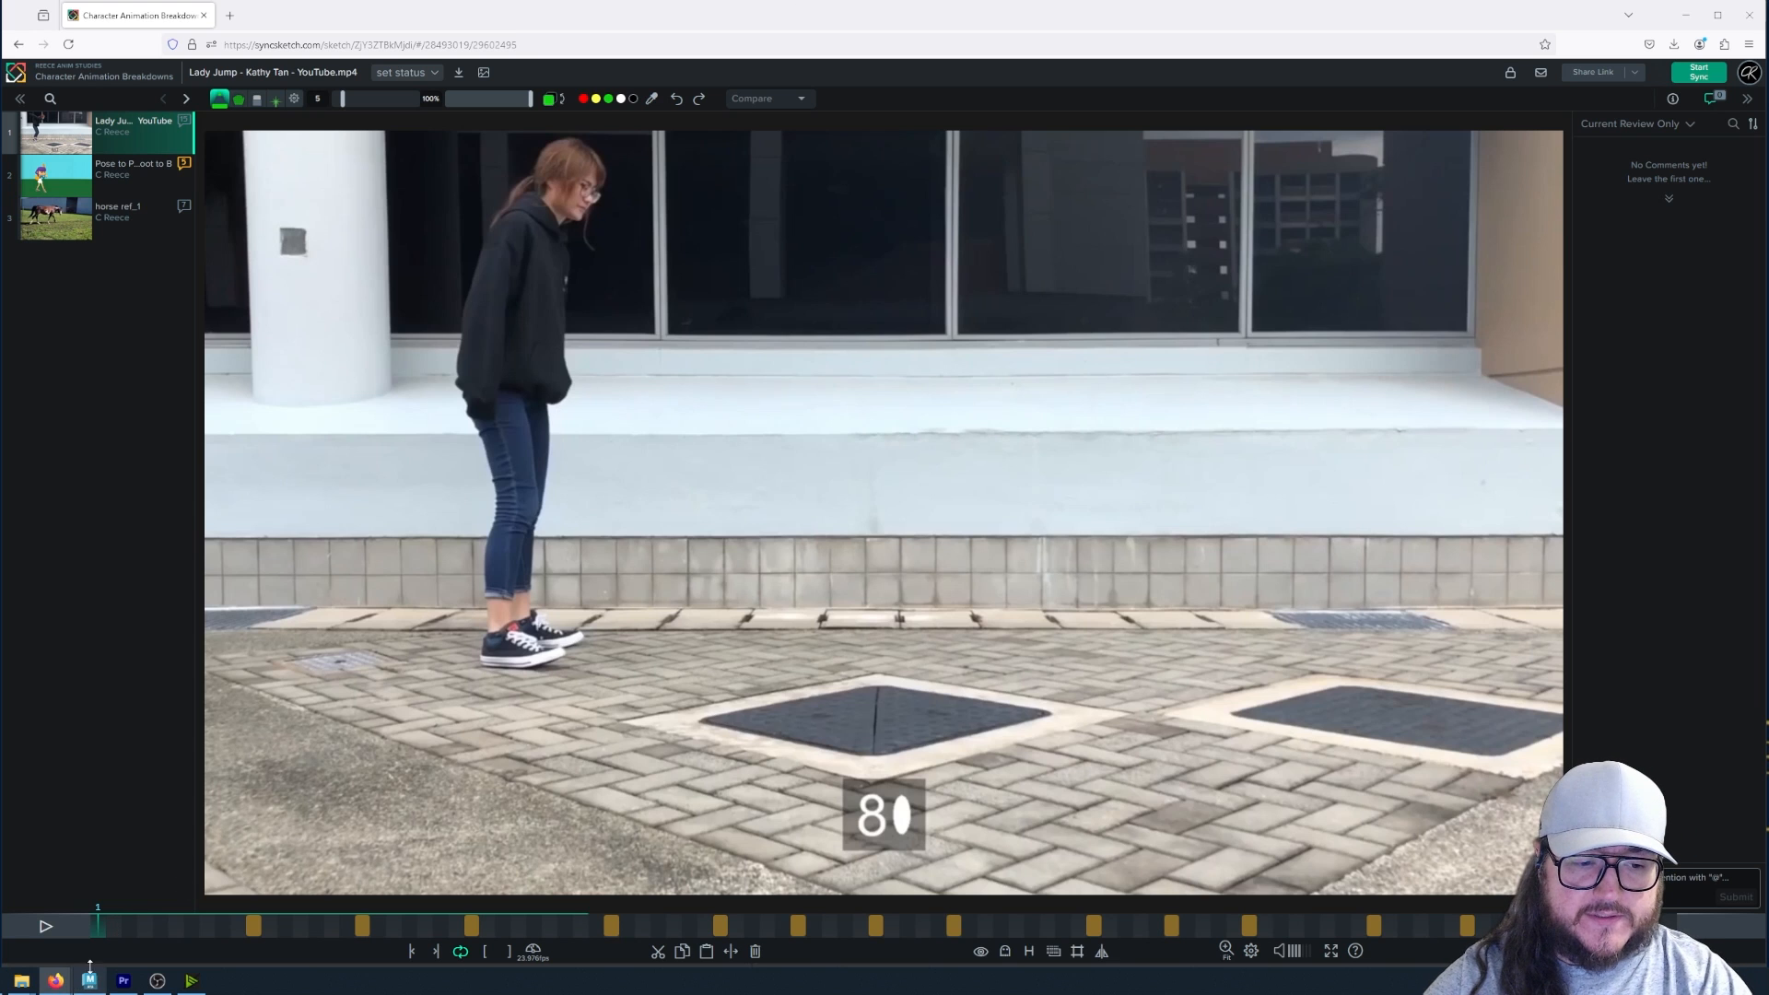
- Play through the lady jump reference video and widen the playlist panel until the item titles are readable
mouse_move(129, 921)
mouse_down()
mouse_move(371, 918)
mouse_move(140, 916)
mouse_up()
key(space)
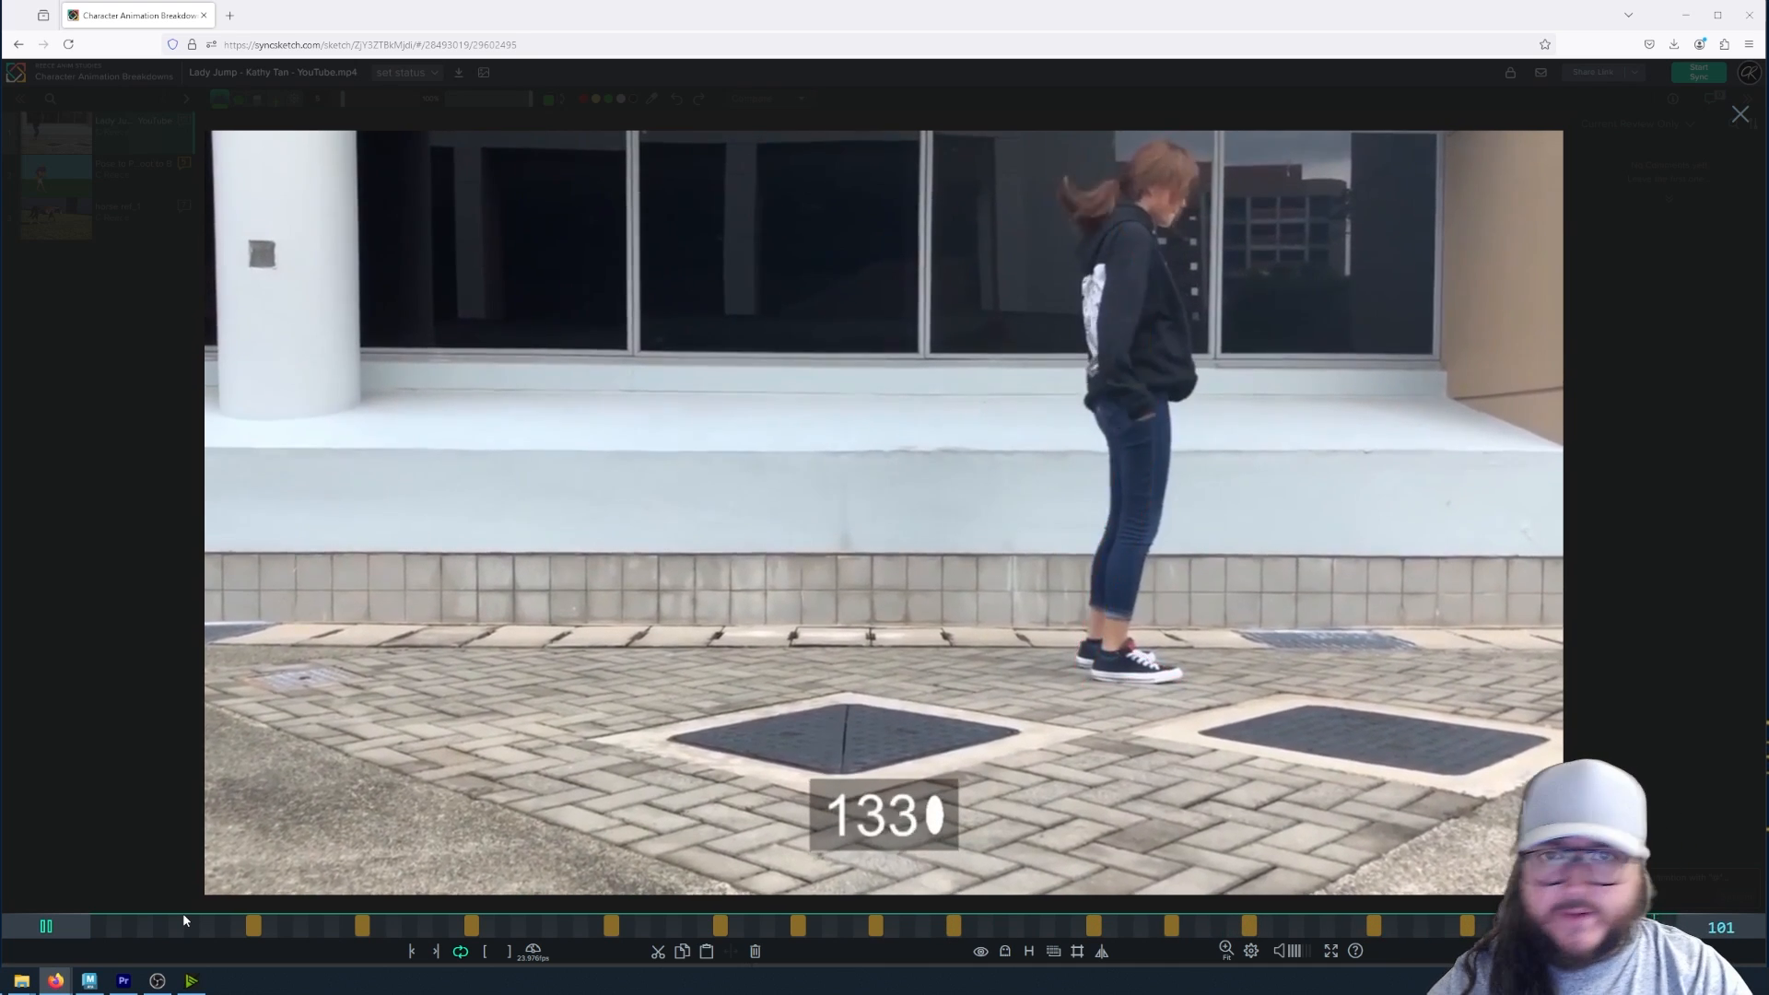
key(space)
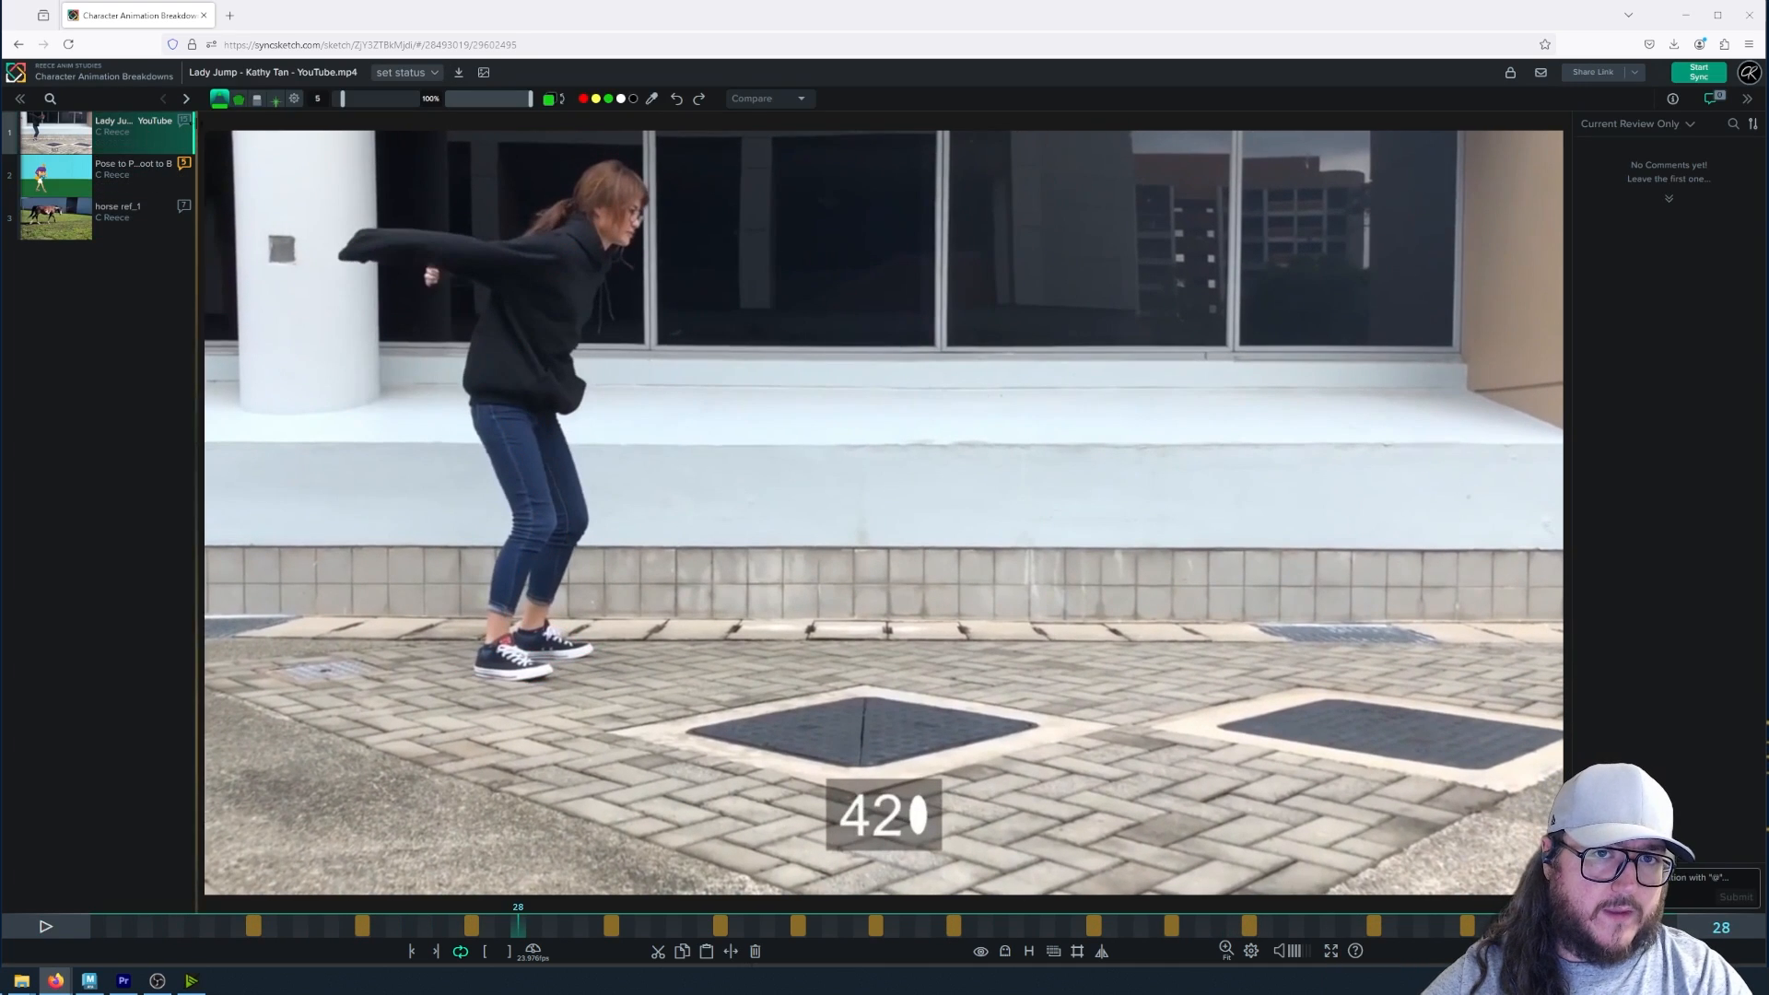
drag(197, 144, 288, 145)
key(space)
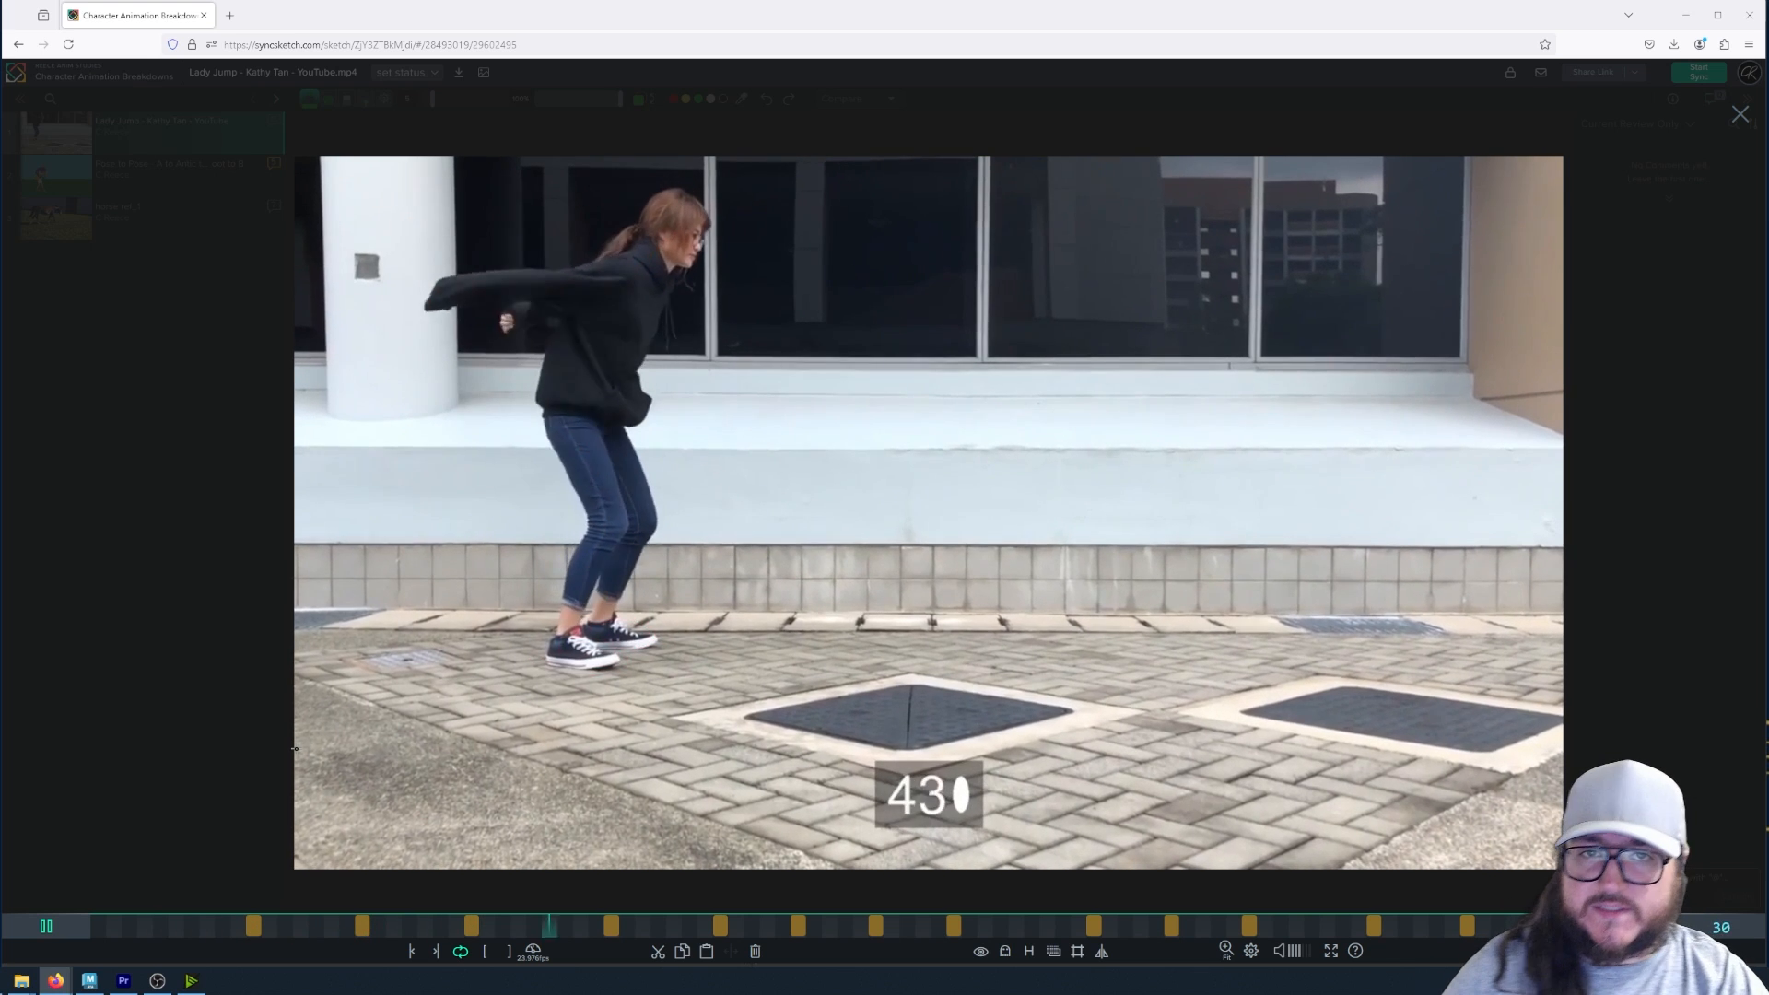
key(space)
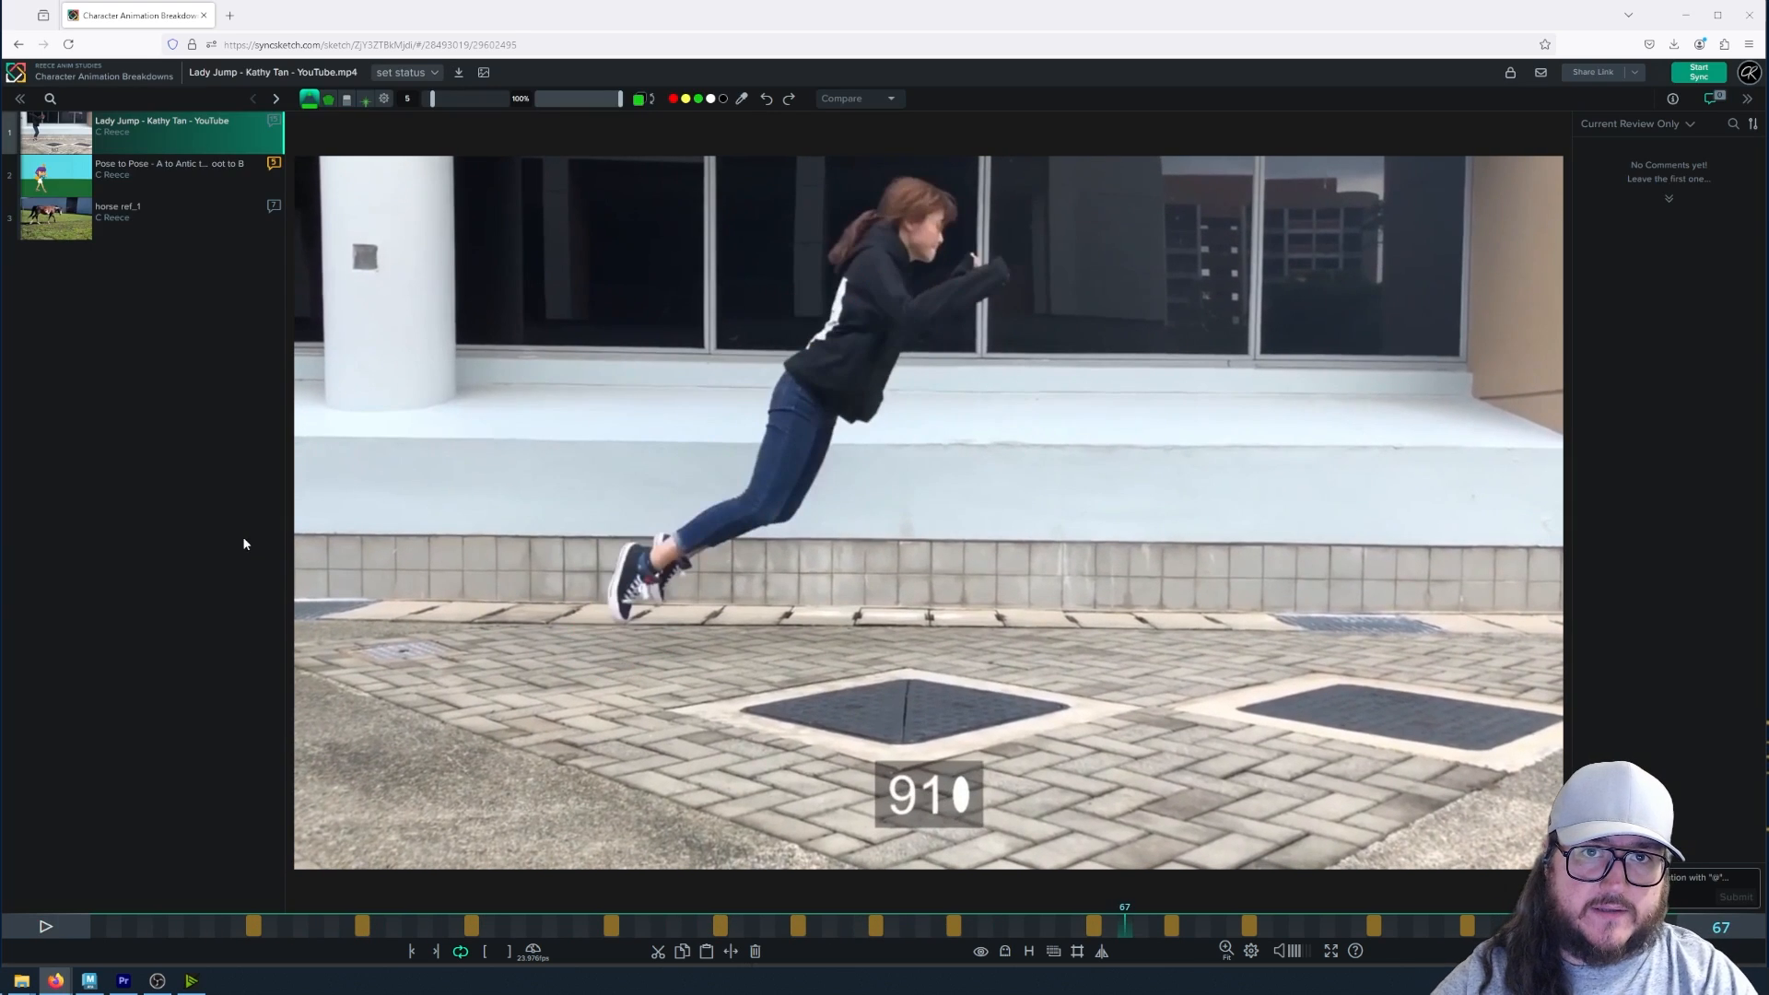
- Download the lady jump reference as a video with sketches
click(459, 73)
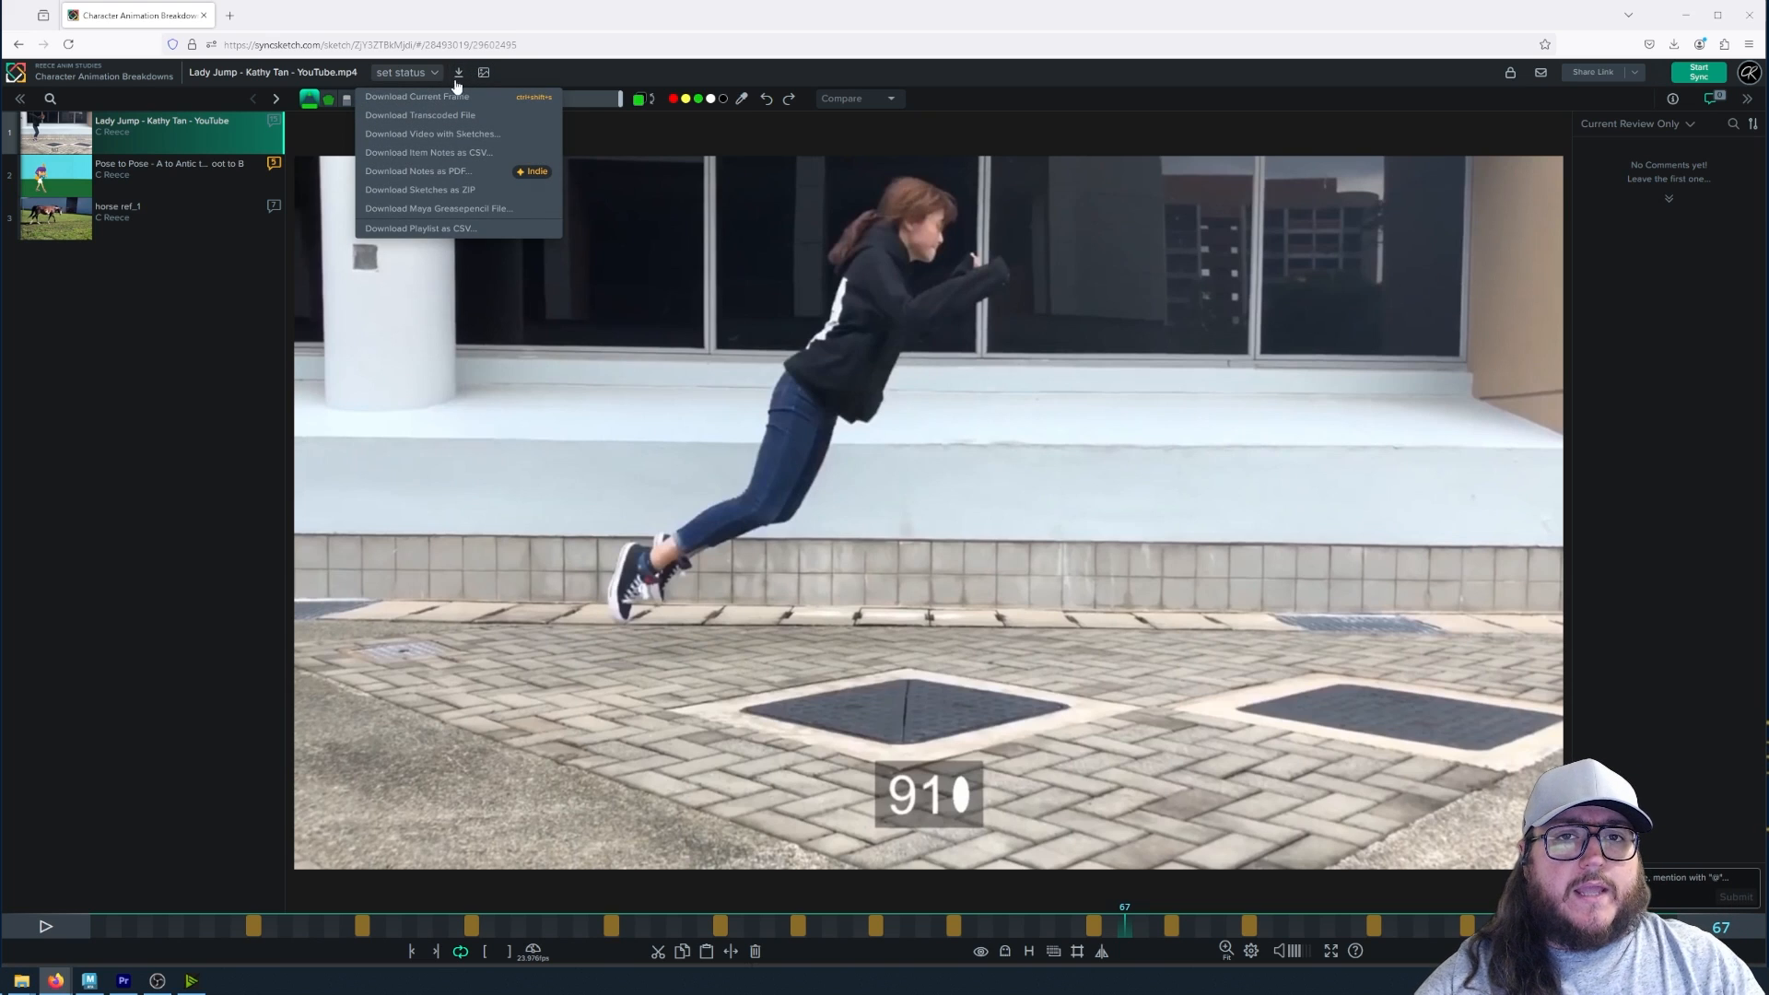
click(460, 74)
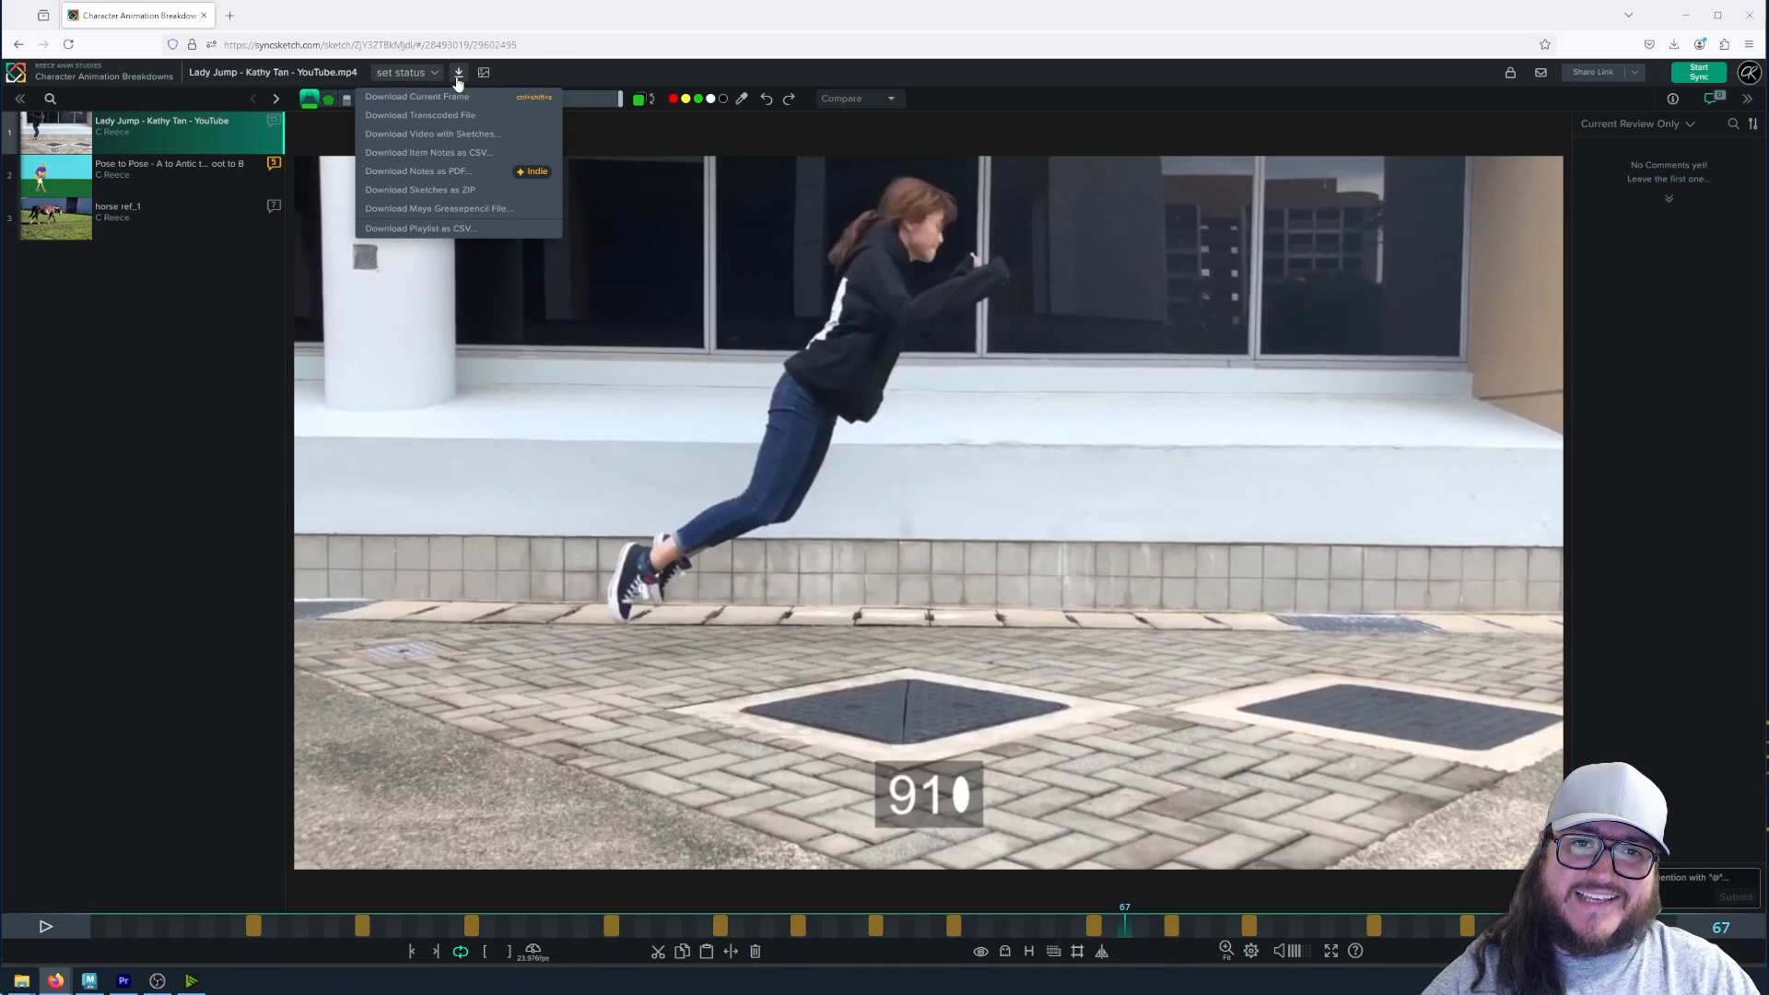
mouse_move(463, 76)
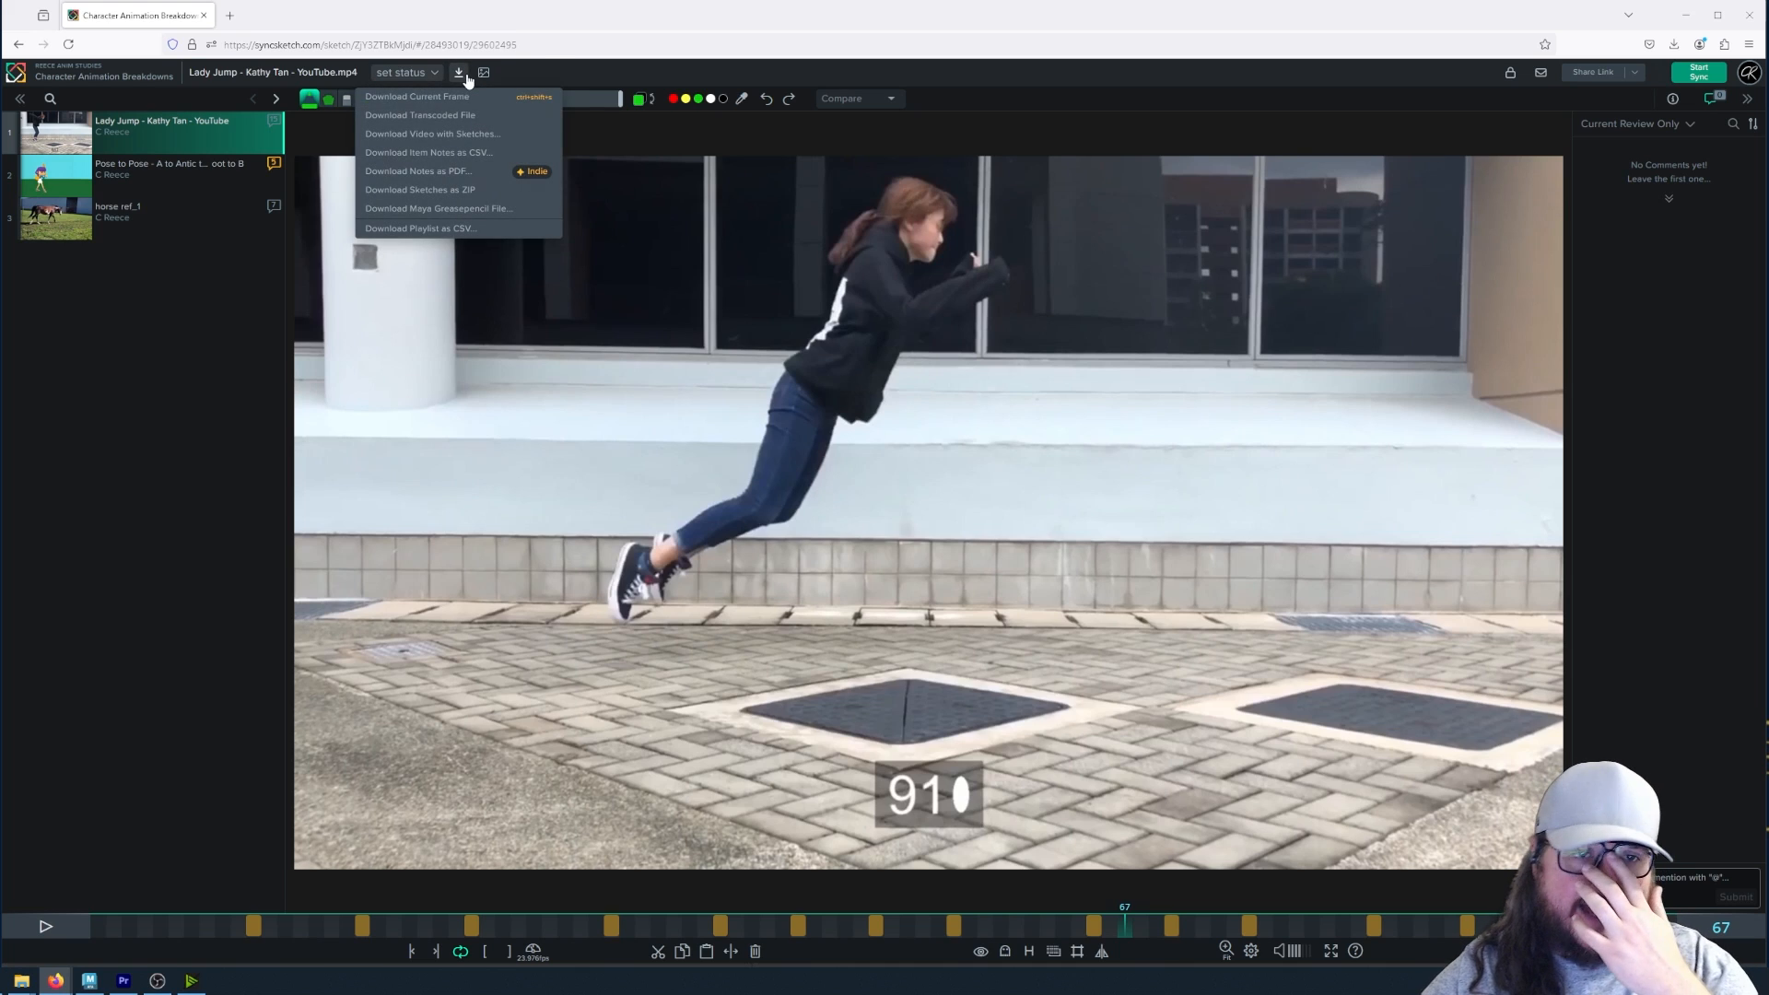
click(474, 138)
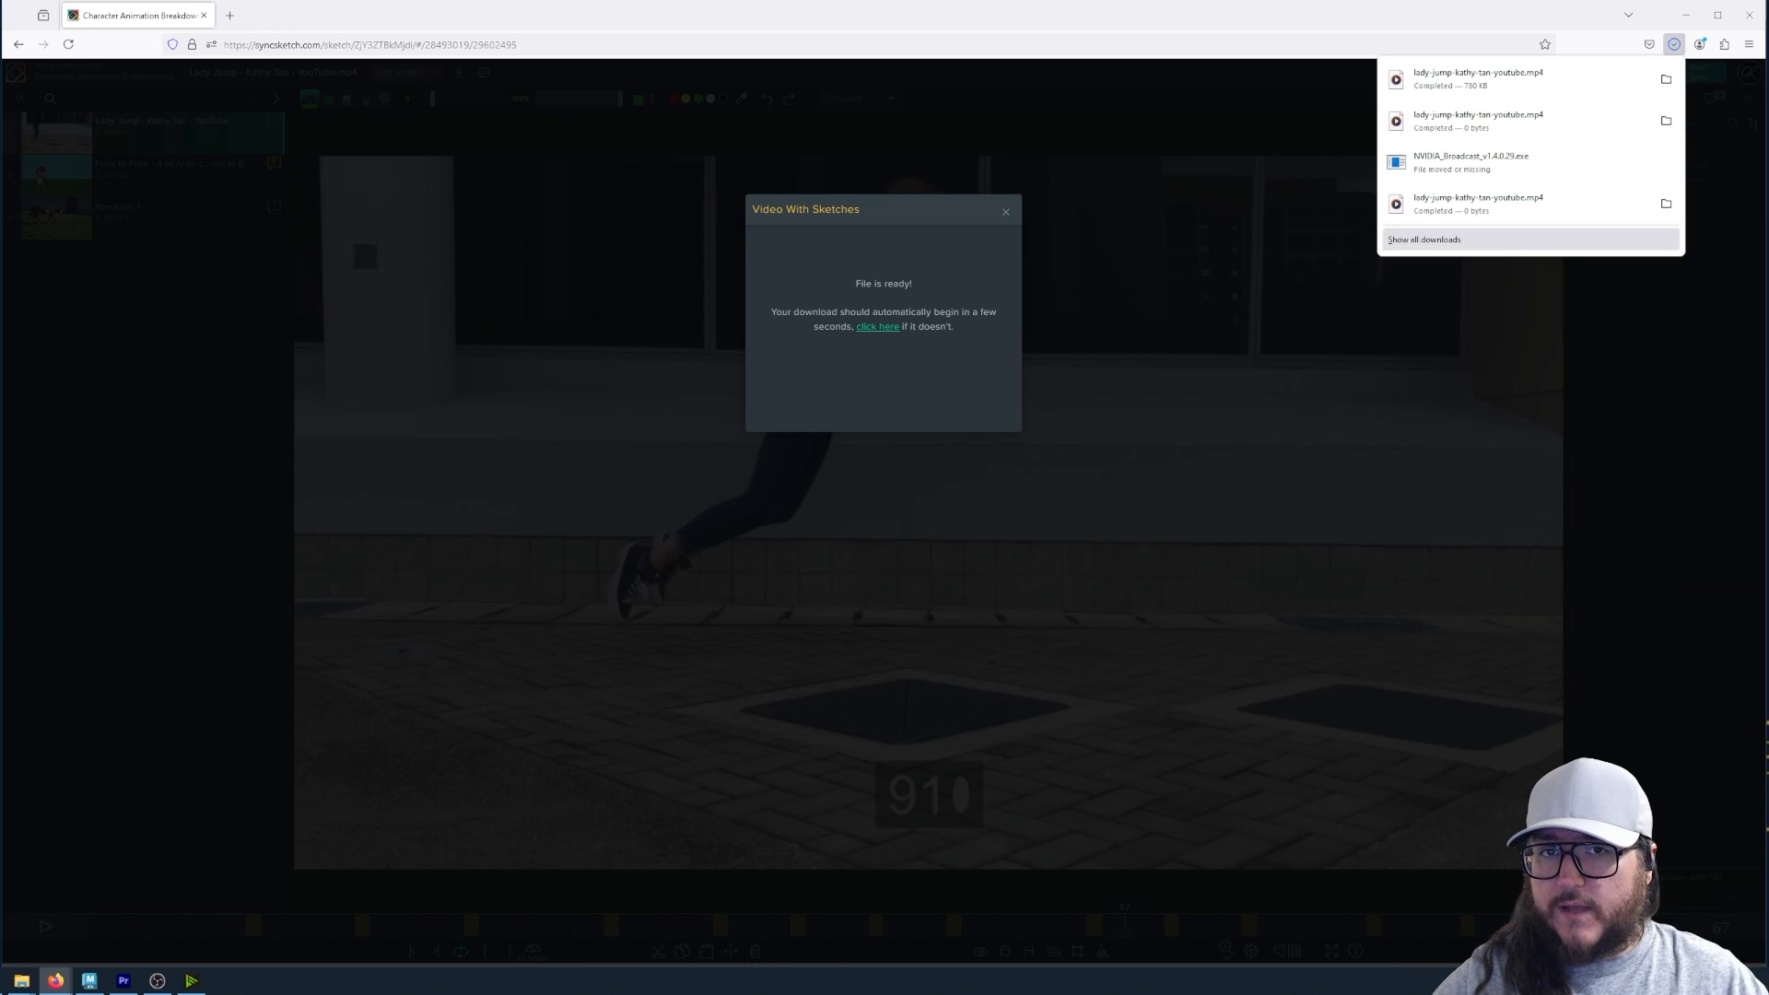
- Show the downloaded lady jump MP4 in its folder and preview its opening frames in Media Player
click(1666, 80)
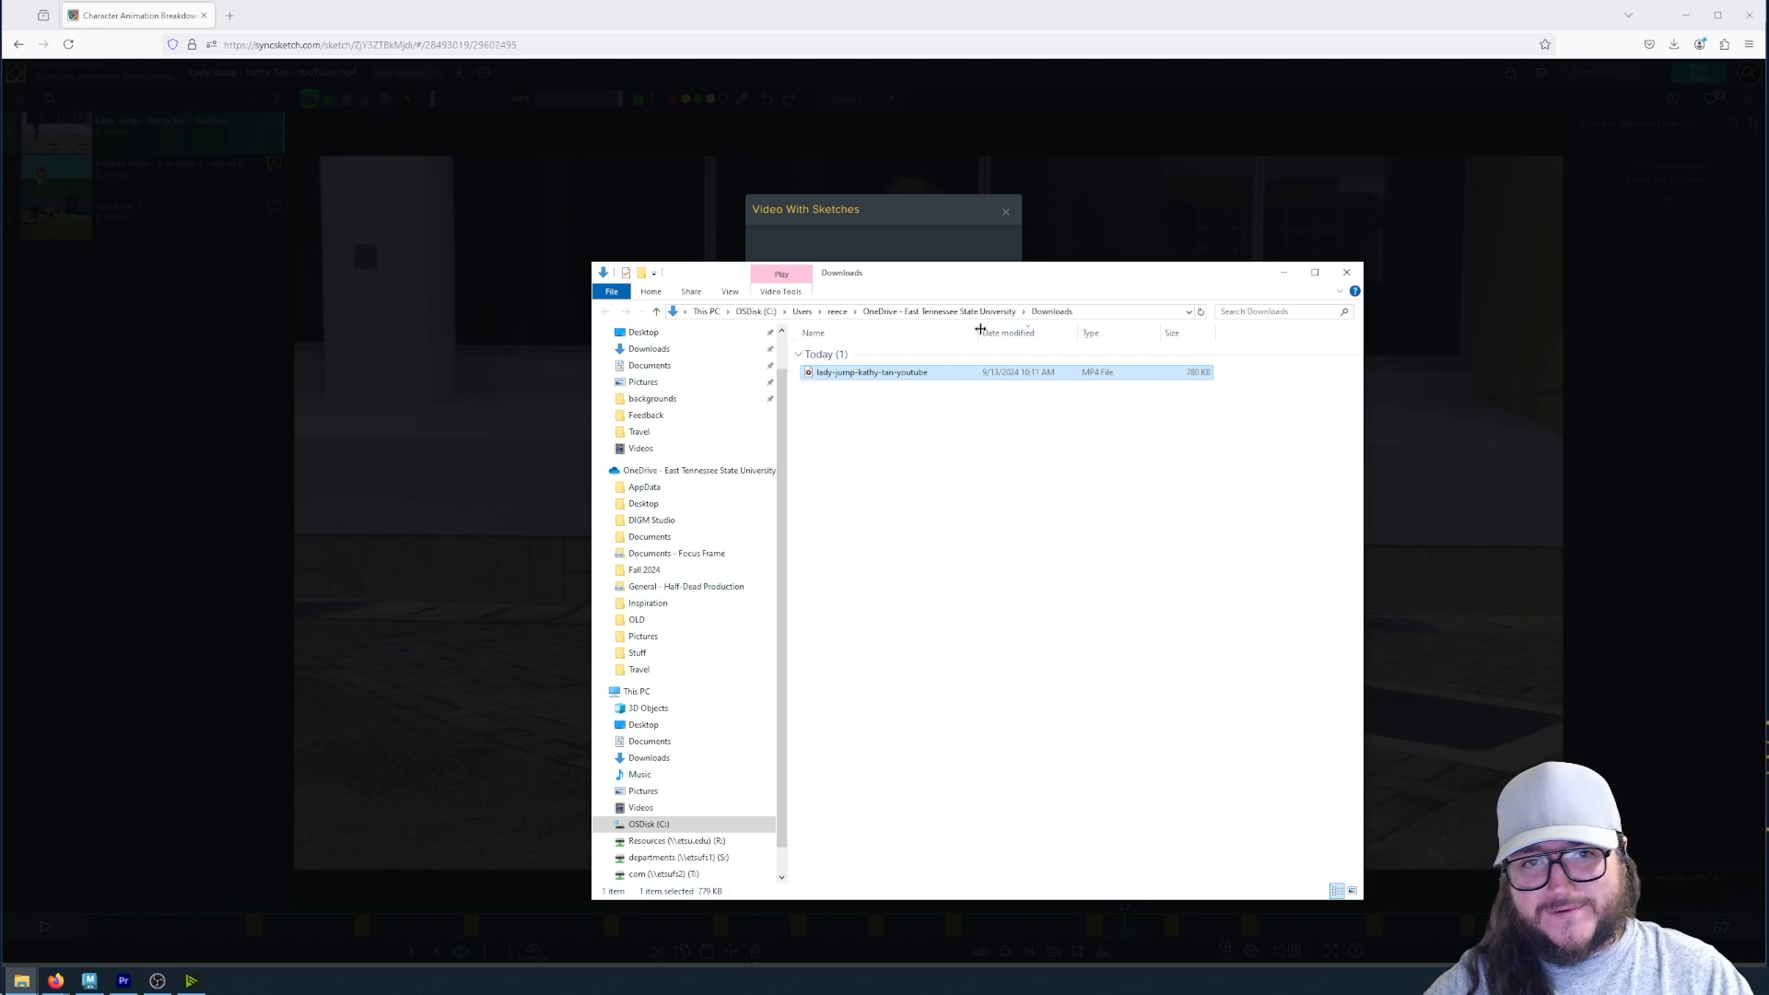
double_click(942, 374)
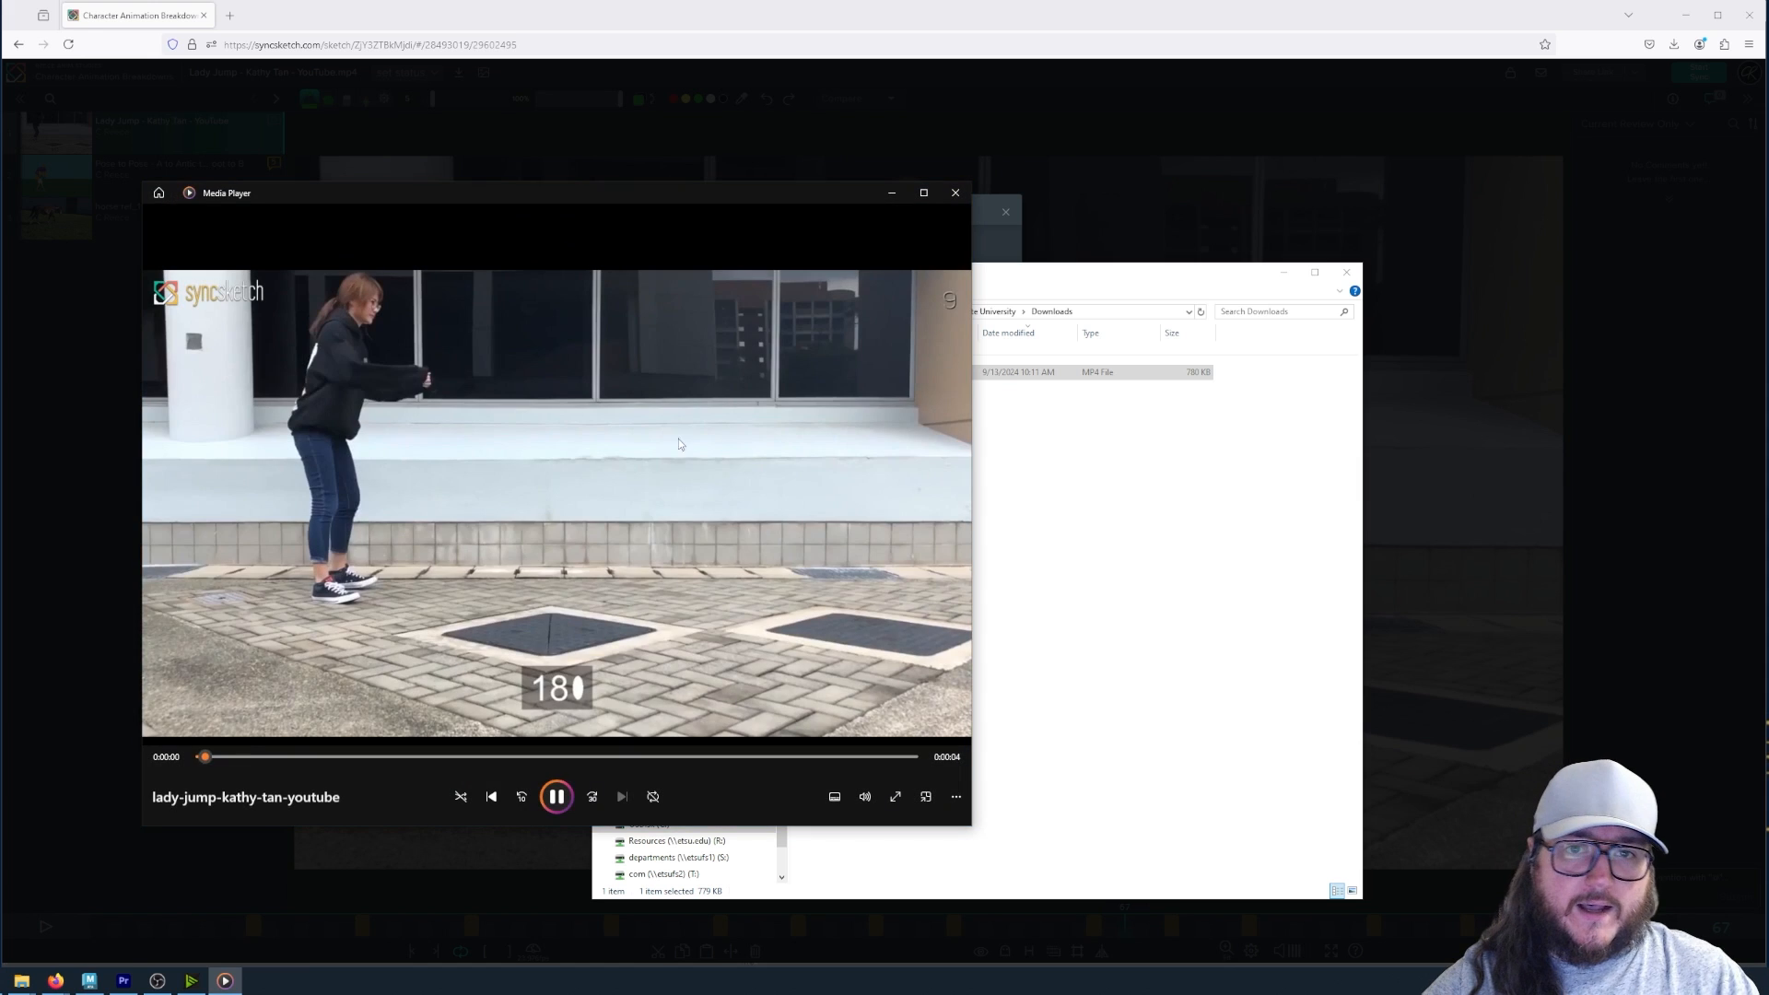
click(1013, 442)
click(440, 362)
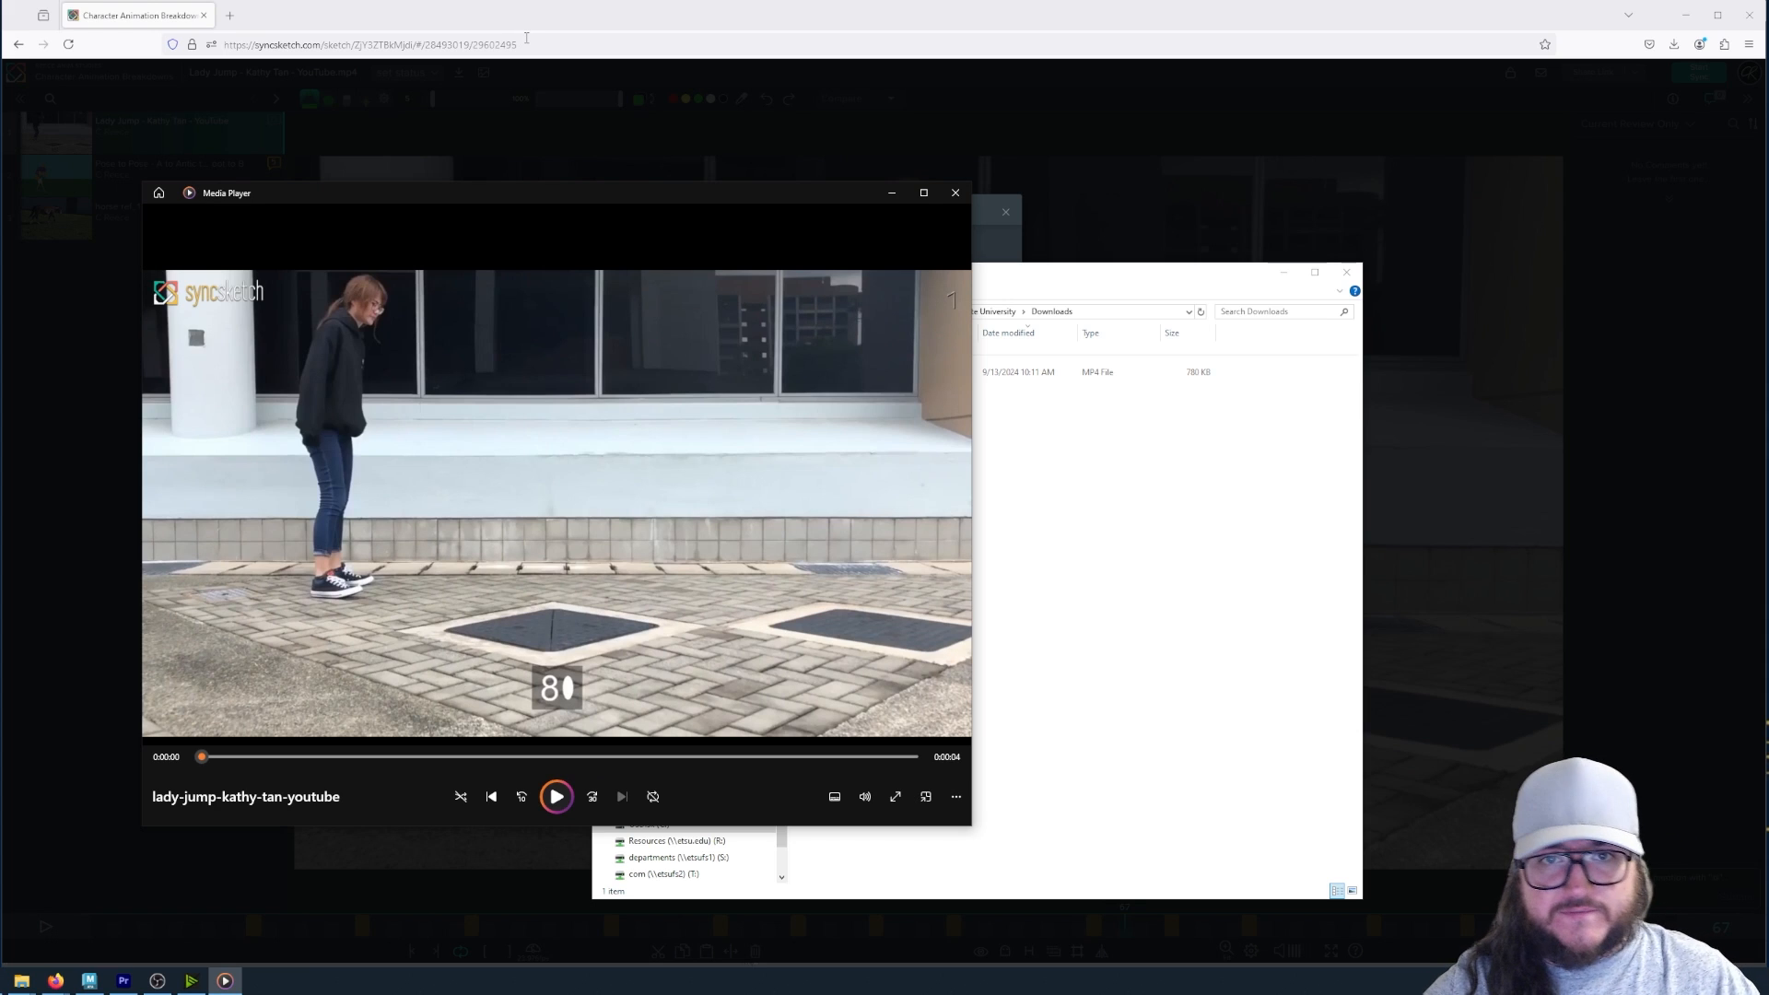
click(1059, 479)
- Switch to Premiere Pro and create a new project with the default name and settings
click(122, 981)
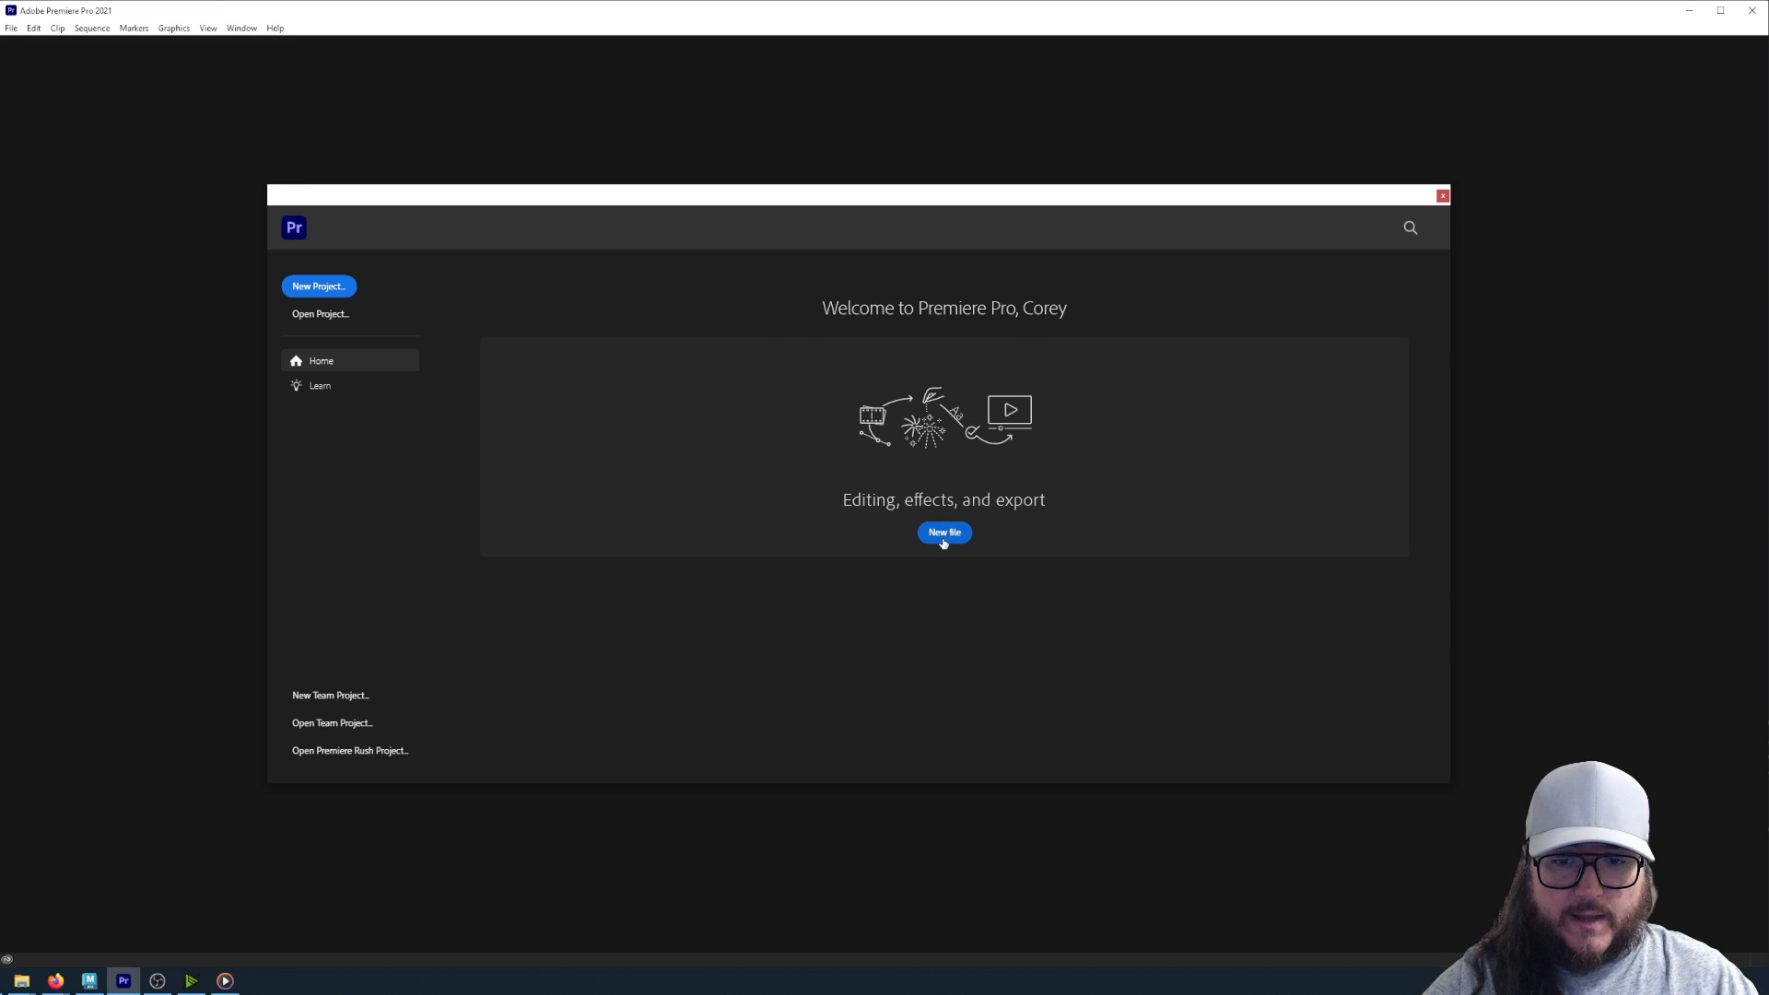
click(943, 535)
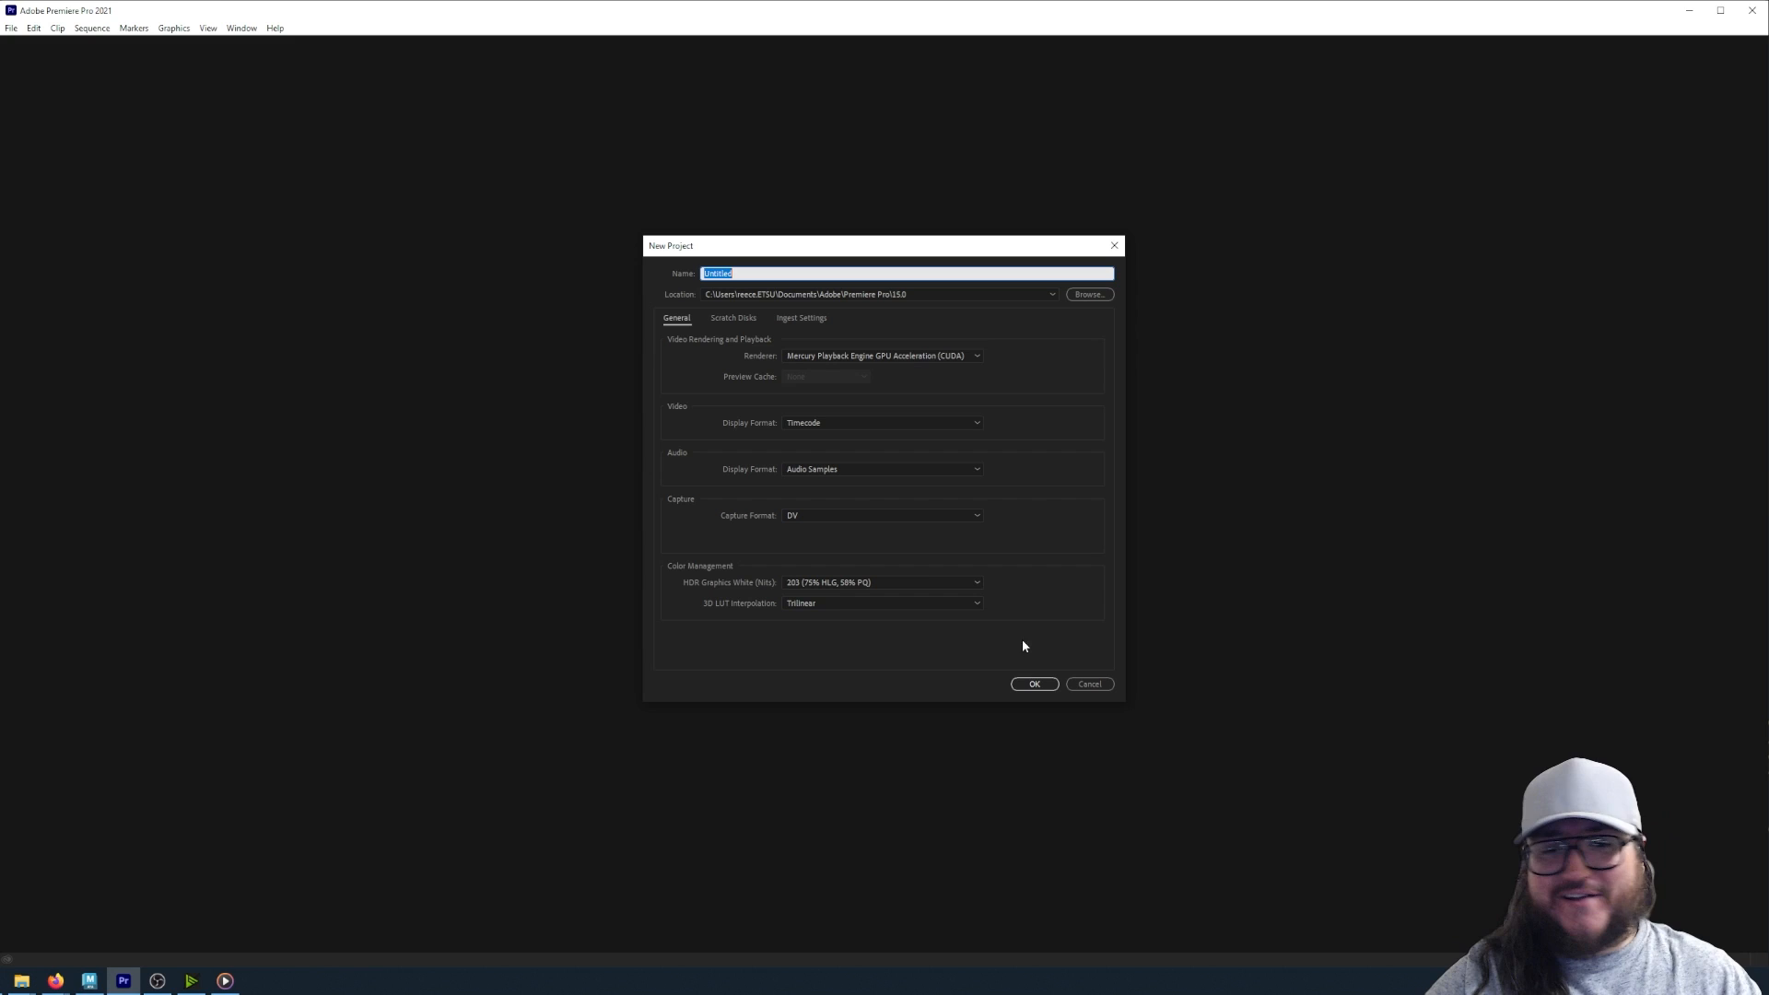
click(1030, 684)
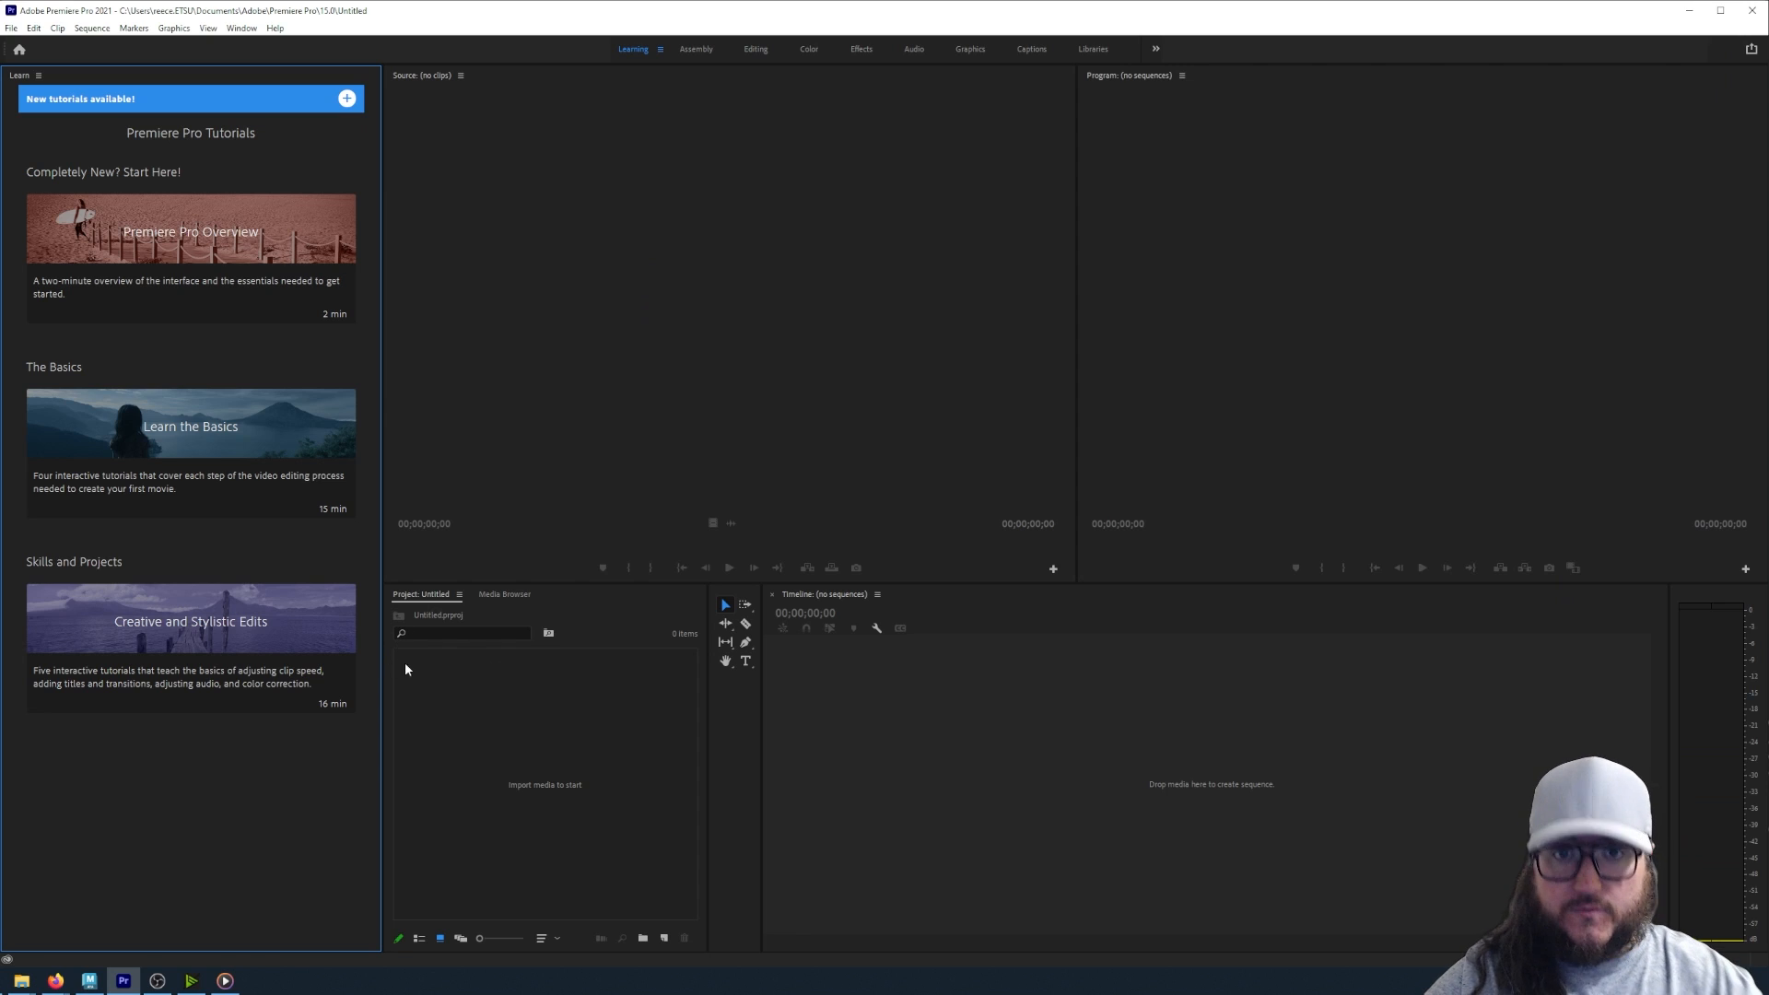
- Import the downloaded lady jump MP4 from the Downloads folder into the project
double_click(479, 680)
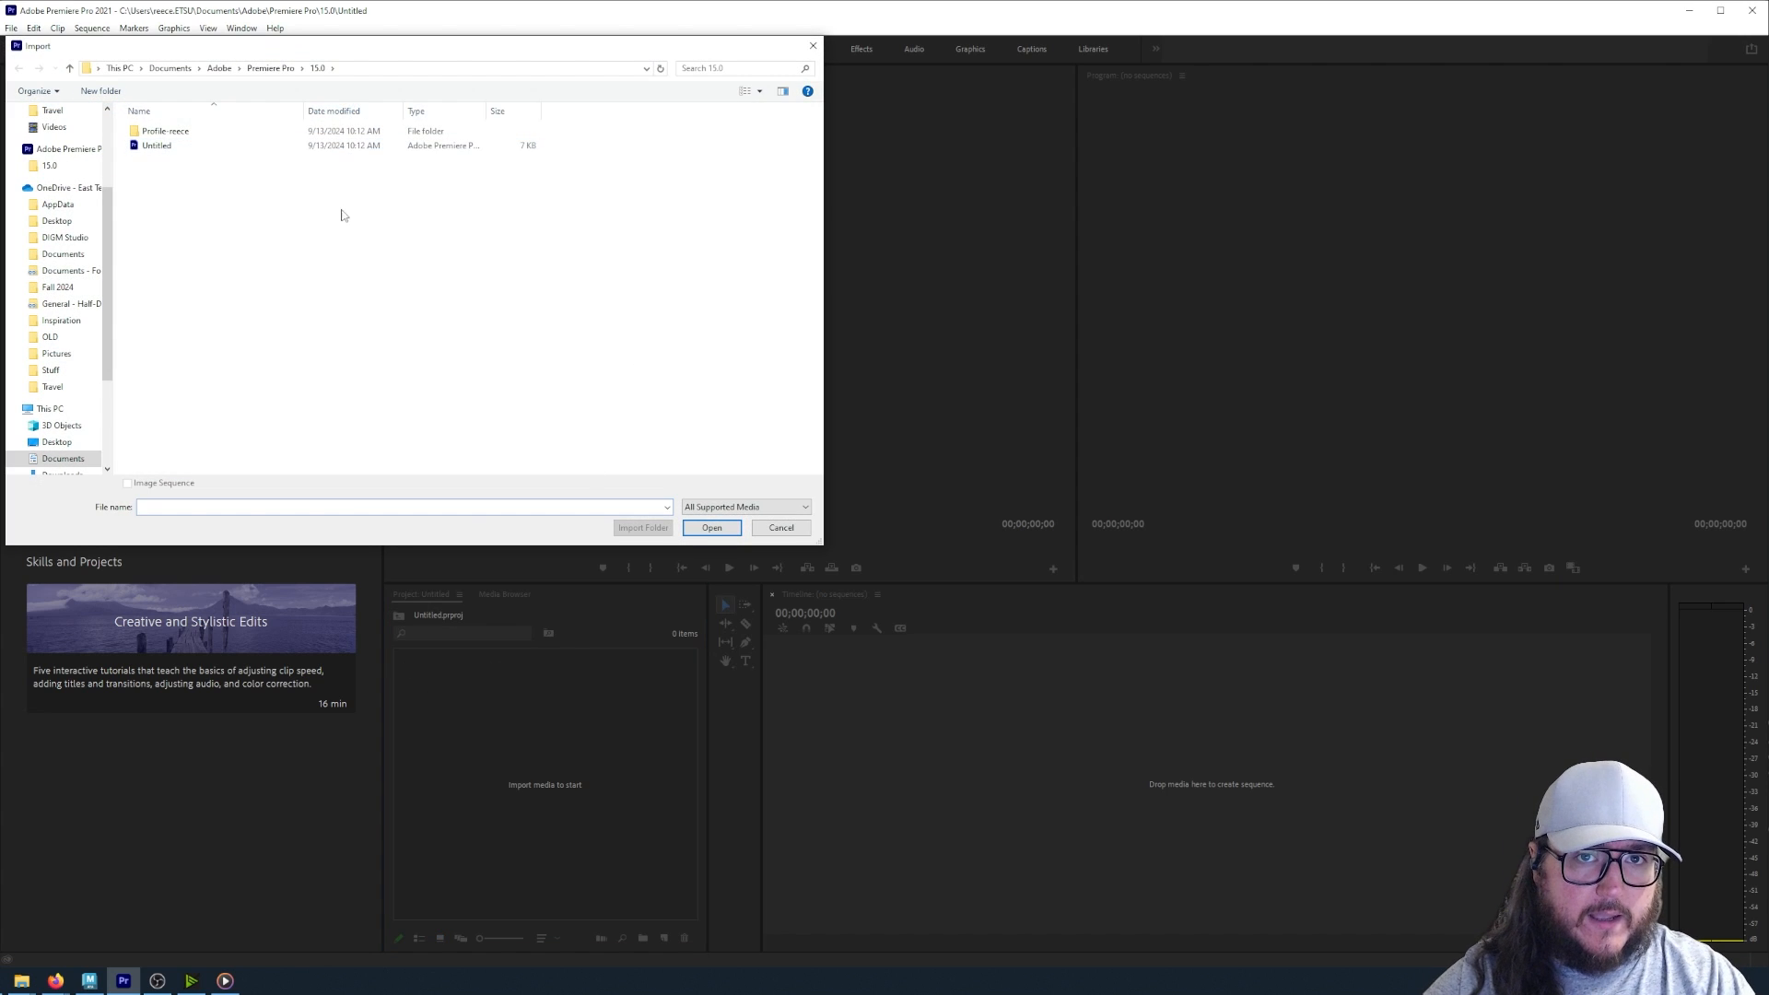
key(Escape)
click(21, 981)
drag(871, 372, 492, 733)
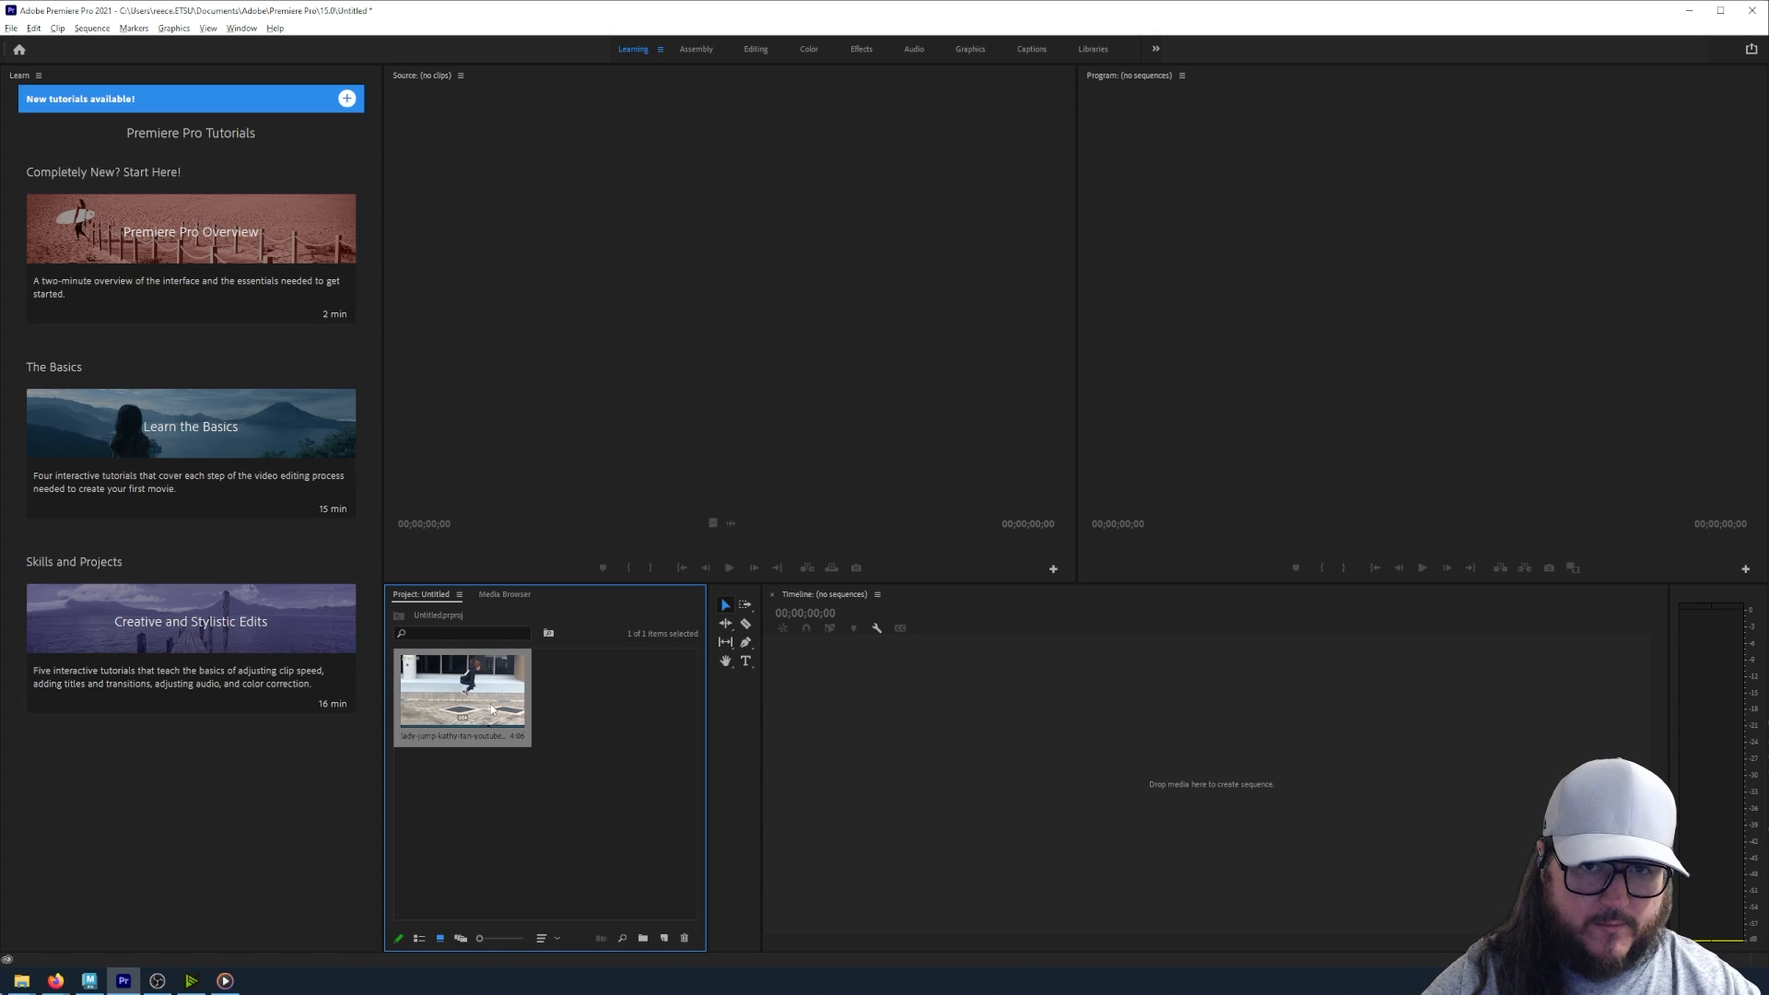
- Create a new sequence from the imported lady jump clip and place the playhead at its start
drag(664, 938, 664, 938)
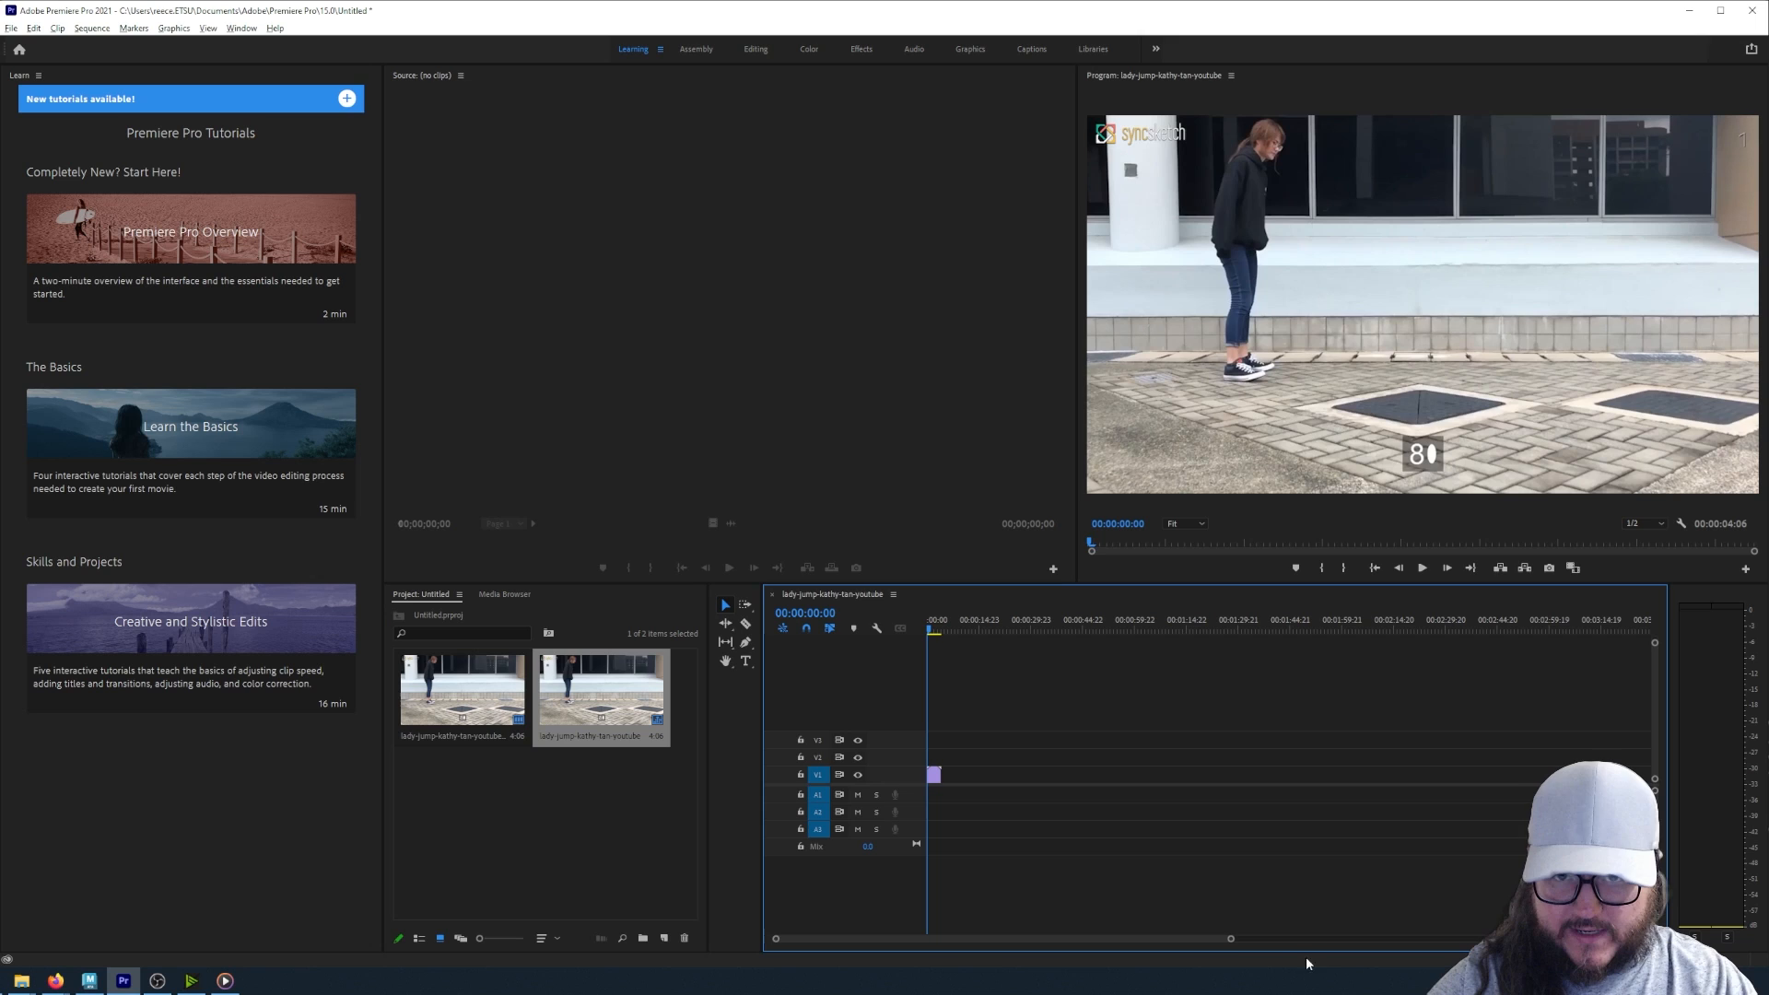
drag(1231, 939, 1036, 930)
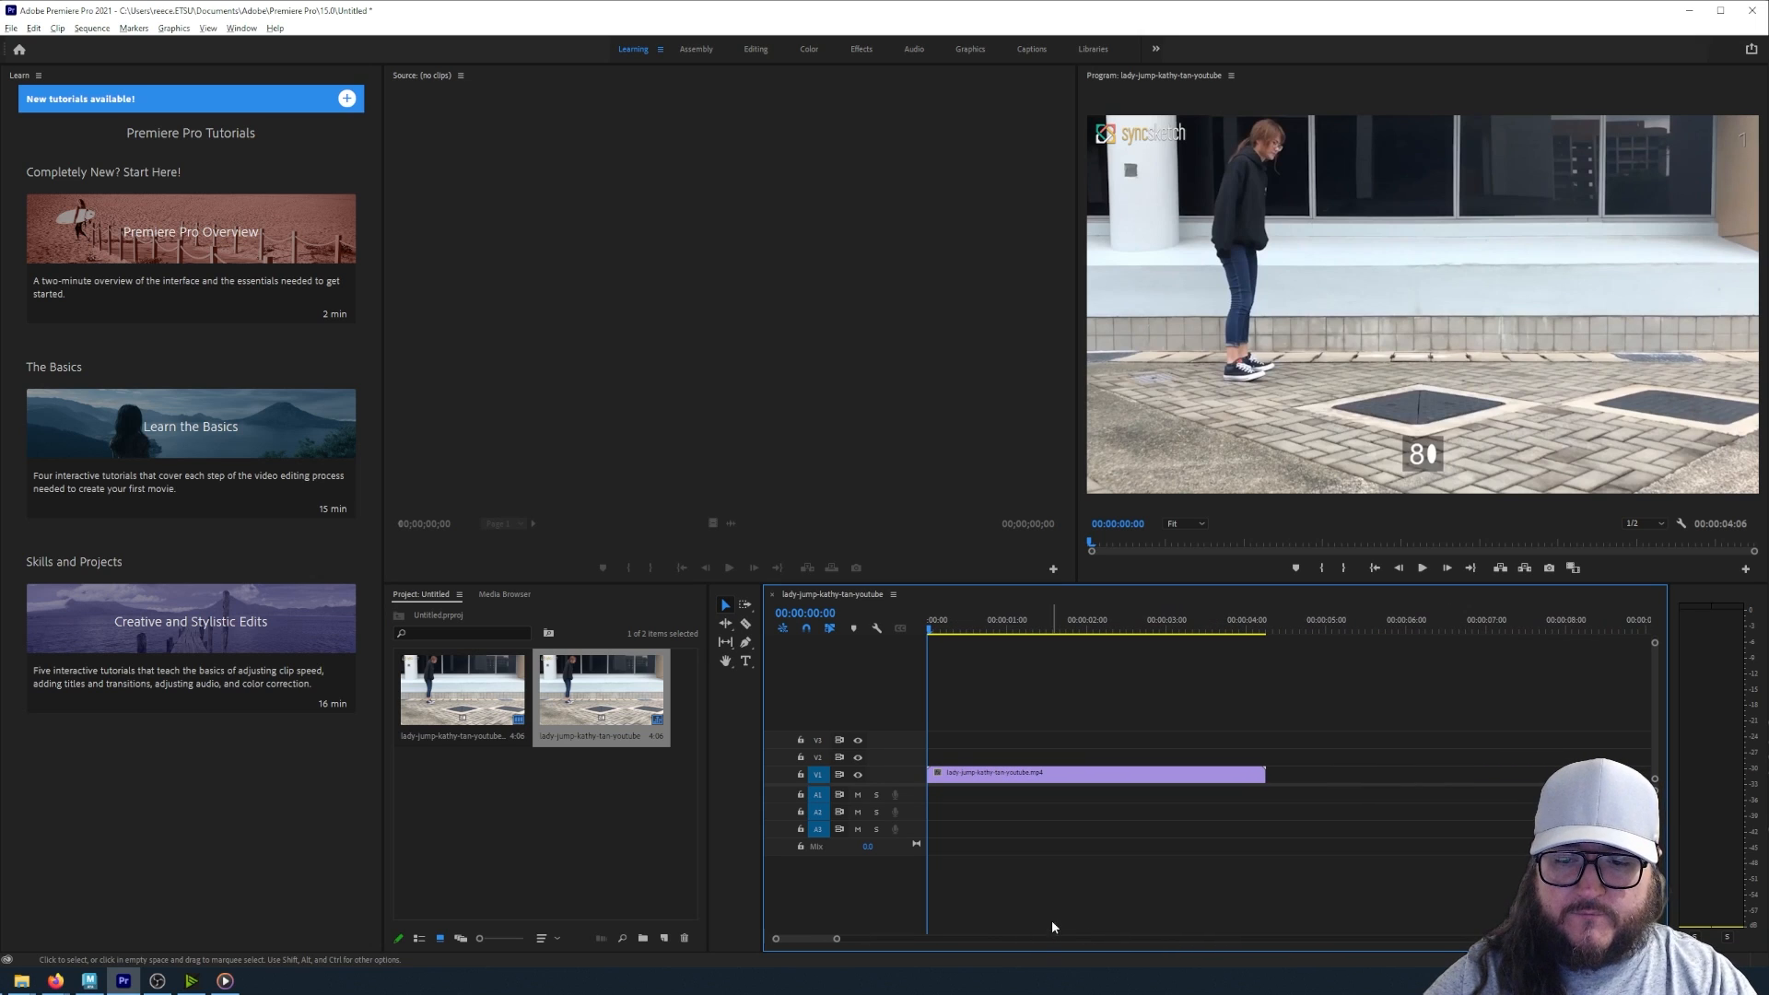
mouse_move(938, 633)
mouse_down()
mouse_move(1019, 632)
mouse_move(921, 630)
mouse_up()
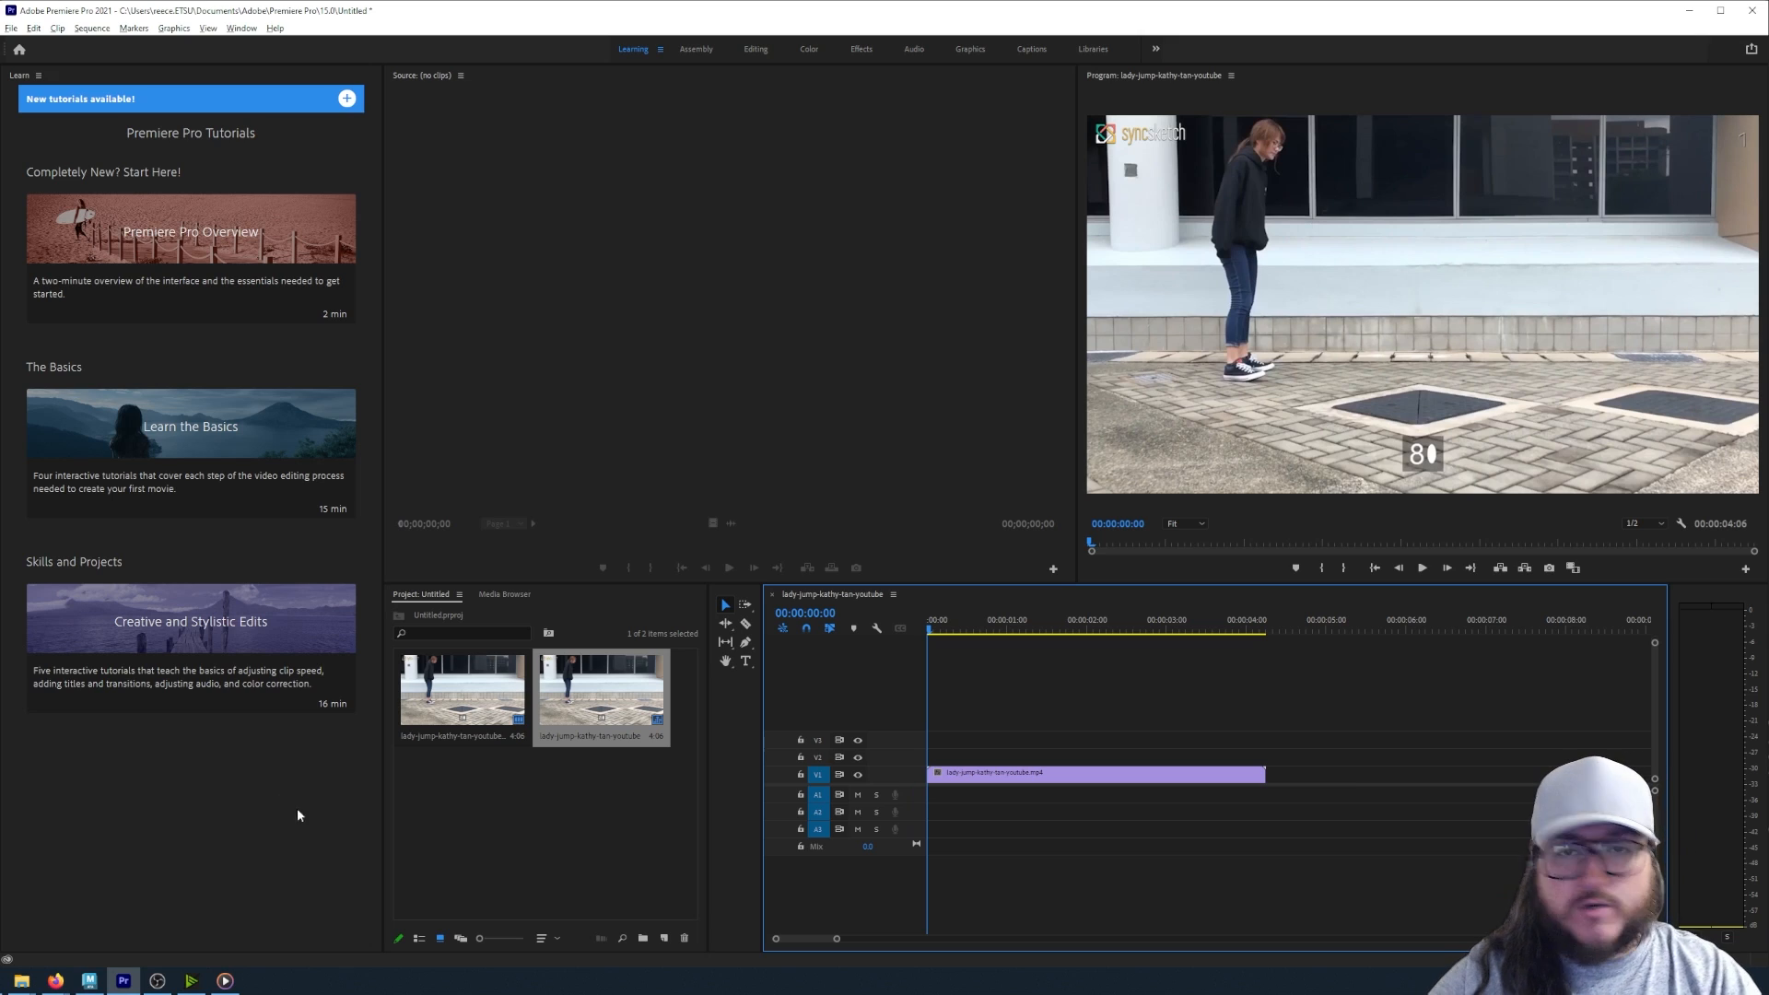
- Scrub the first few frames of the lady jump sequence and return the playhead to the start
click(472, 816)
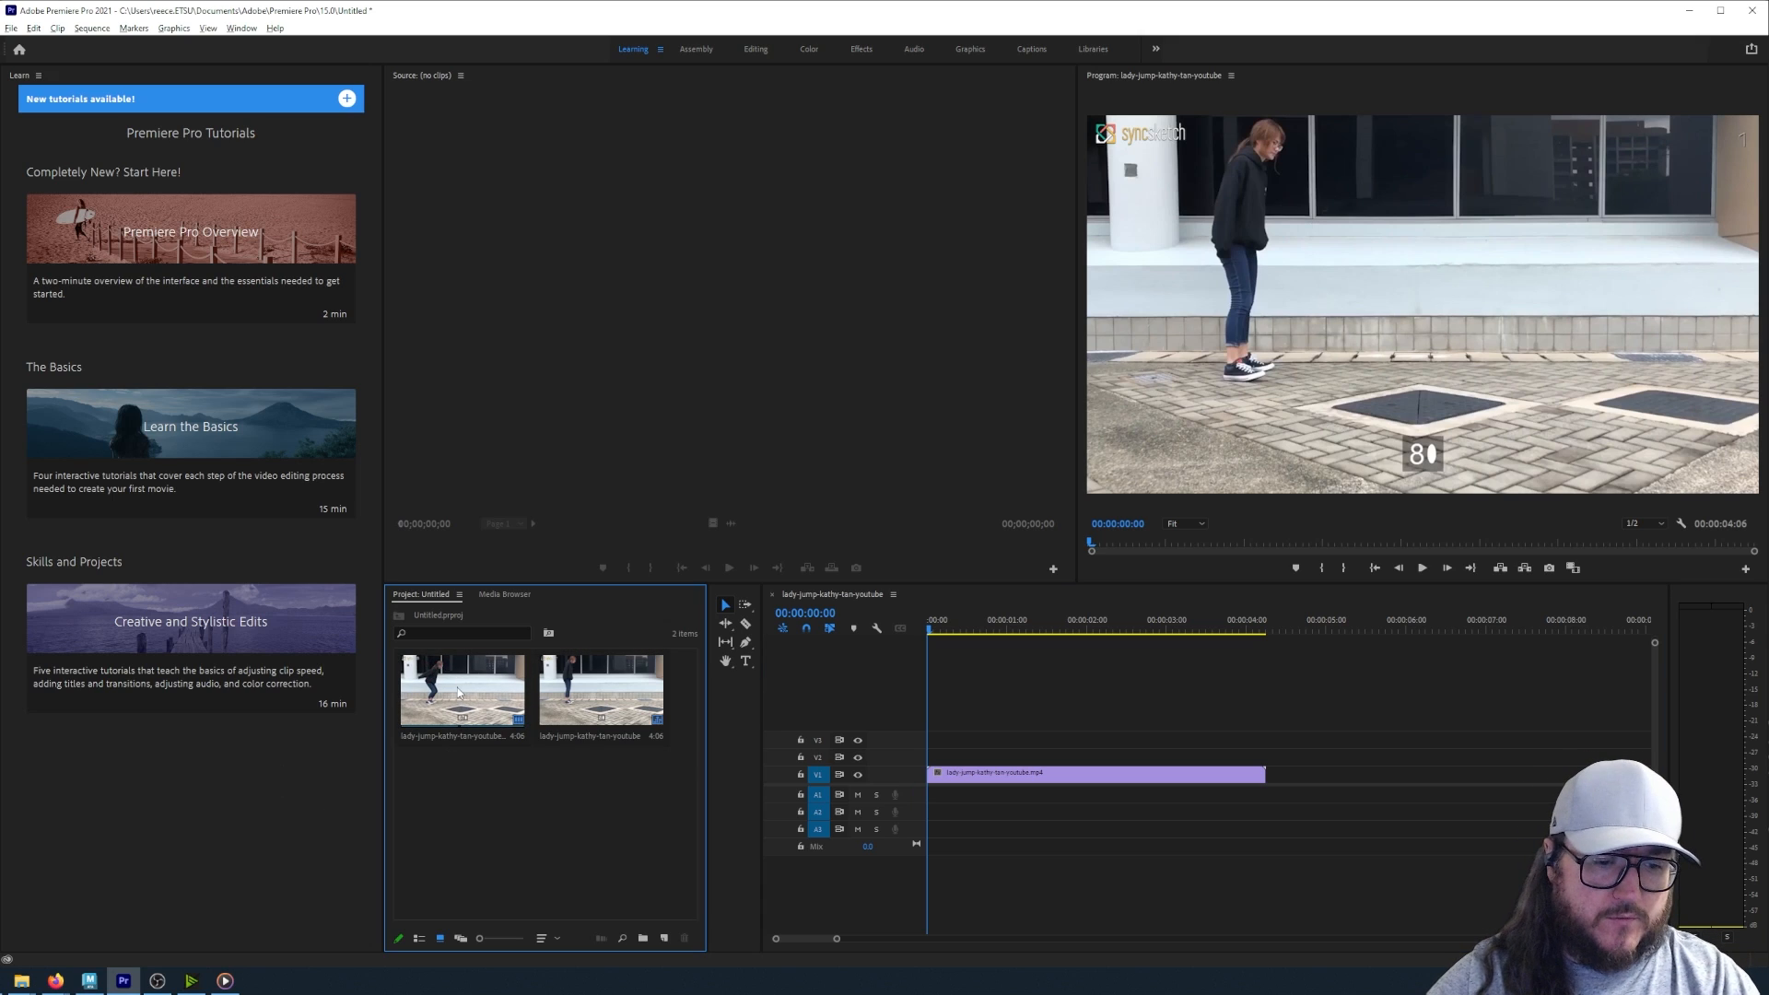
click(855, 638)
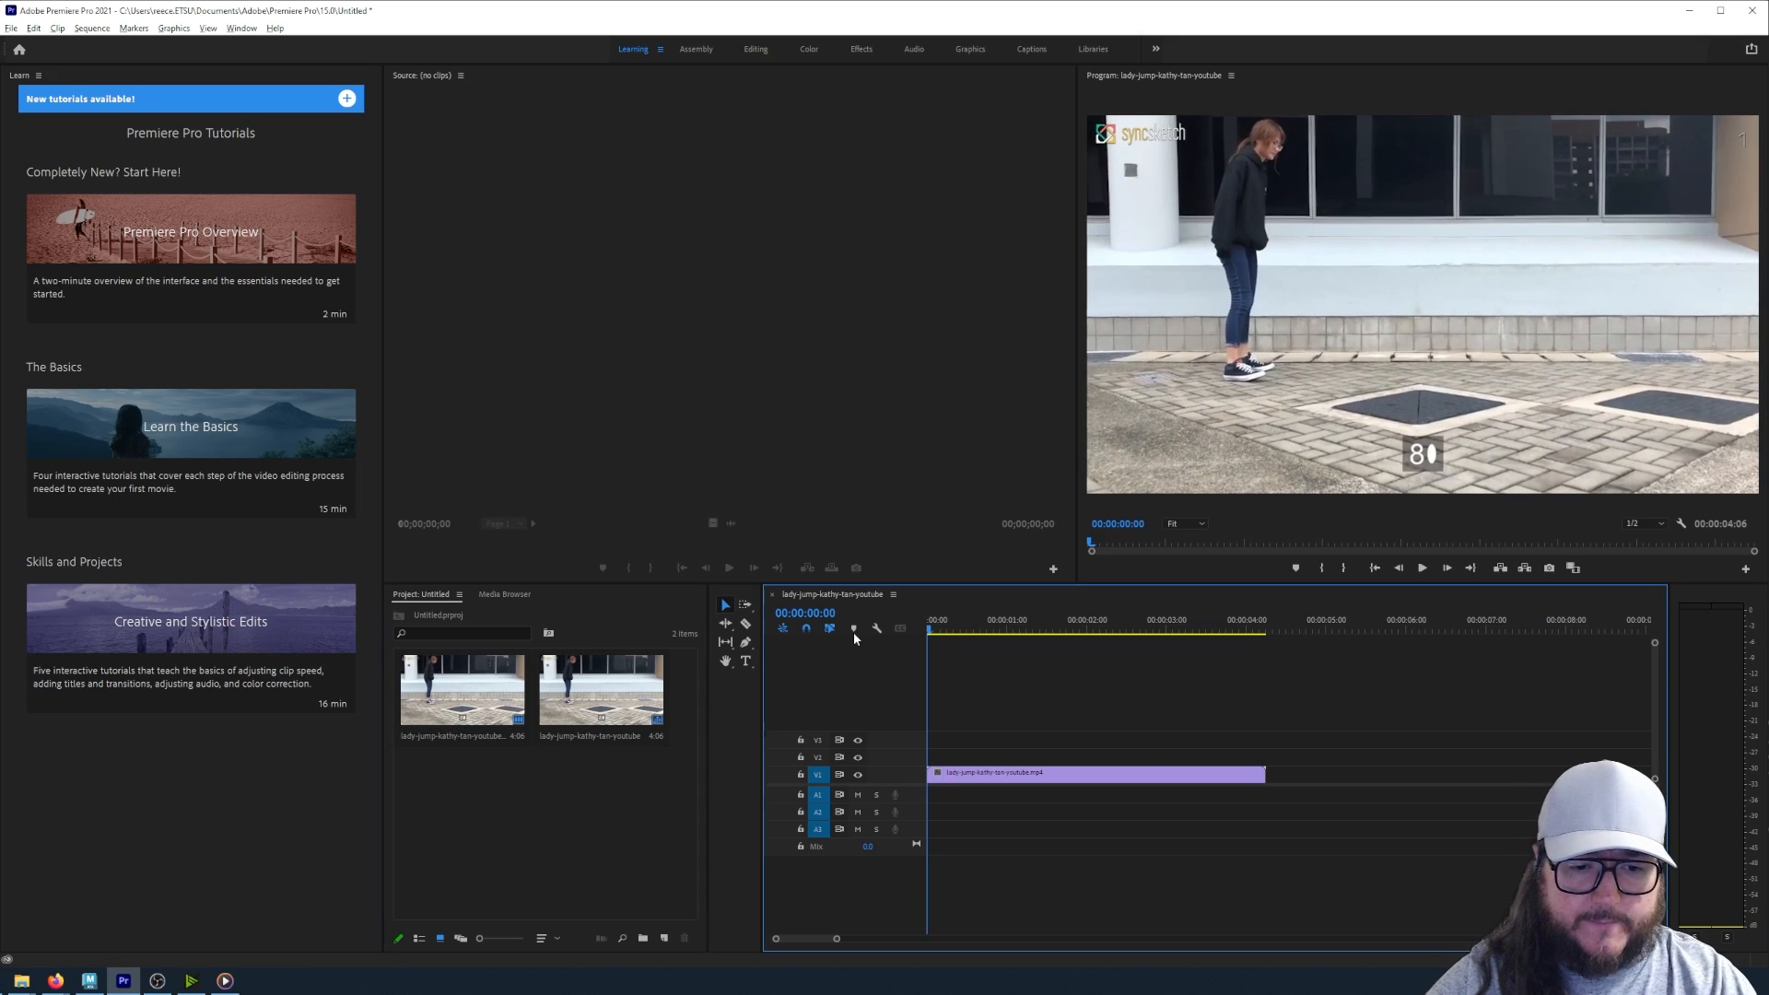
click(616, 661)
click(944, 630)
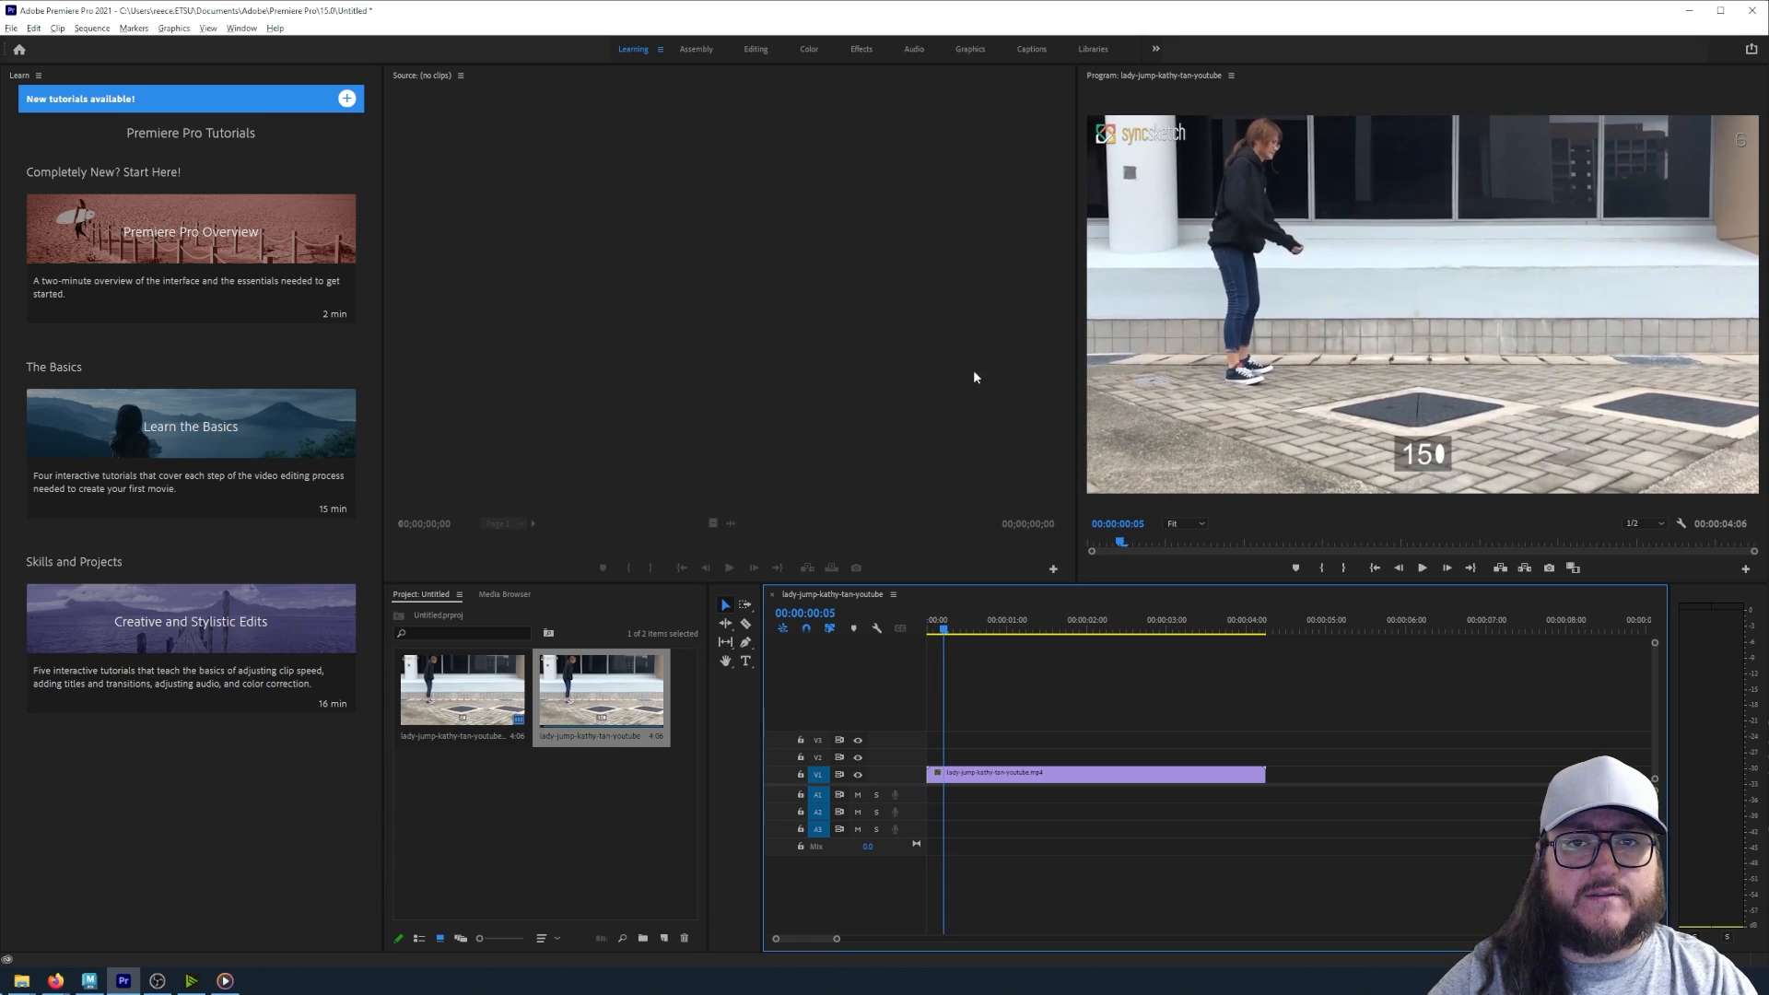
mouse_move(944, 627)
mouse_down()
mouse_move(953, 637)
mouse_move(920, 628)
mouse_up()
- Check the frame rate in the properties of the lady jump sequence, and close the properties window
click(651, 670)
right_click(650, 670)
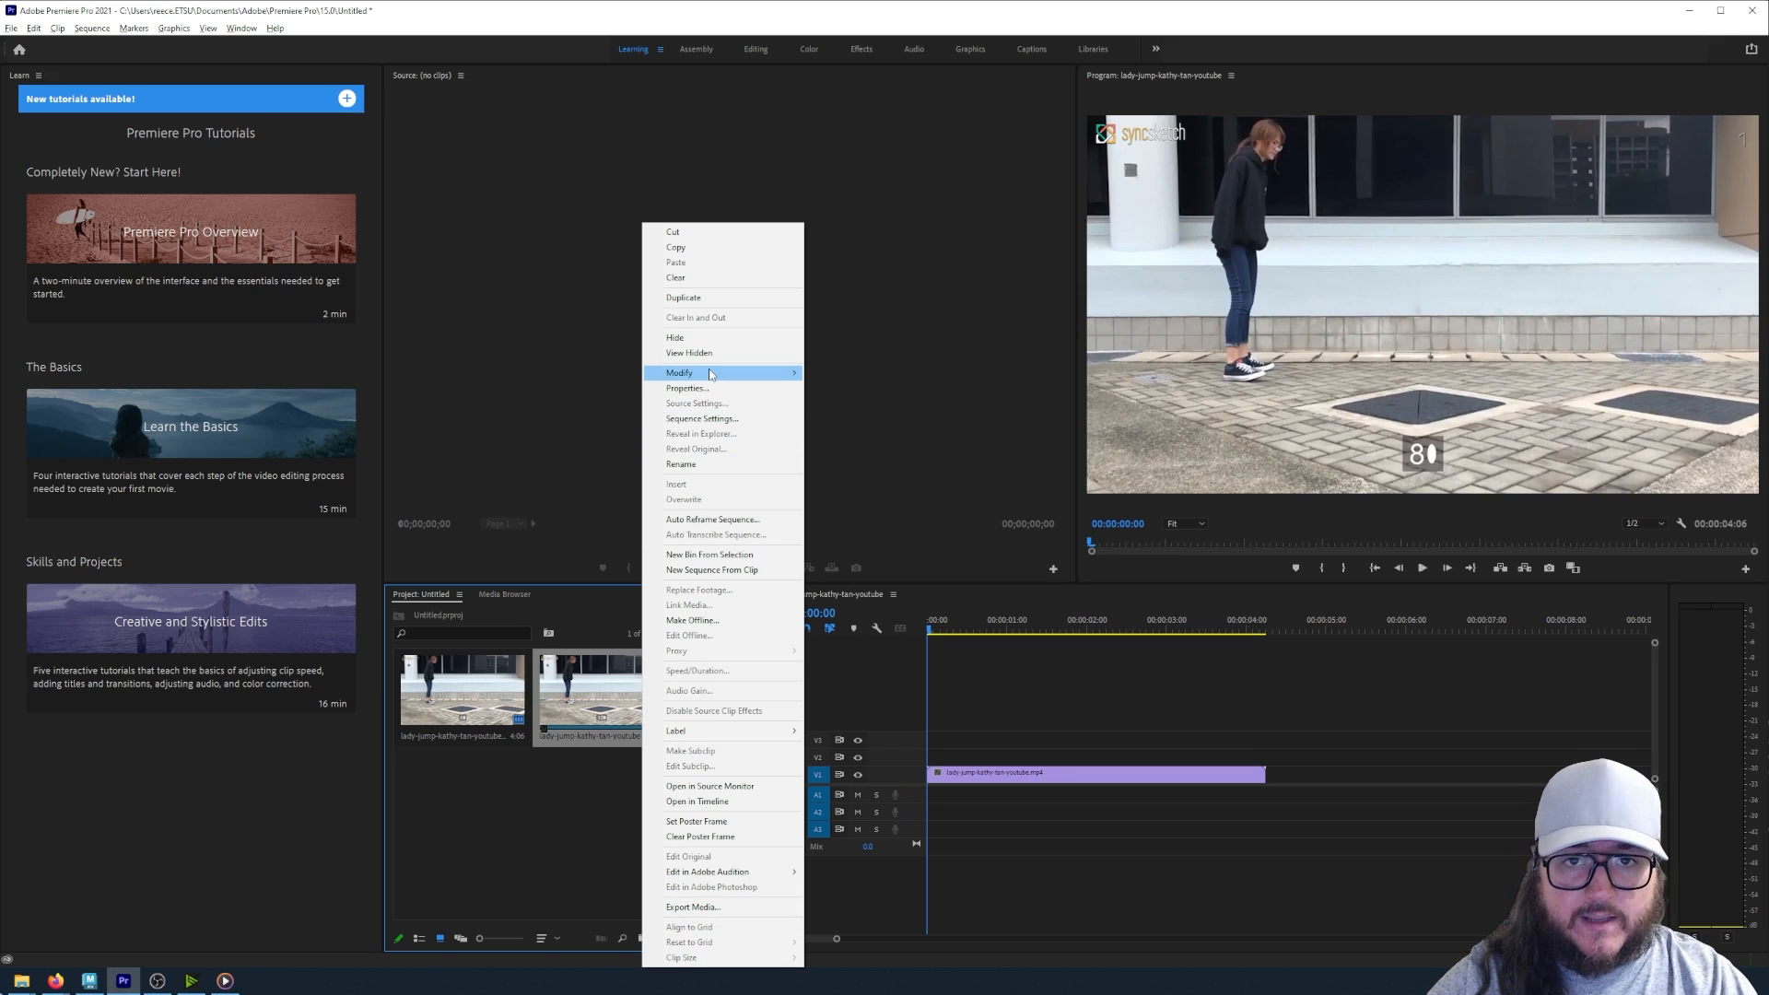
click(687, 388)
drag(2, 89, 457, 176)
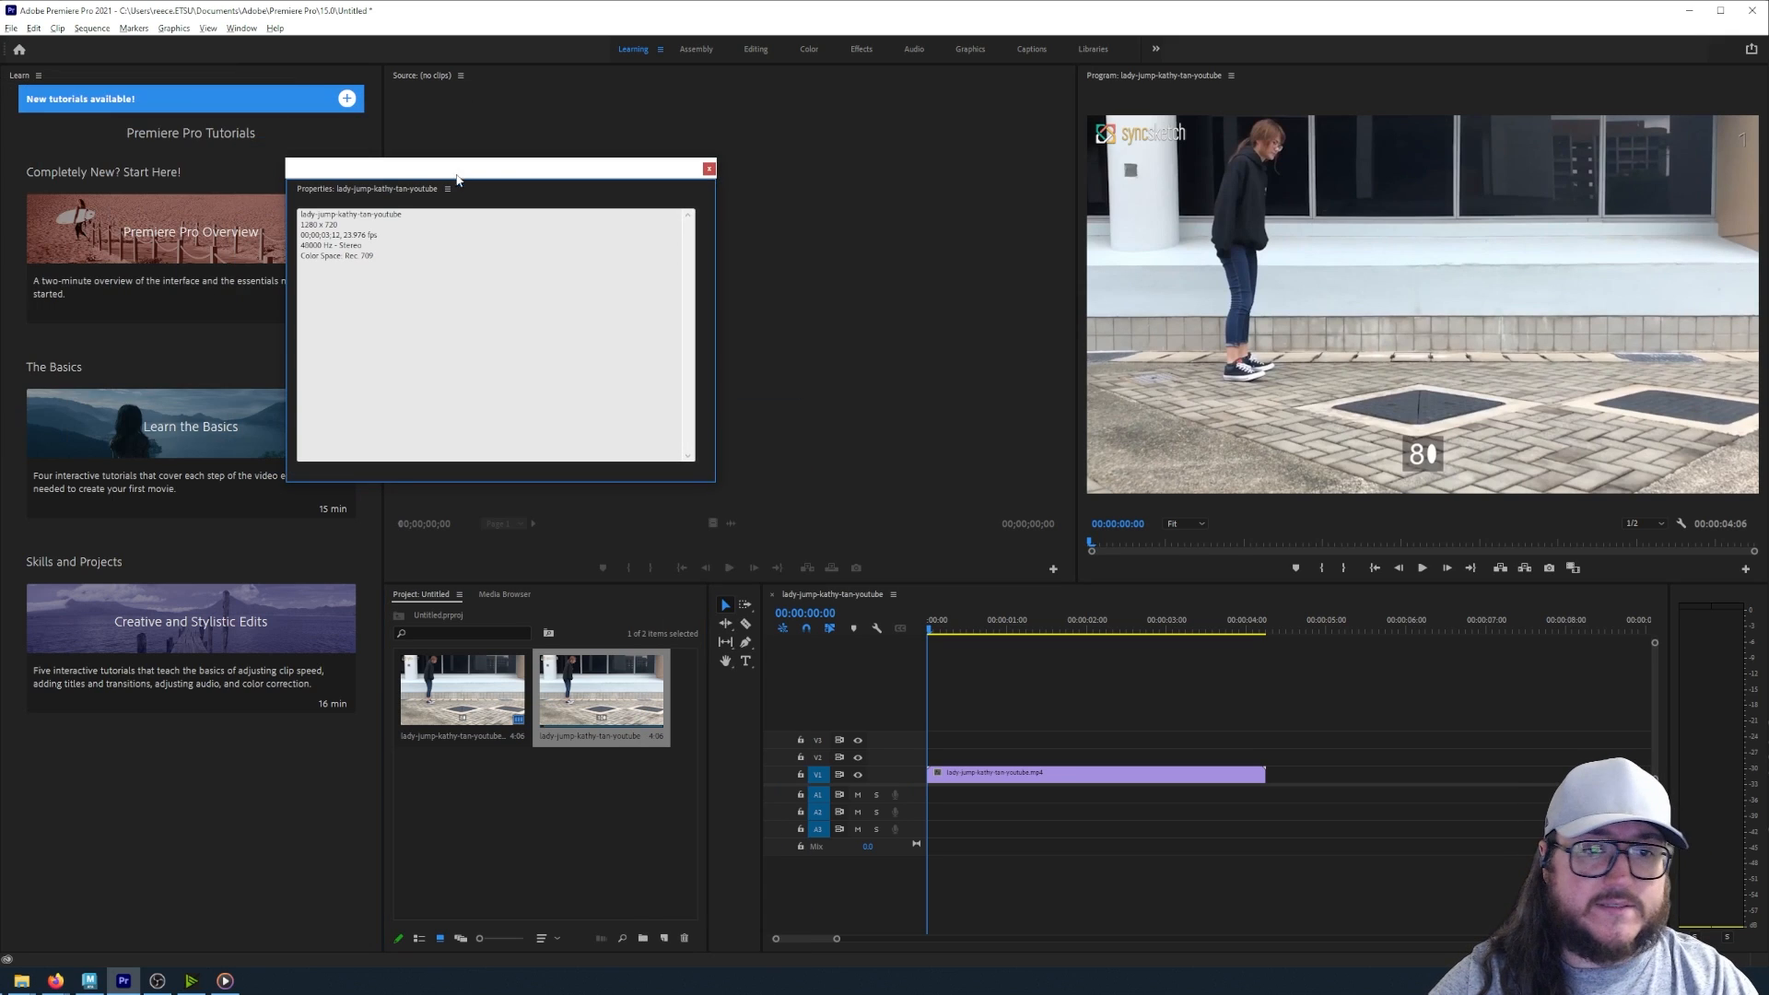
drag(387, 236, 343, 236)
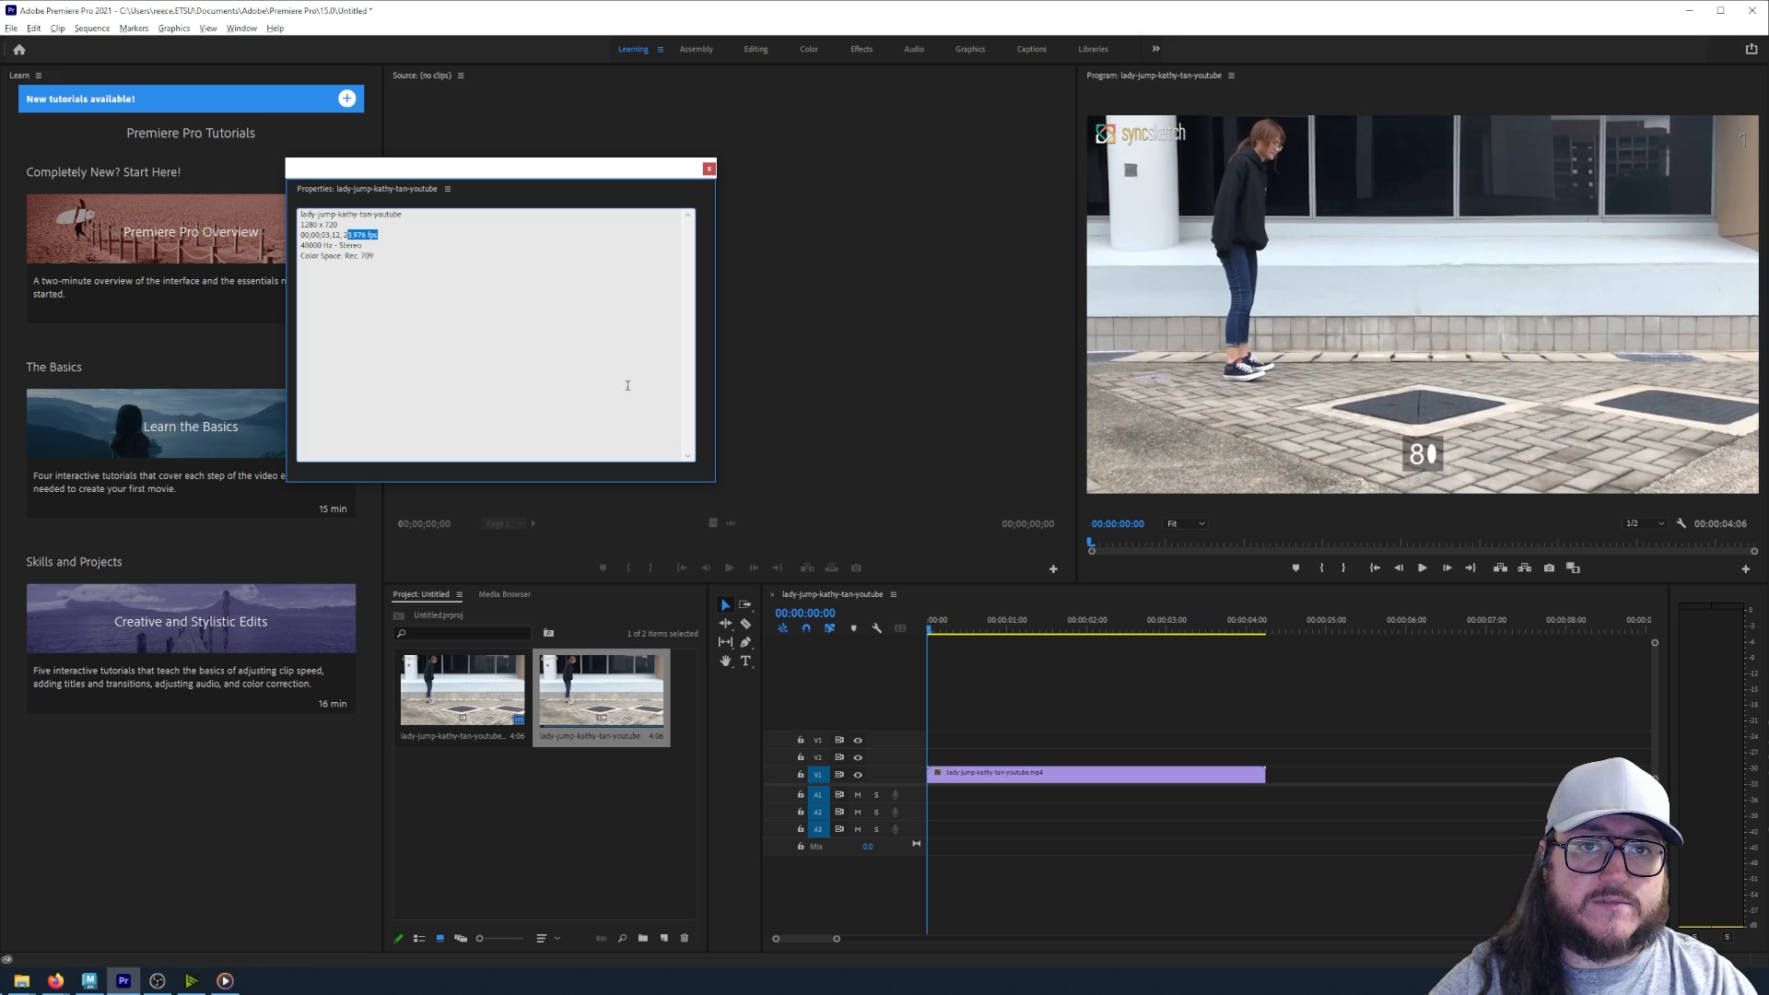
click(516, 316)
click(708, 168)
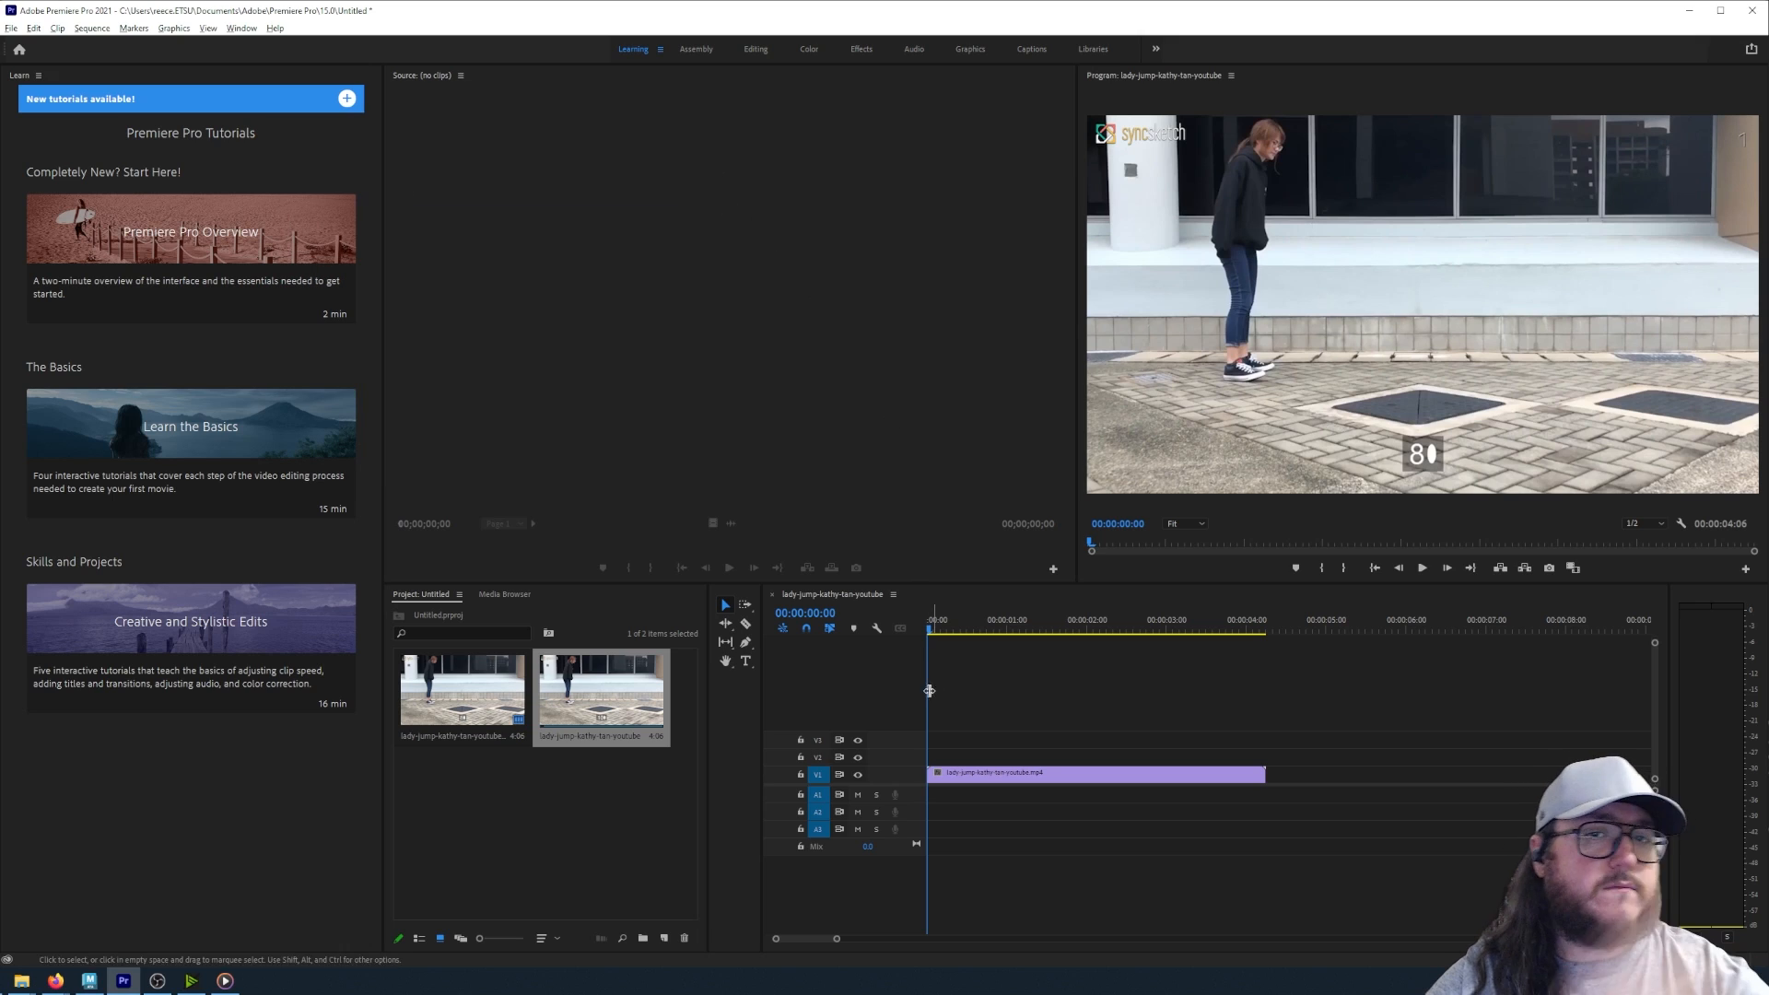
- Switch the sequence's time display from timecode to Frames, compare it with the burned-in frame counter, and return the playhead to frame 0
click(926, 629)
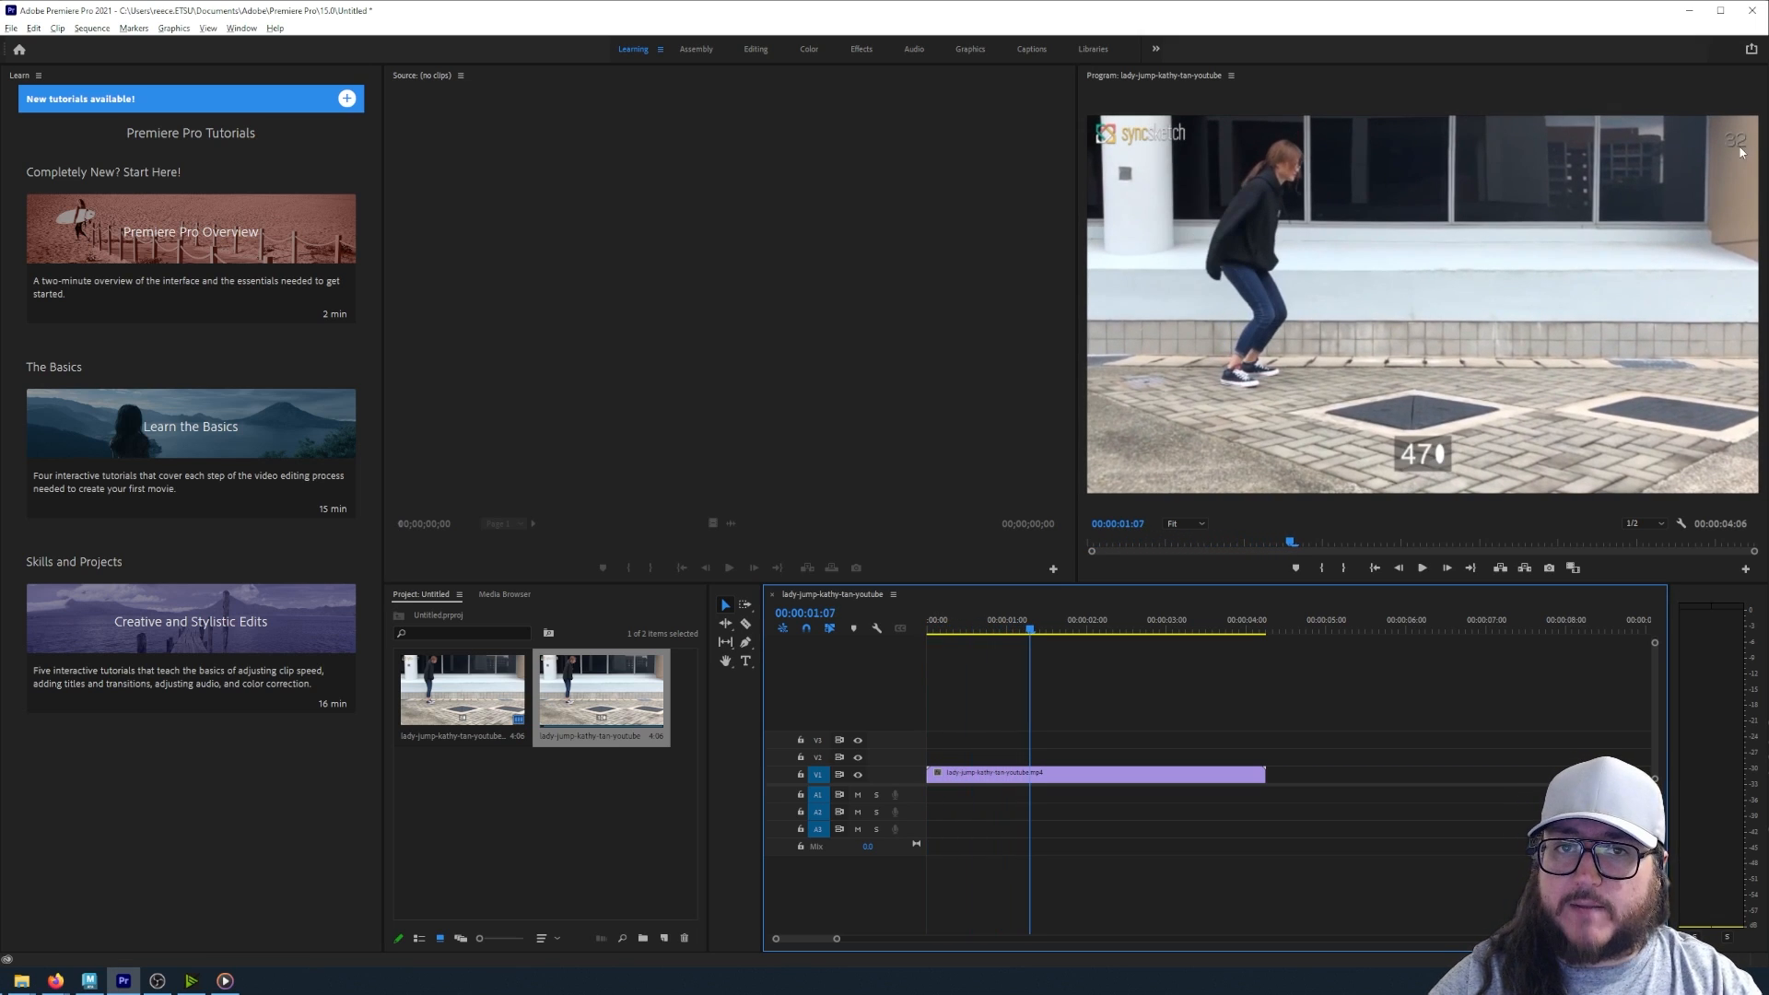
key(space)
ctrl+click(803, 615)
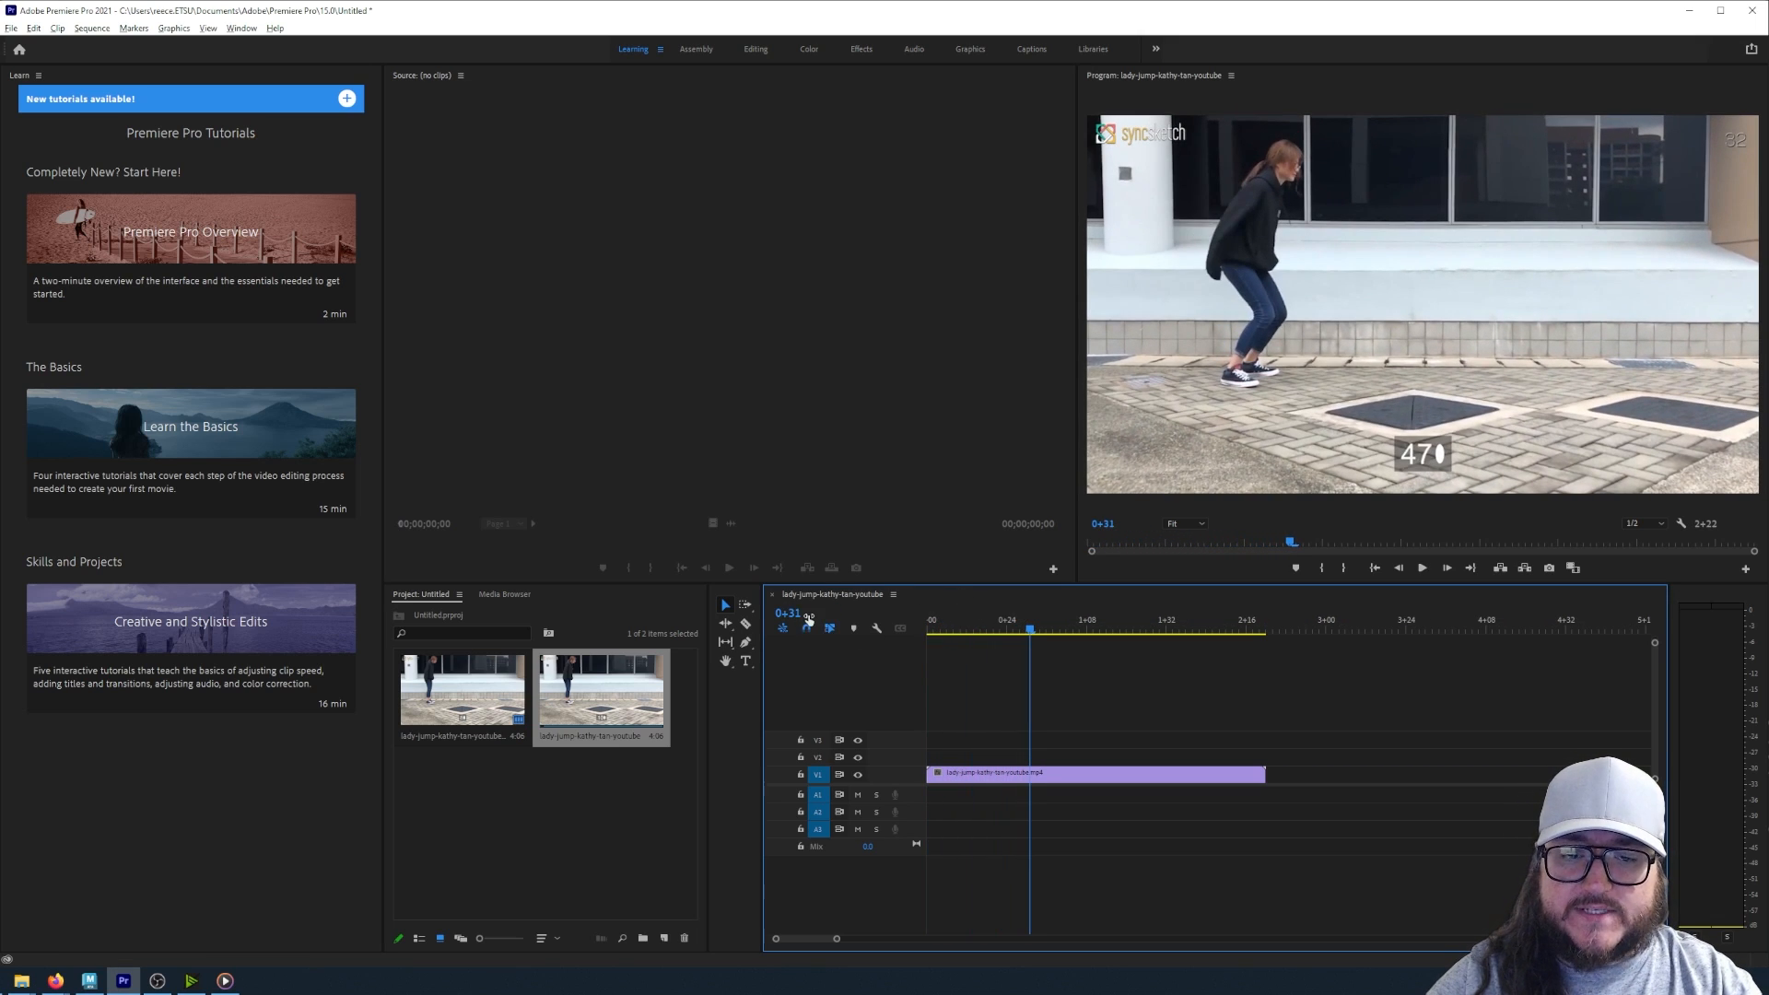
click(1025, 629)
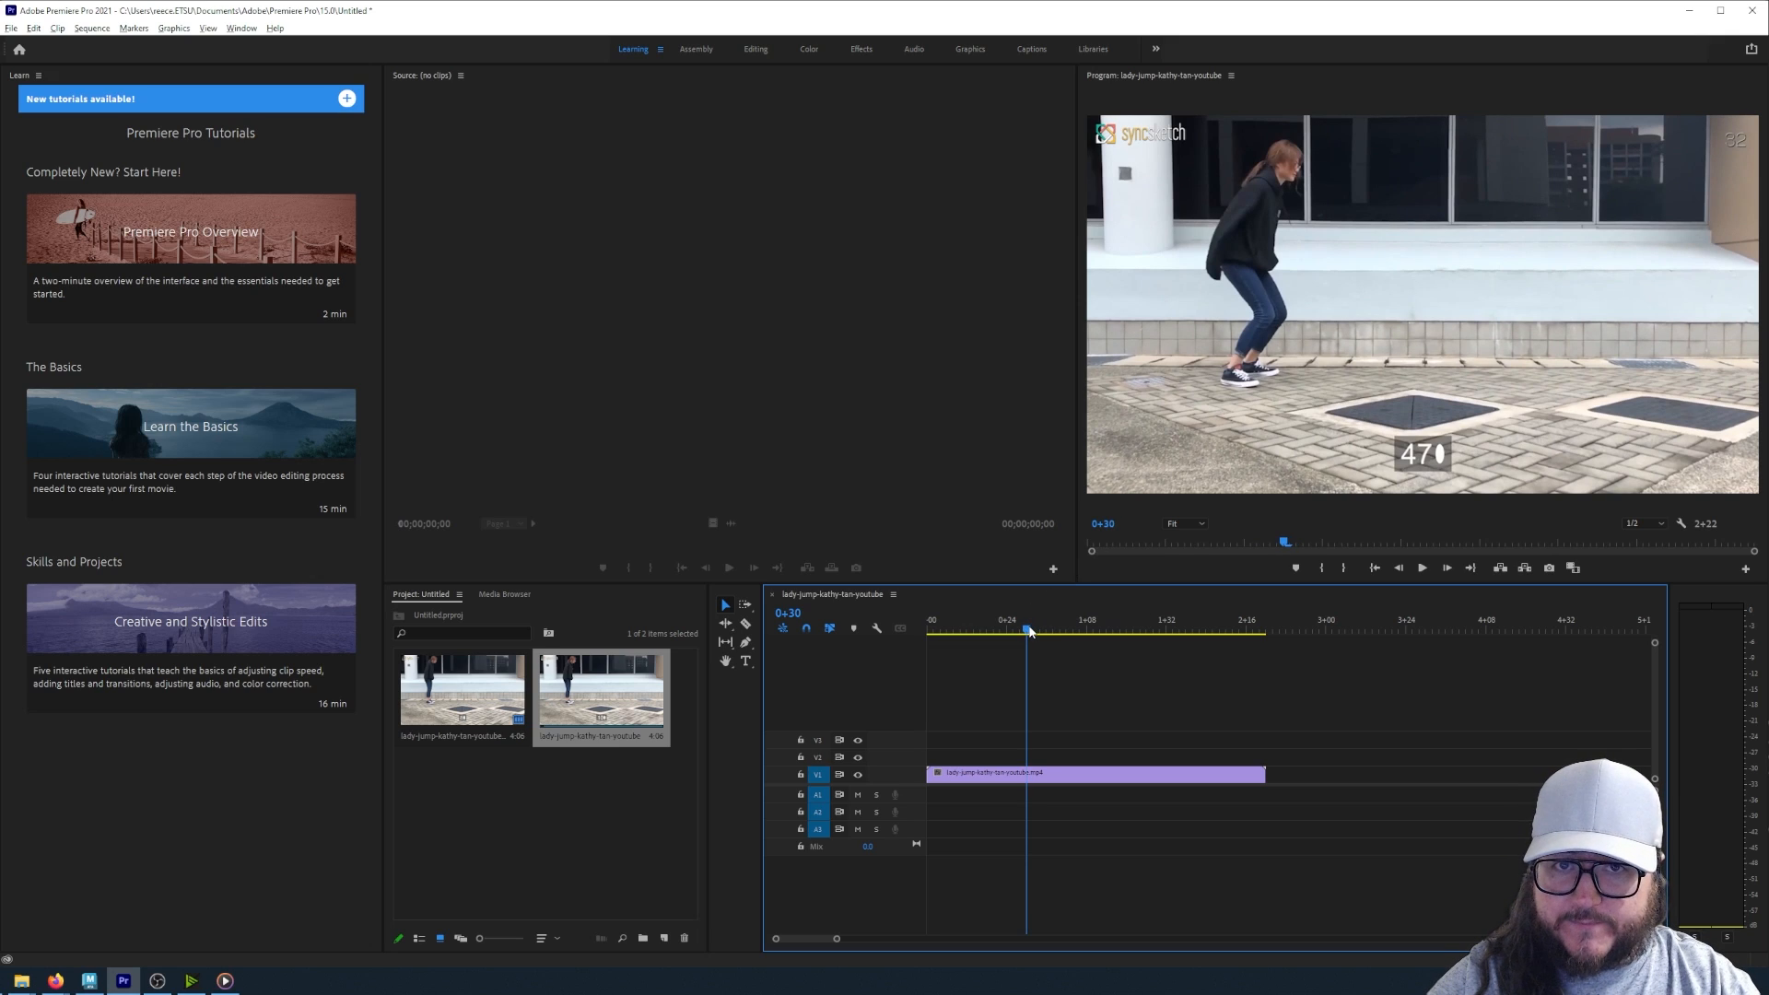
ctrl+click(801, 614)
ctrl+click(797, 615)
ctrl+click(789, 616)
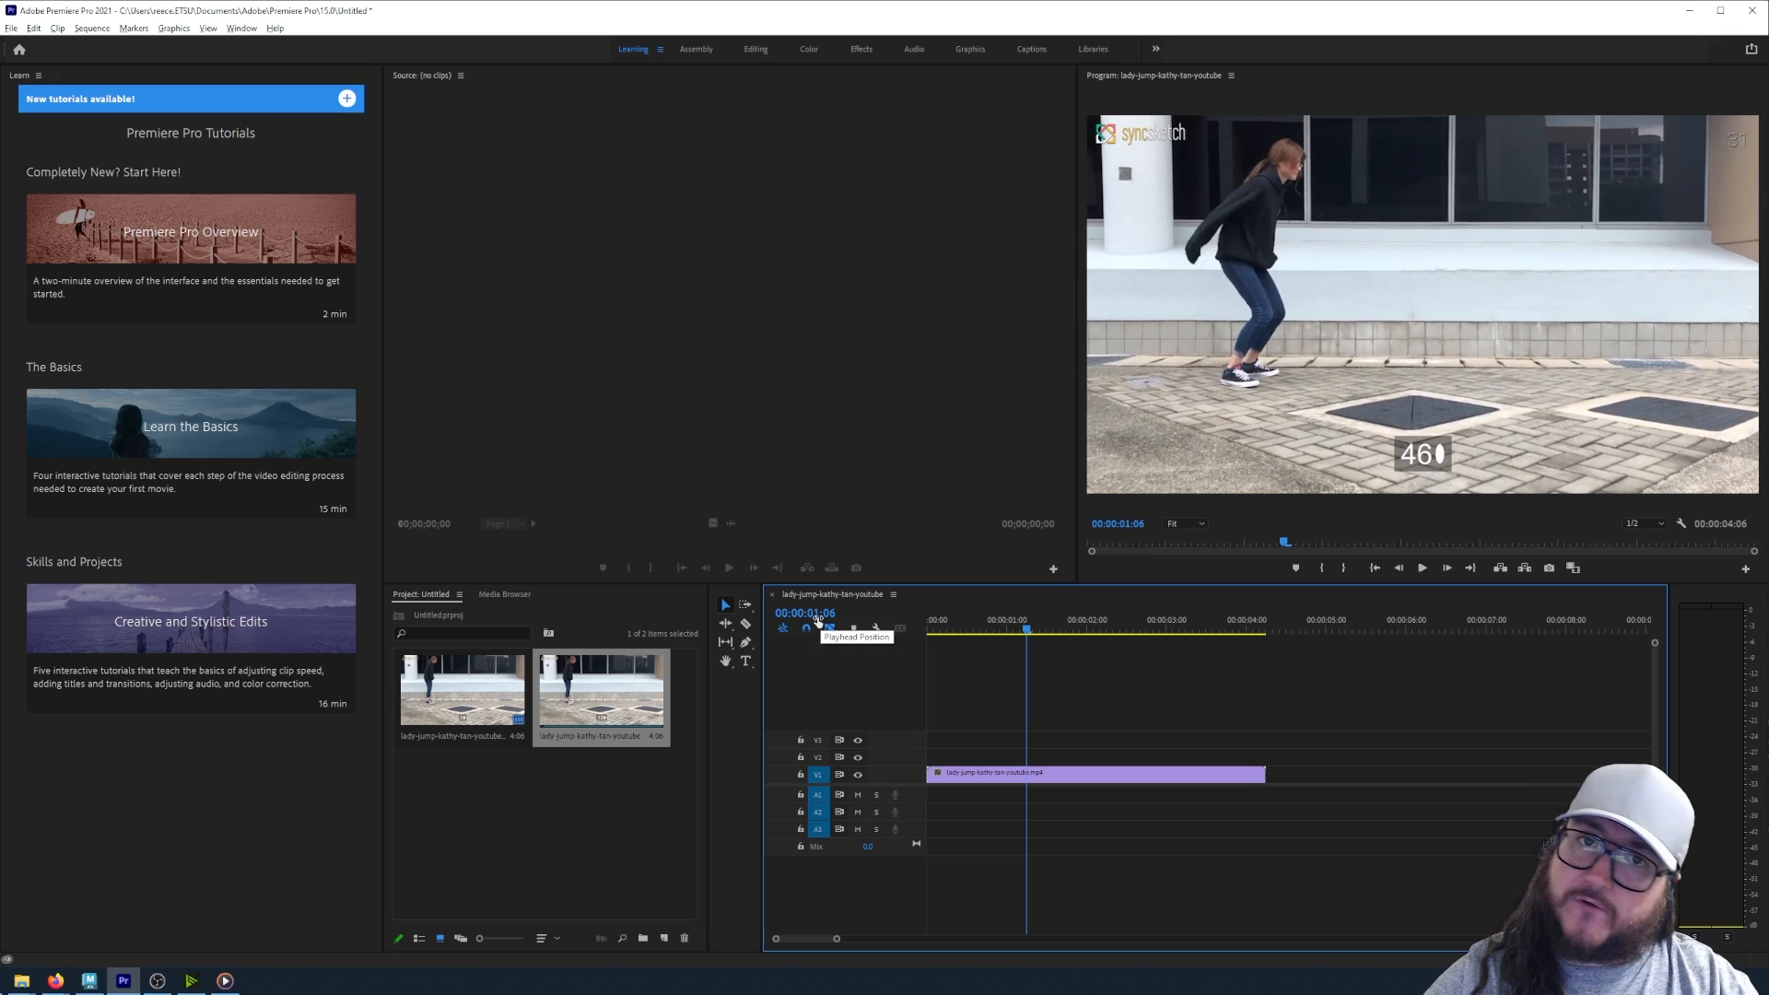
ctrl+click(811, 615)
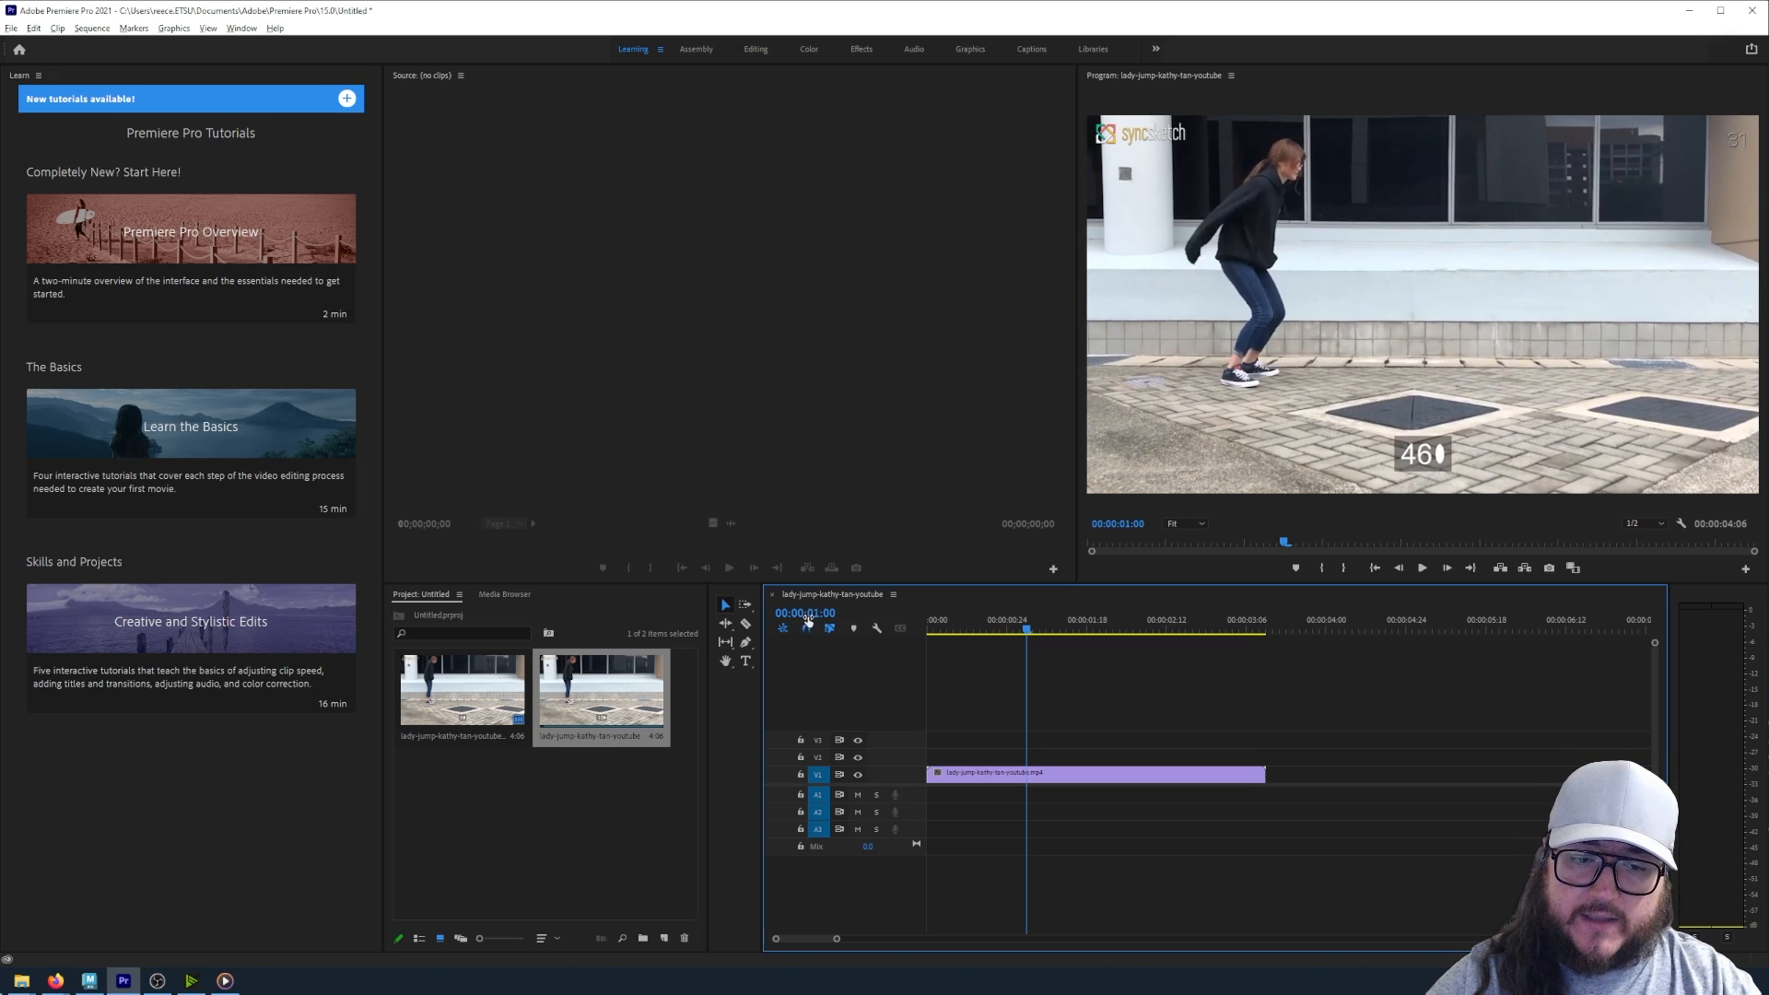
ctrl+click(805, 615)
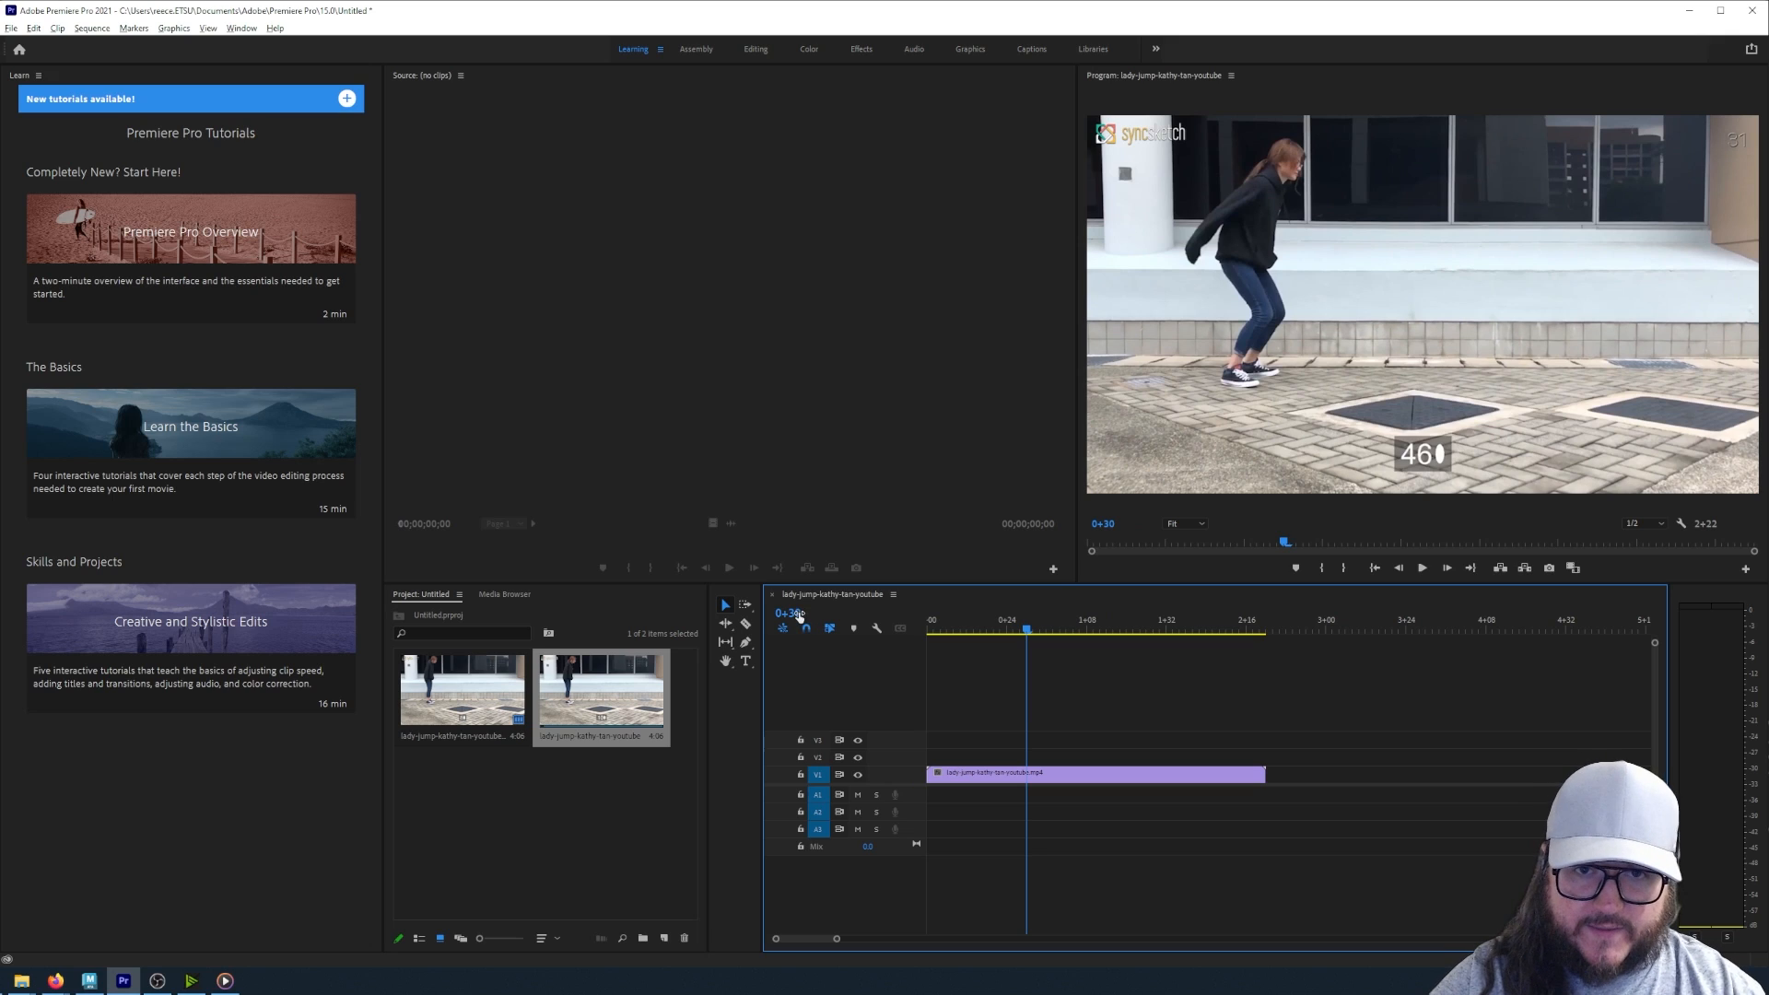
ctrl+click(794, 615)
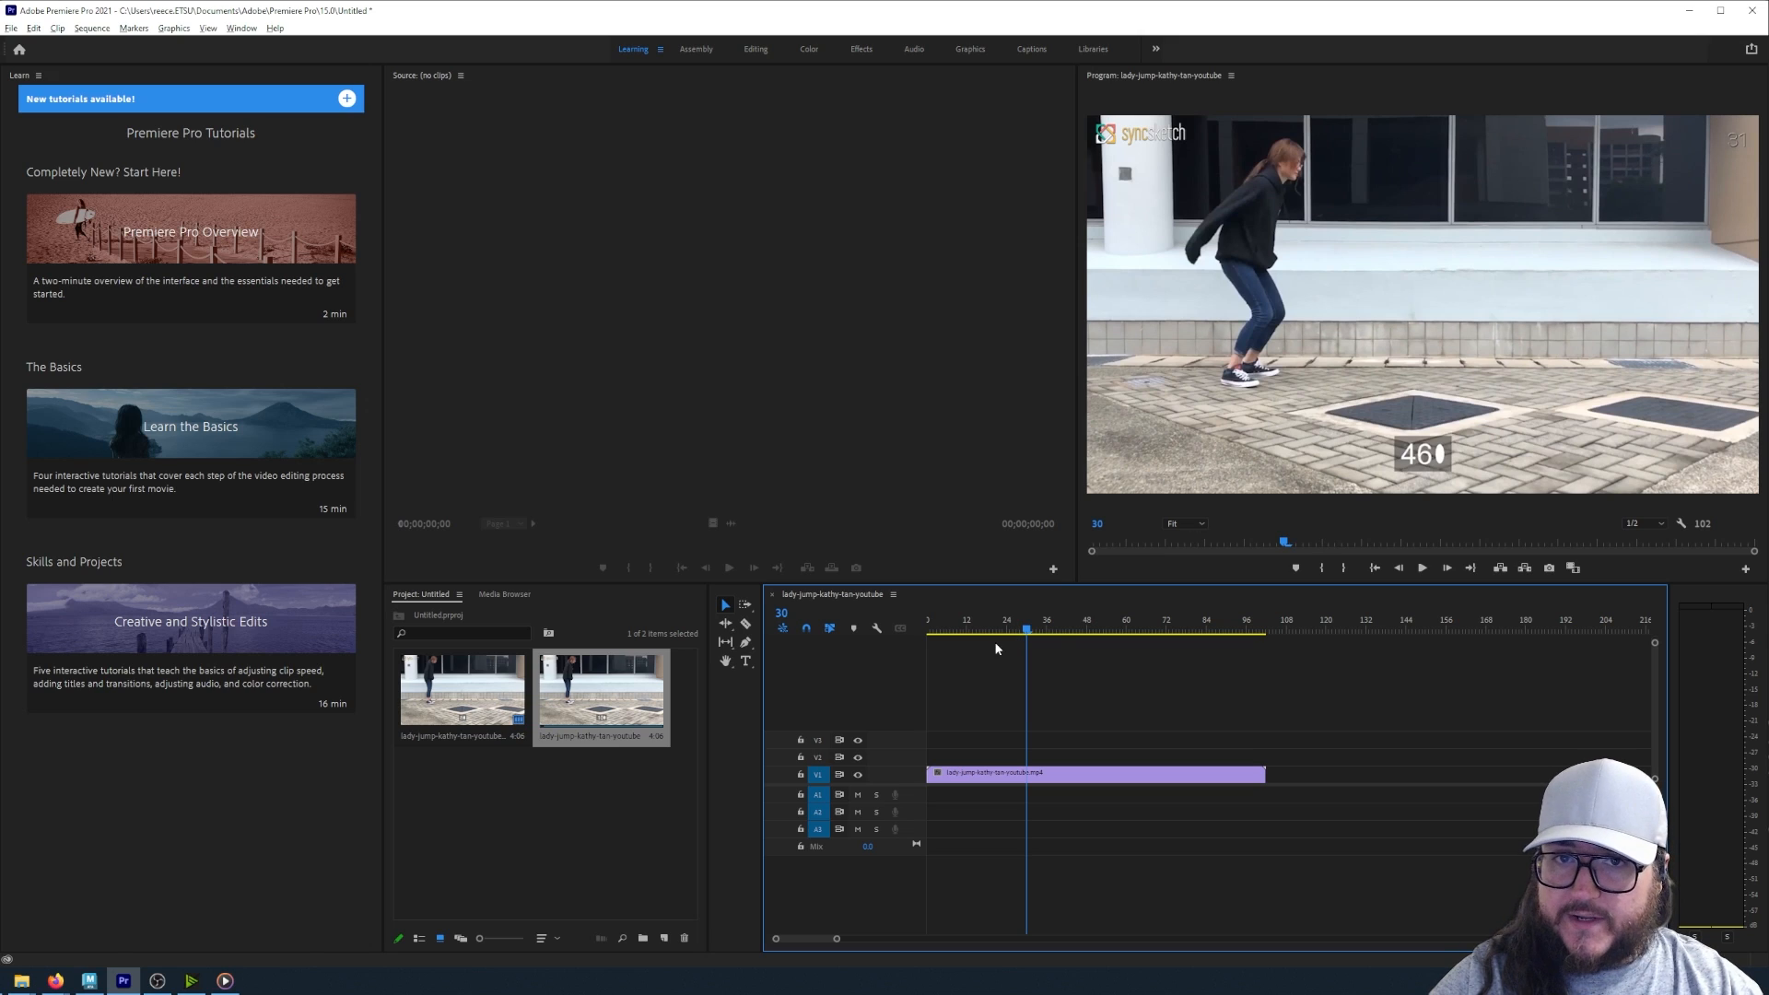
click(1020, 630)
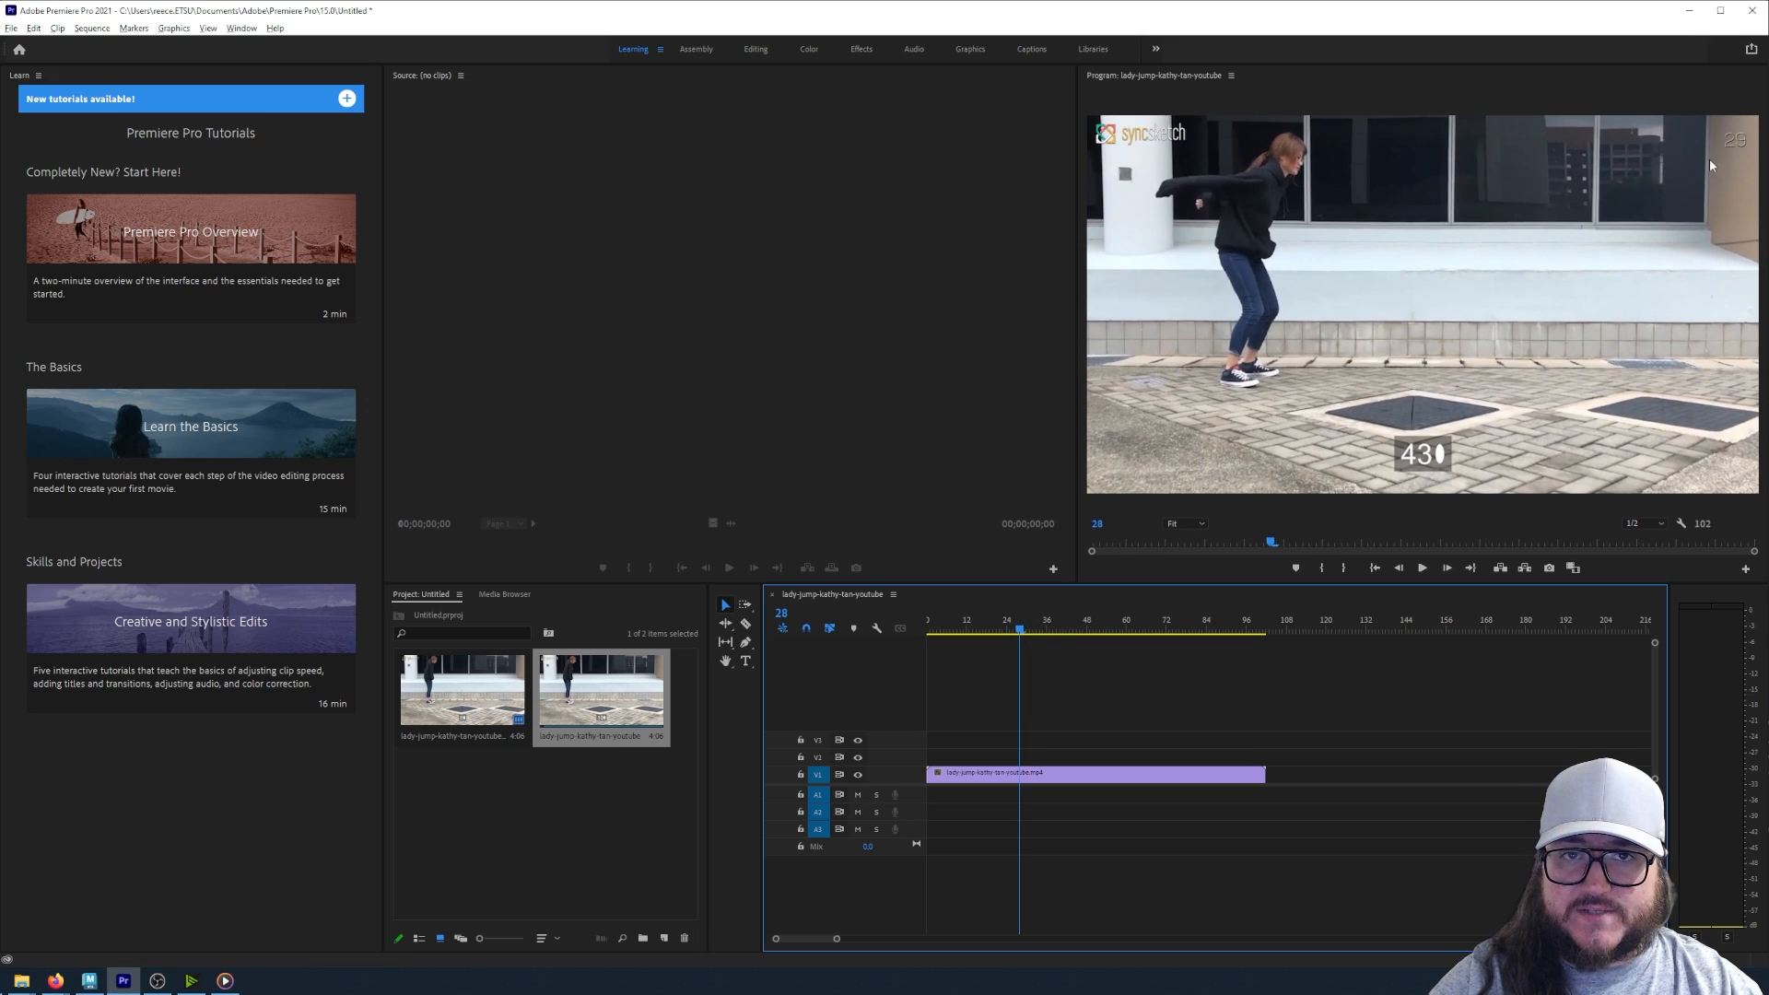
drag(1018, 630, 836, 629)
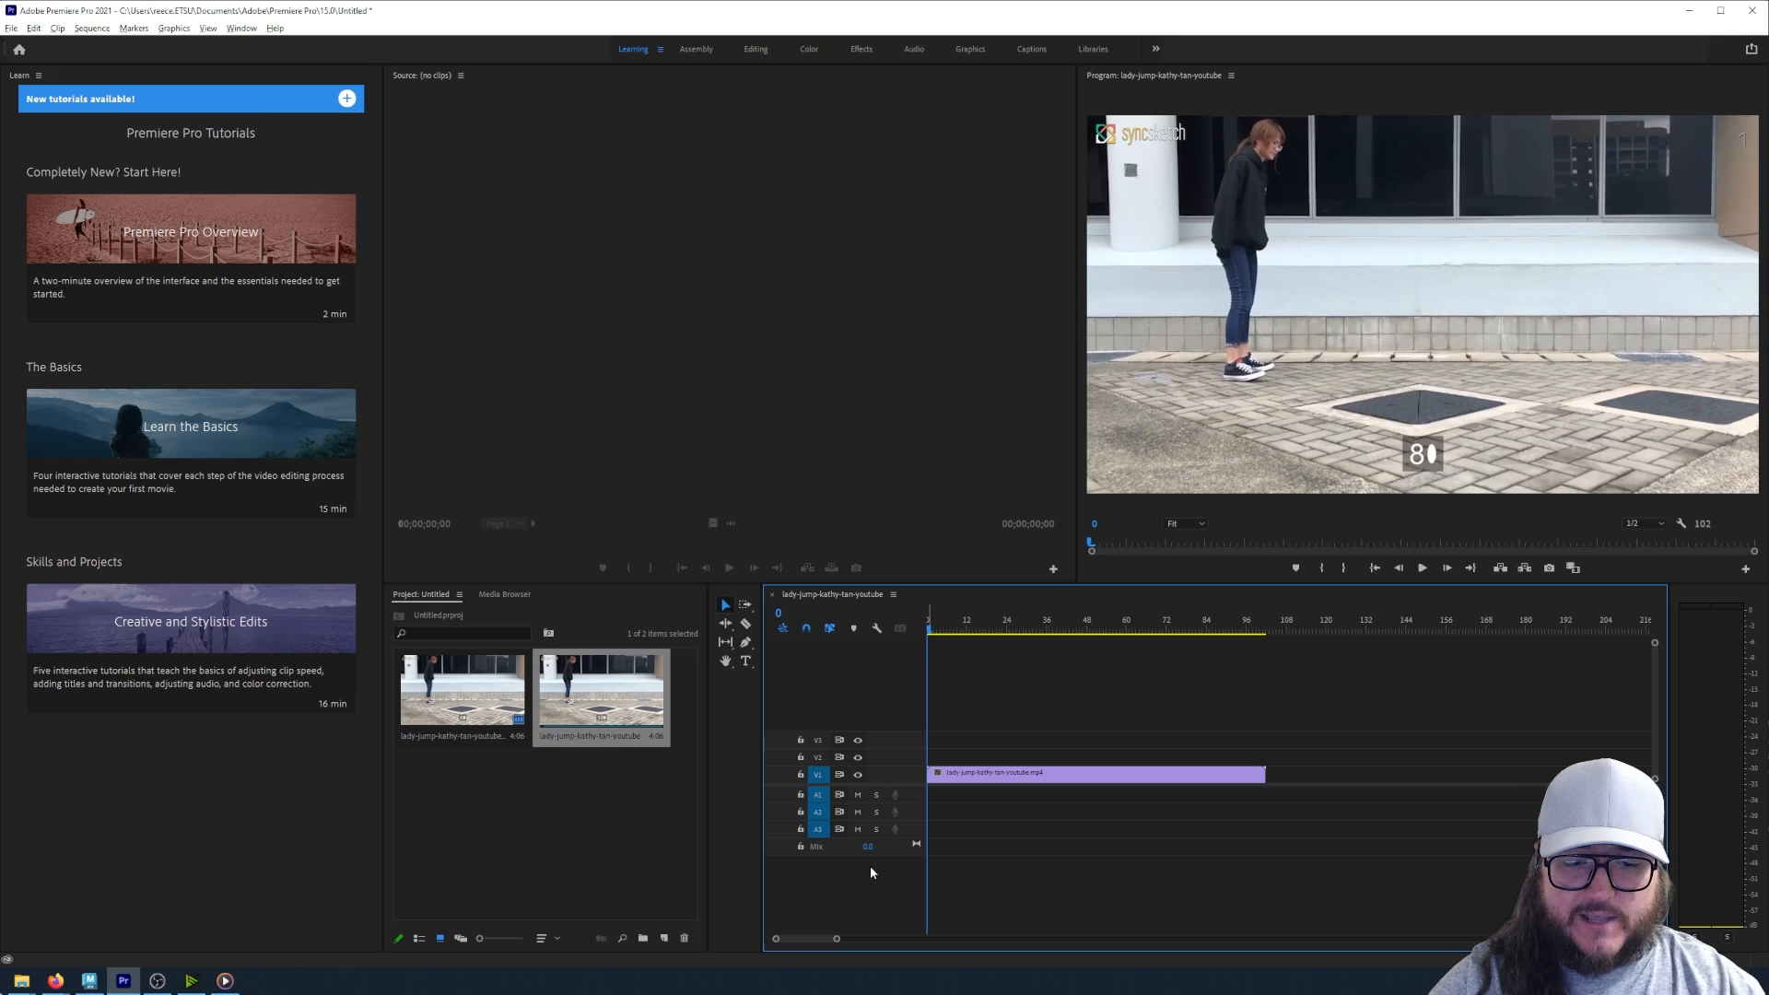
- Shift the lady jump clip on track V1 one frame later so that it starts at frame 1
scroll(948, 740, up, 3)
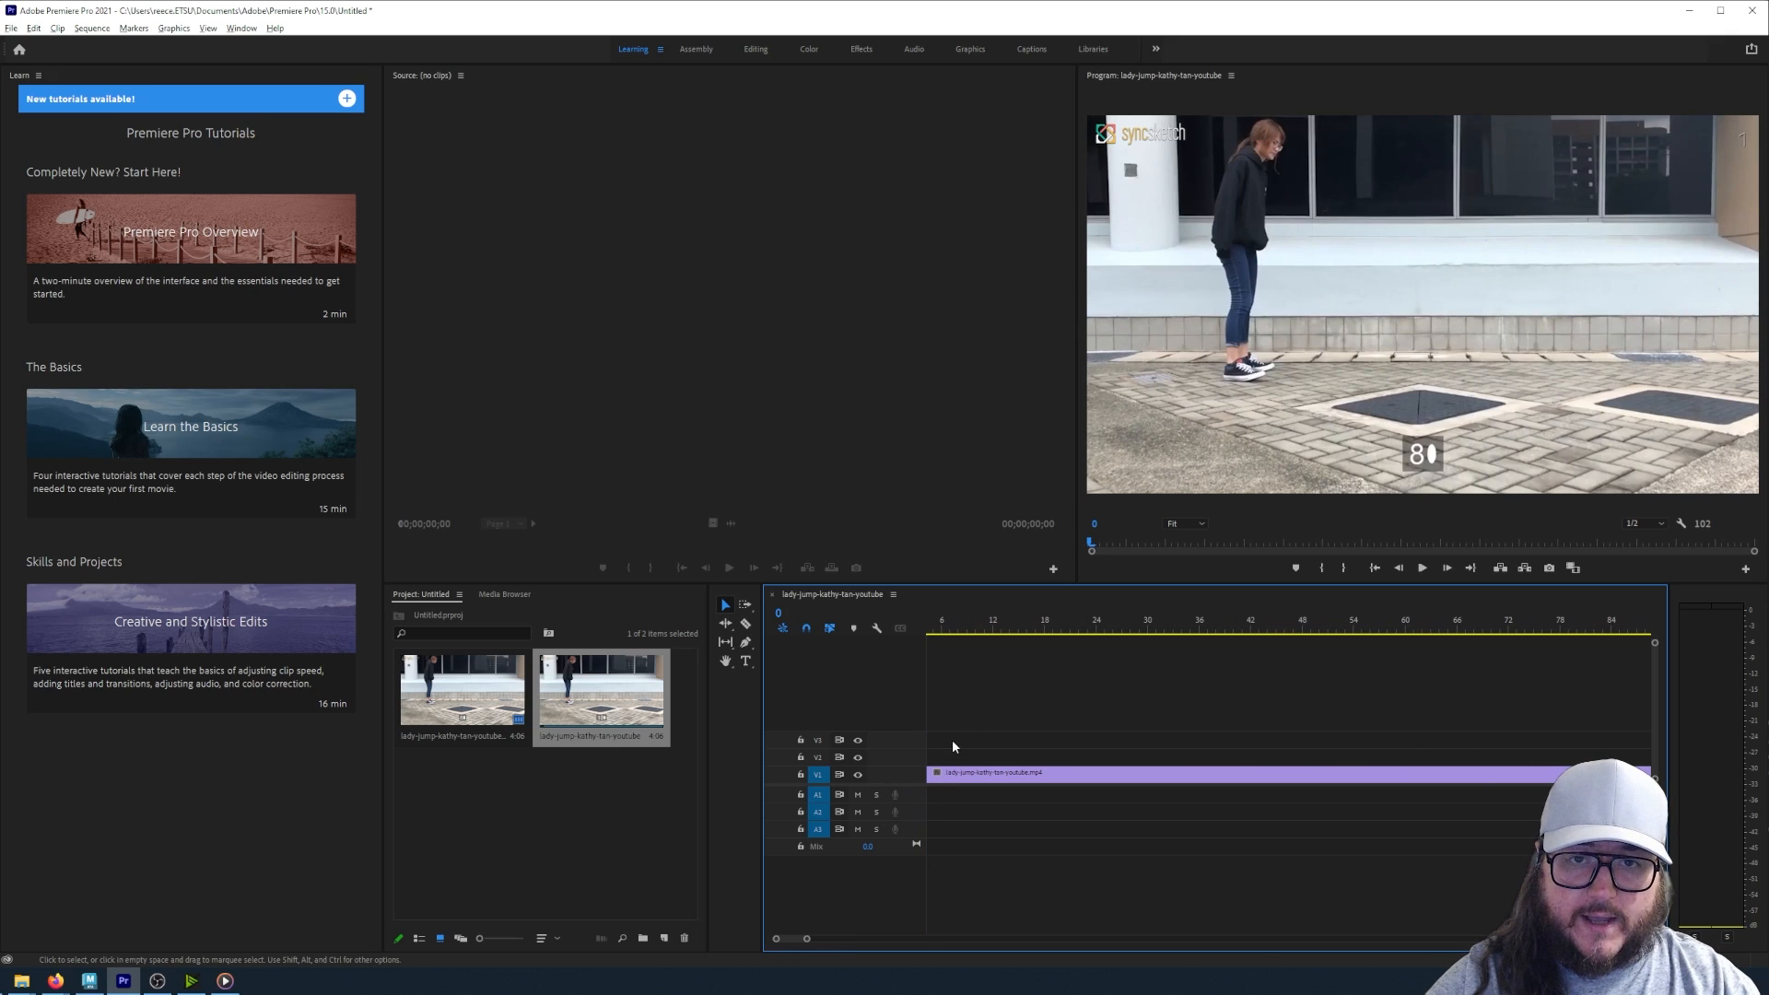
drag(795, 938, 712, 938)
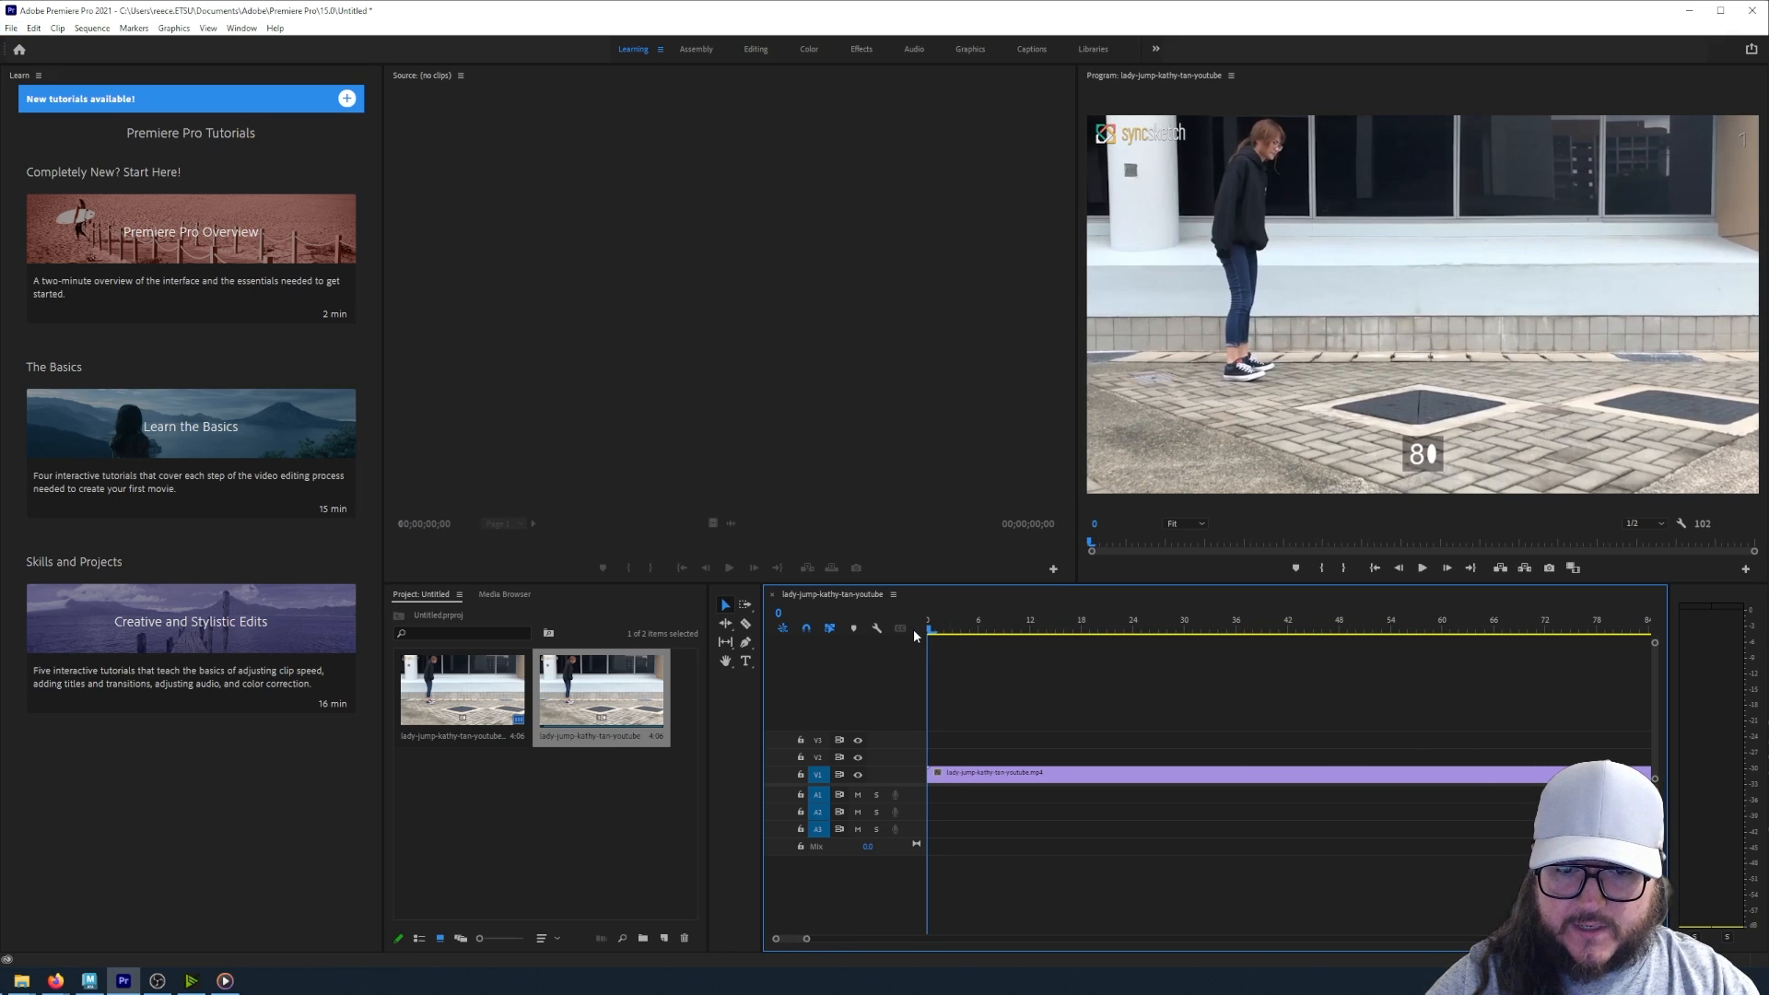
drag(936, 774, 946, 780)
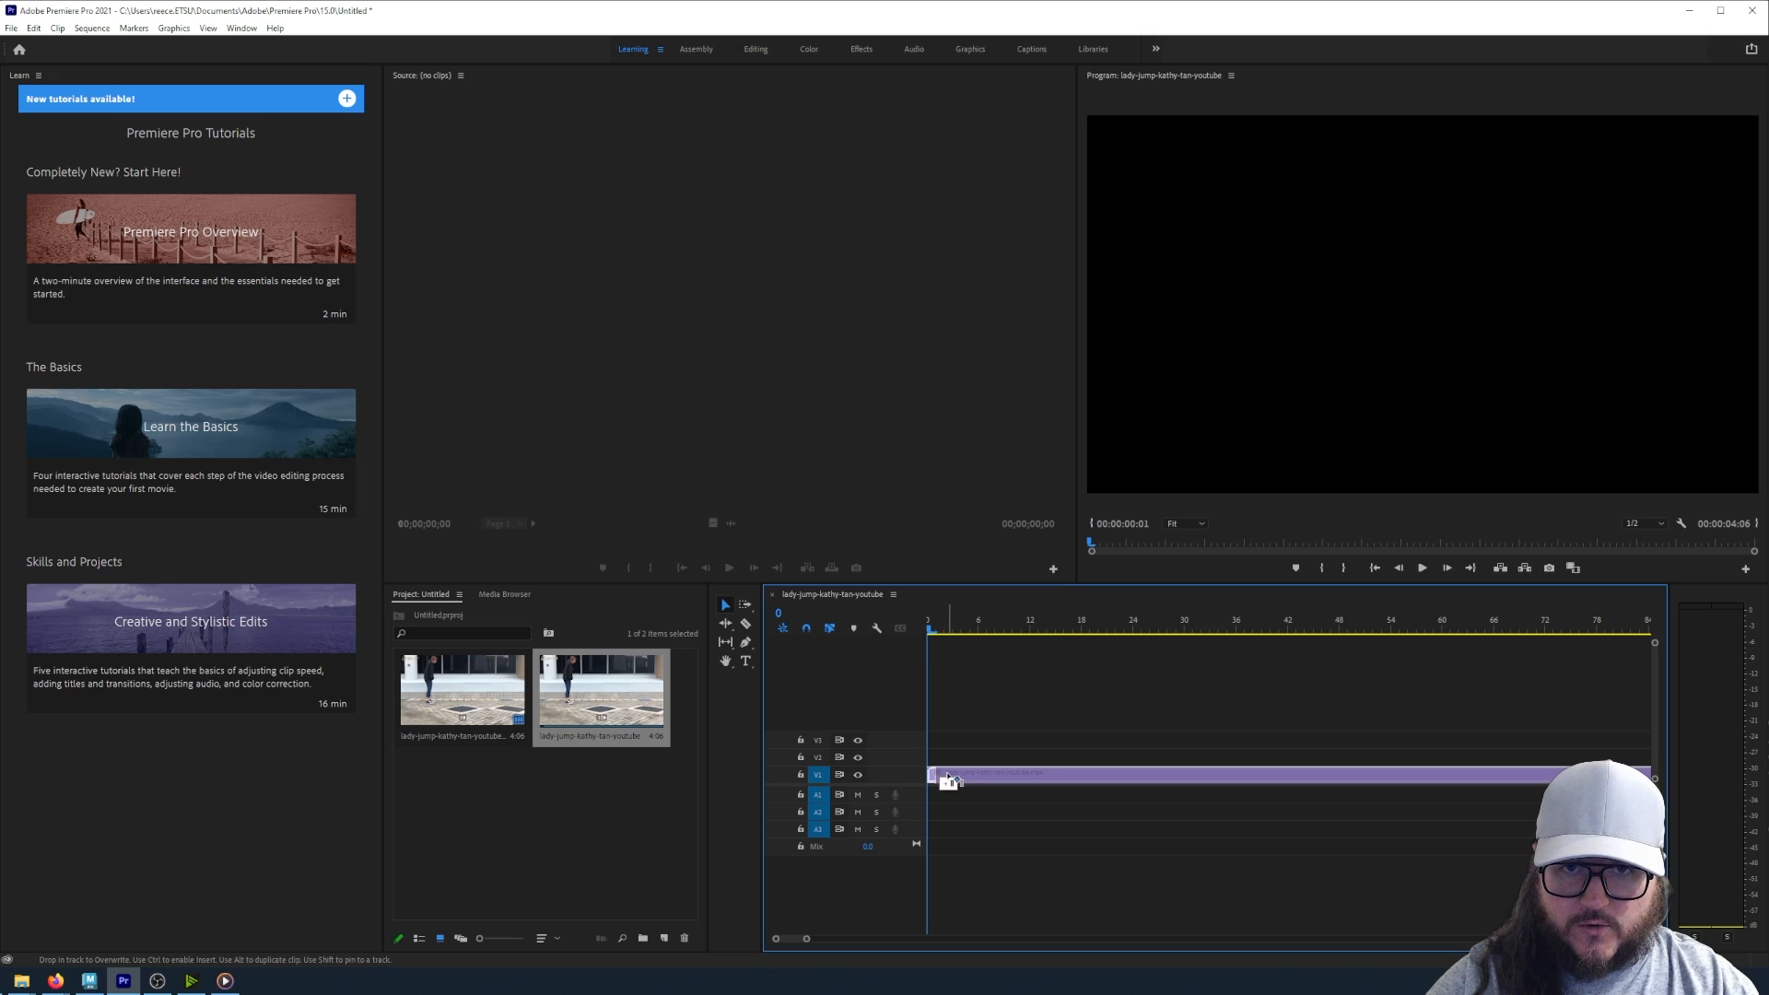
scroll(938, 800, up, 2)
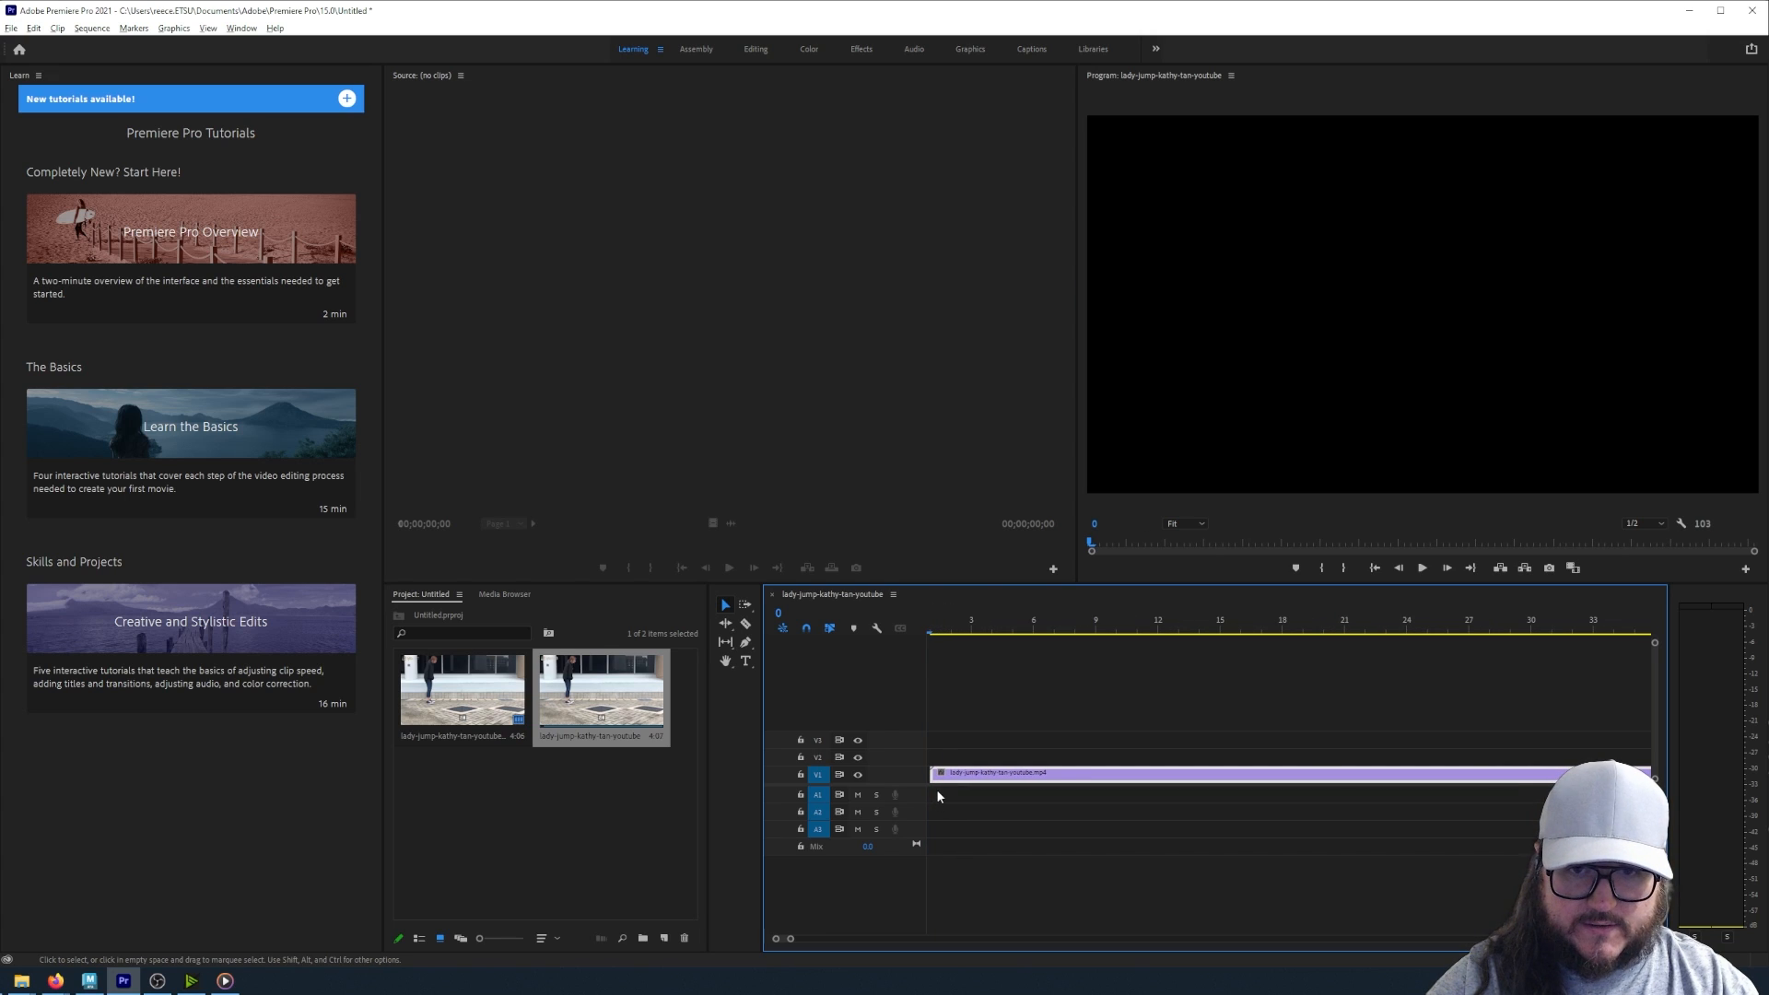
mouse_move(1002, 782)
mouse_down()
mouse_move(956, 778)
mouse_move(988, 780)
mouse_up()
- Scrub the shifted clip through frames 21, 1 and 16, comparing the playhead position with the burned-in frame number
drag(937, 630, 1373, 666)
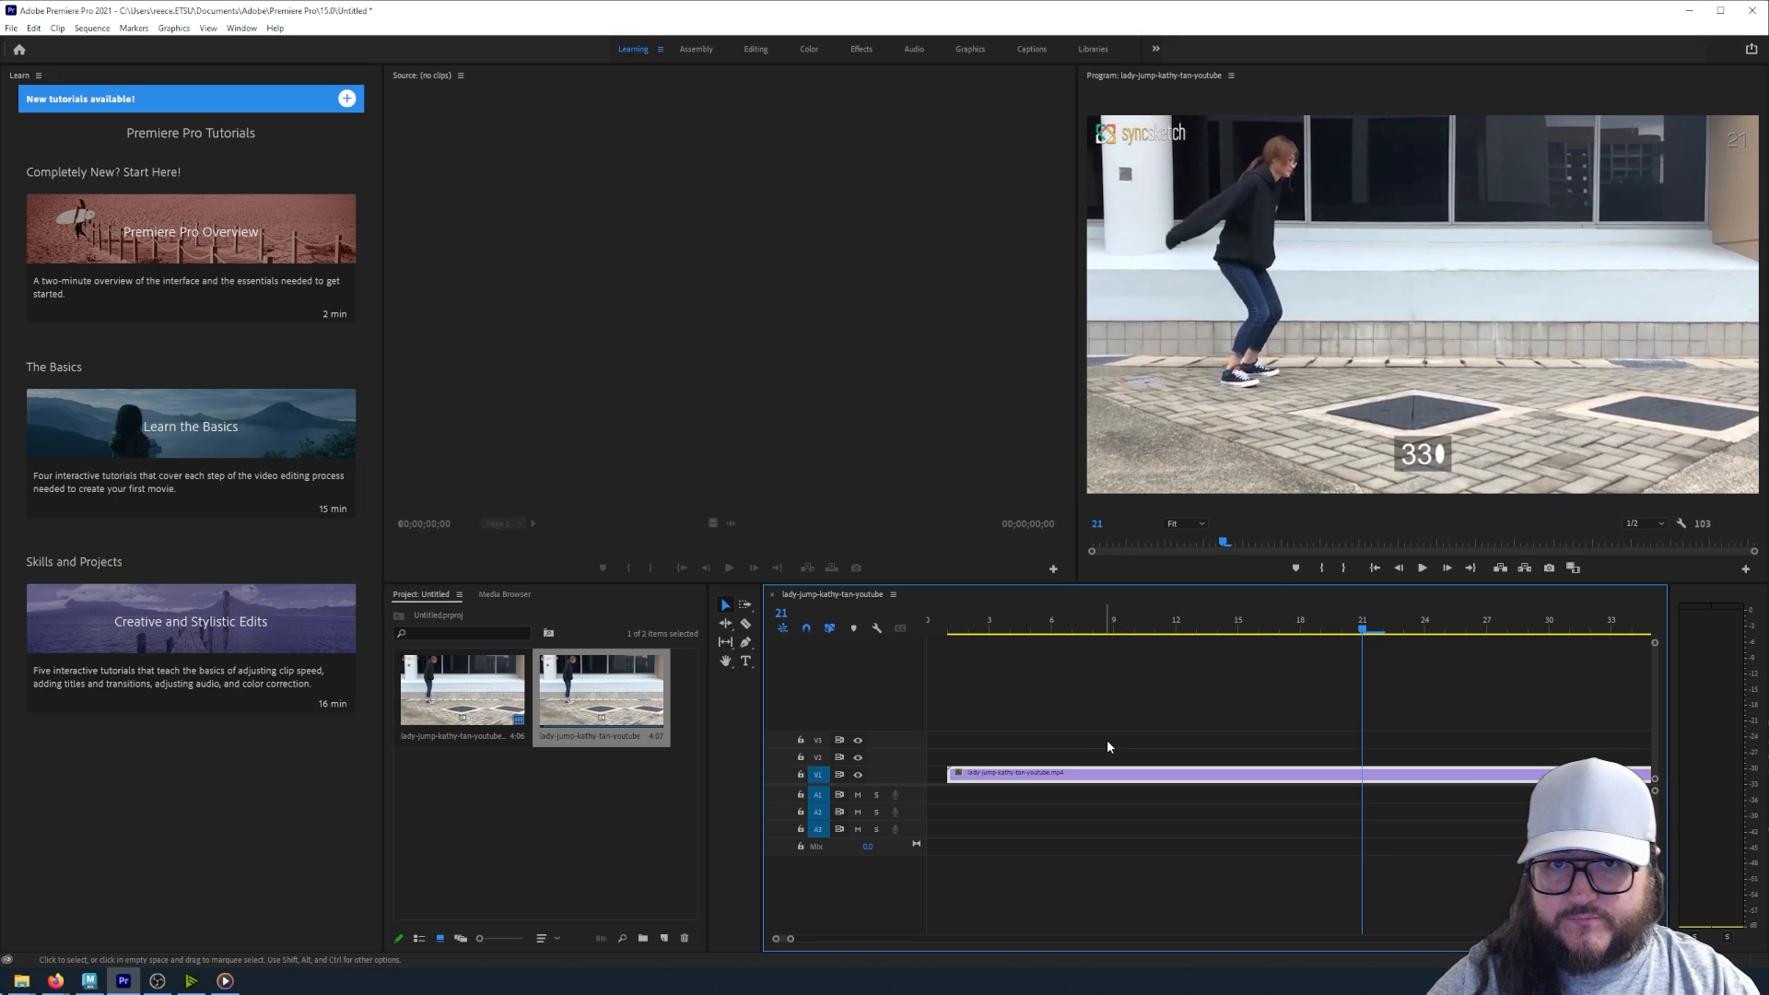
scroll(1097, 731, down, 3)
scroll(1078, 722, up, 3)
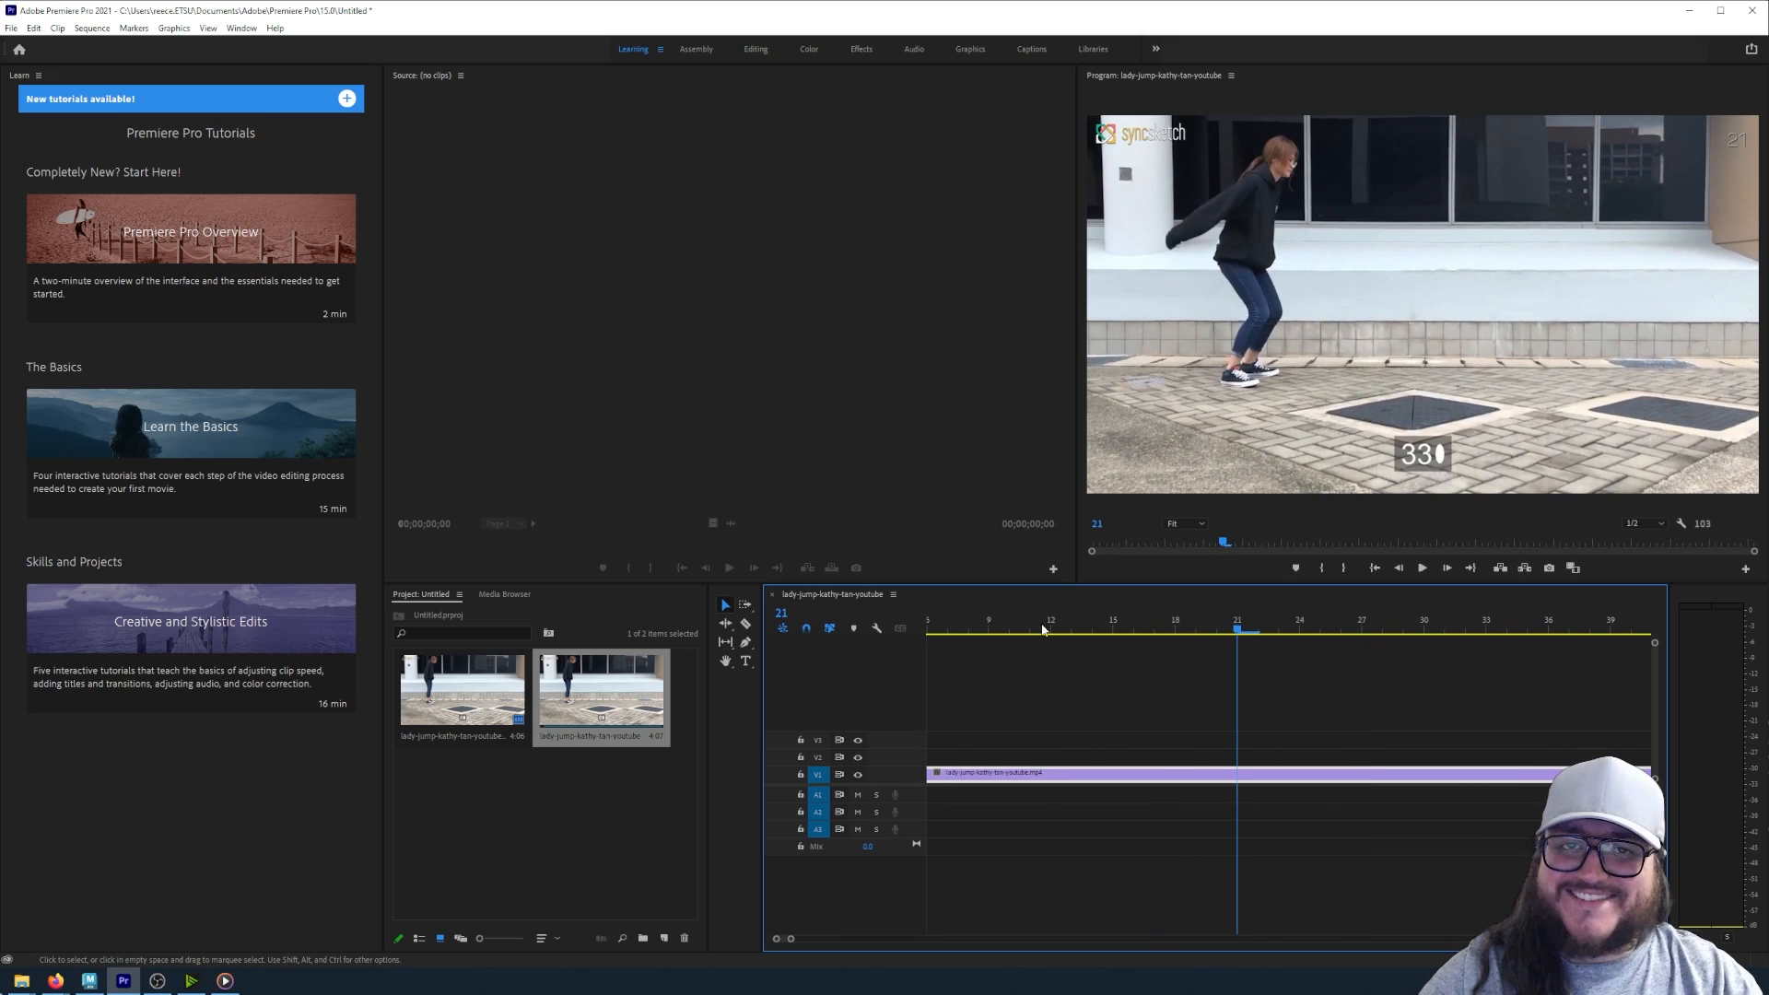
key(Home)
click(952, 627)
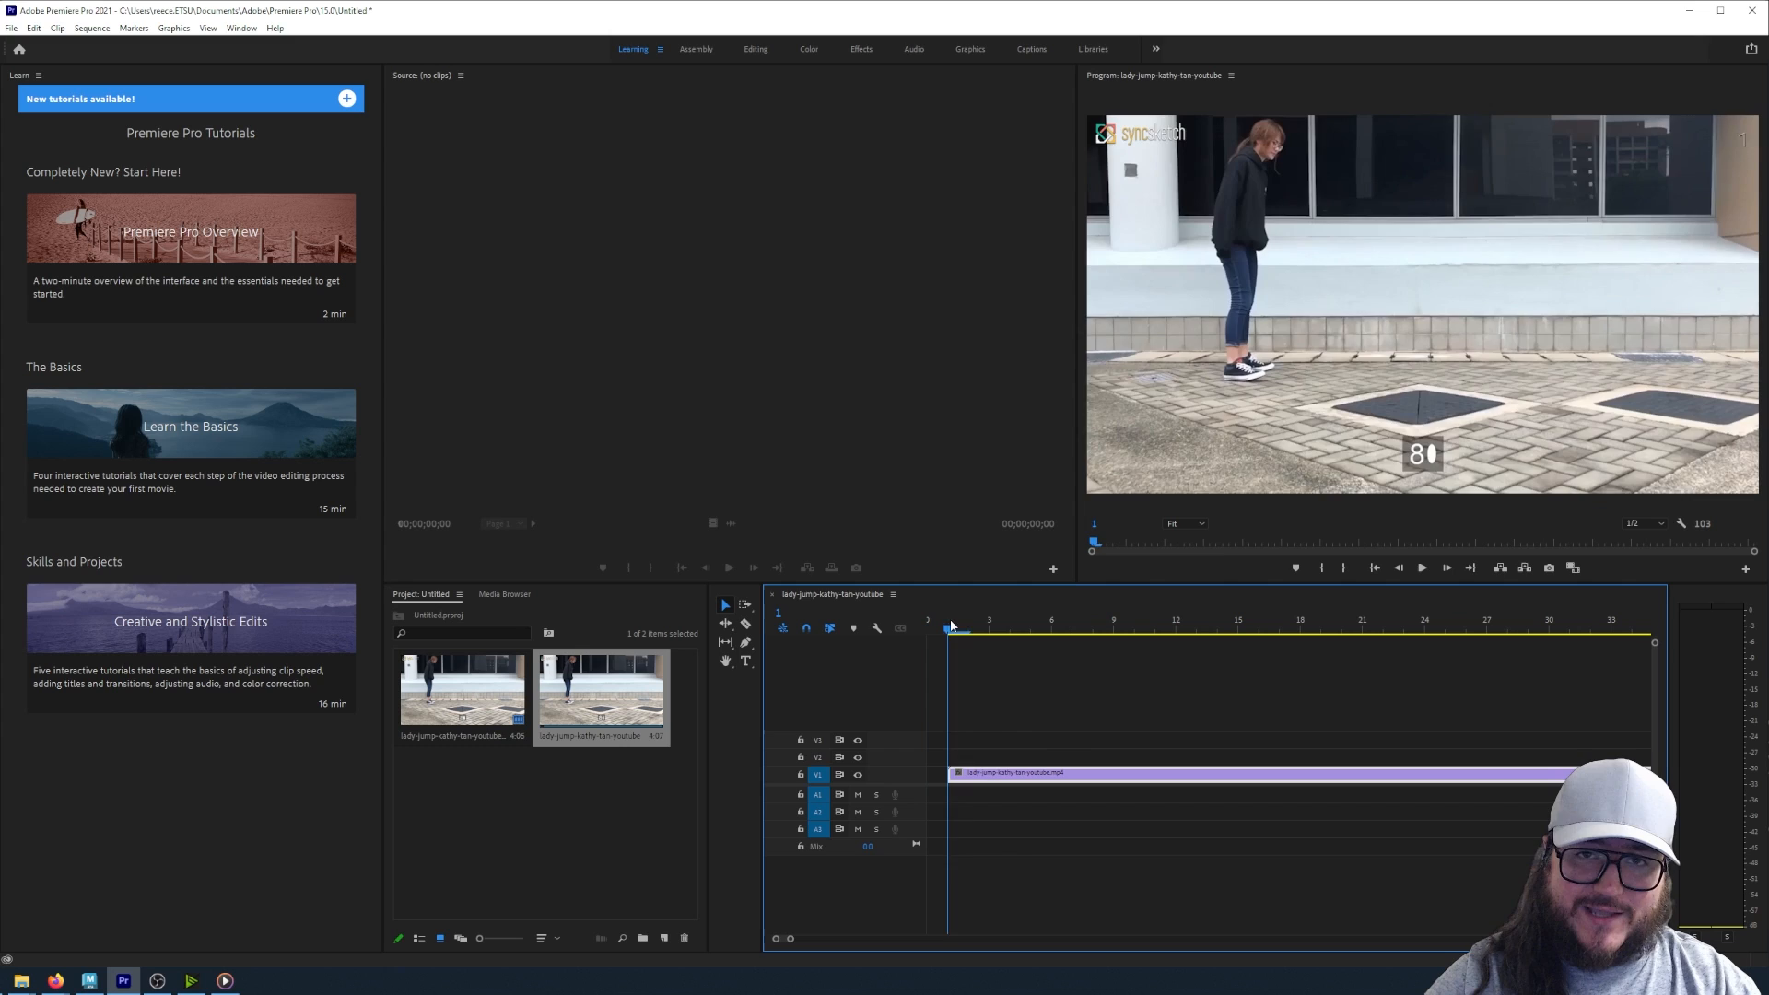
drag(953, 626, 1259, 659)
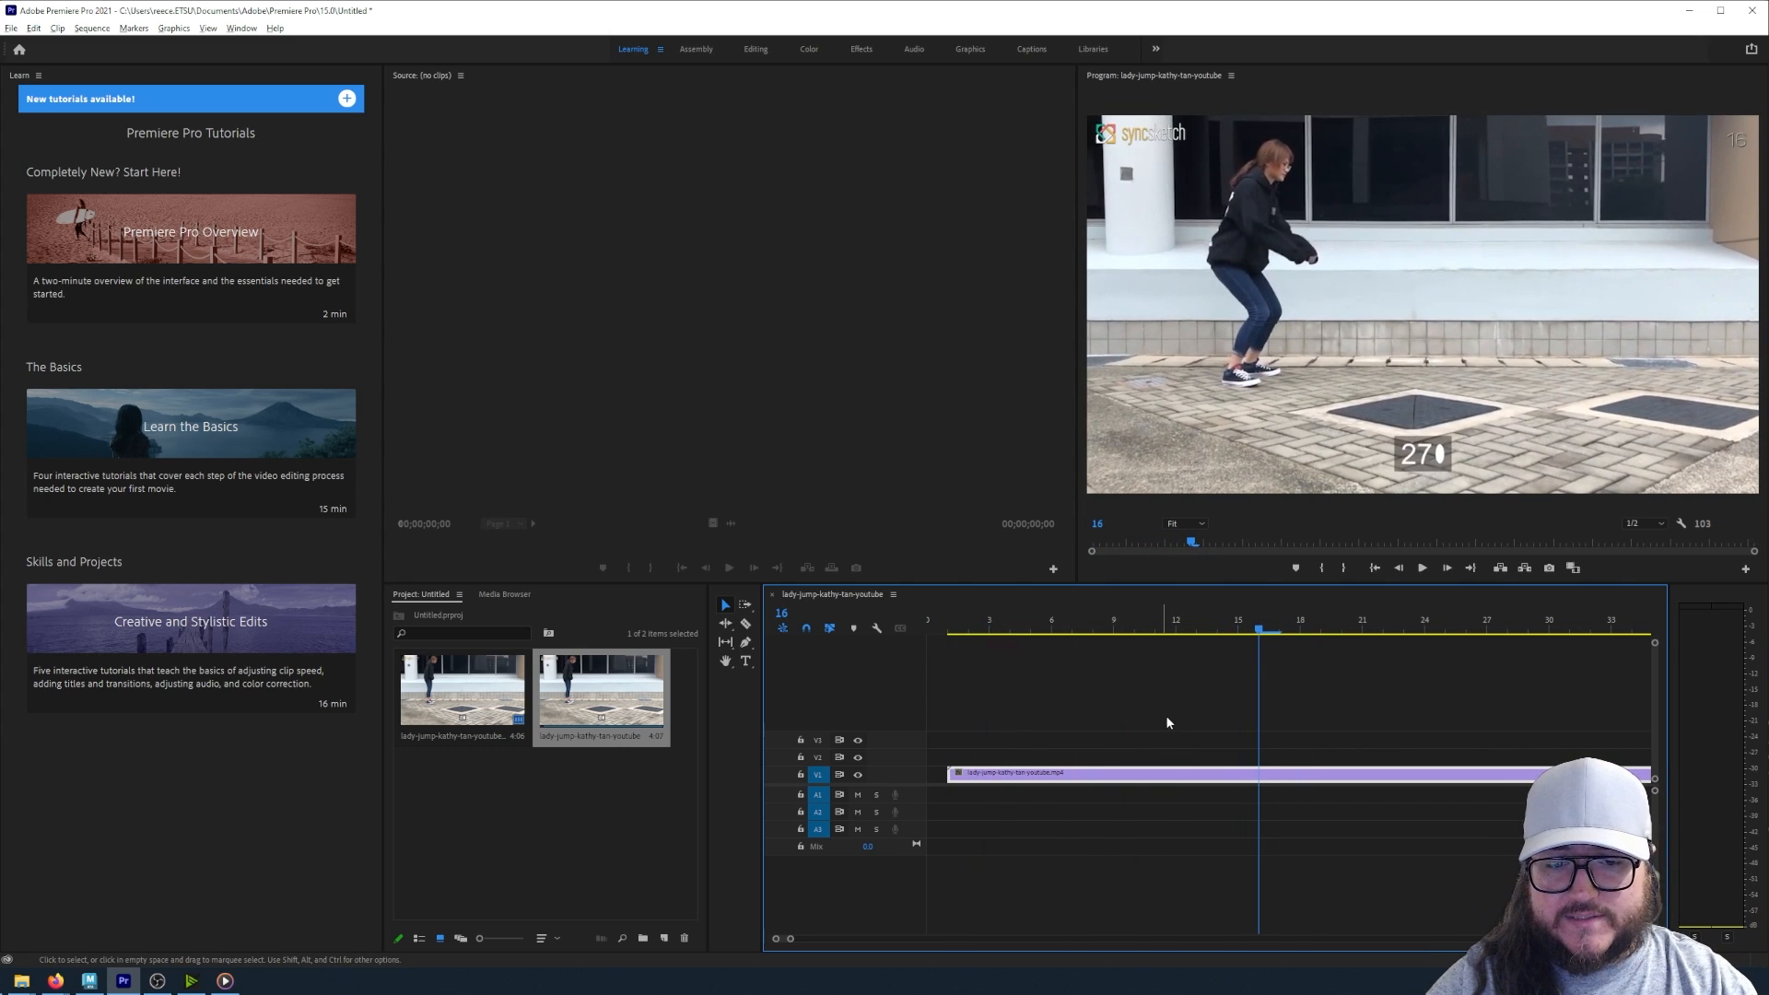
scroll(1164, 715, down, 1)
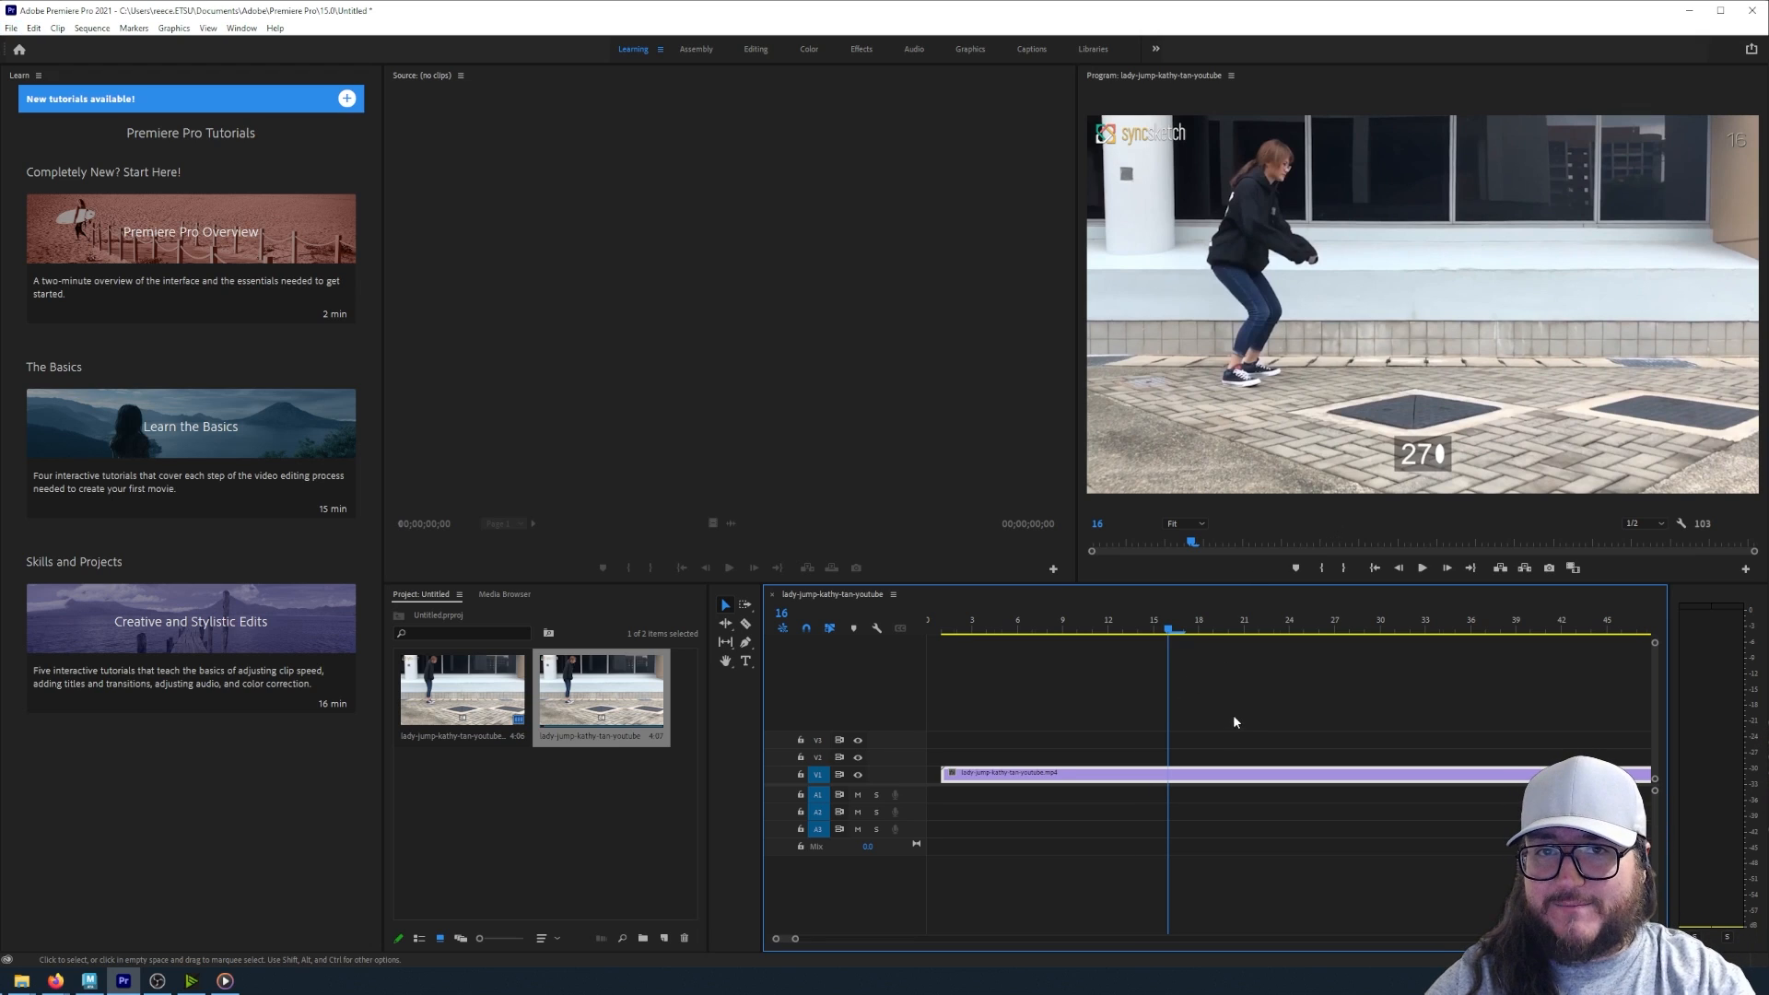
- Compare the burned-in number with the playhead position in an enlarged program view, restore the layout and return the playhead to frame 0
key(minus)
key(minus)
key(minus)
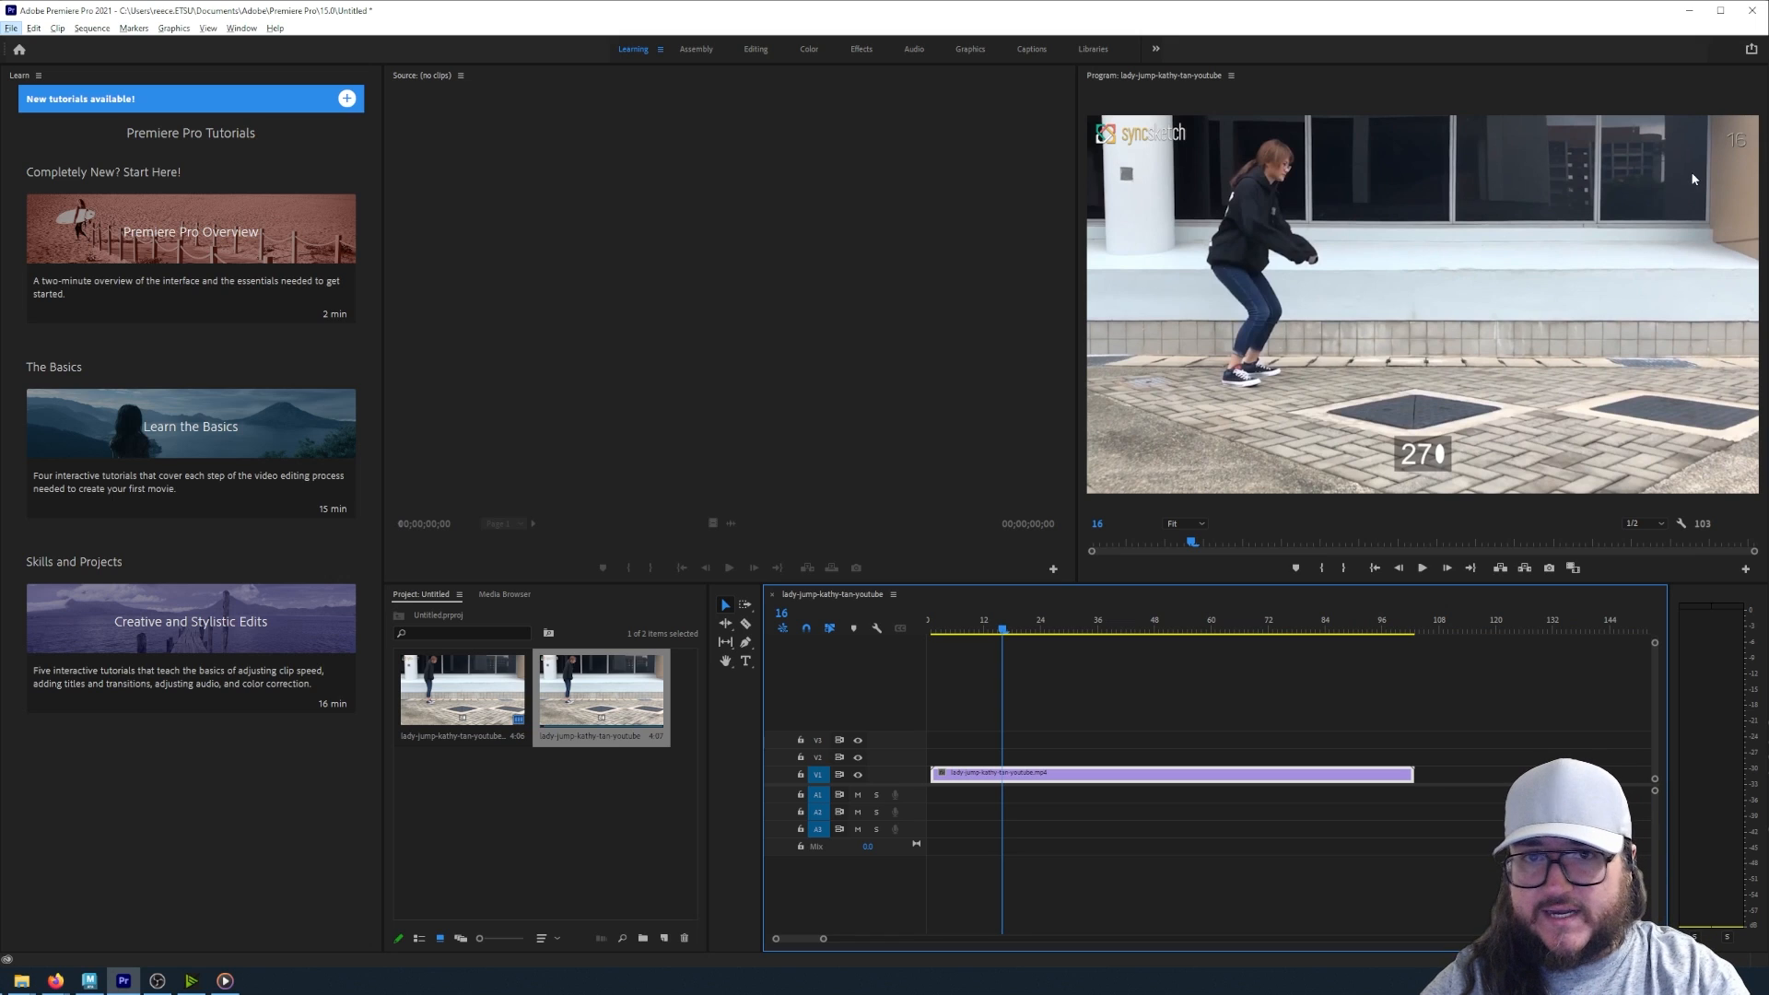
key(grave)
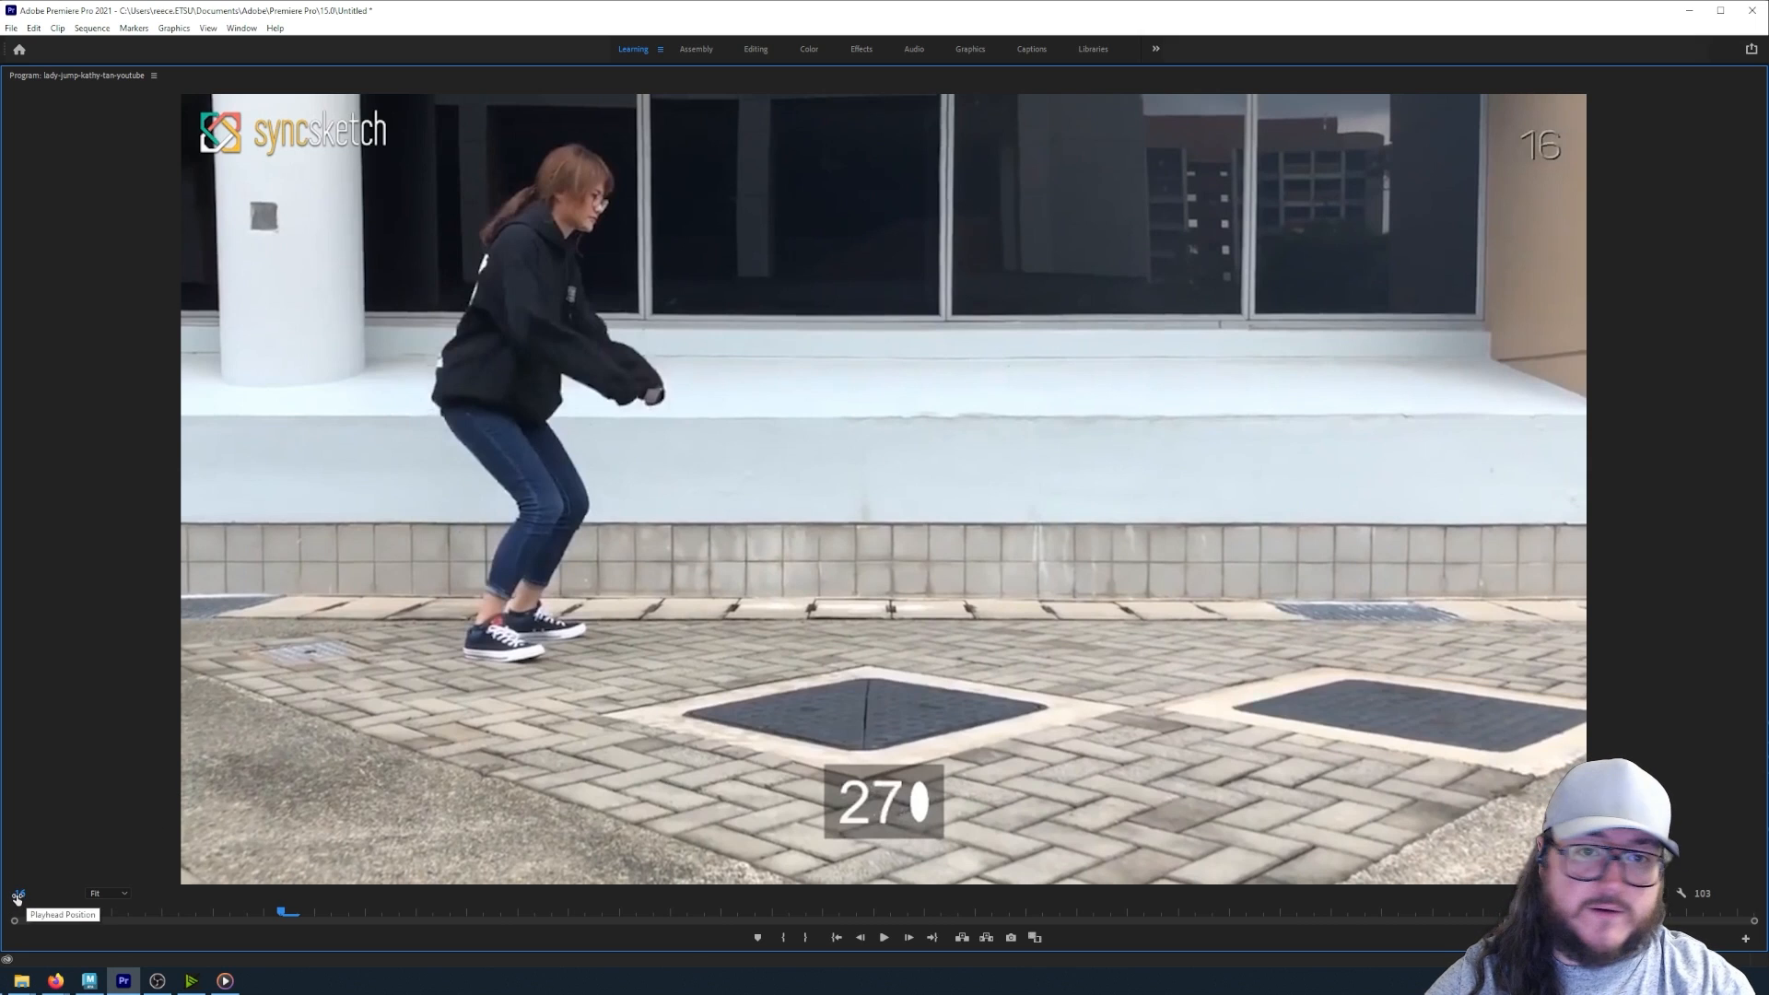
key(grave)
click(1177, 634)
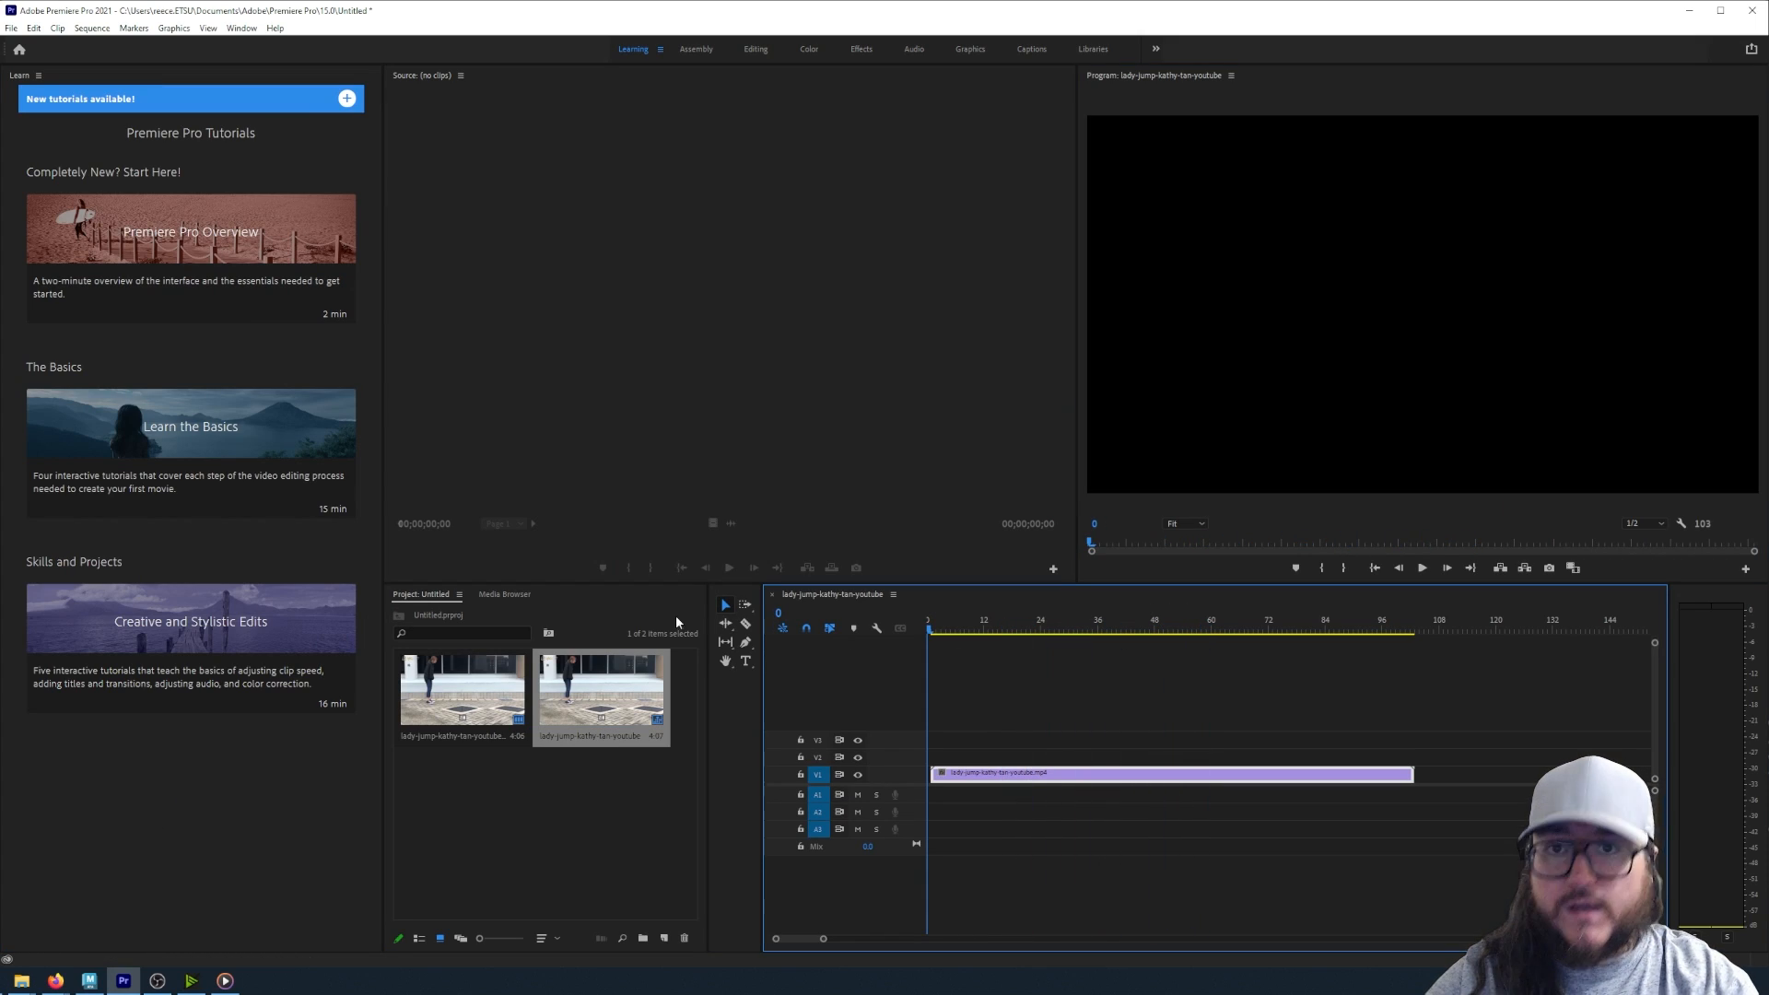
key(Home)
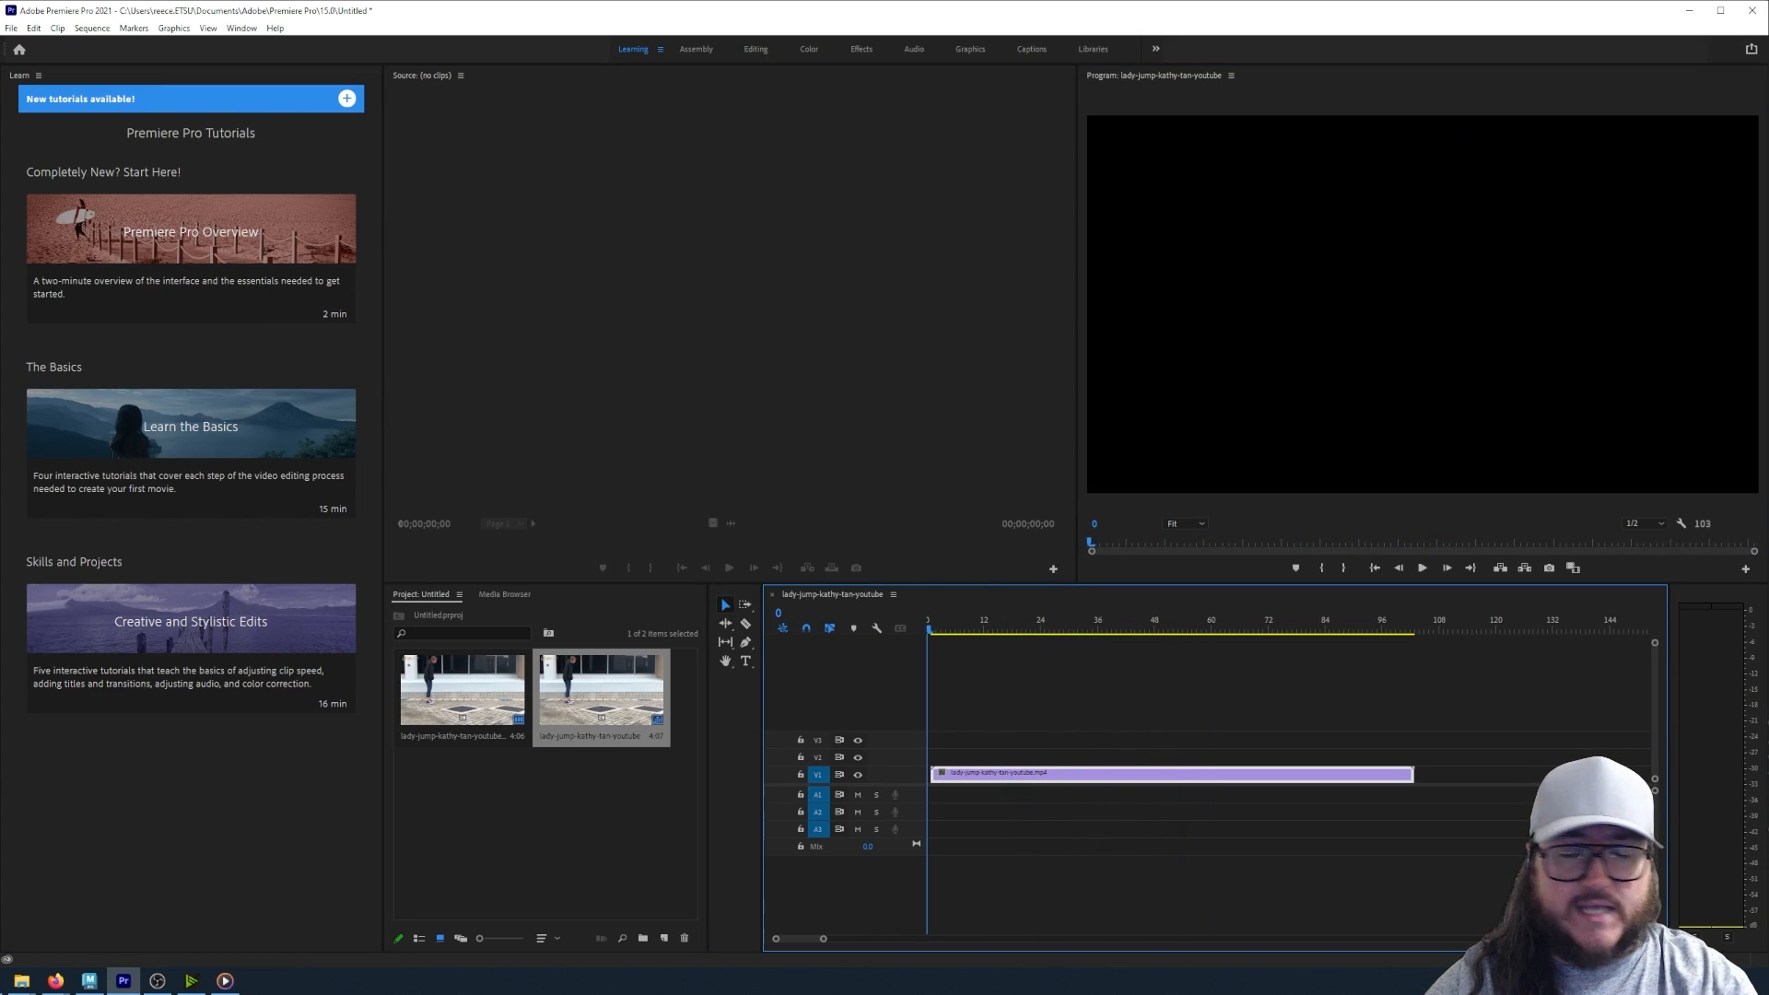
- Deselect the clip, open the media export settings for the sequence and set the export format to Targa
click(11, 28)
click(1154, 718)
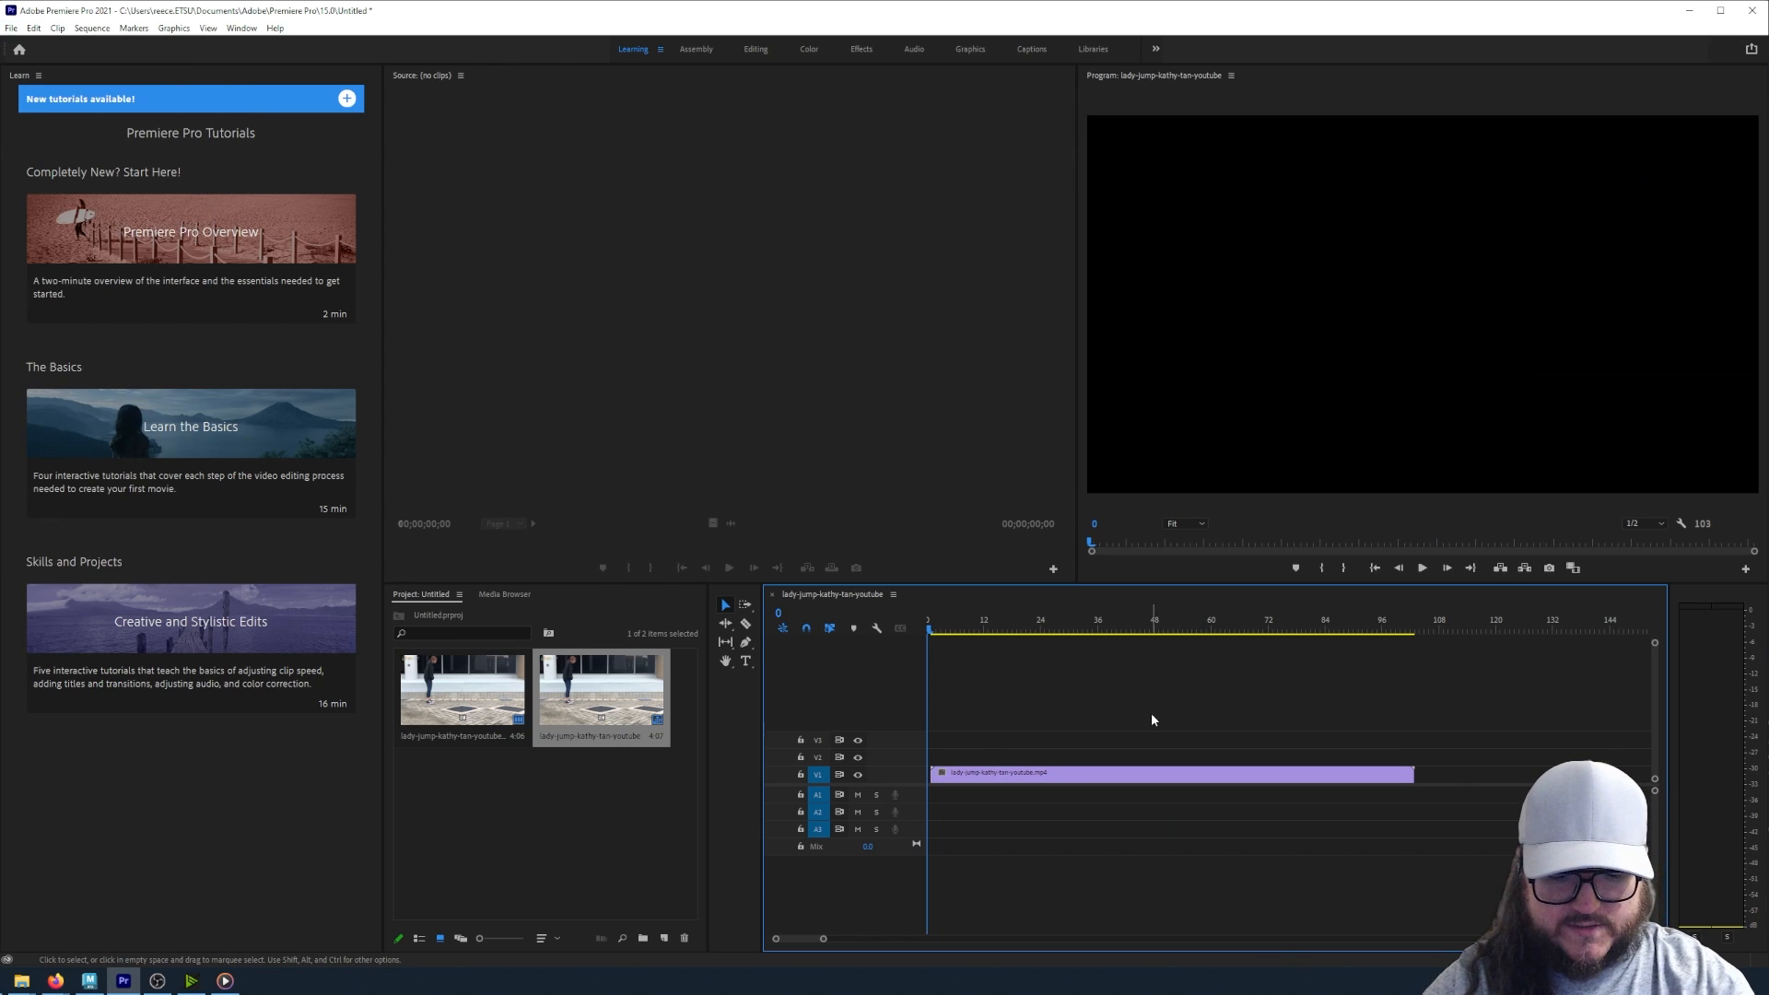
click(11, 27)
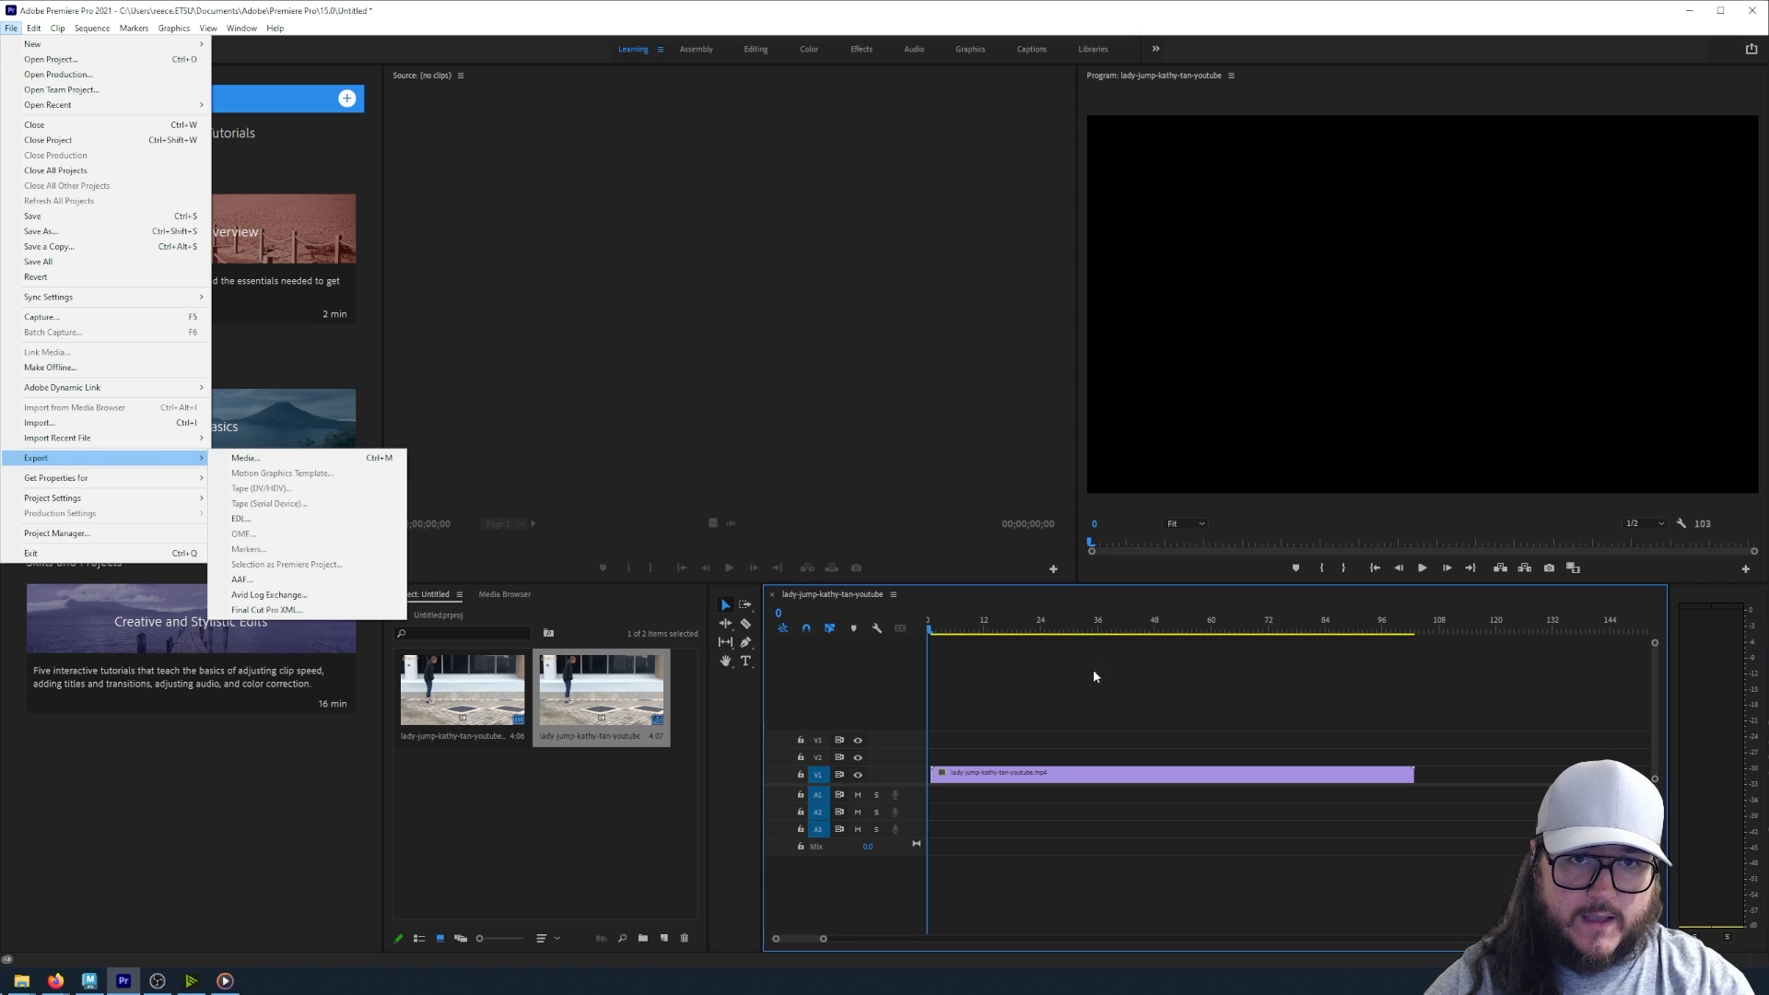
click(1105, 707)
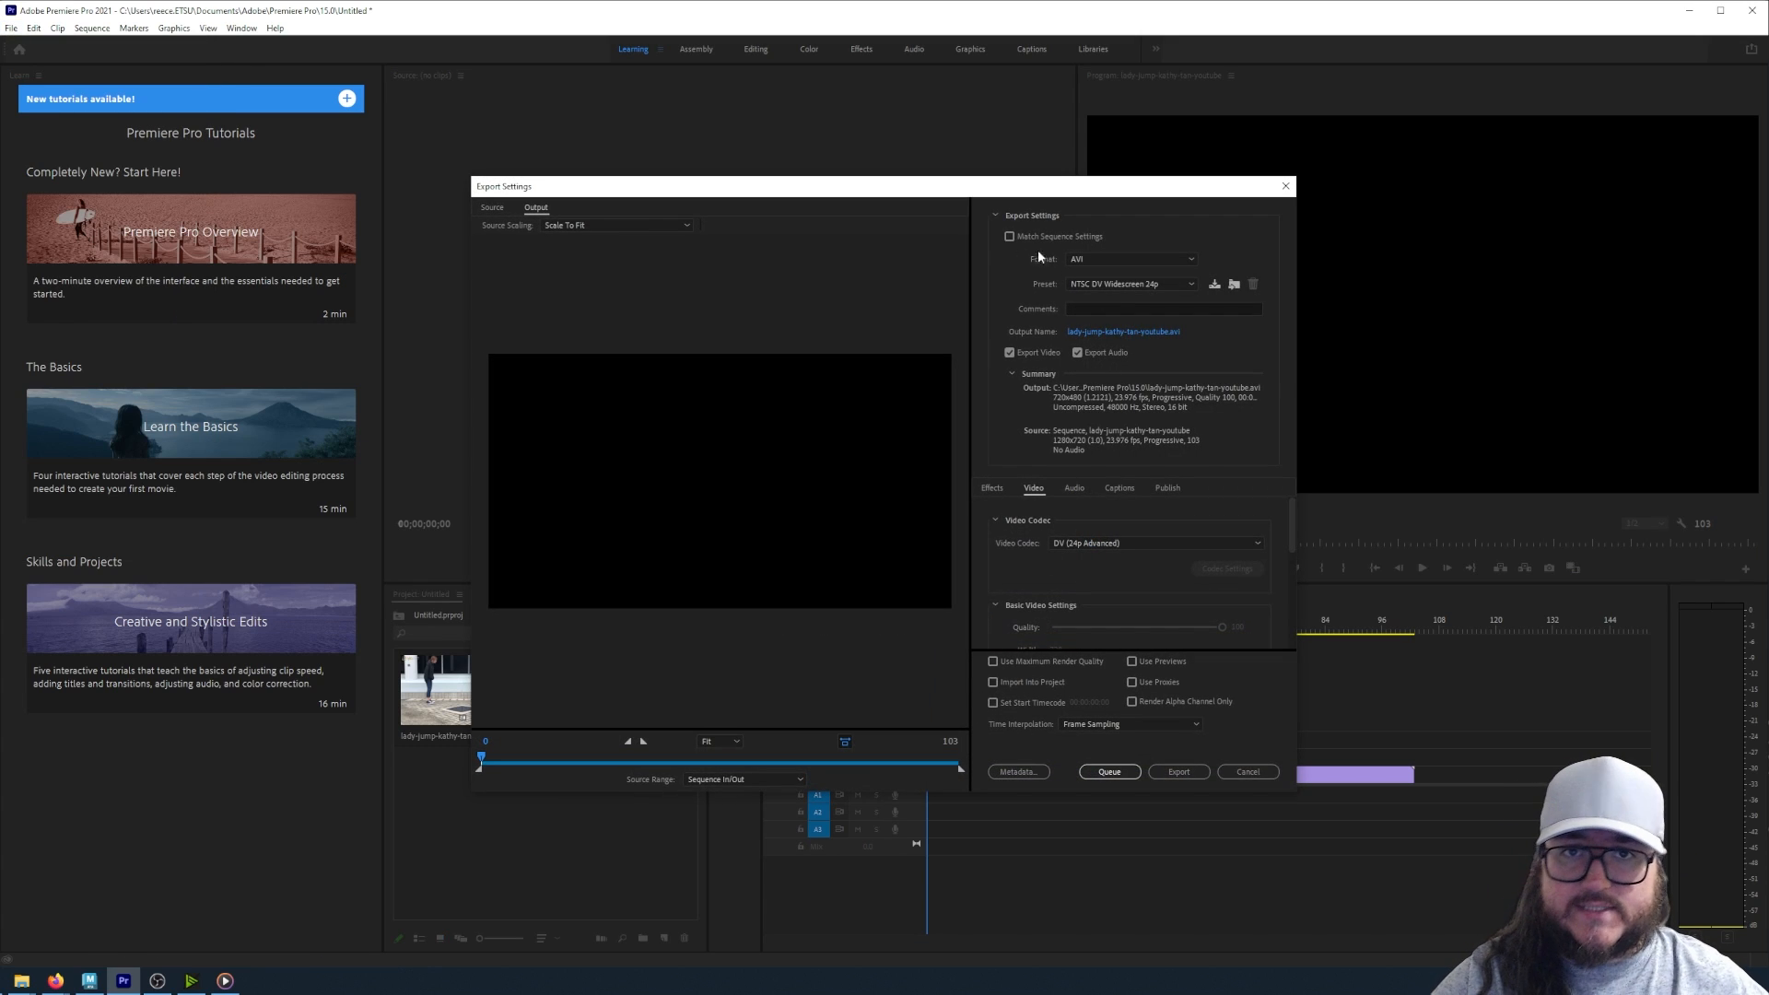
click(1083, 263)
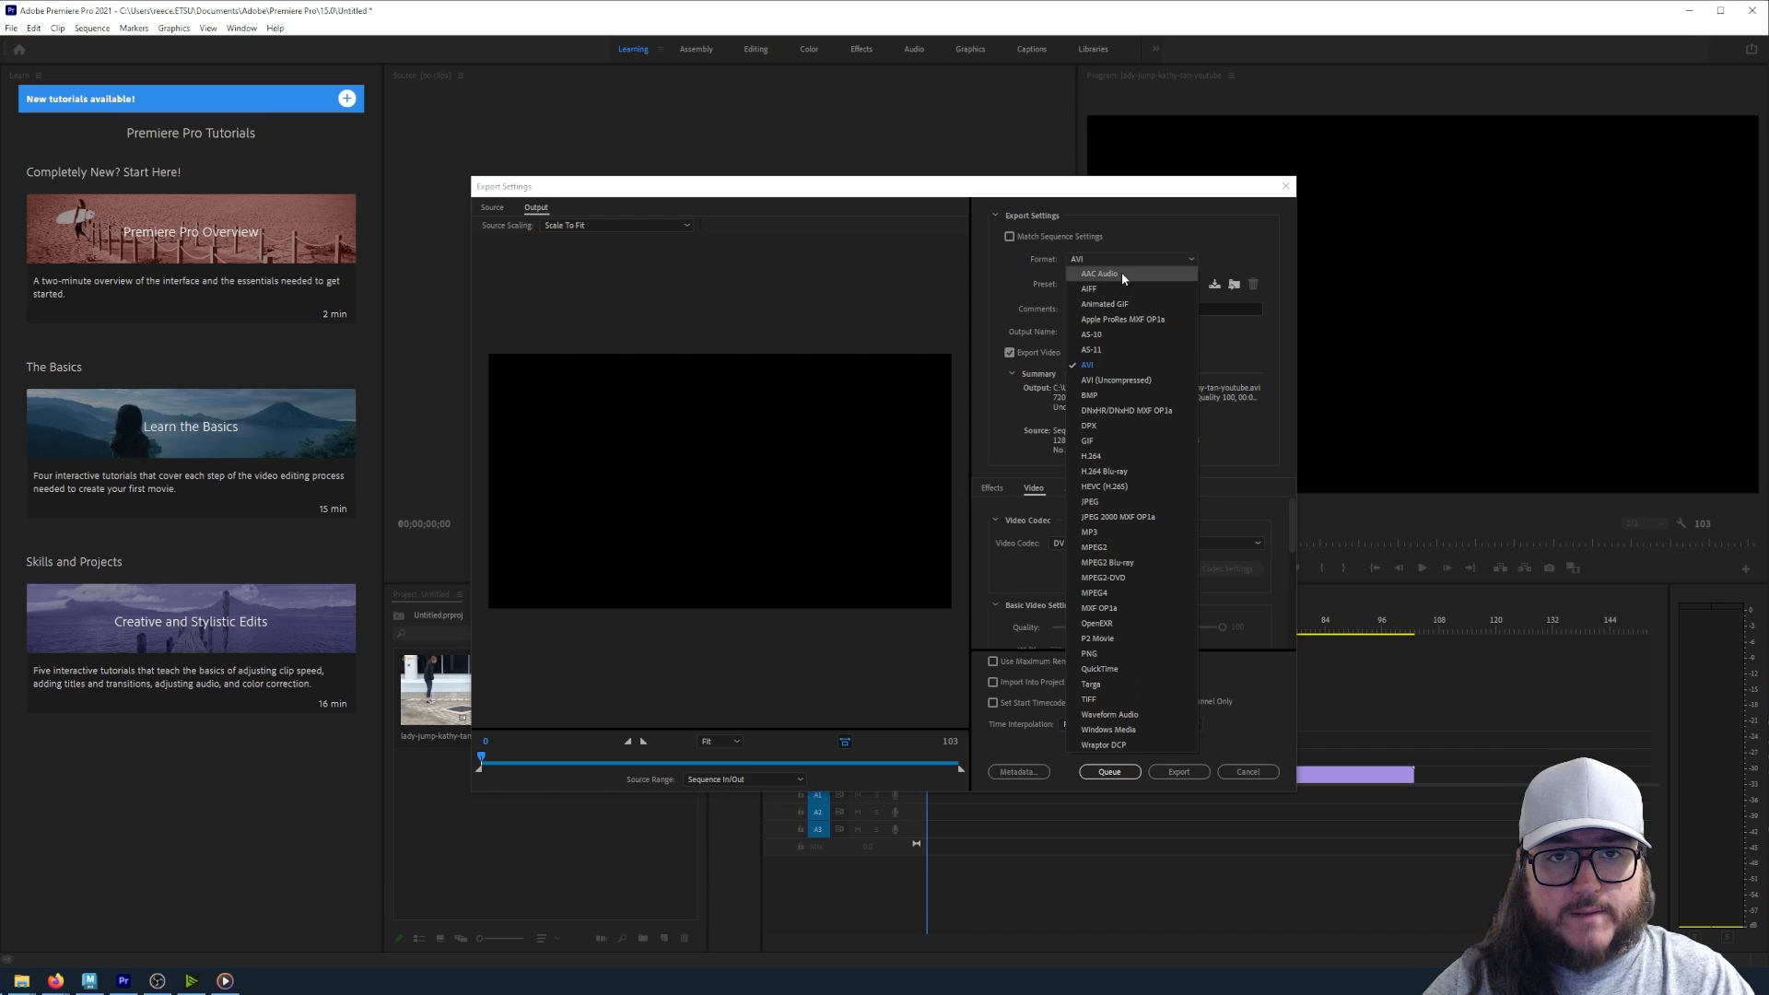
click(1120, 686)
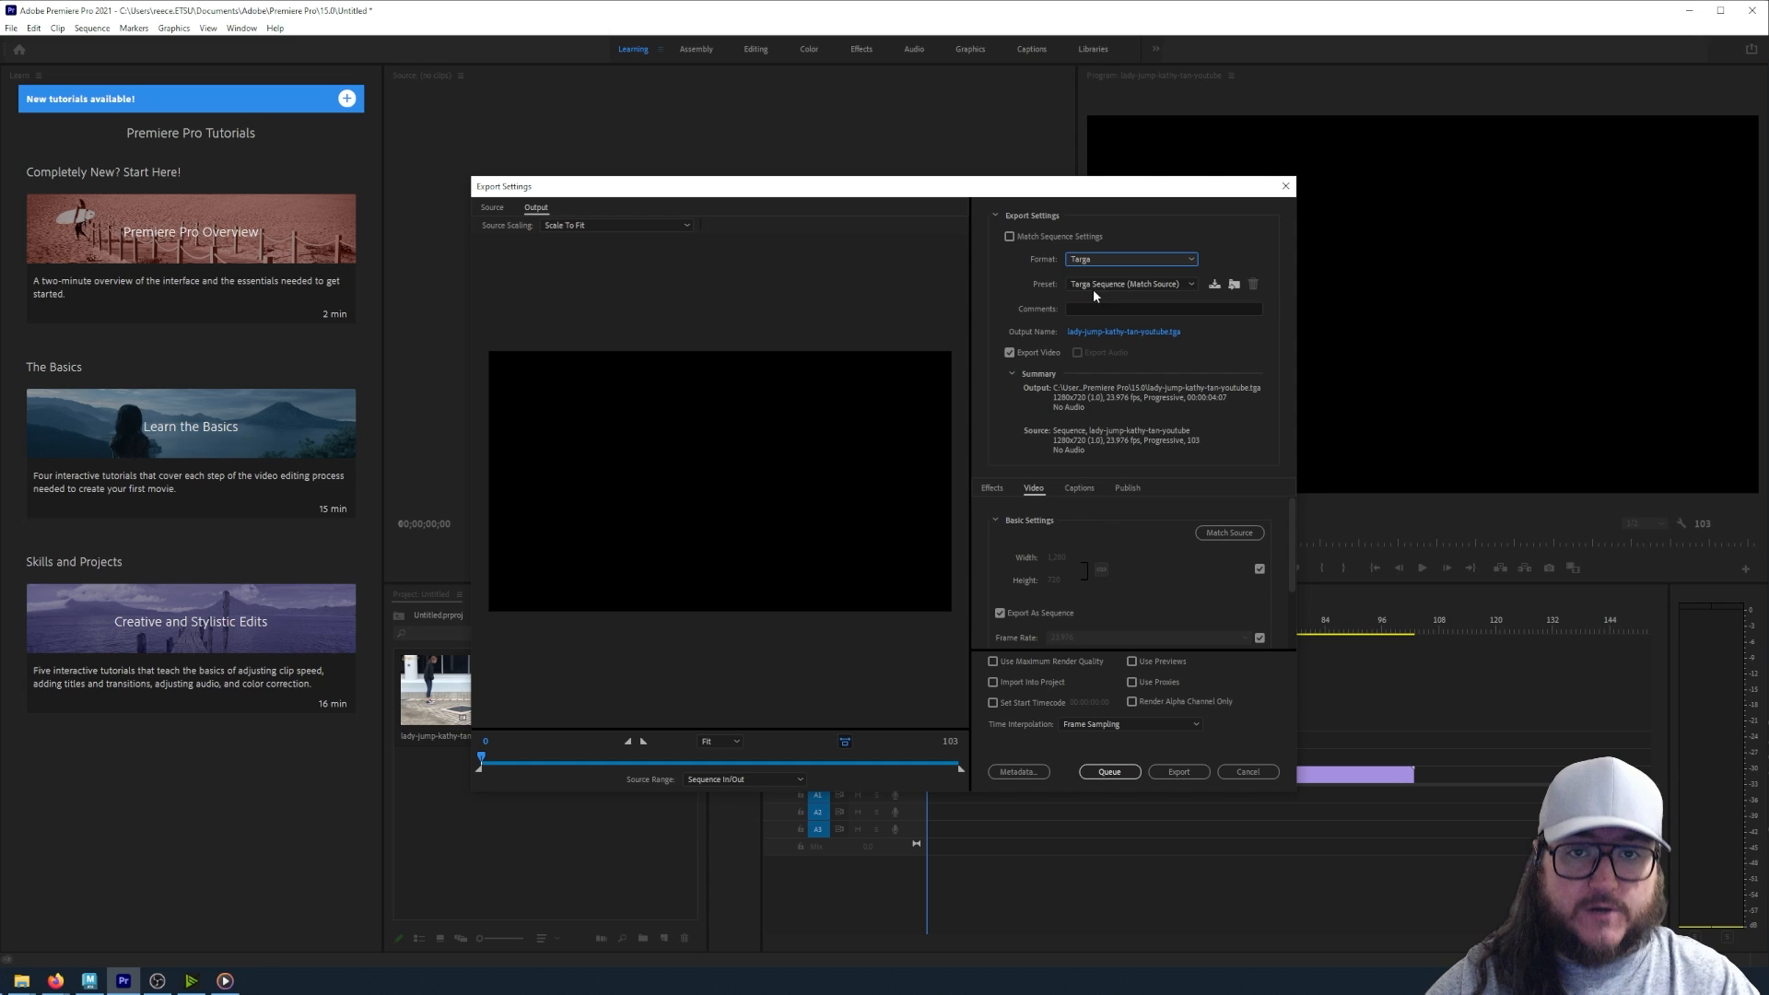
- Browse the export's output location to the sourceimages folder of the rigs project, under Fall 2024, Character Animation, Rigs
click(1141, 336)
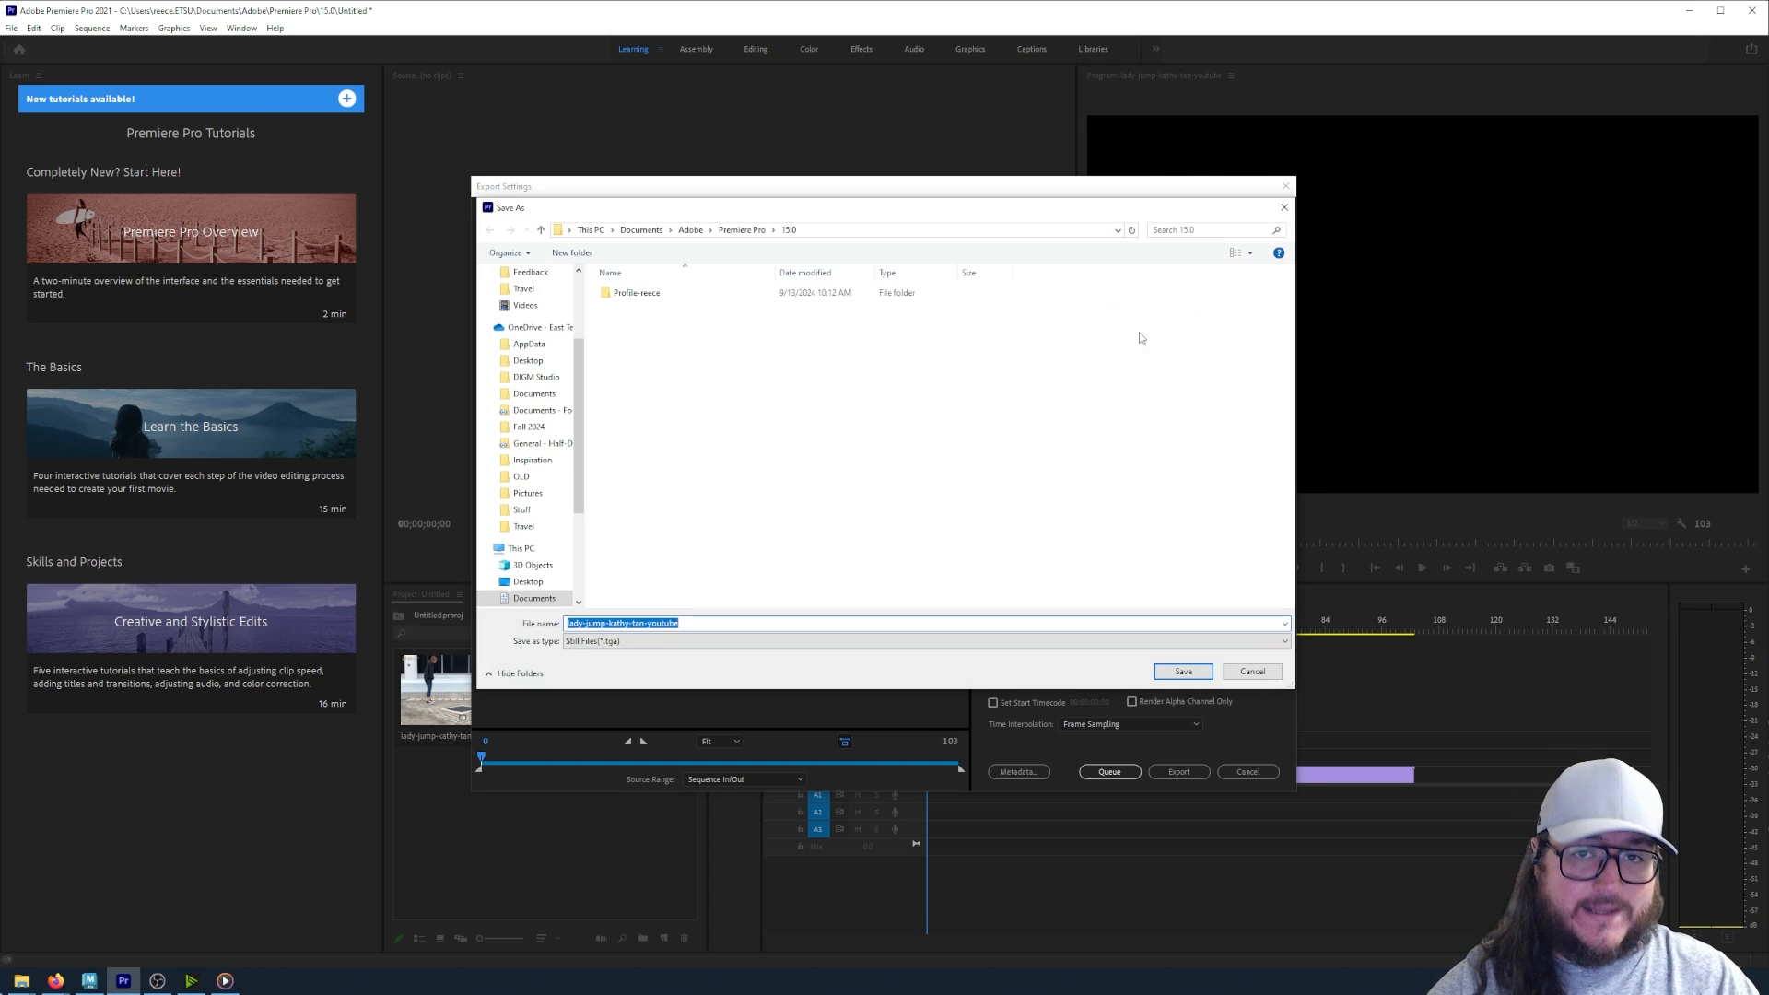
click(1284, 206)
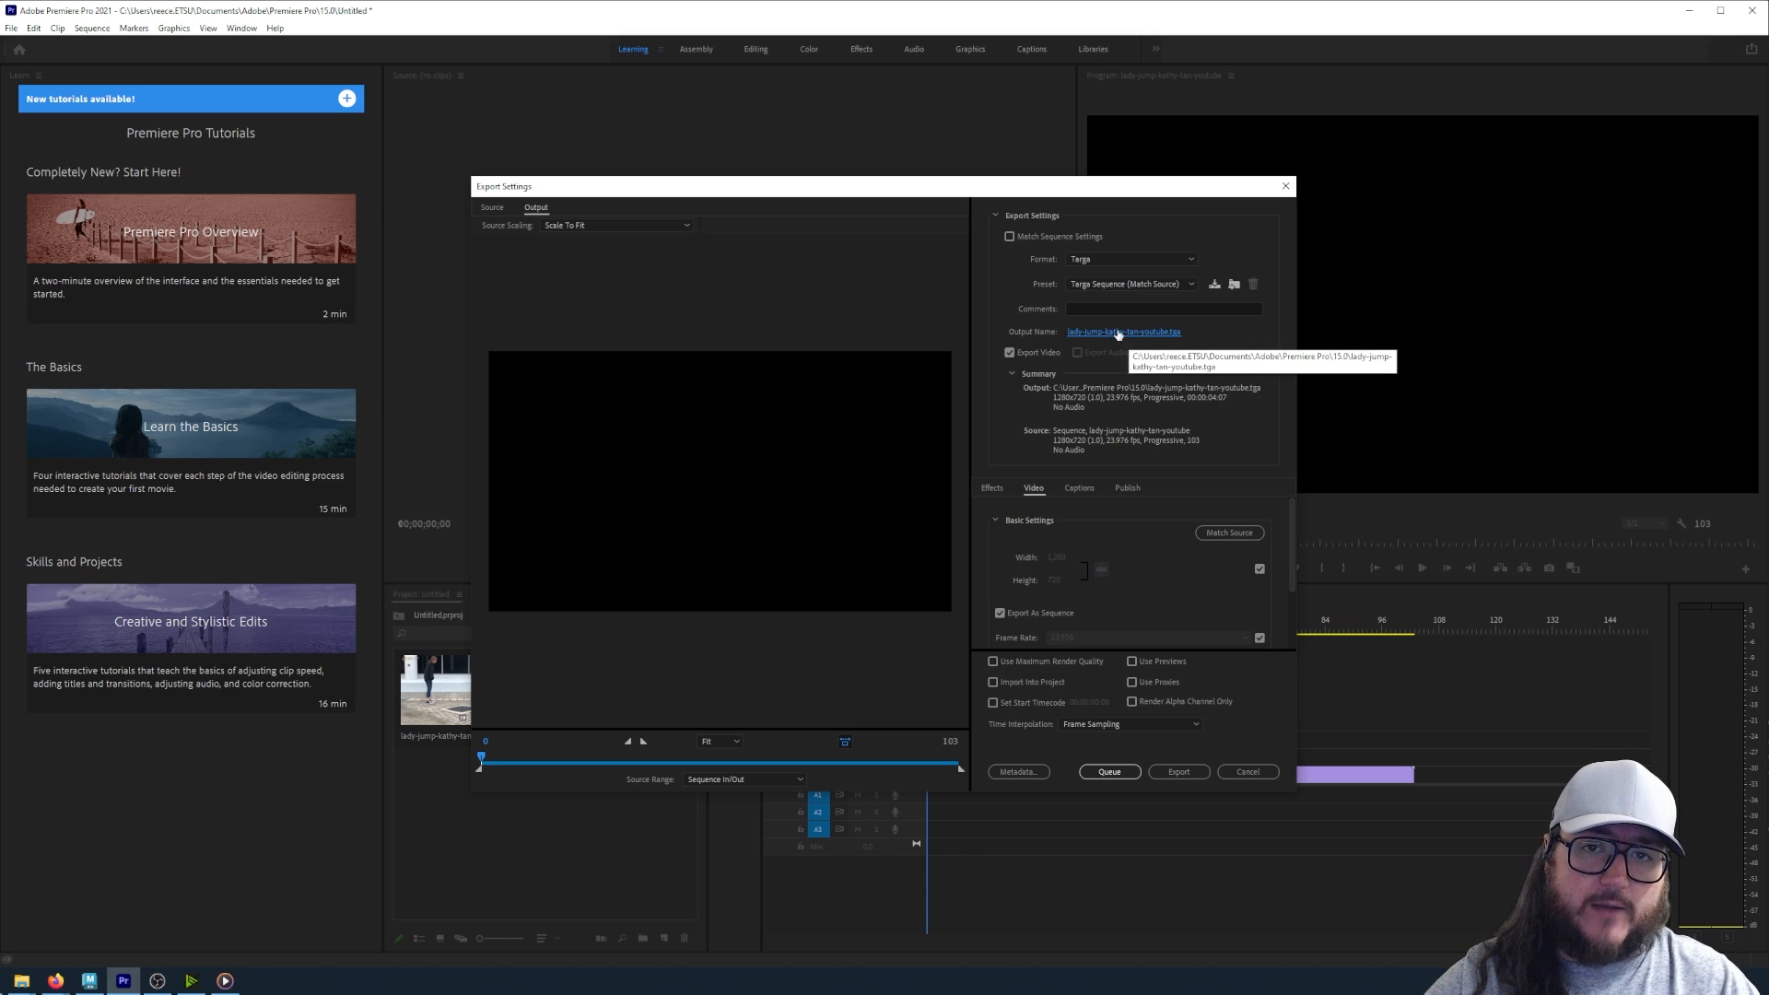
click(1119, 334)
scroll(540, 384, up, 1)
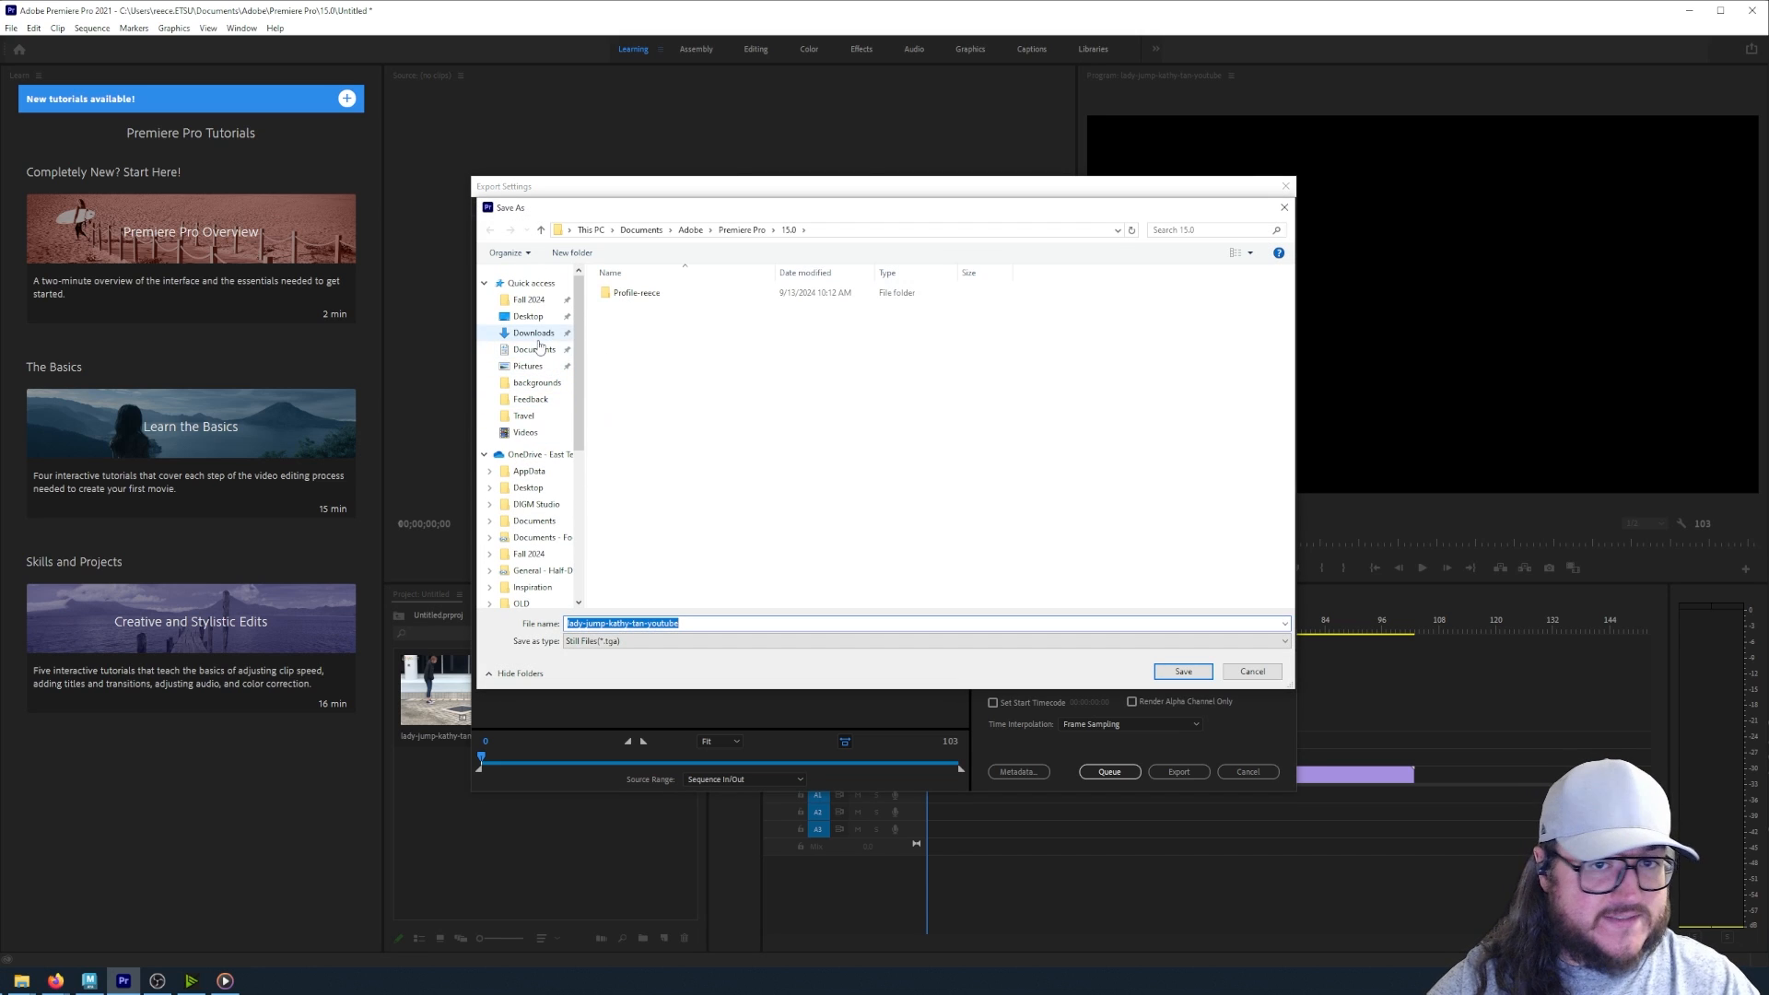
click(535, 349)
scroll(548, 369, down, 1)
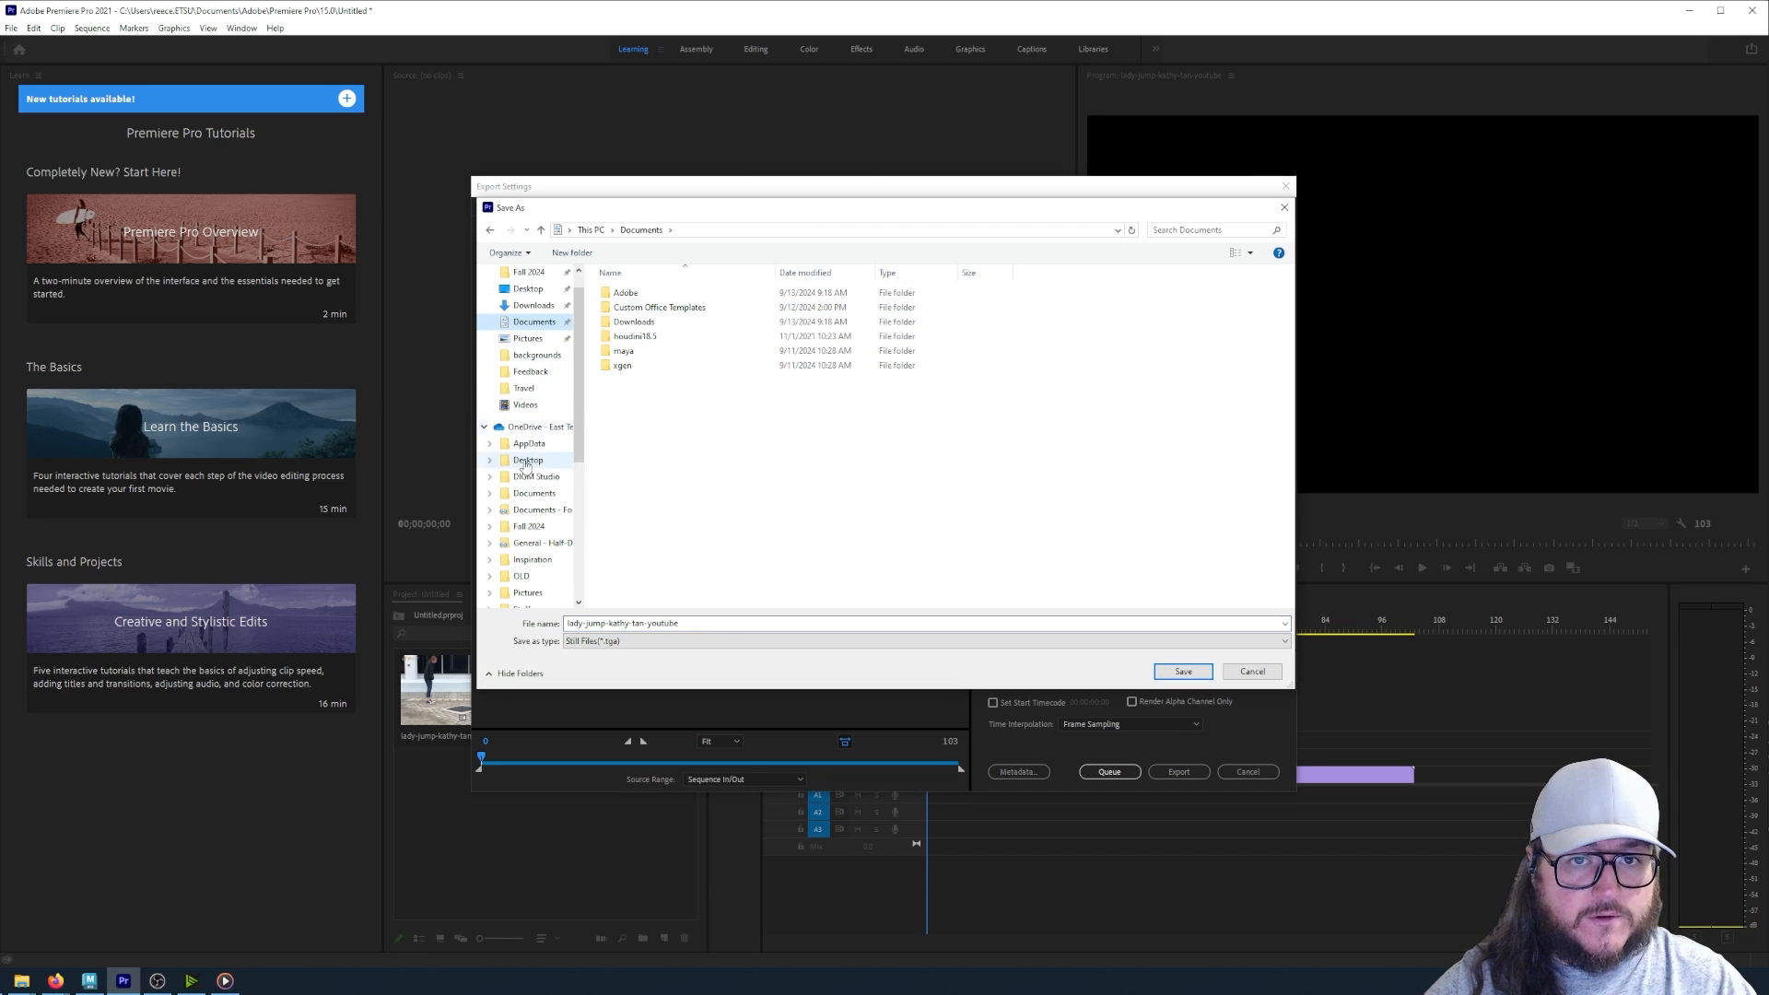
click(529, 526)
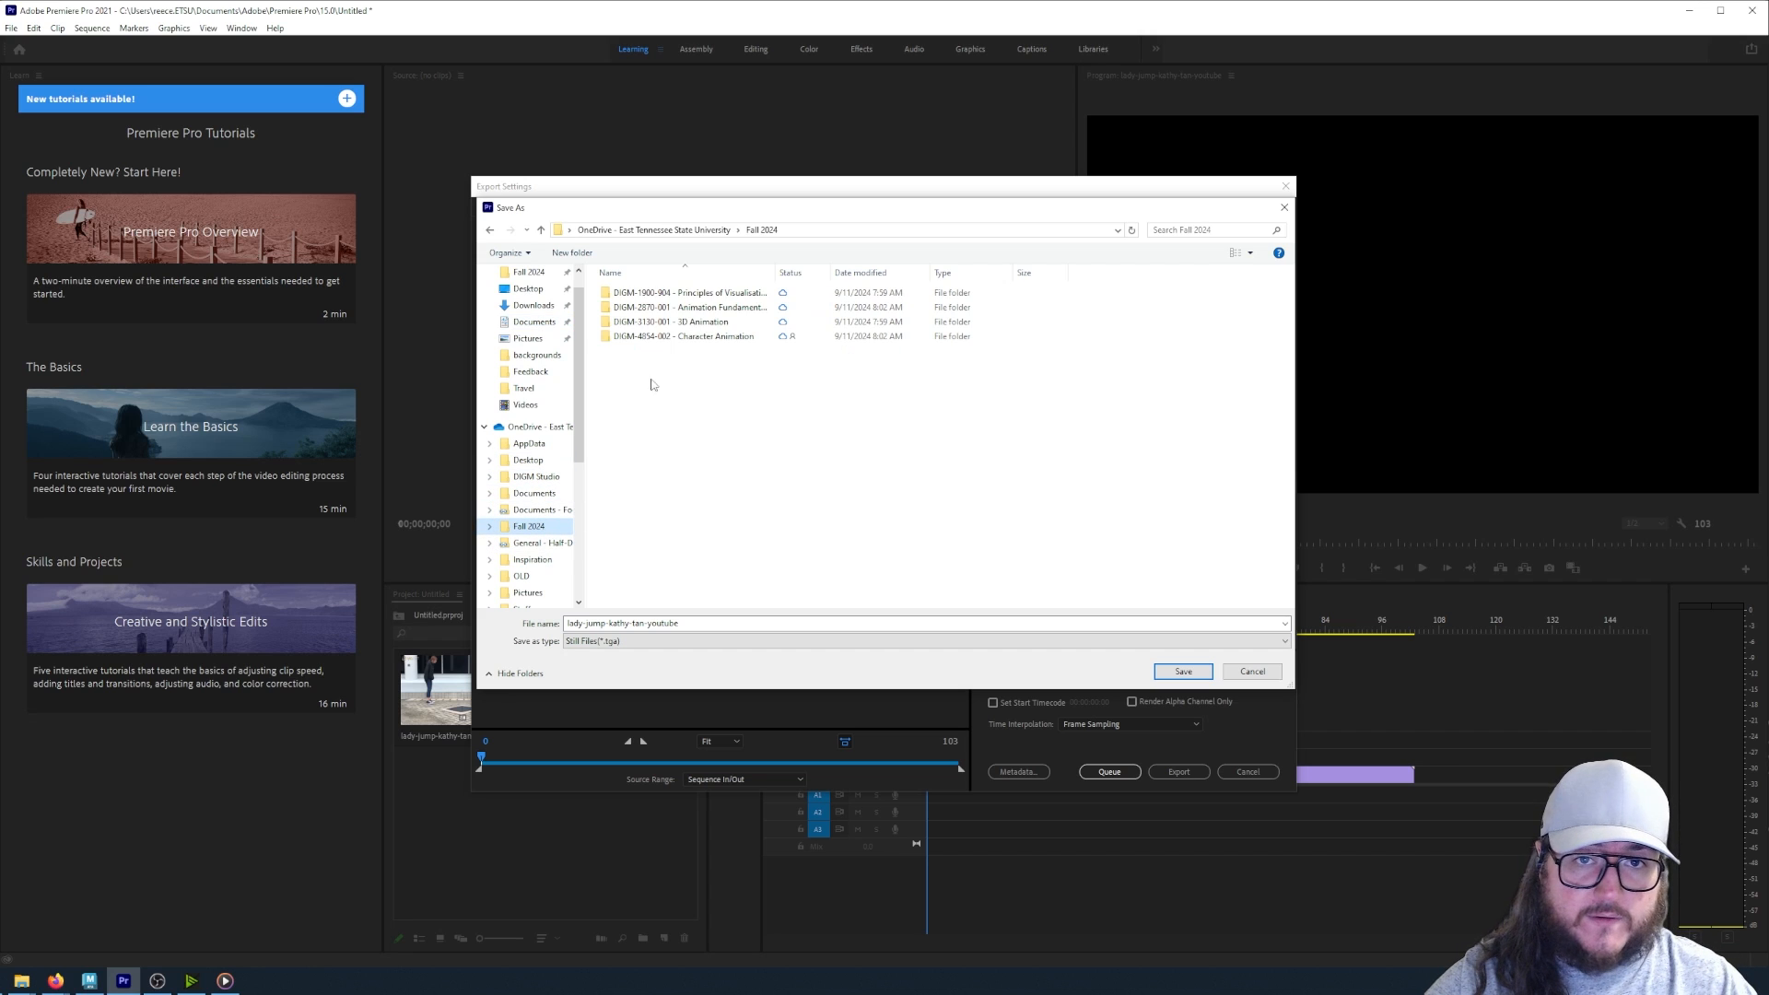
double_click(705, 337)
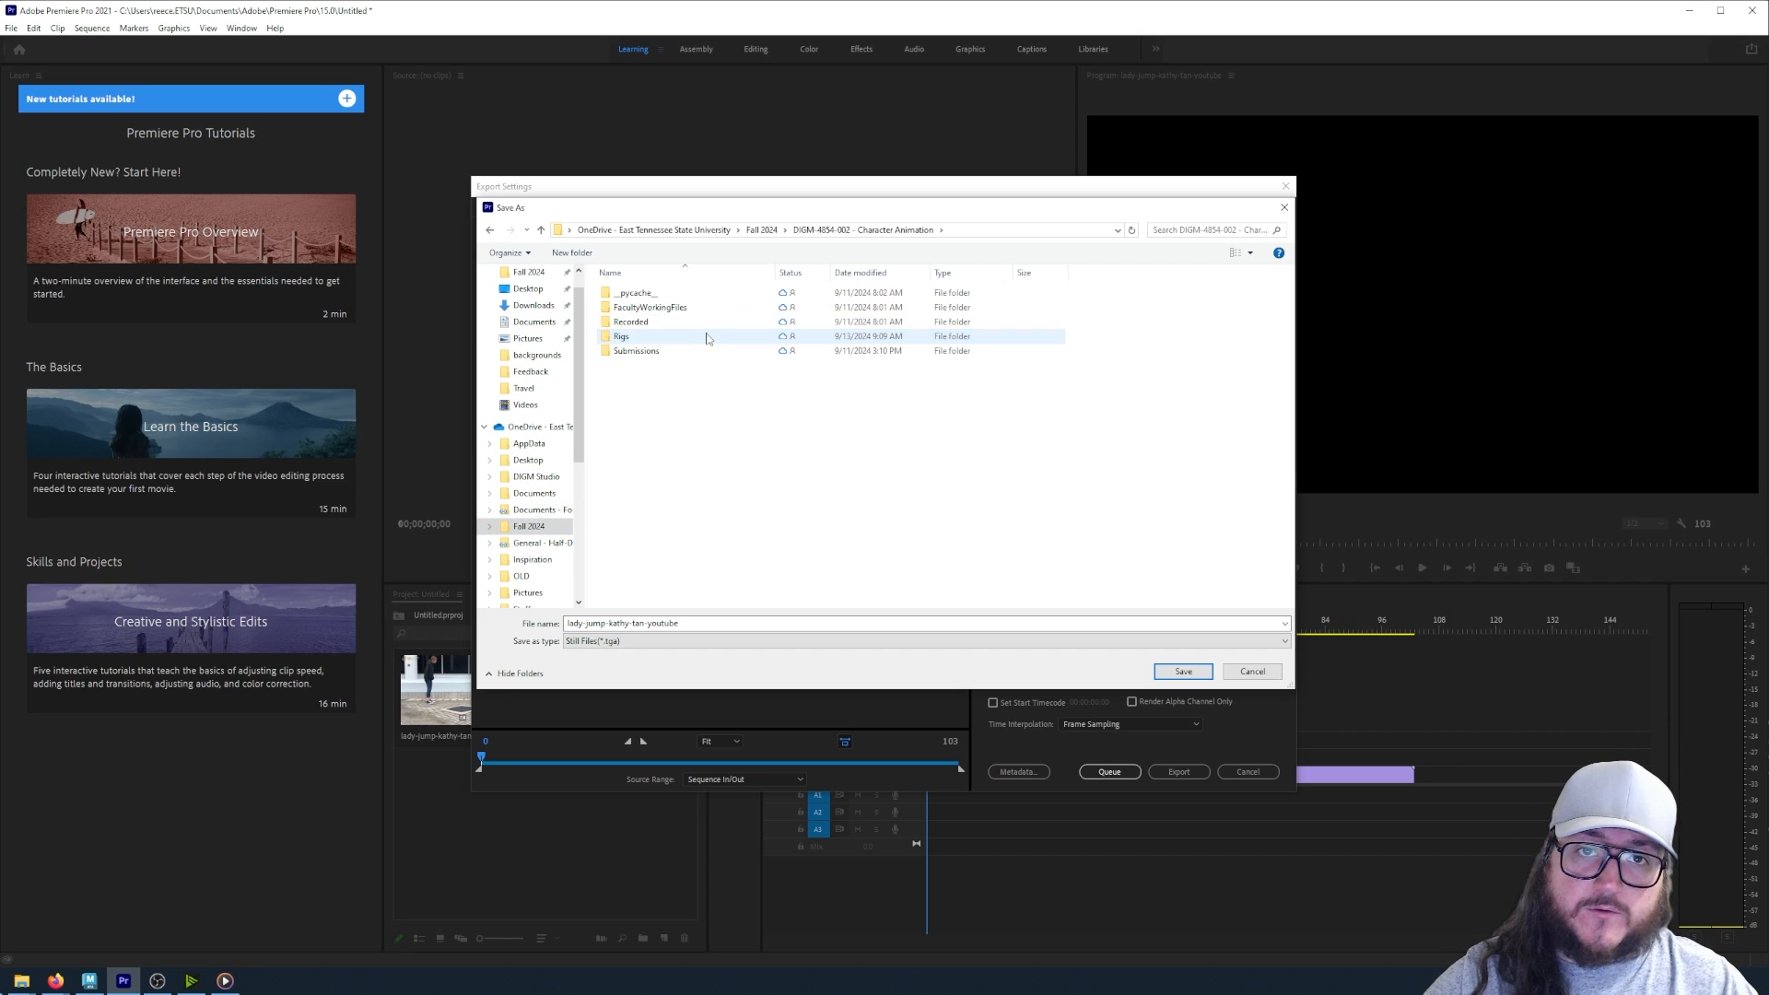
double_click(643, 337)
double_click(650, 292)
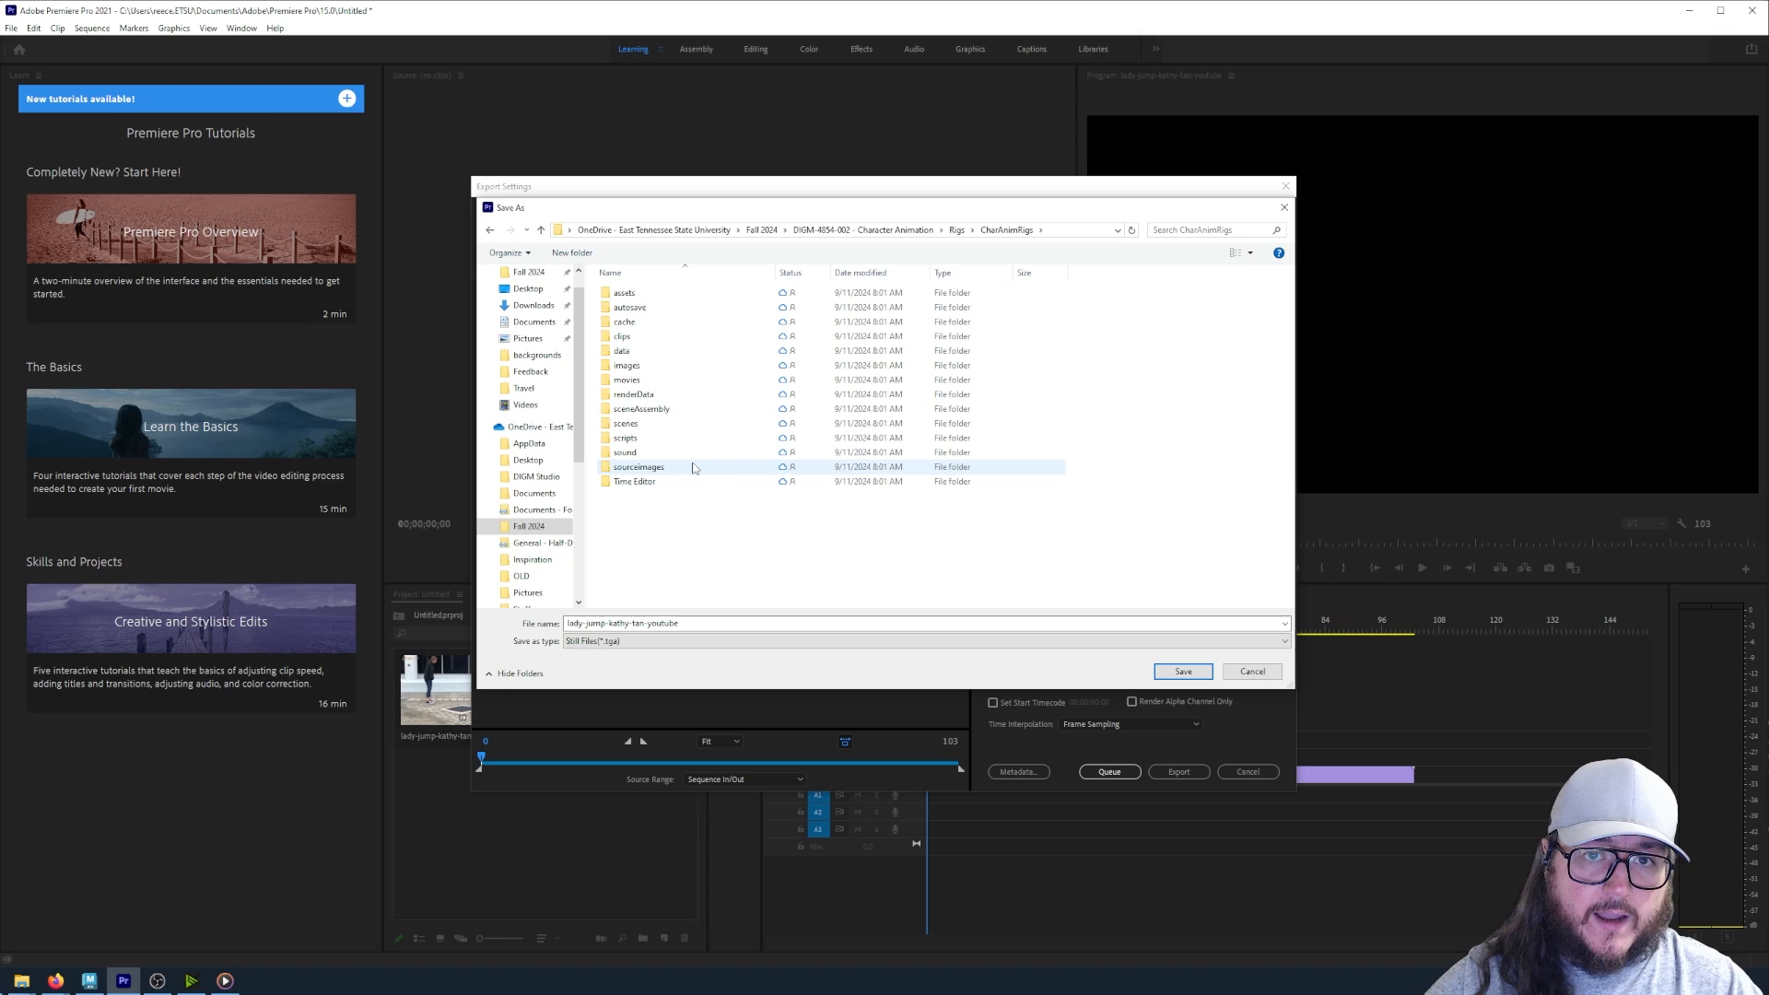
double_click(639, 467)
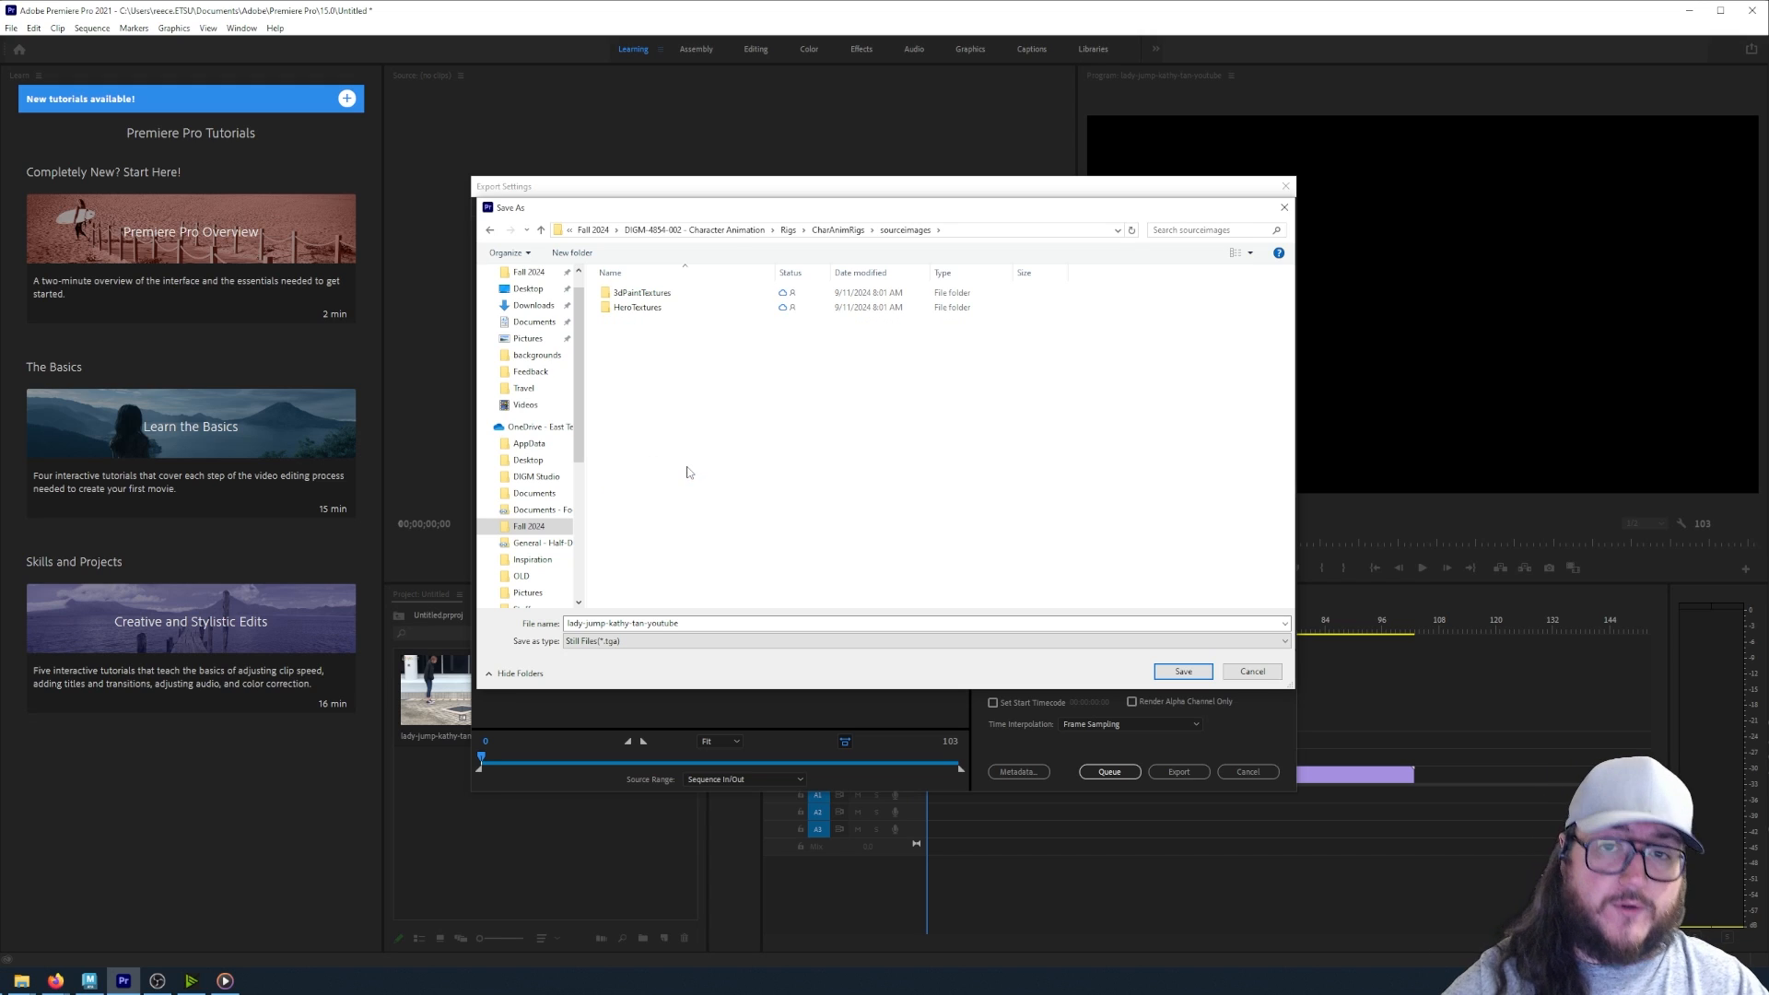
- Create a folder named jumpReferenceSequence inside sourceimages and open it as the save location
click(590, 254)
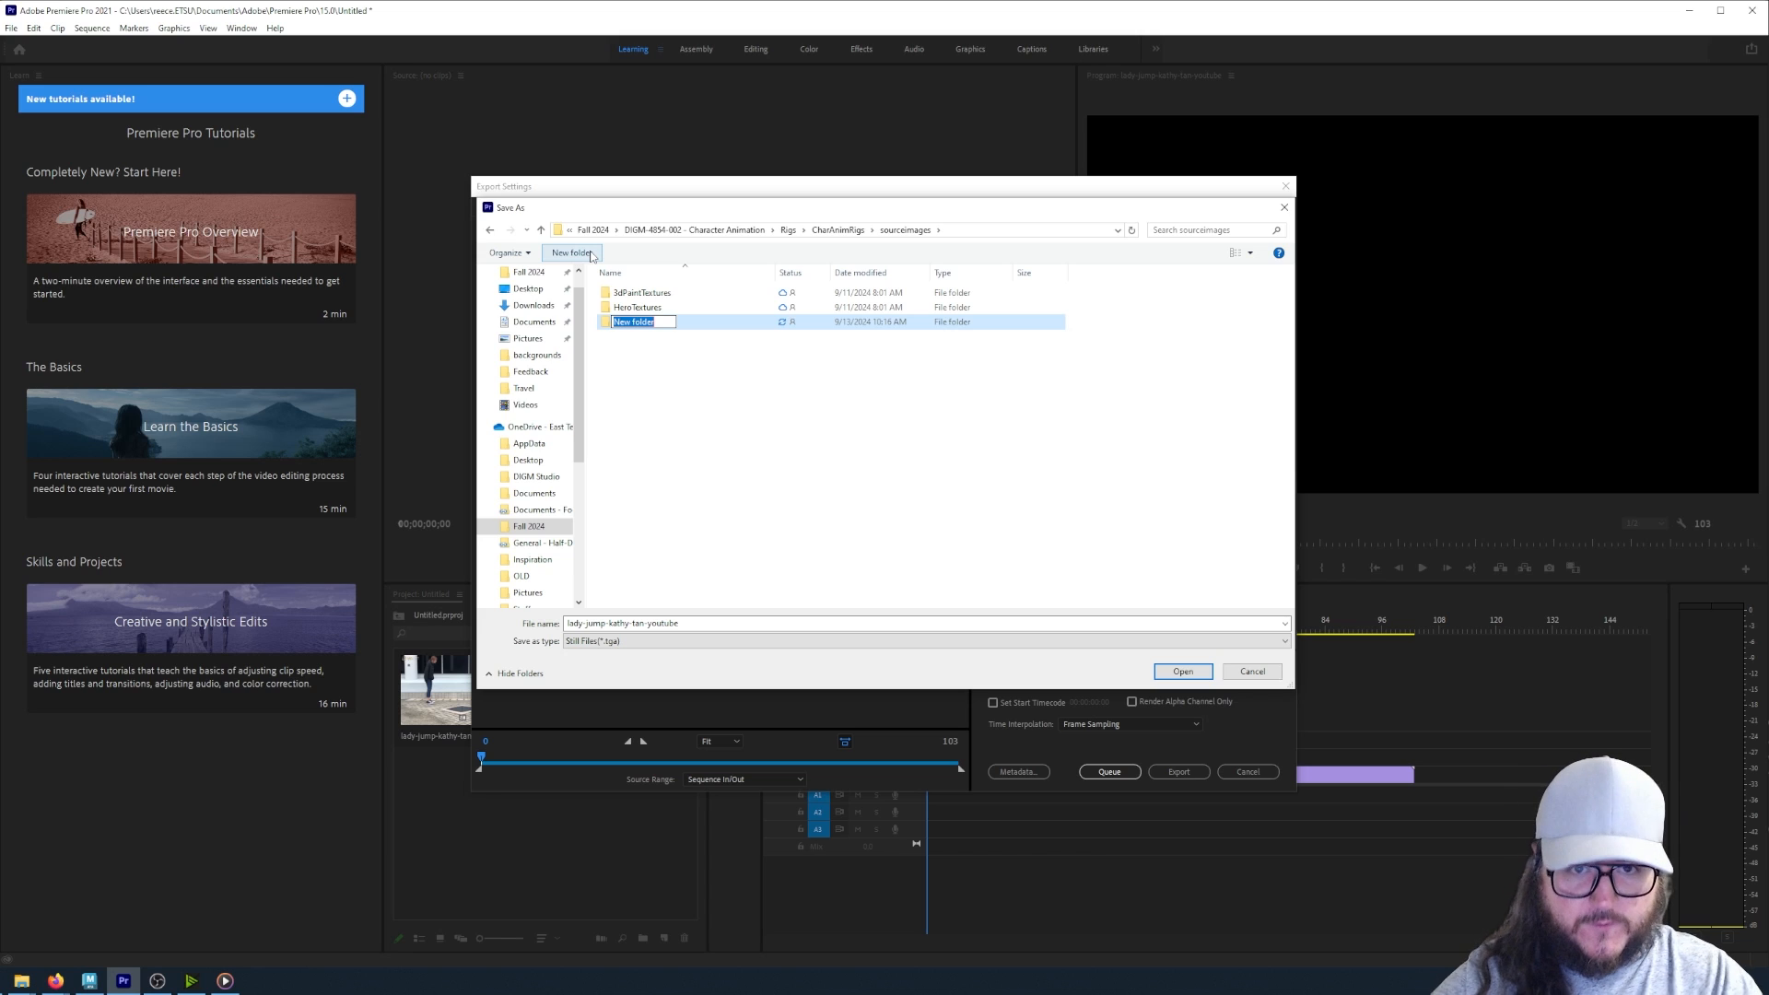
text(j)
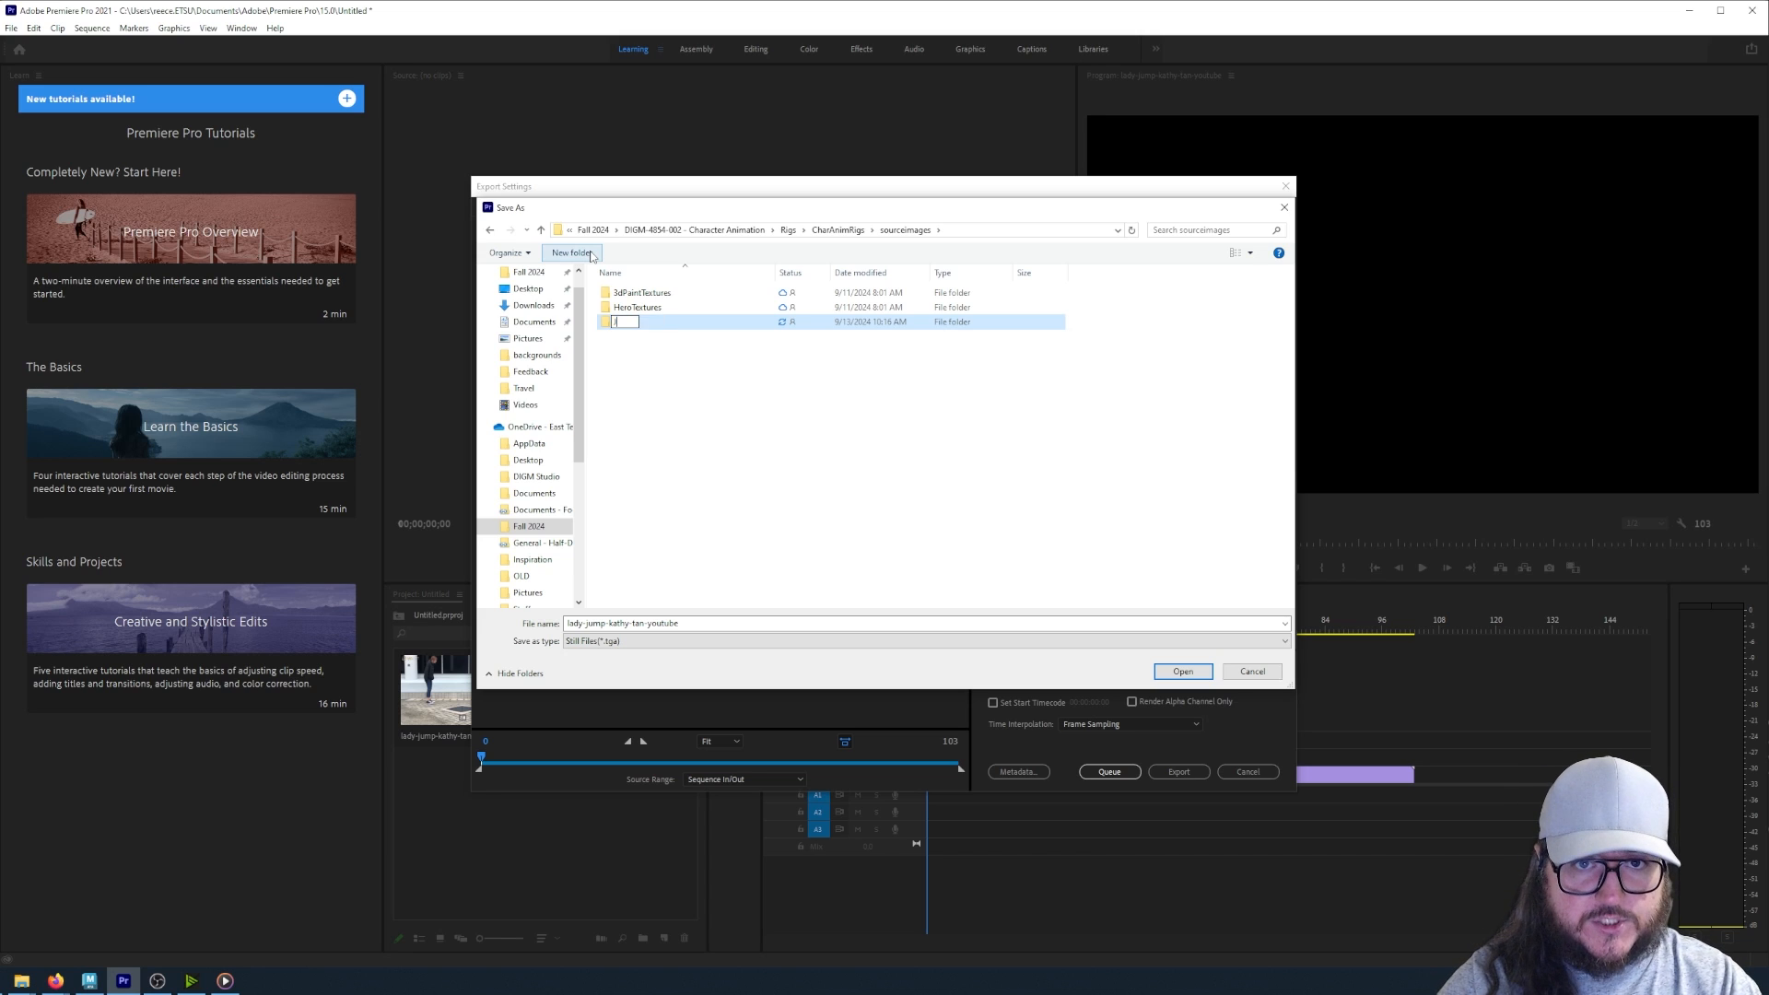
text(umpReference S)
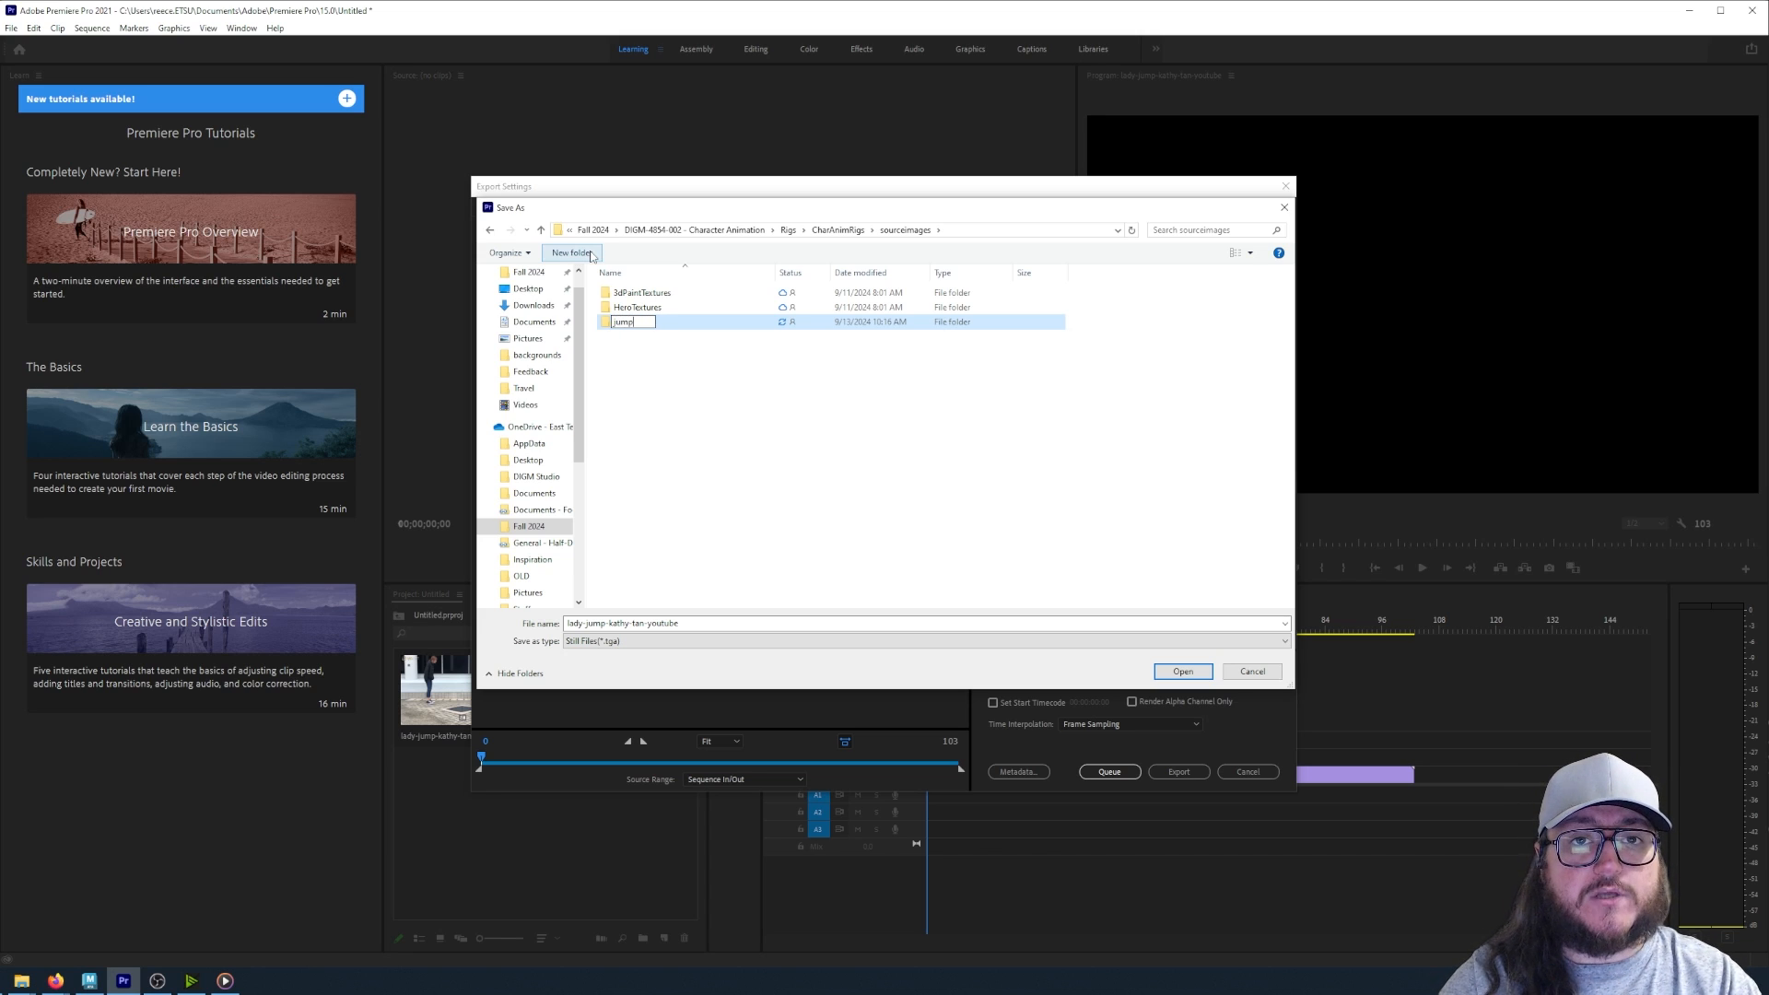
key(BackSpace)
key(BackSpace)
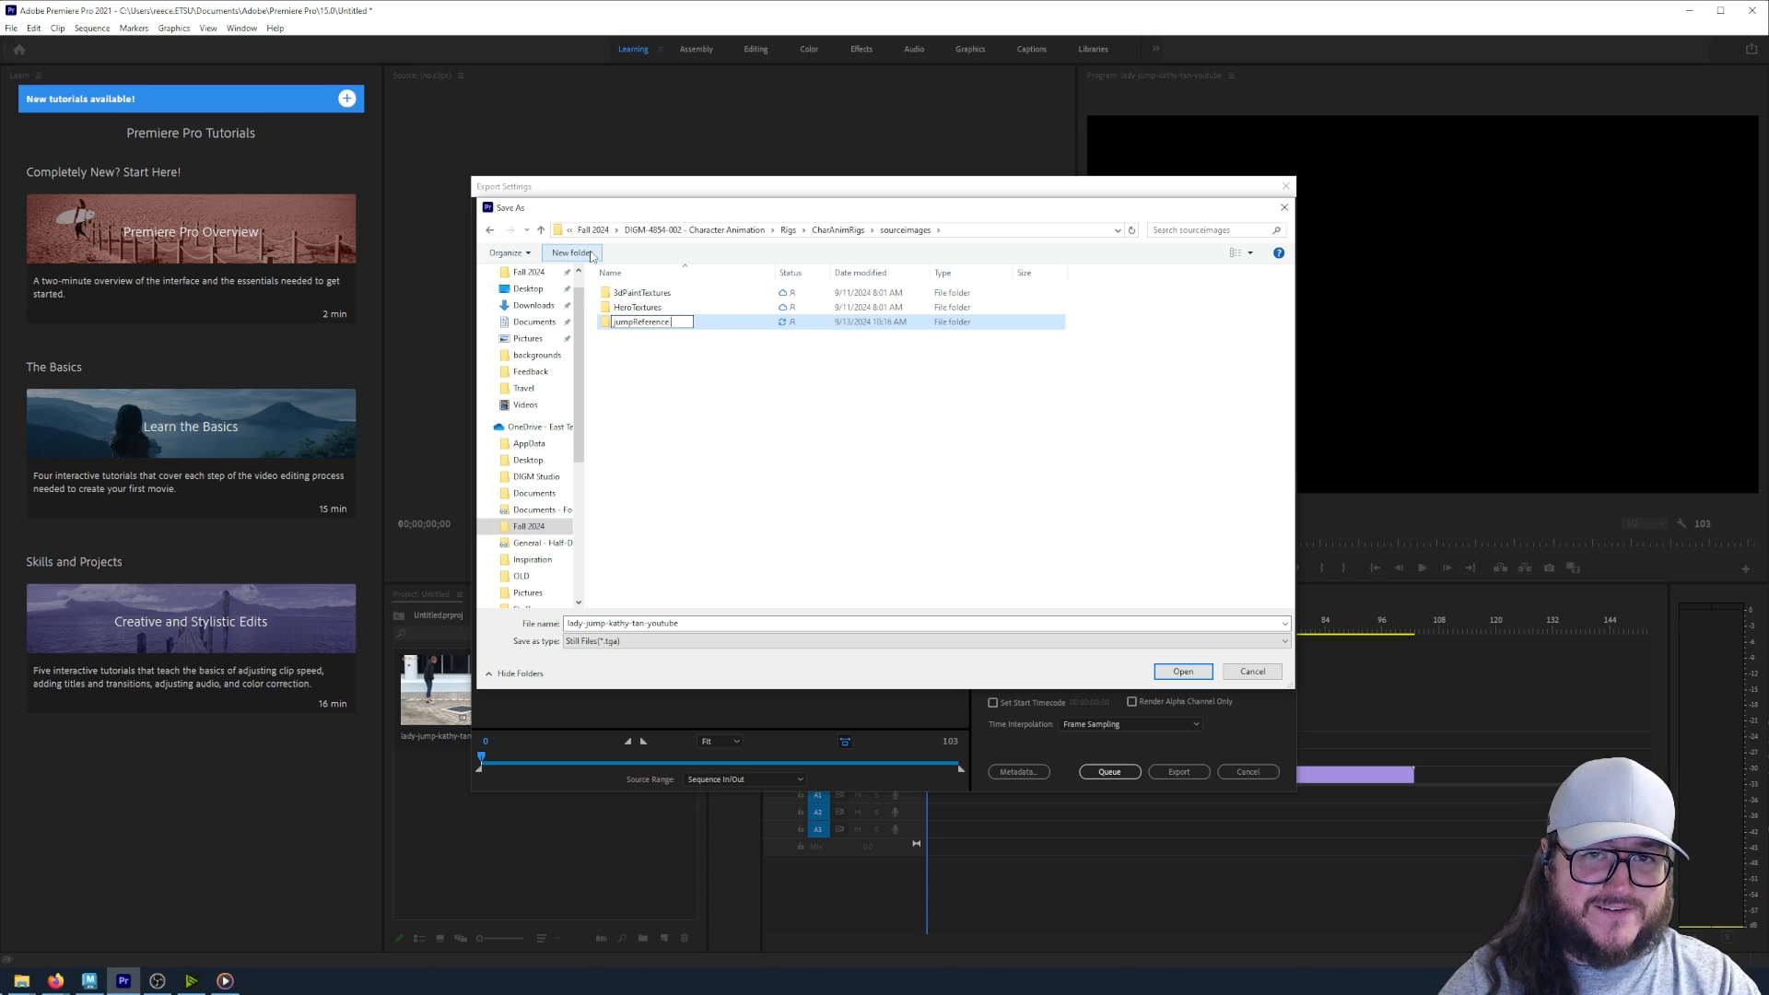
text(Sequence)
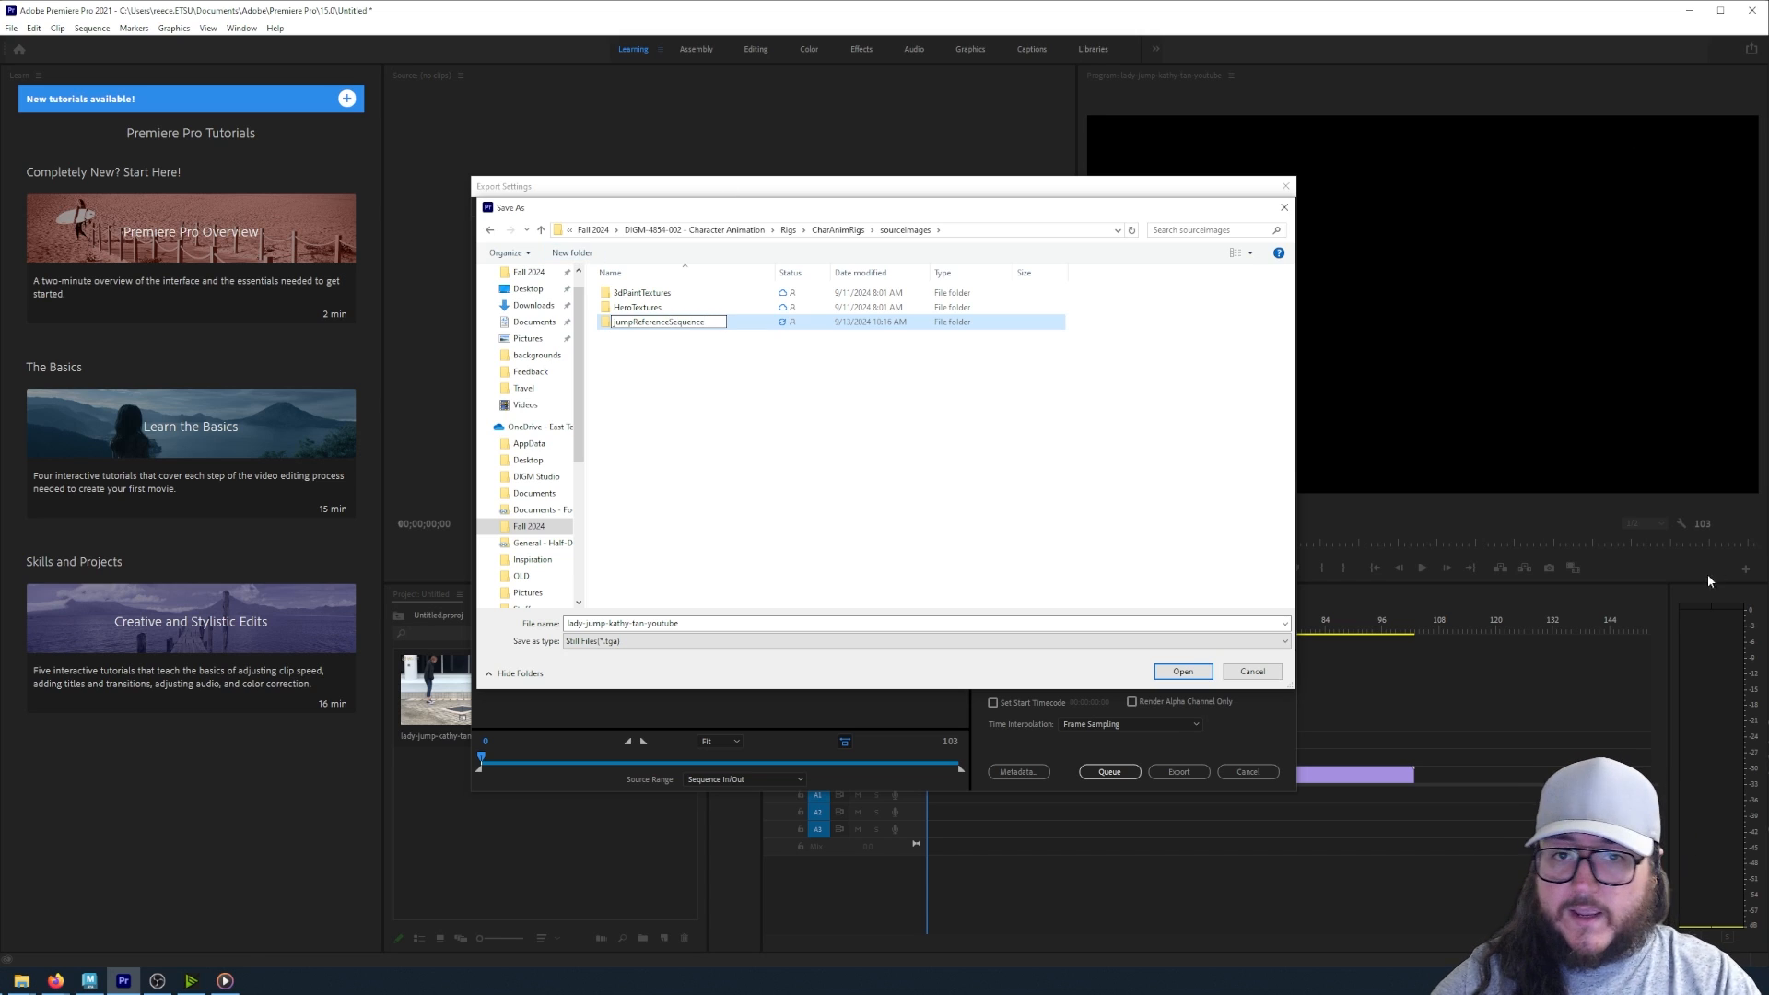
click(778, 387)
double_click(676, 320)
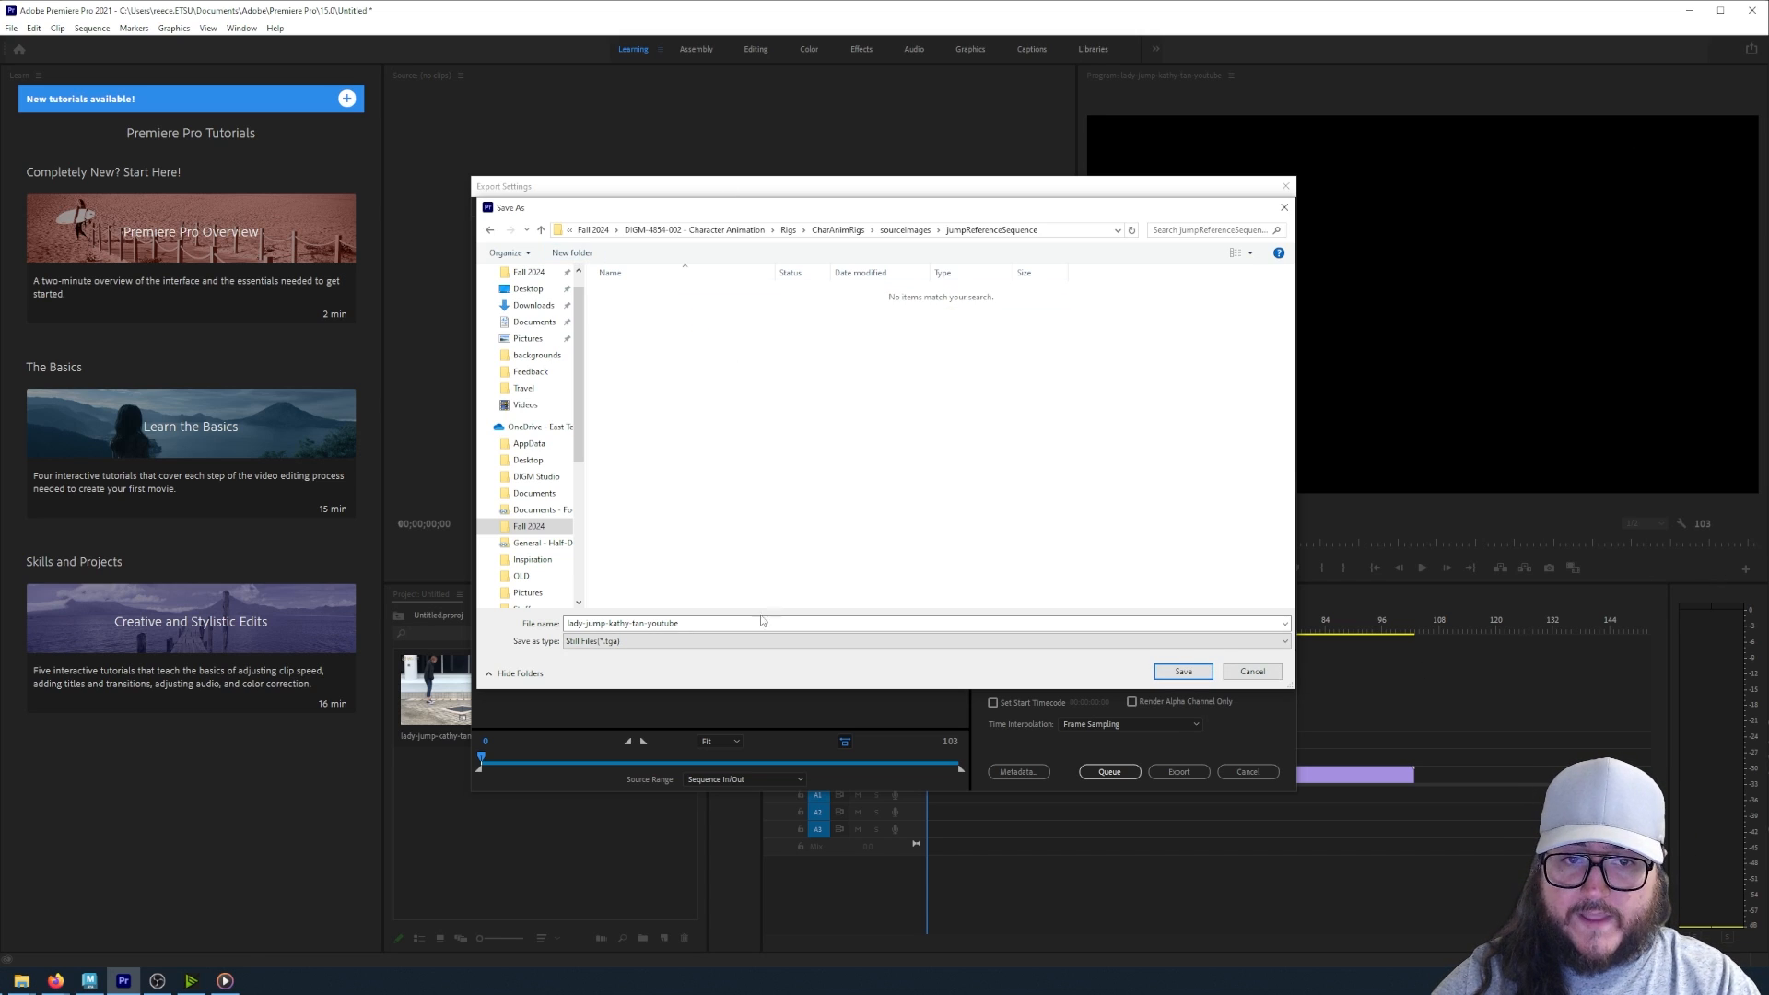
- Name the export output jumpSequence and save it in the jumpReferenceSequence folder
double_click(753, 623)
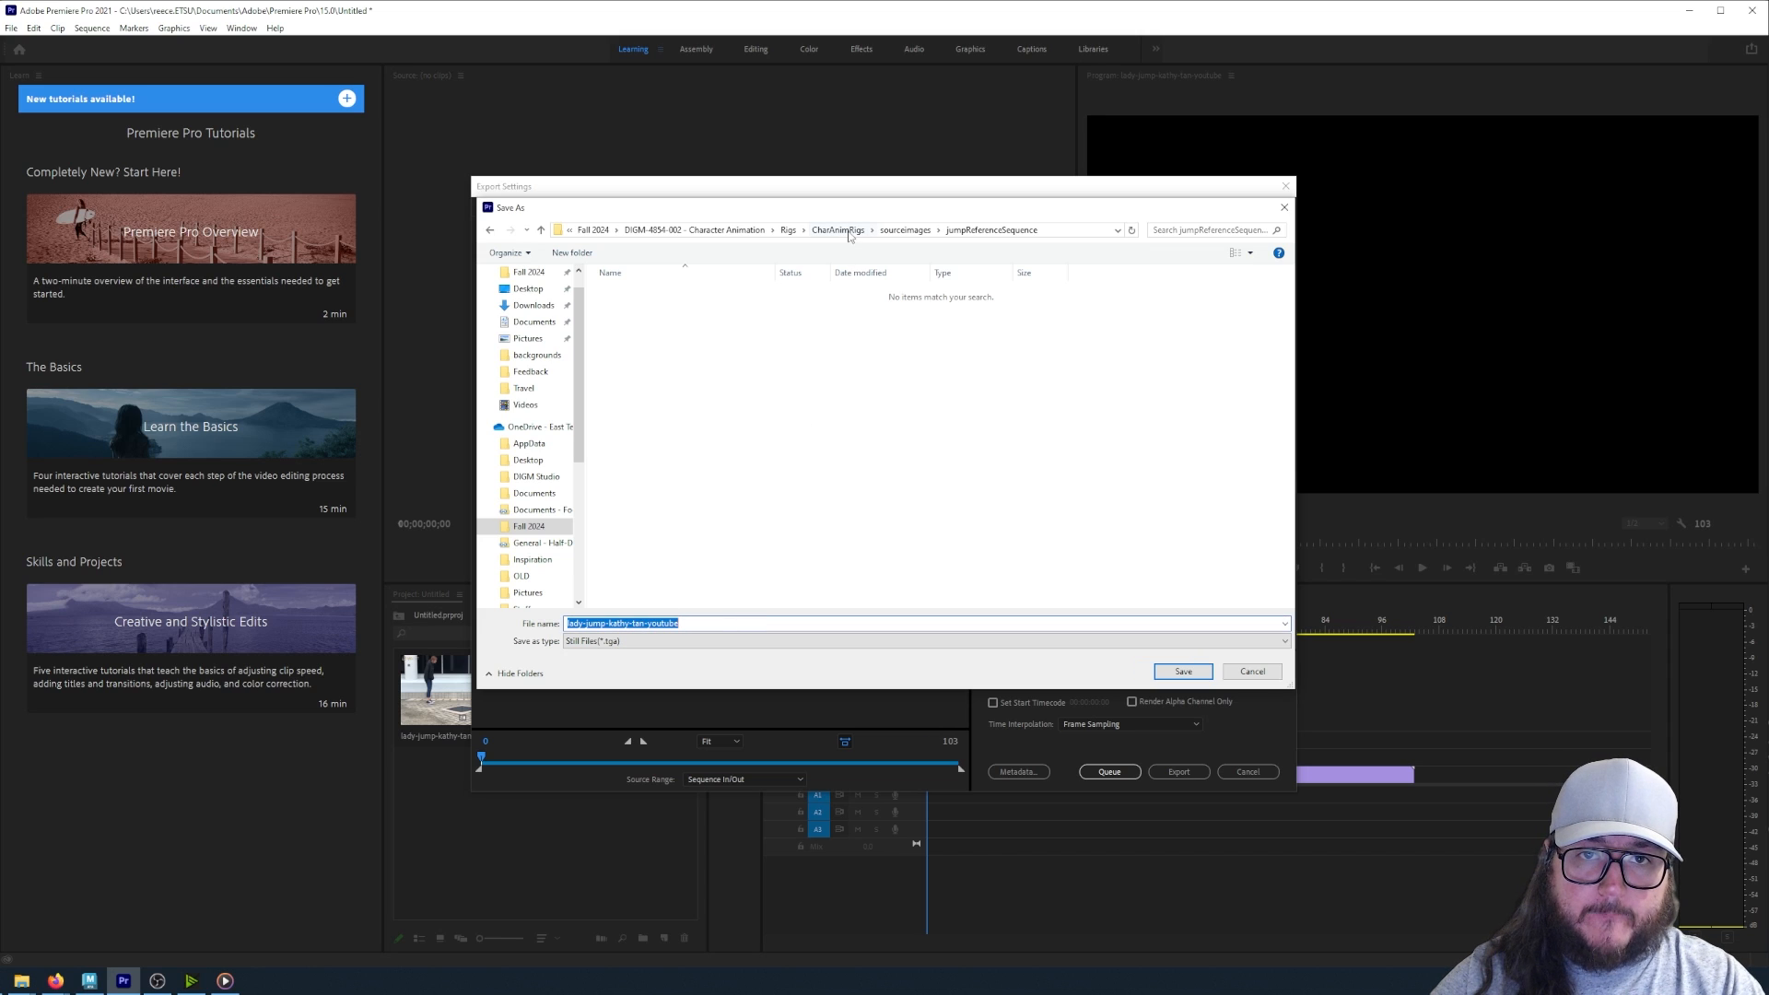
click(699, 626)
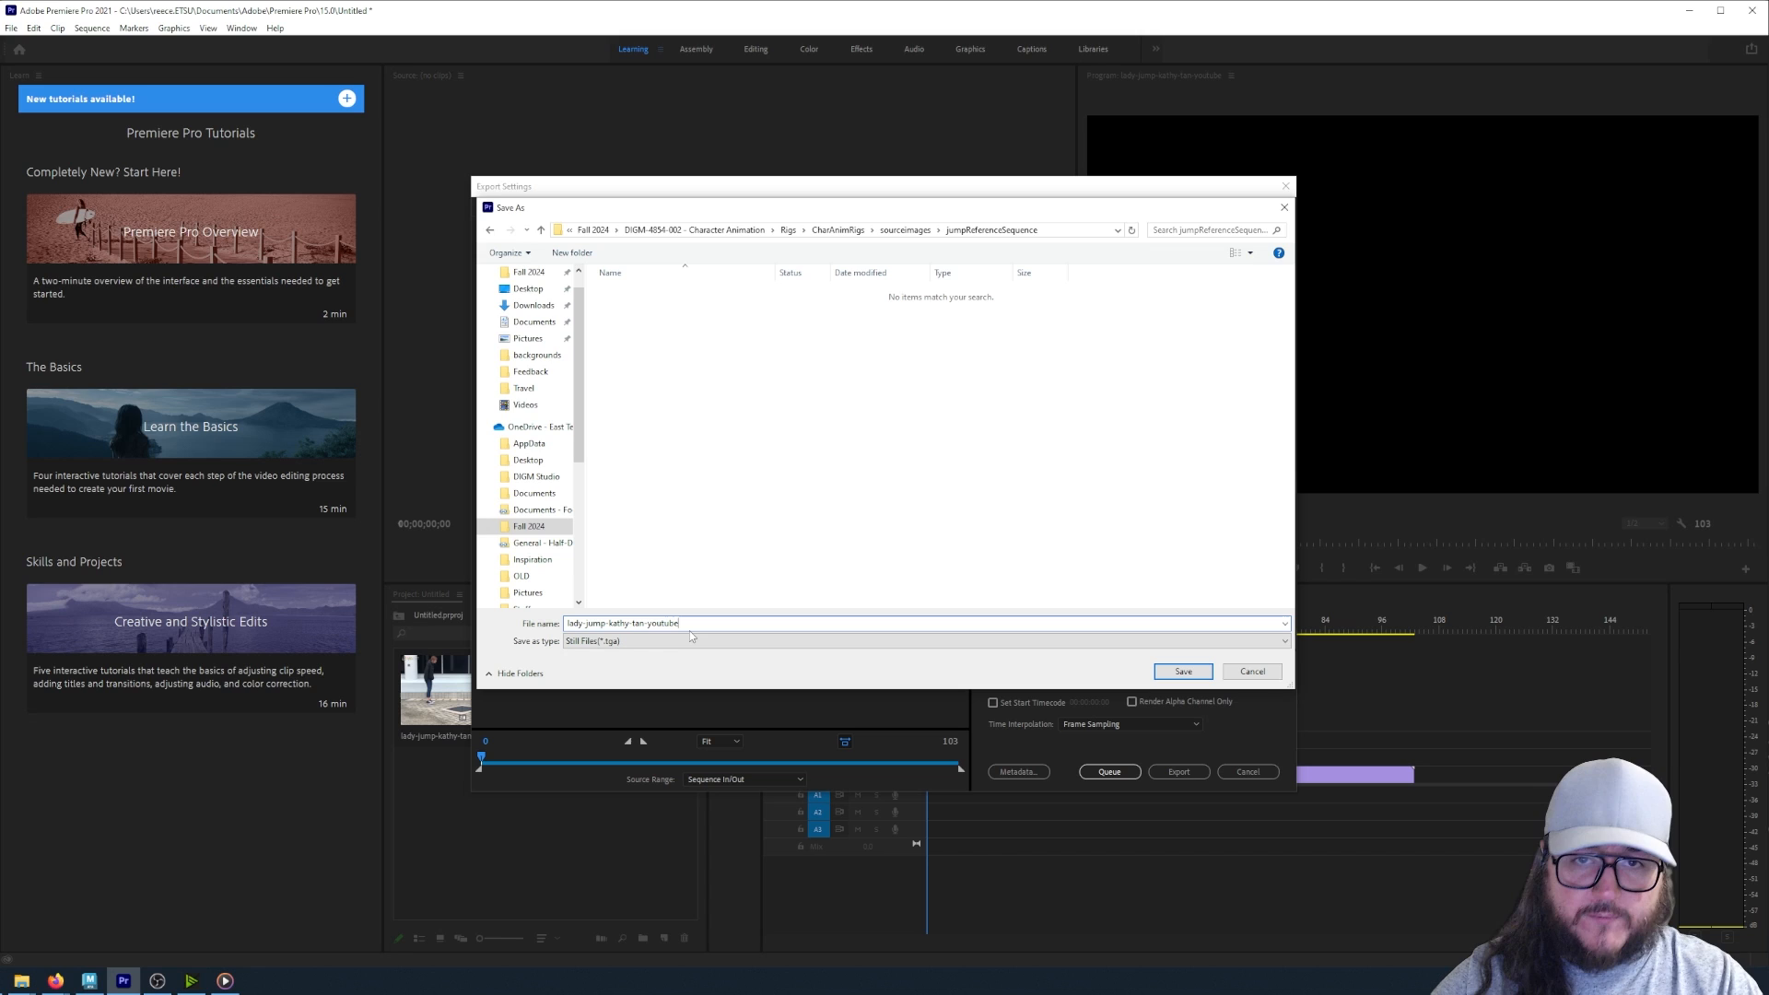
double_click(695, 623)
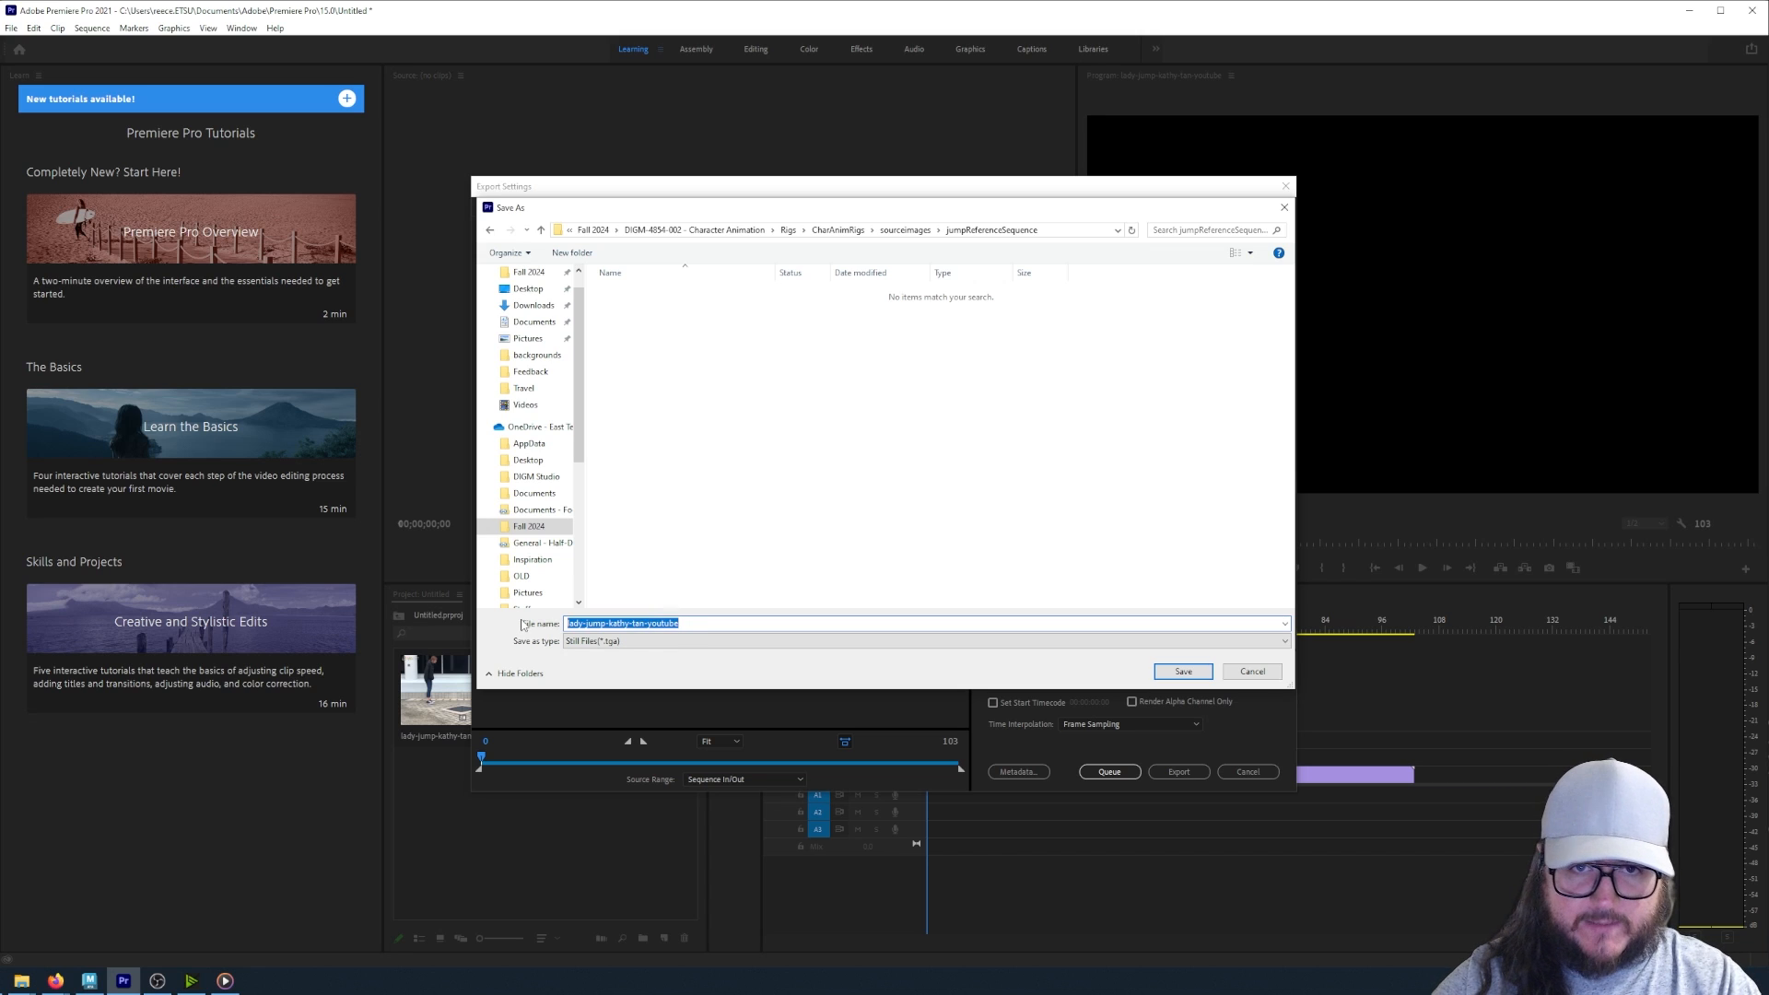
text(jumpSequence)
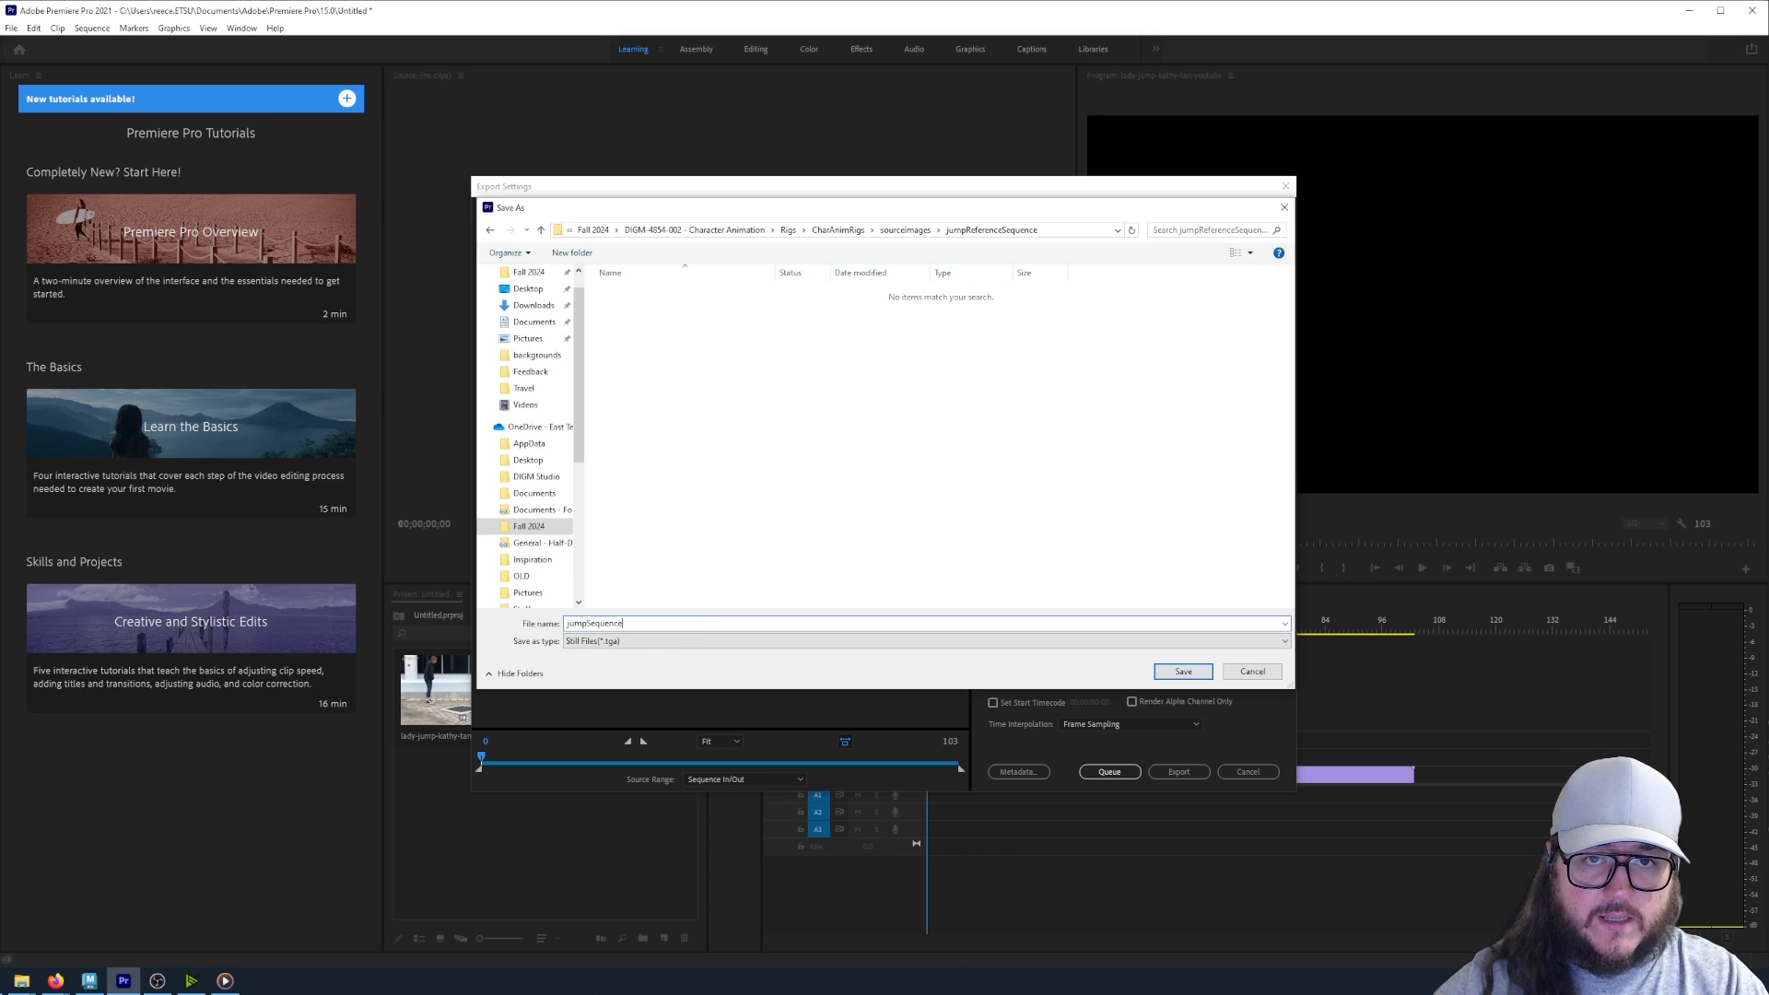
key(Tab)
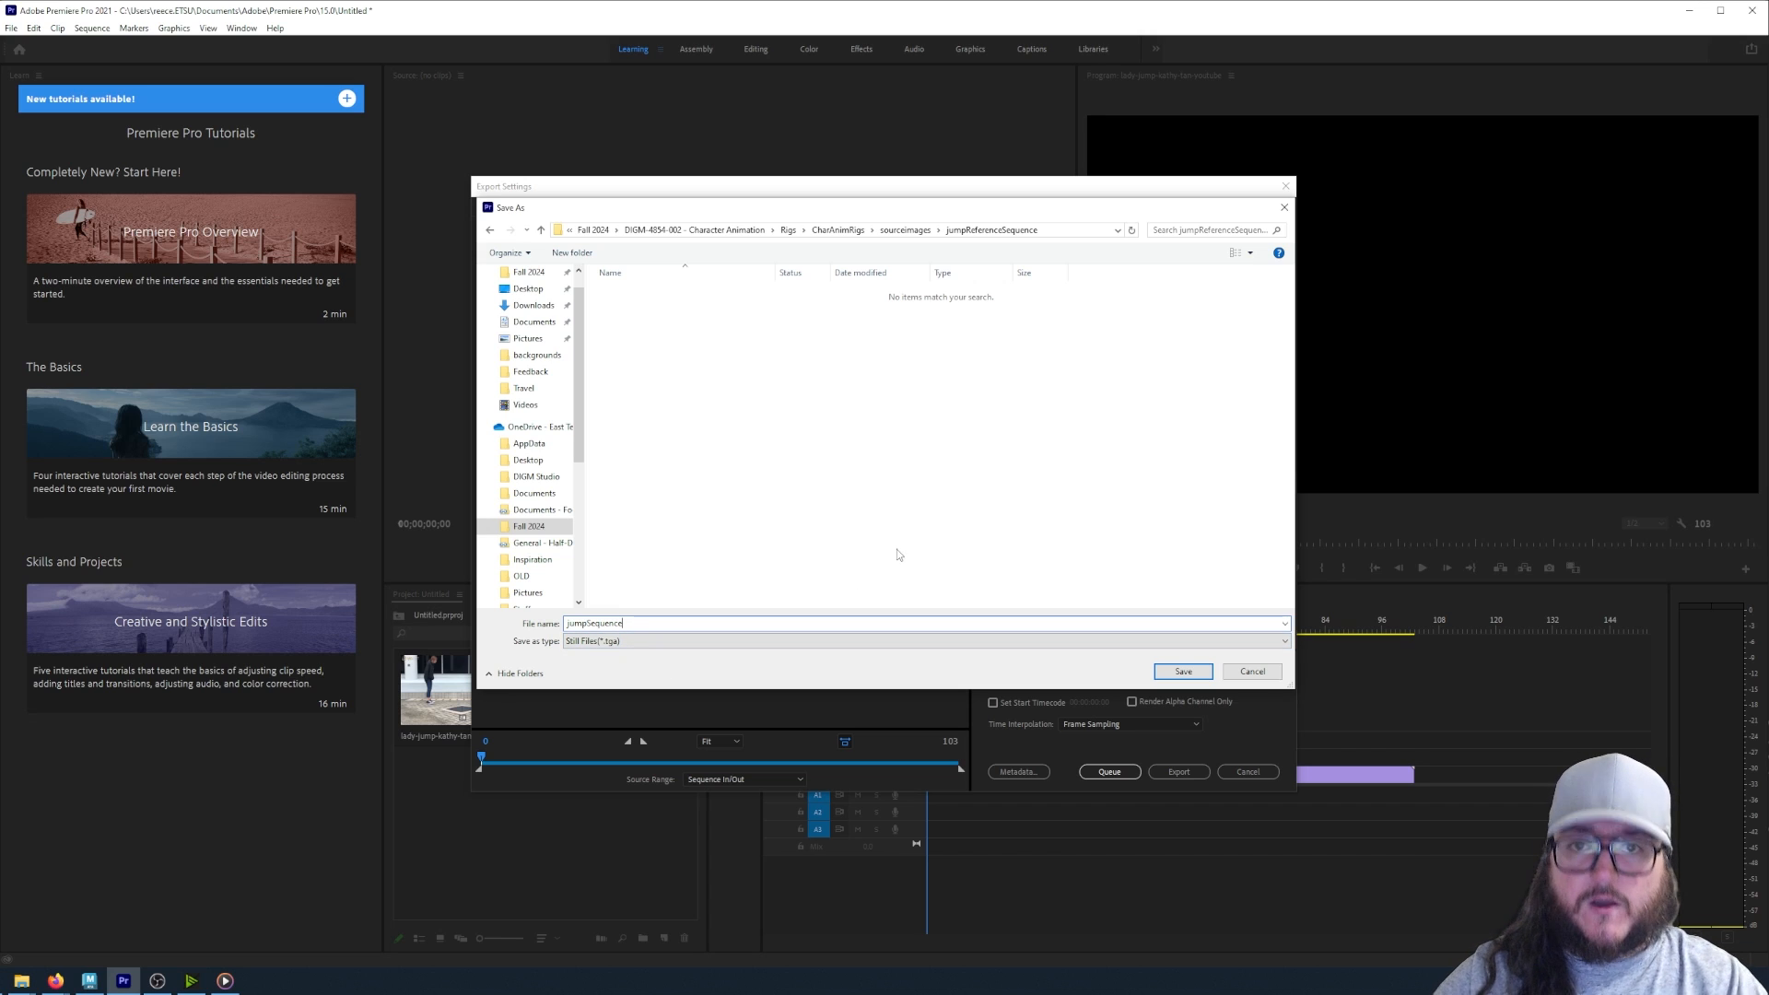
click(1108, 622)
click(1179, 674)
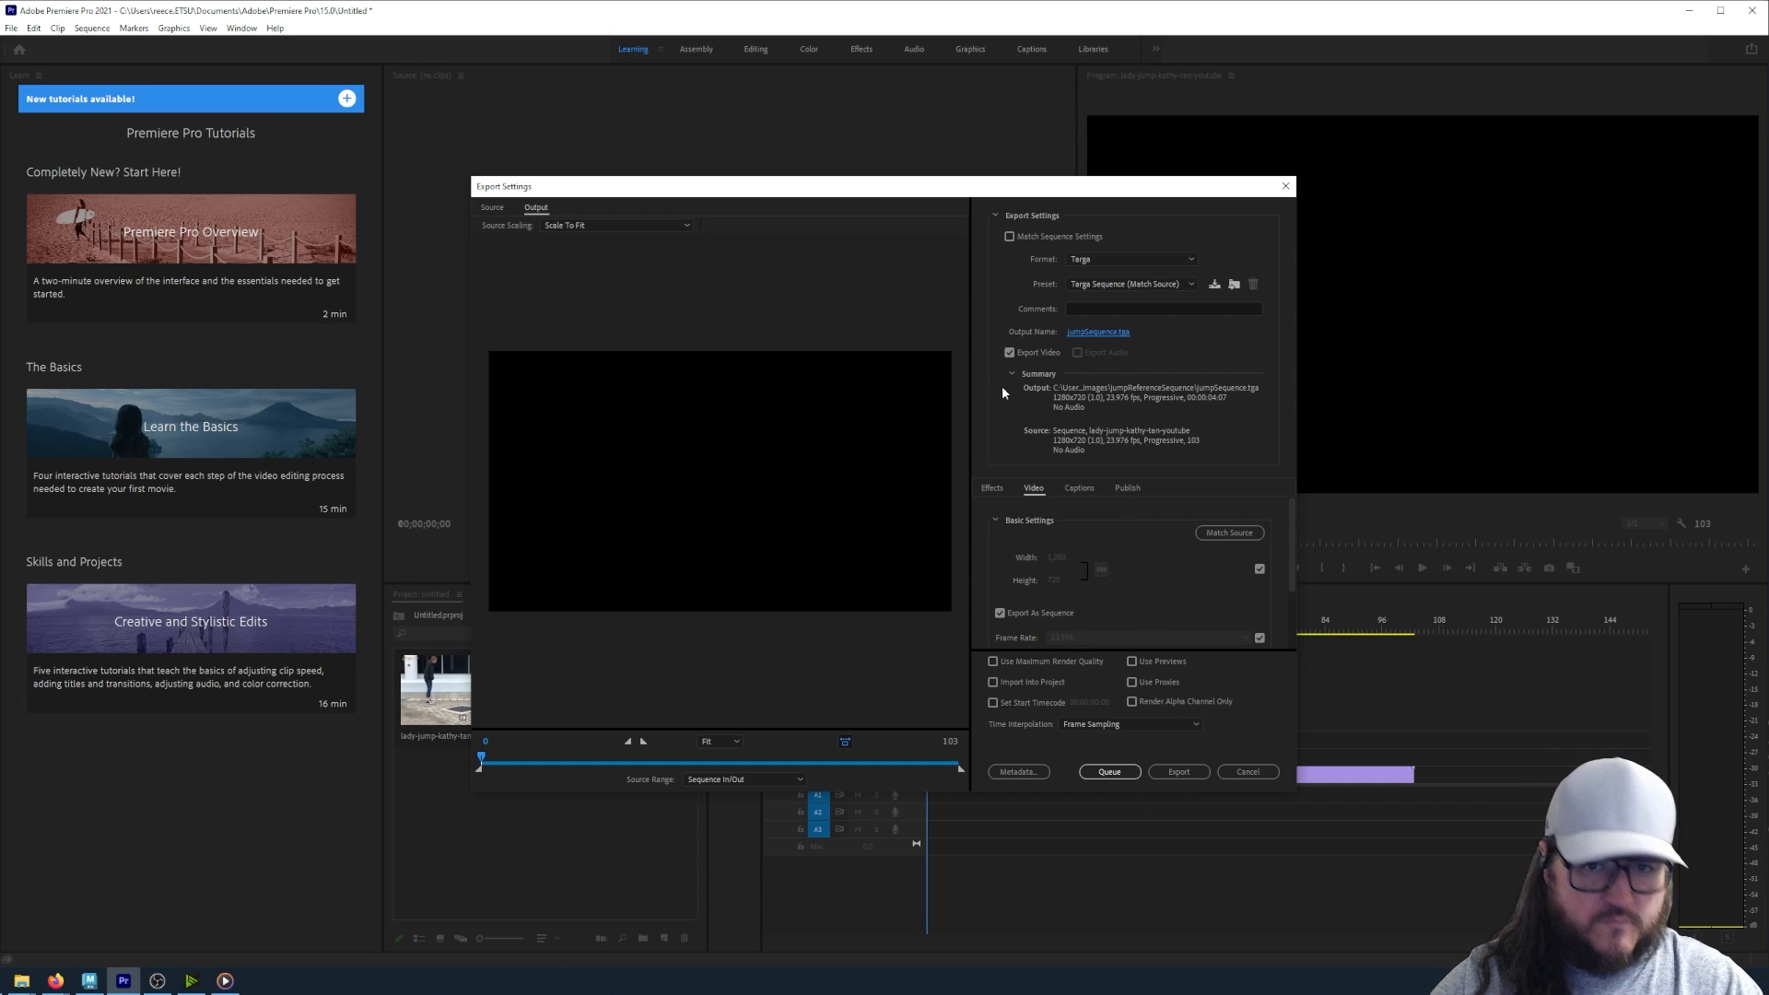
- Review the video export options, export the Targa sequence and dismiss the export events window
scroll(1068, 573, down, 3)
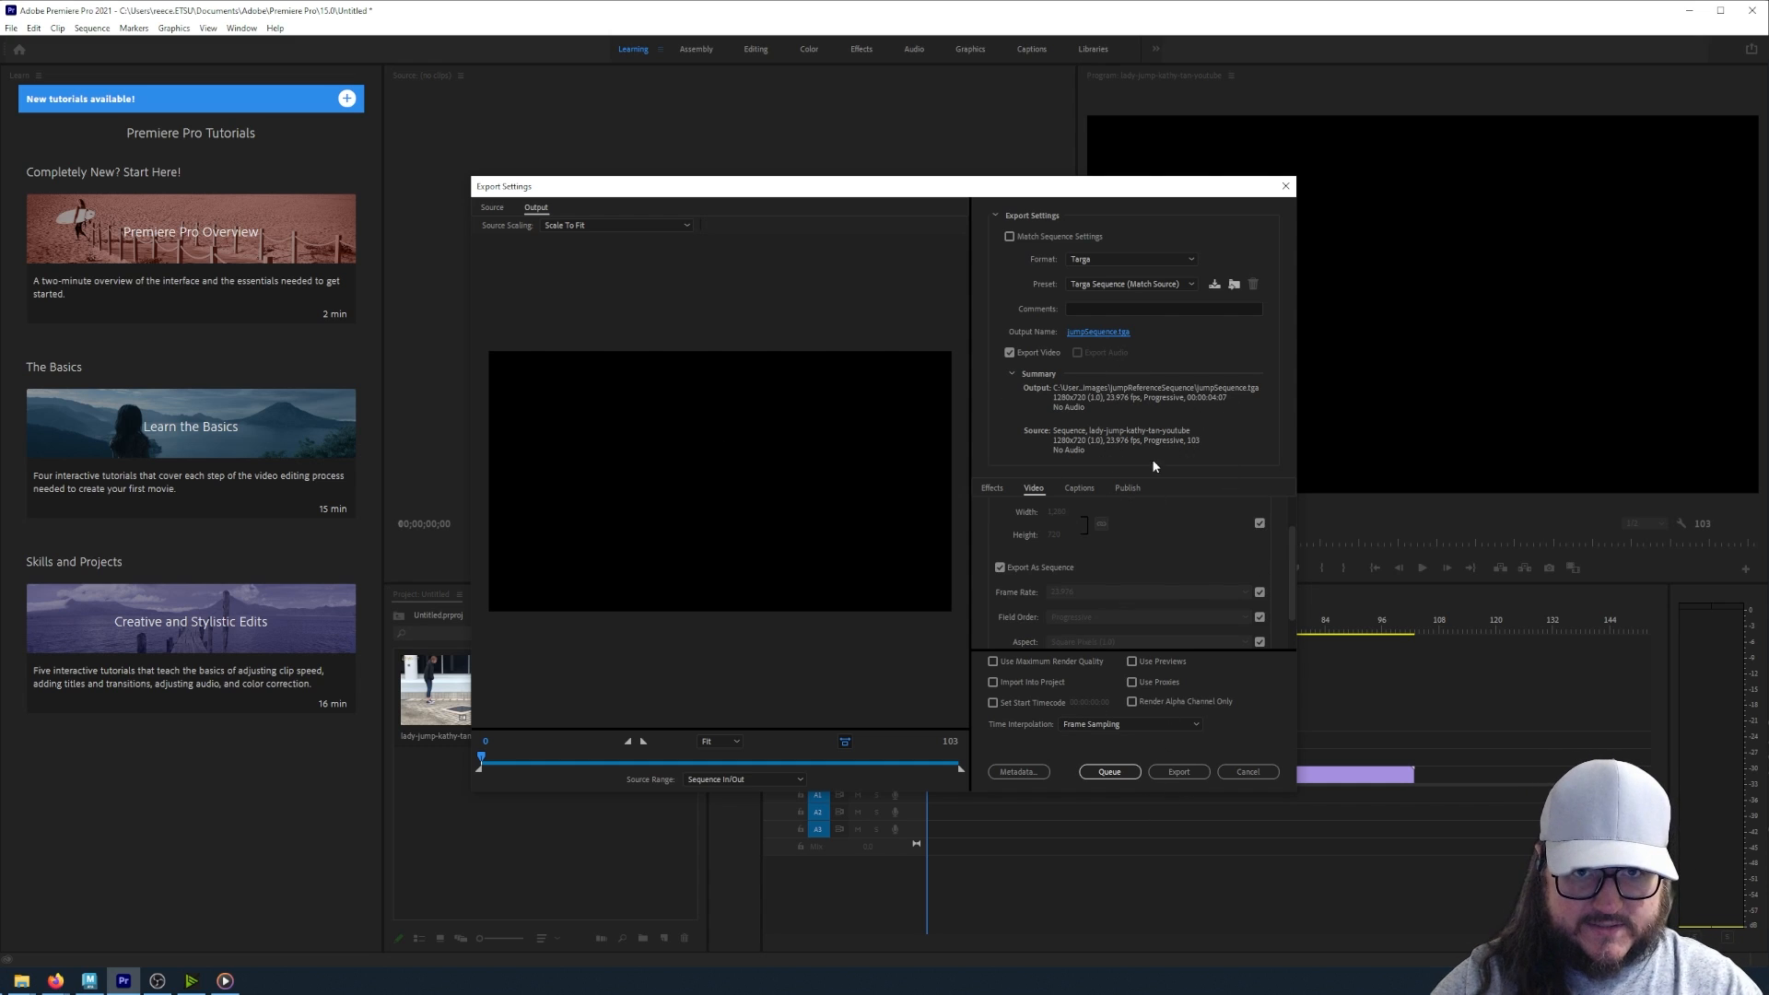
click(1181, 772)
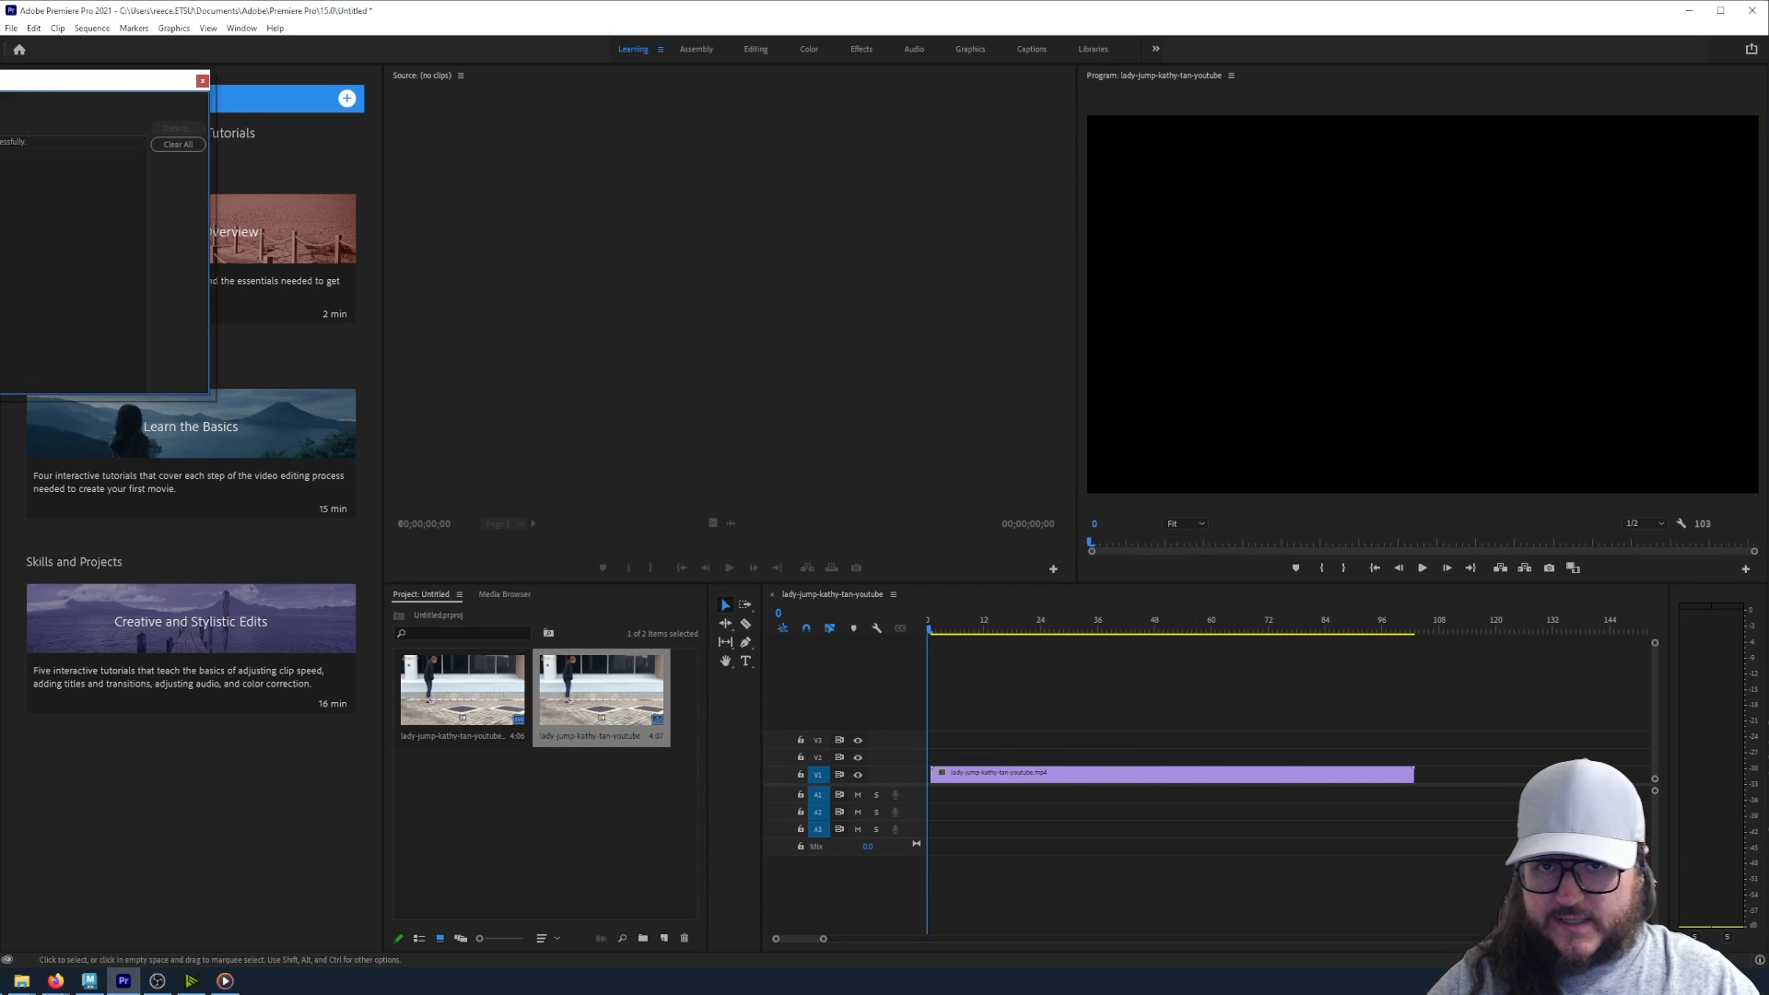
drag(43, 84, 497, 113)
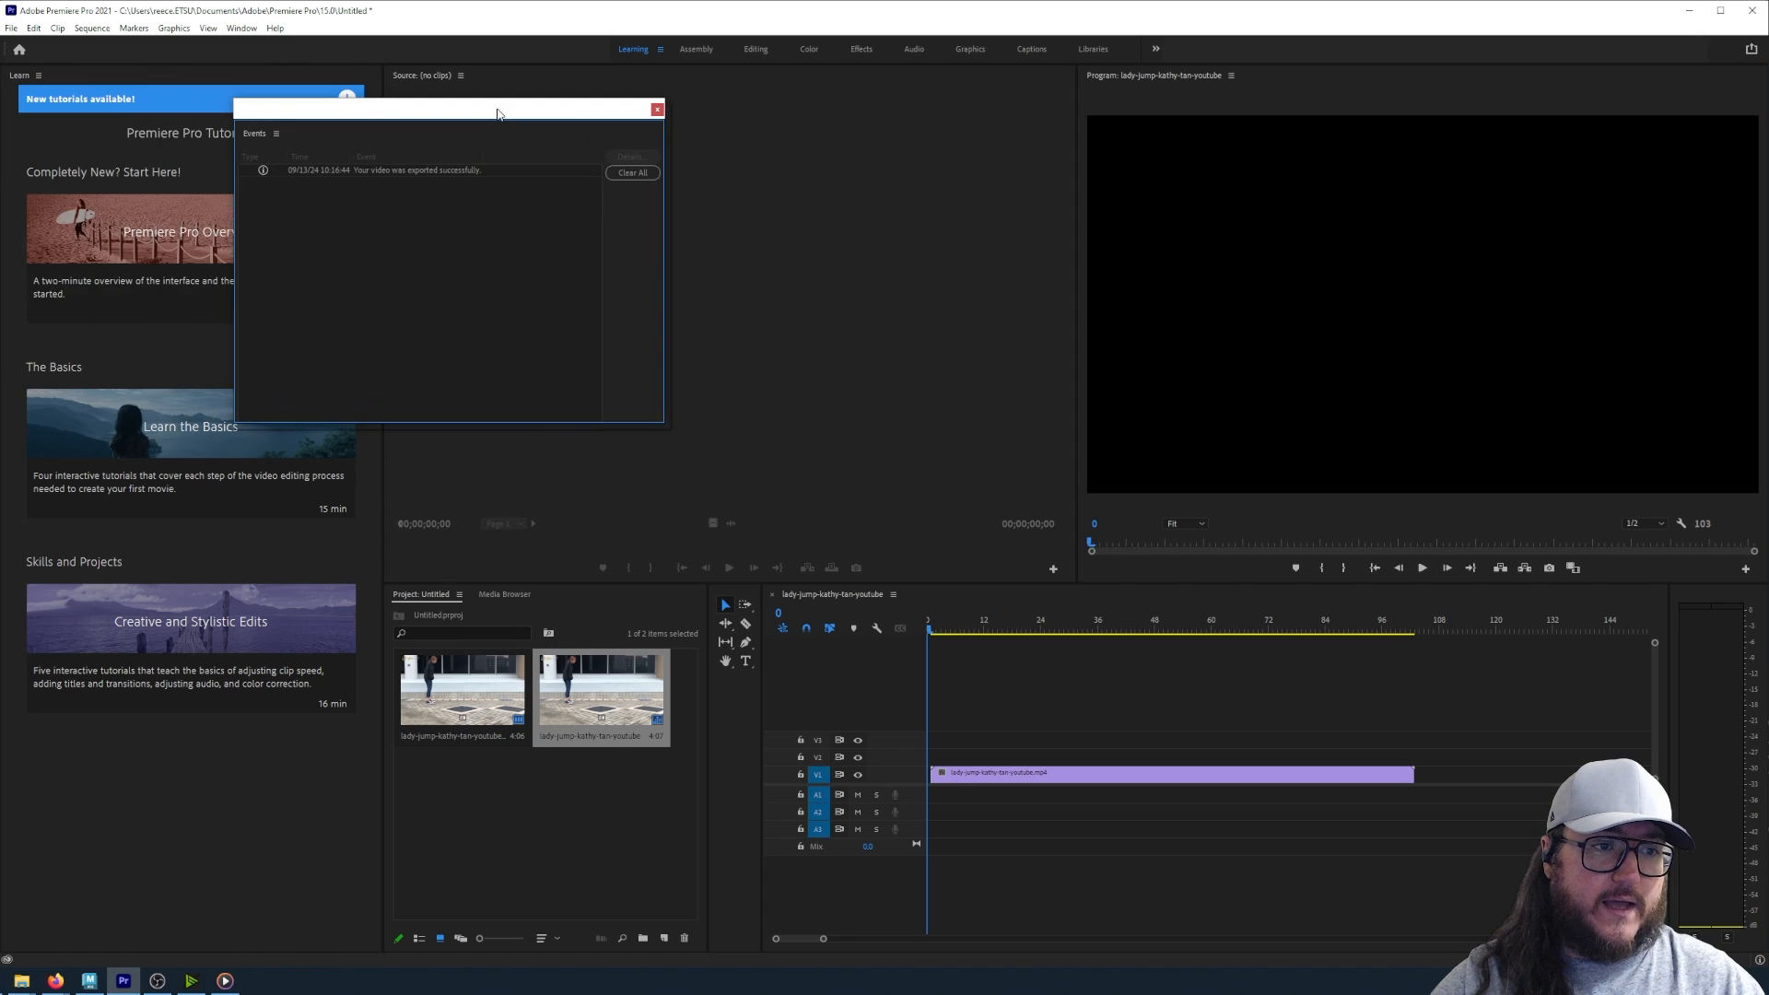
click(657, 110)
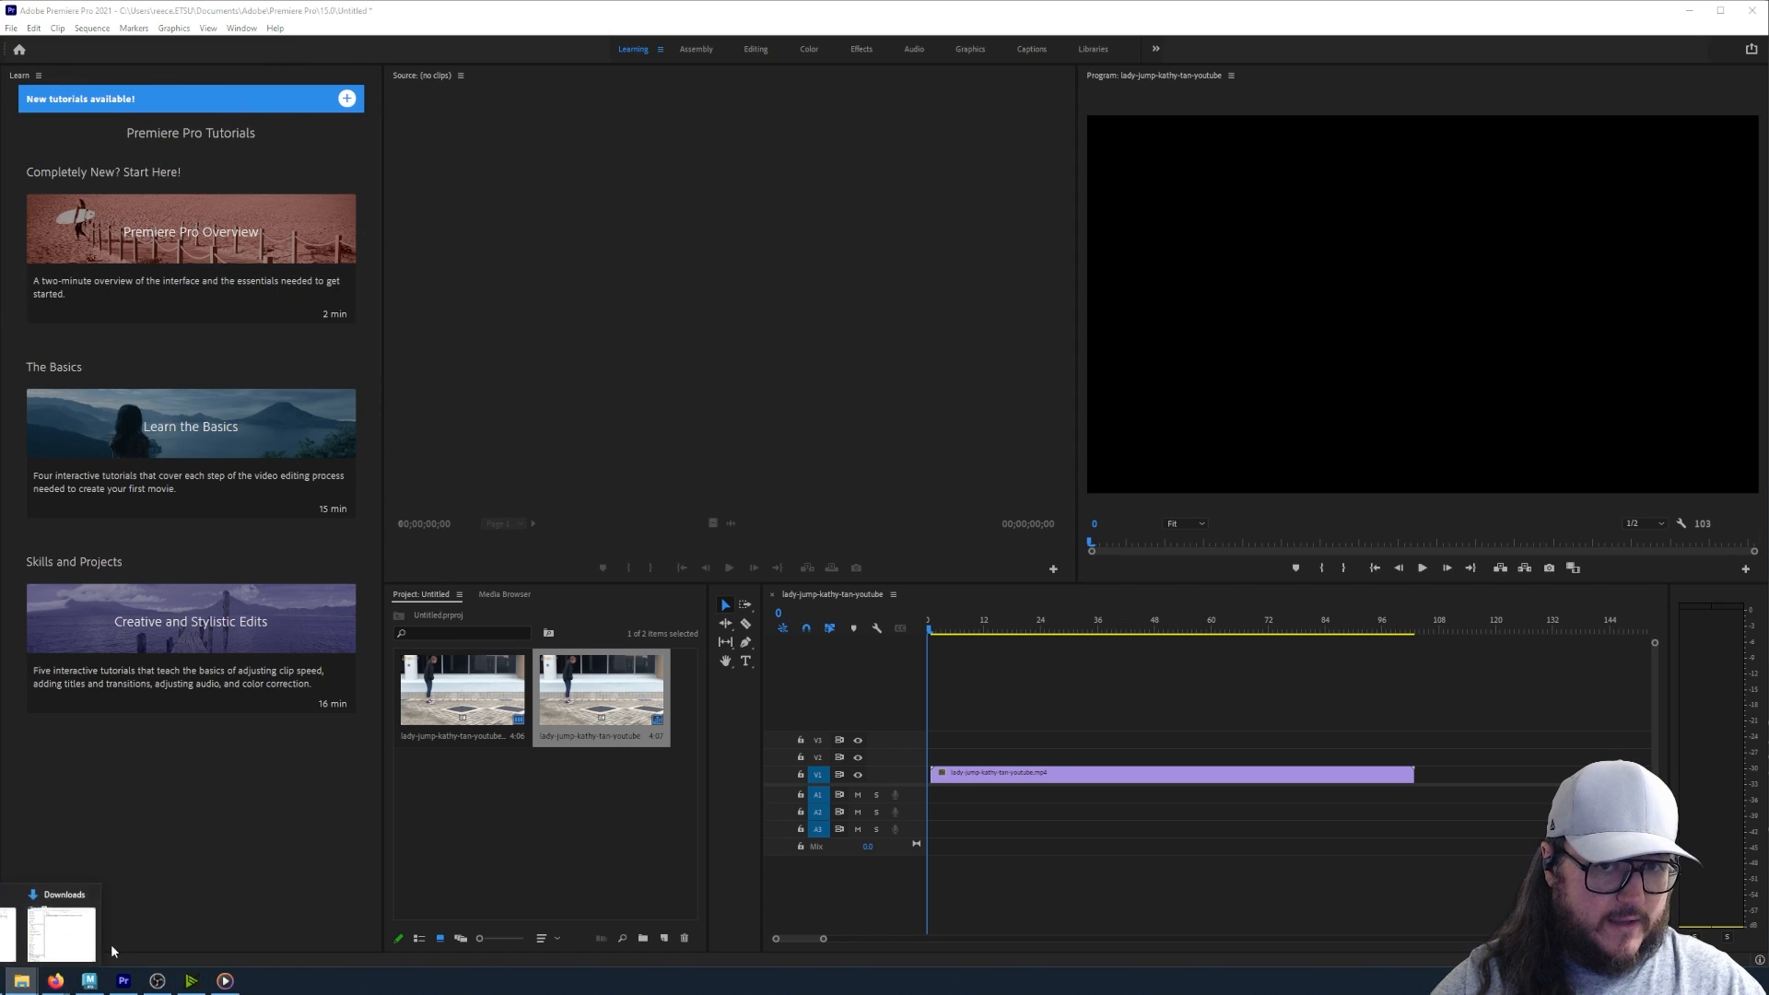
- Switch to File Explorer and open the jumpReferenceSequence folder under Fall 2024, Character Animation, Rigs, the rigs project's sourceimages
click(56, 941)
scroll(681, 419, up, 1)
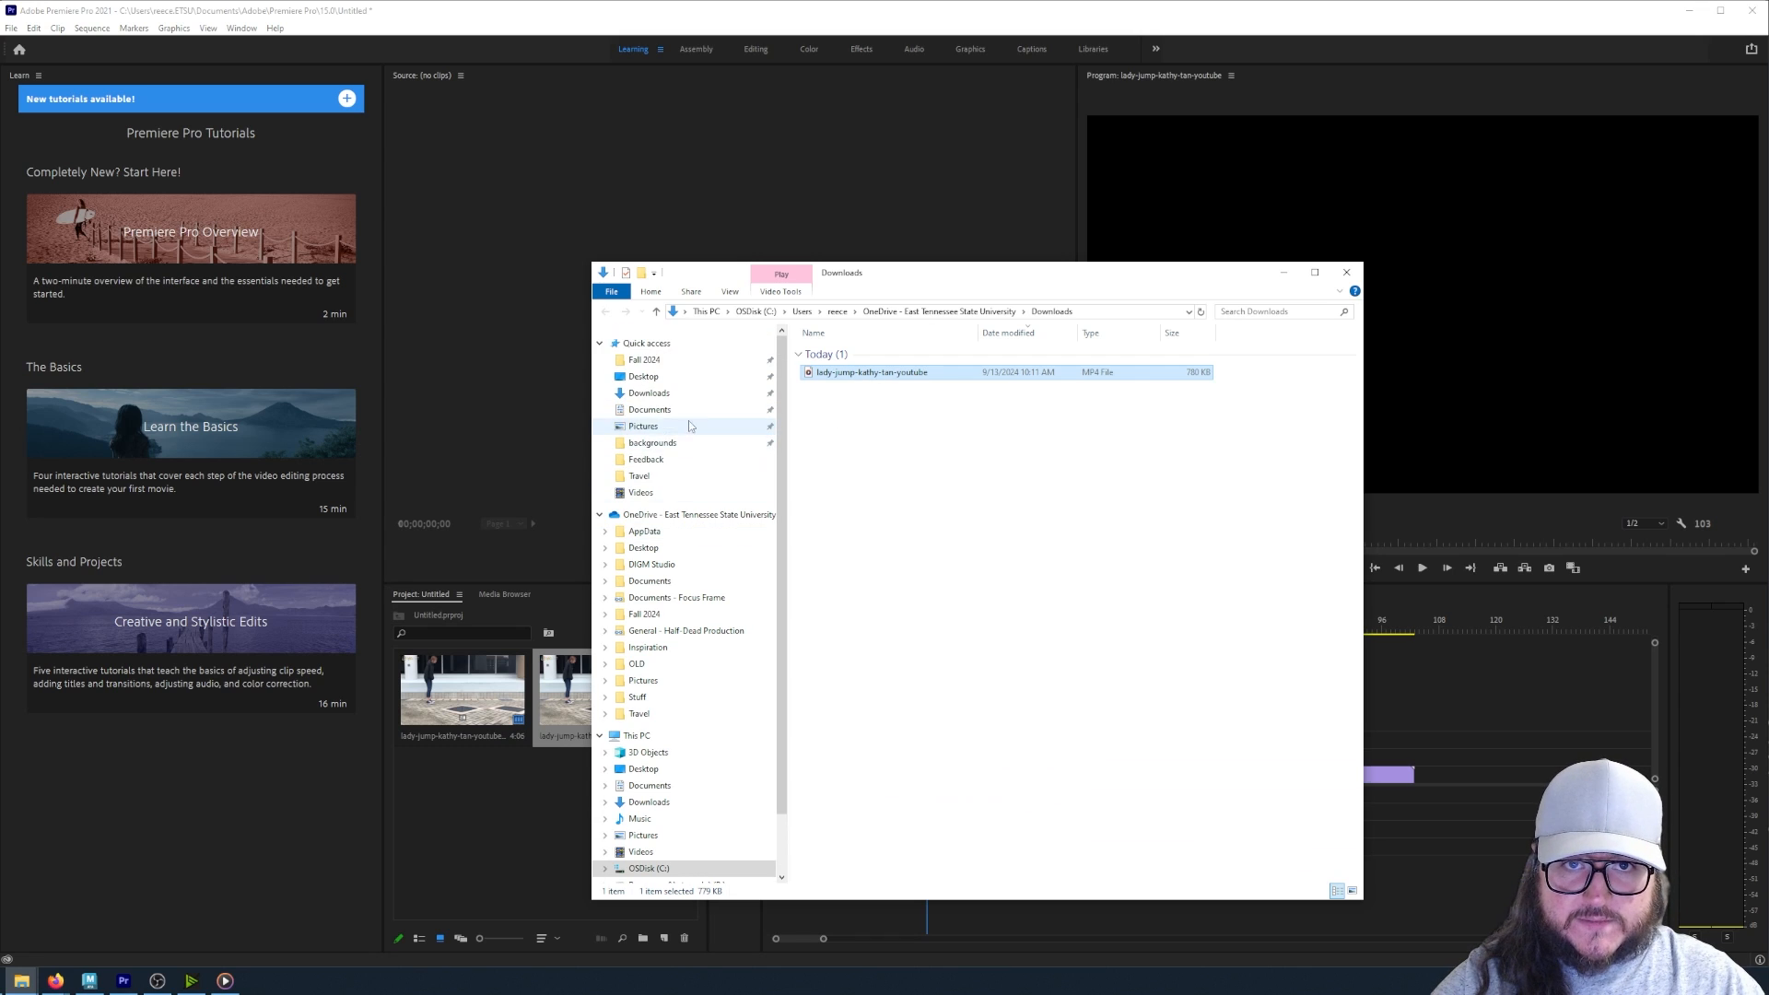
click(672, 514)
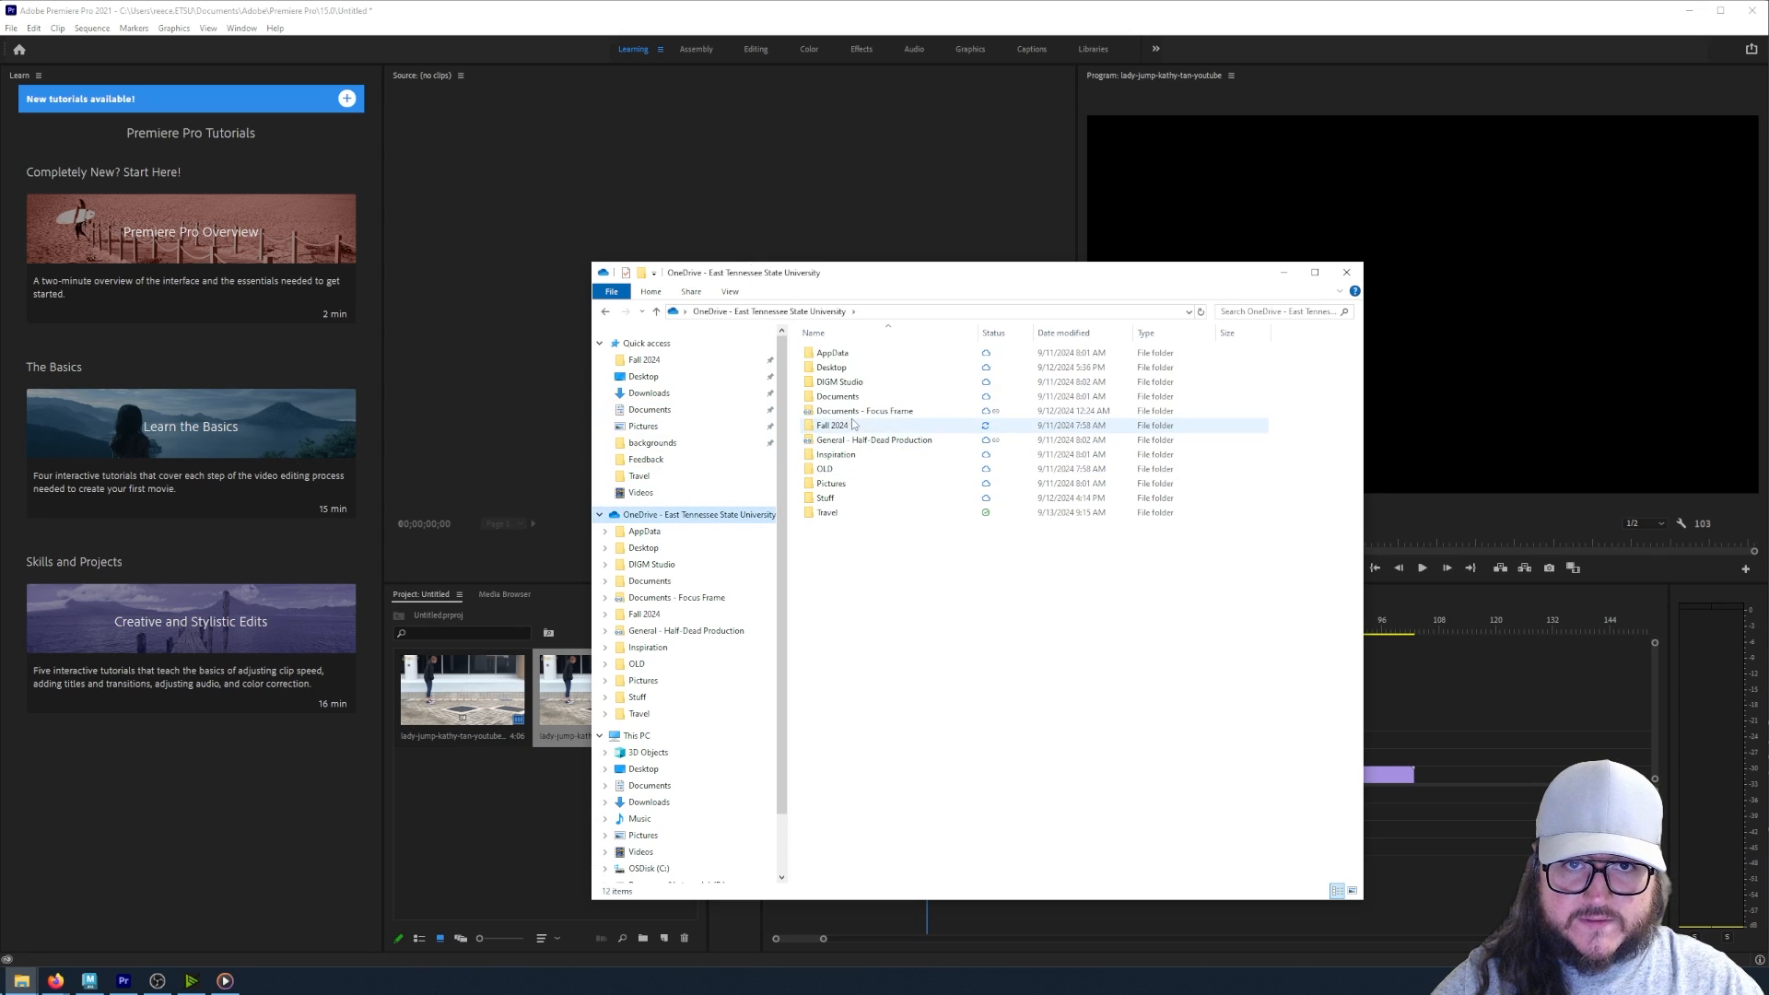
double_click(851, 426)
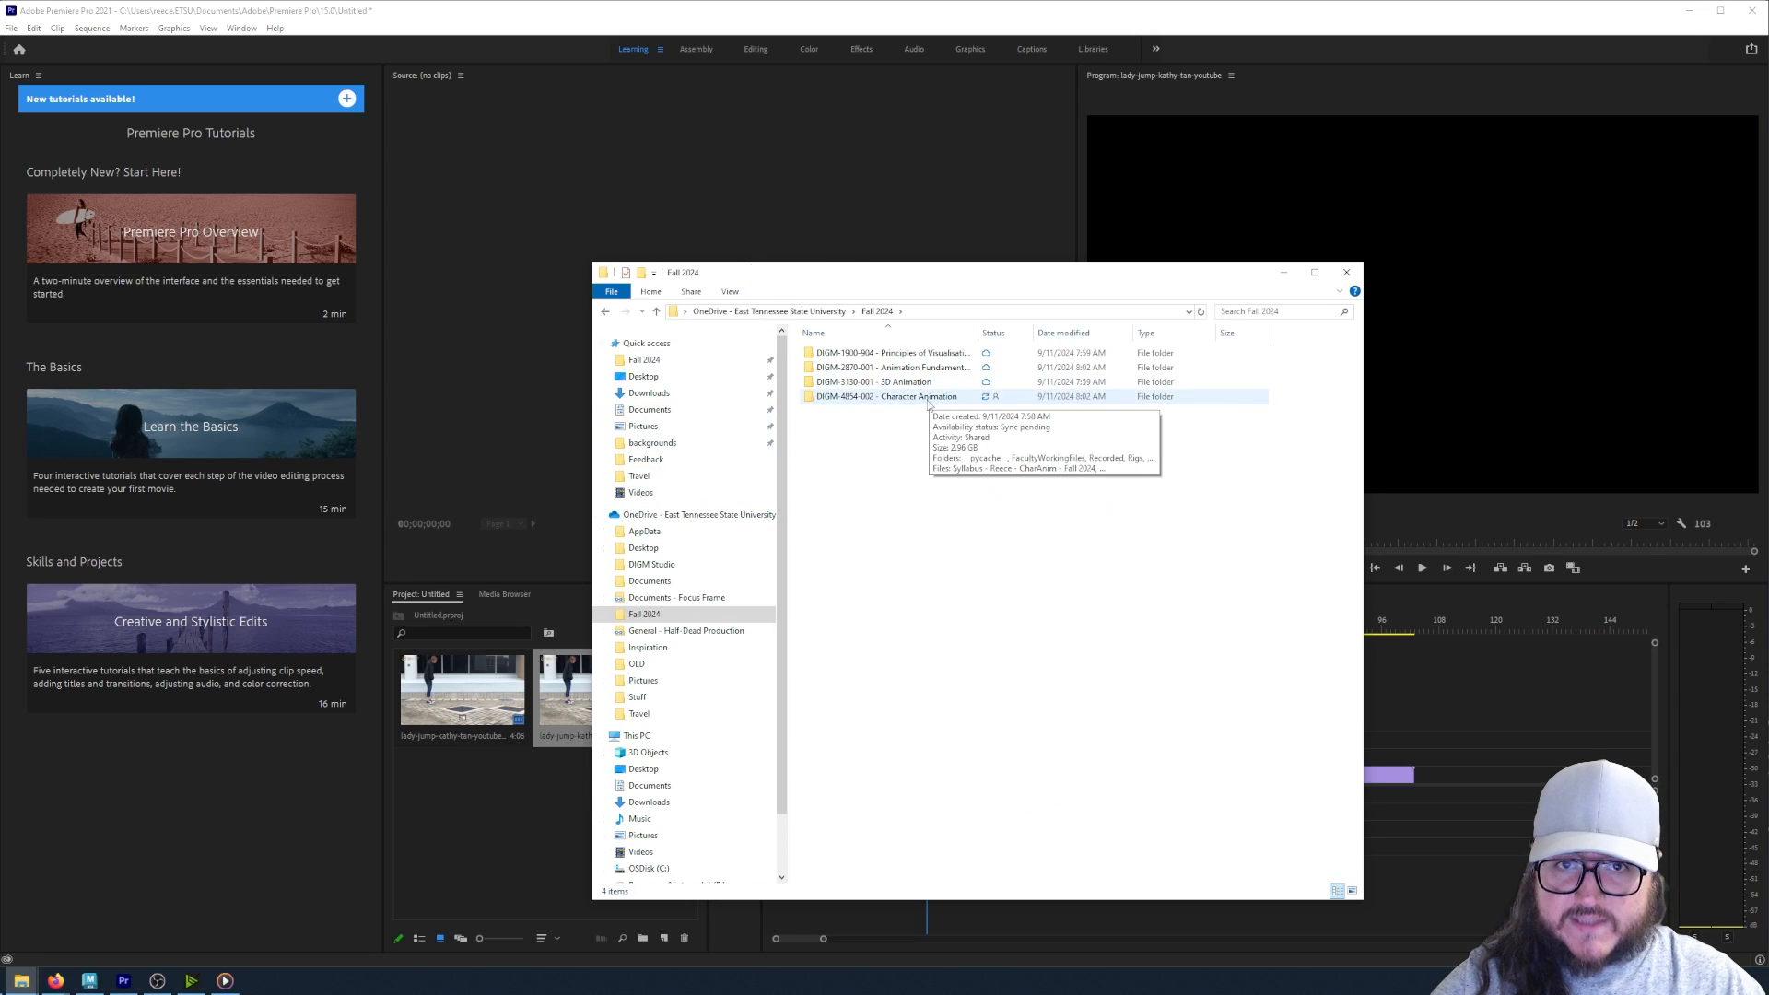
double_click(913, 400)
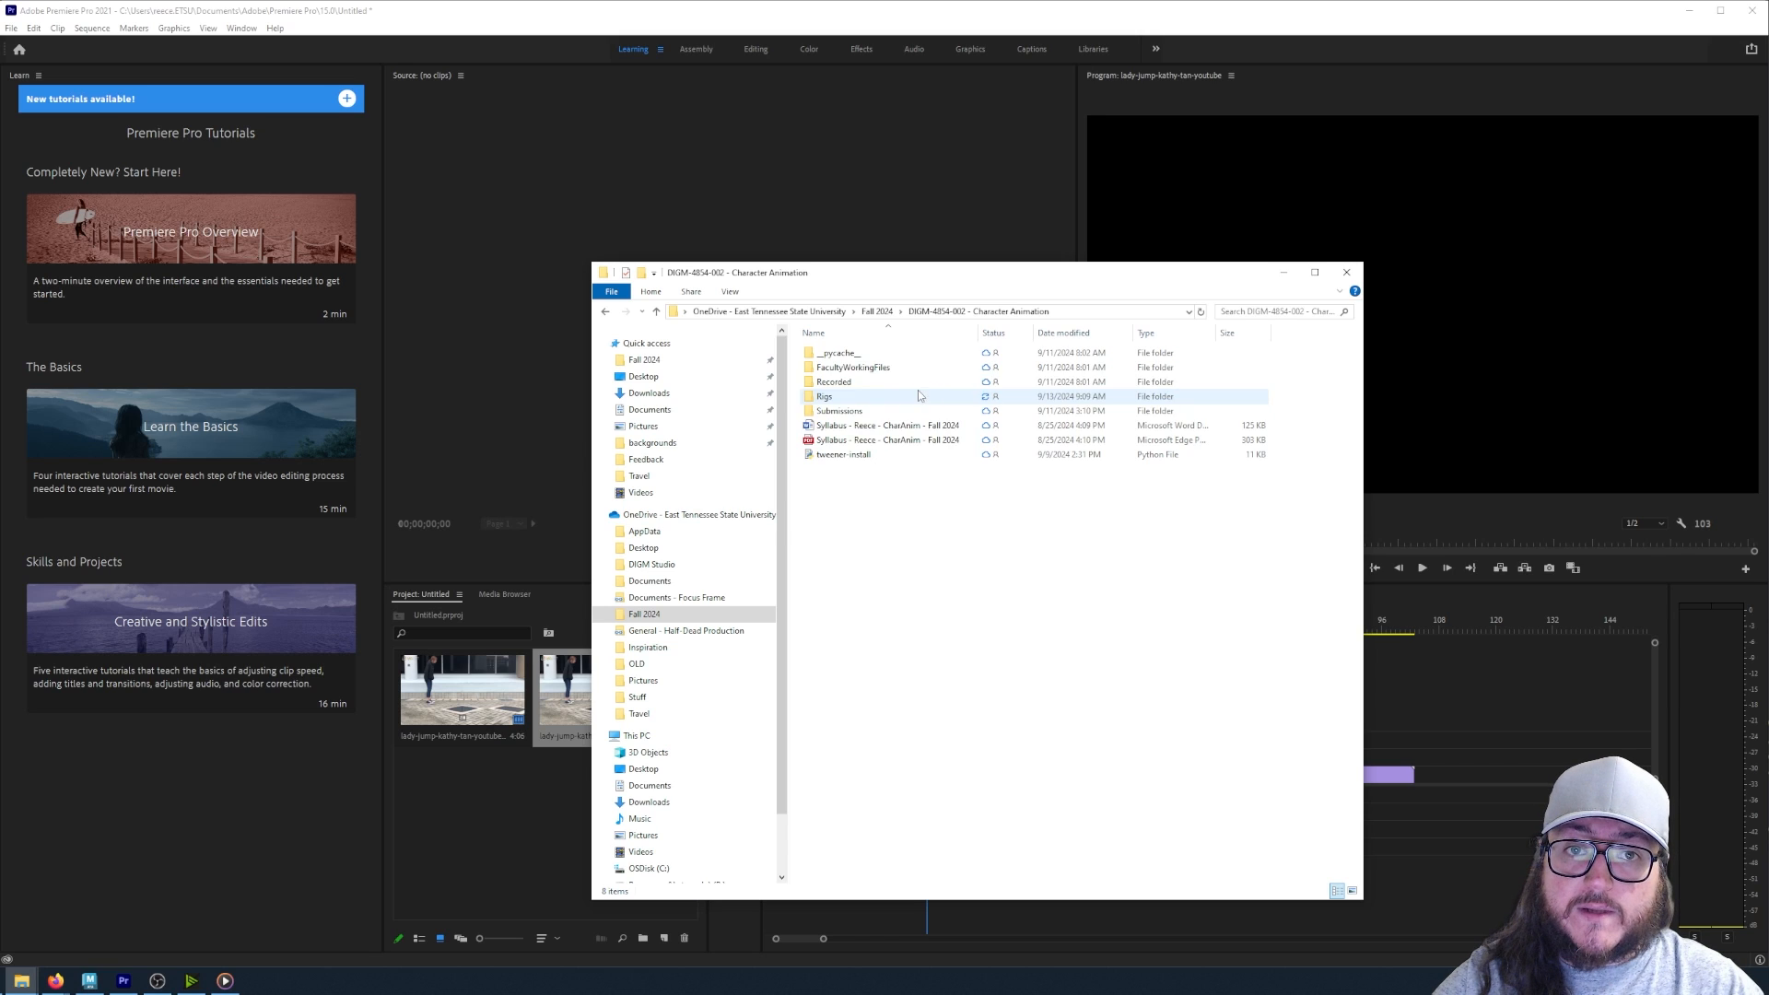
double_click(863, 398)
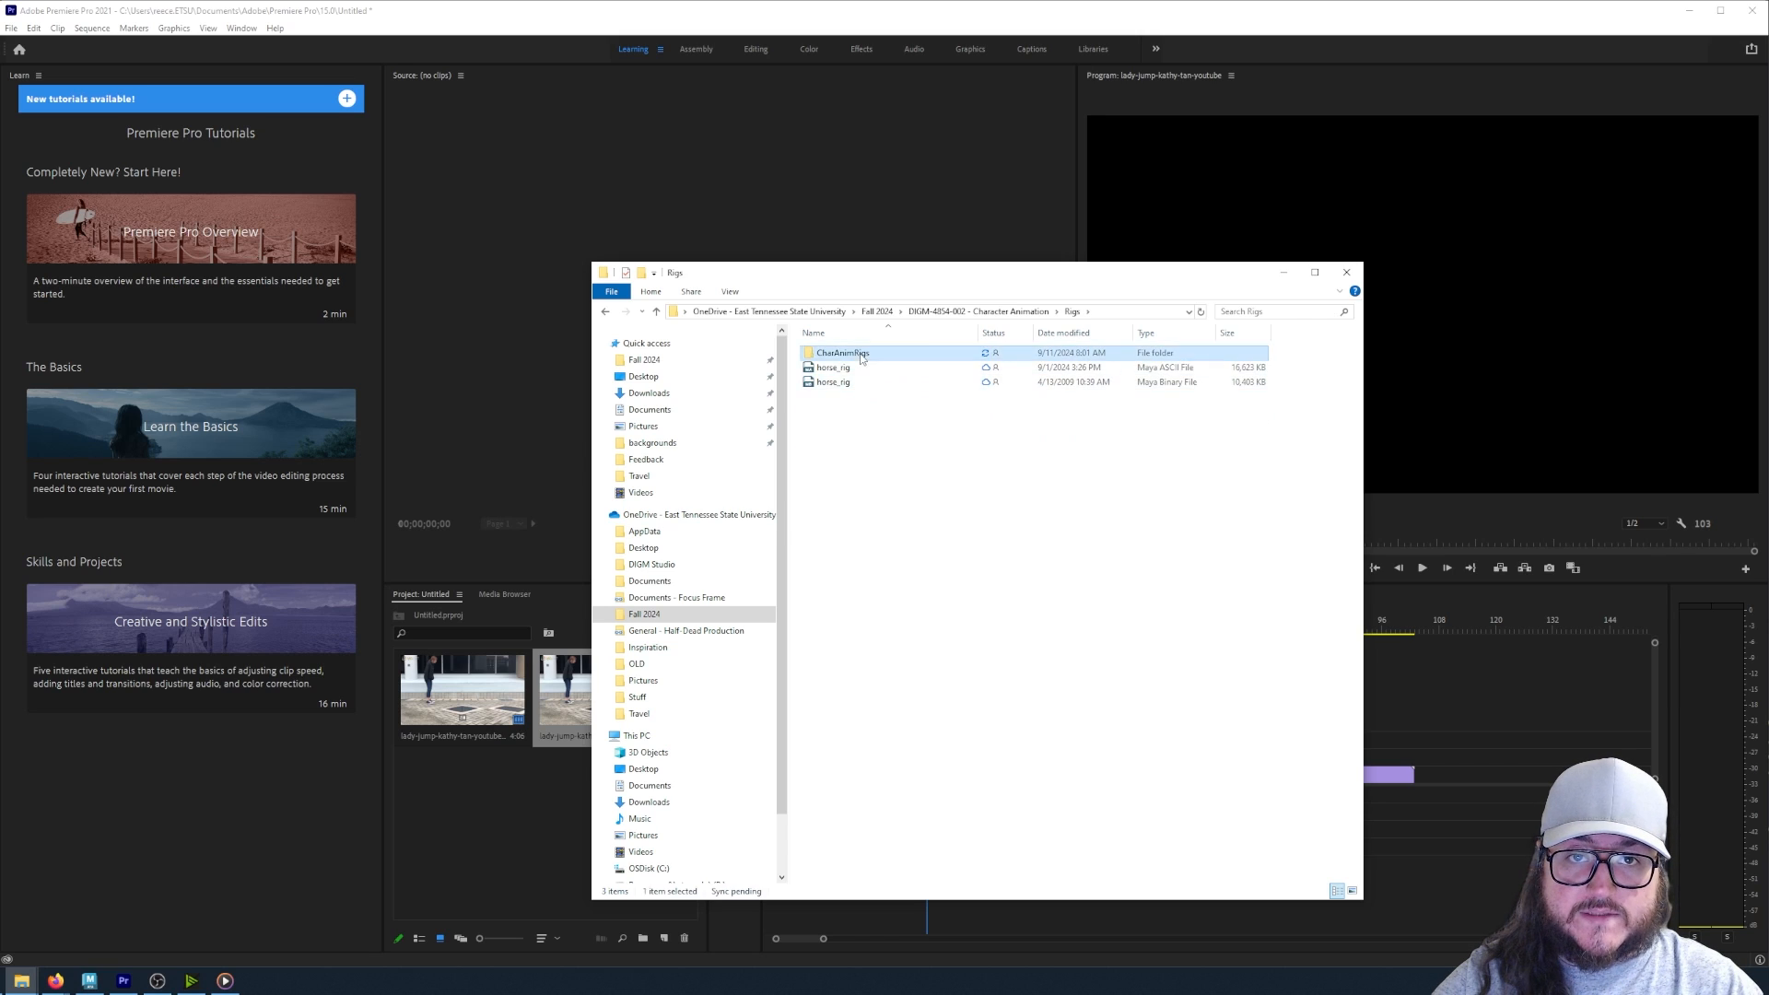
double_click(829, 353)
double_click(843, 527)
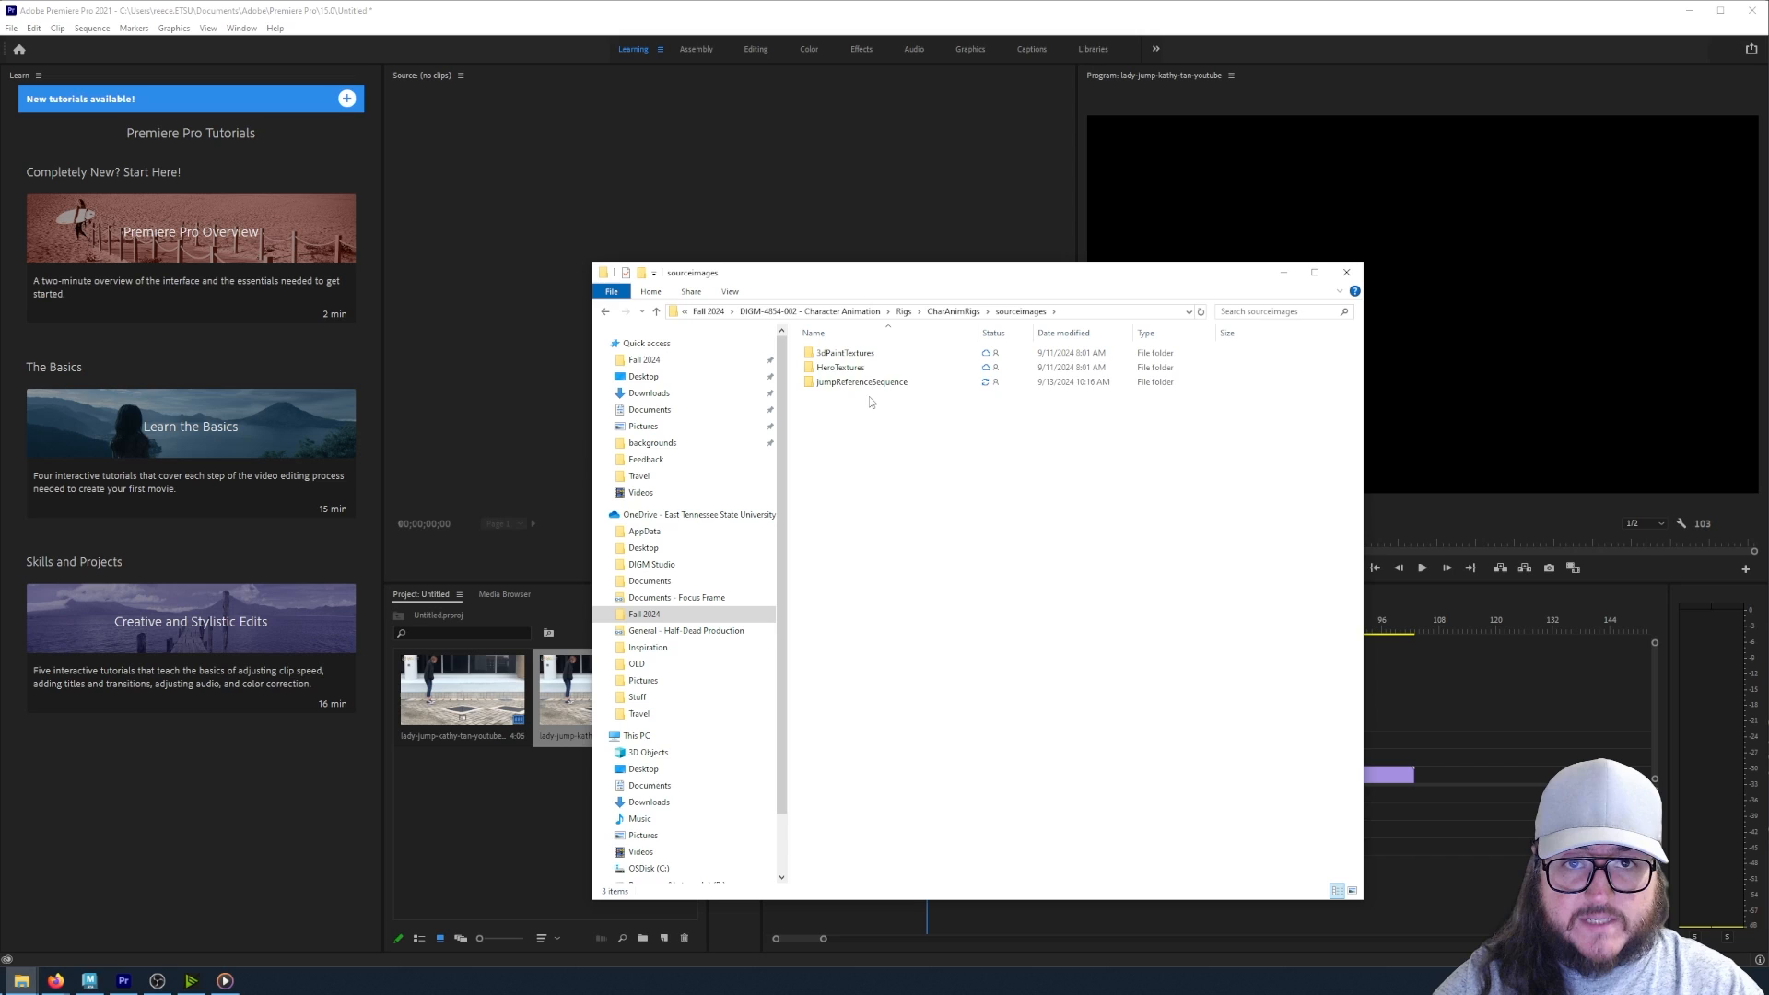
double_click(875, 382)
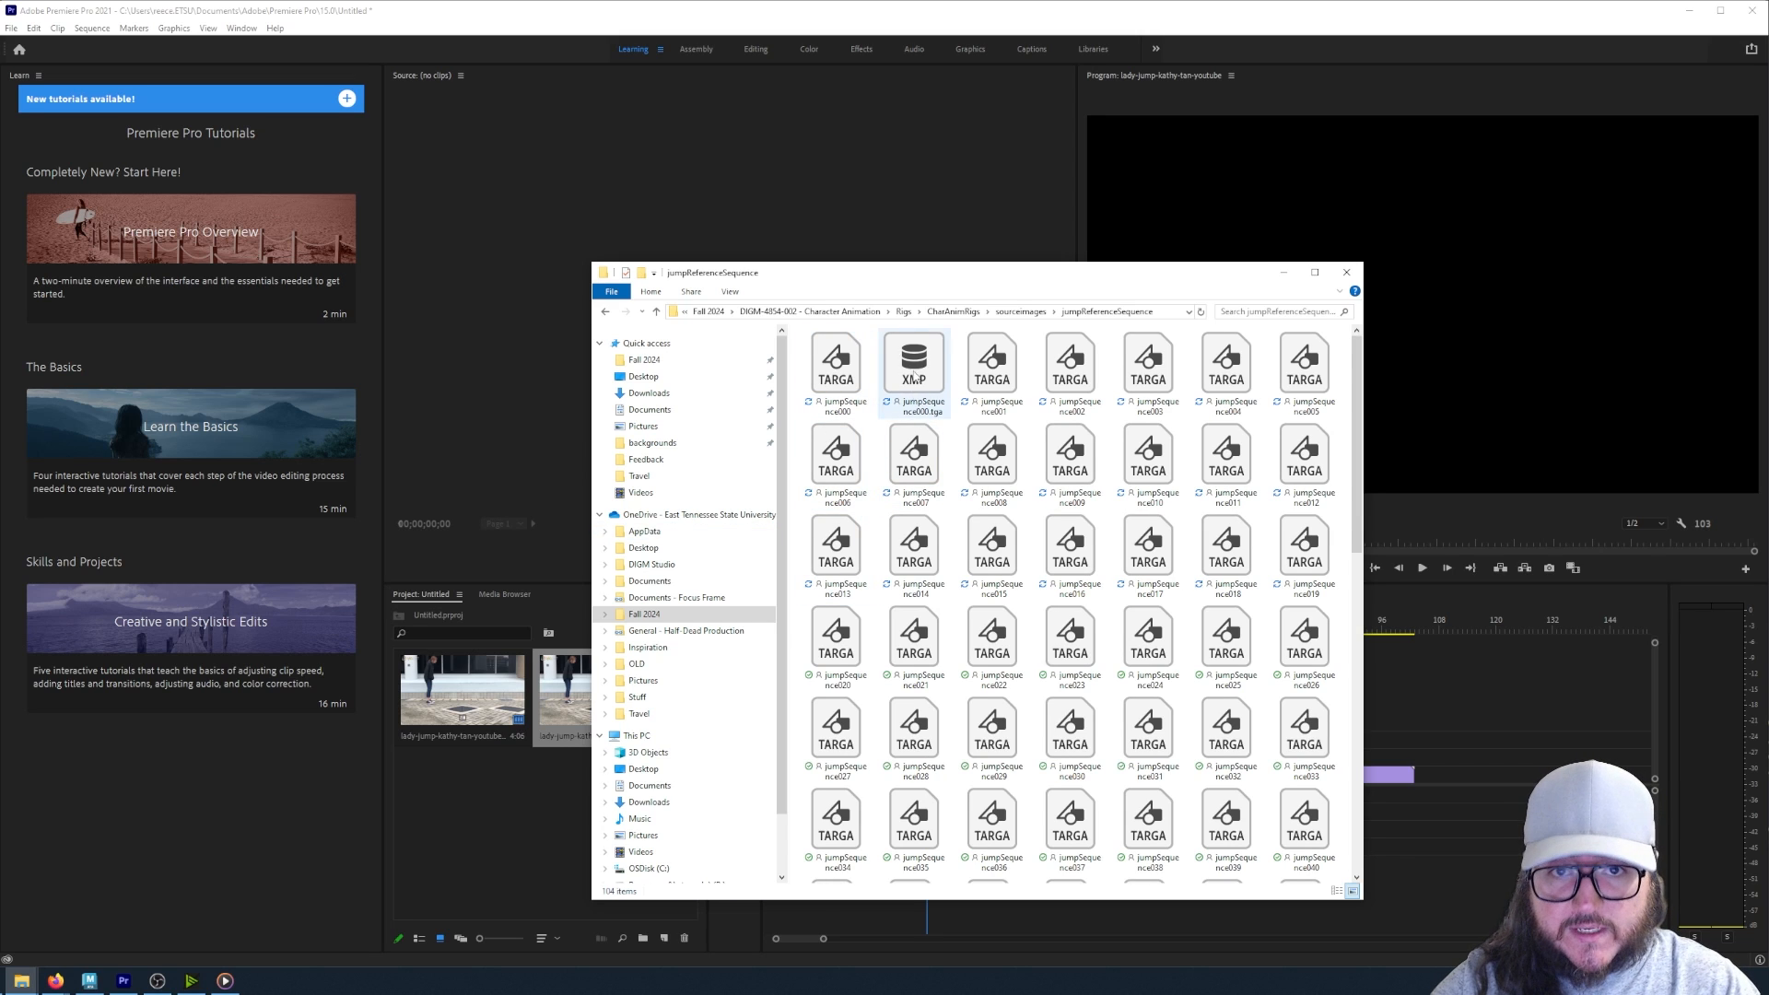
- Enlarge the folder window and examine the frame numbering in the names of the first exported files
drag(939, 283, 781, 260)
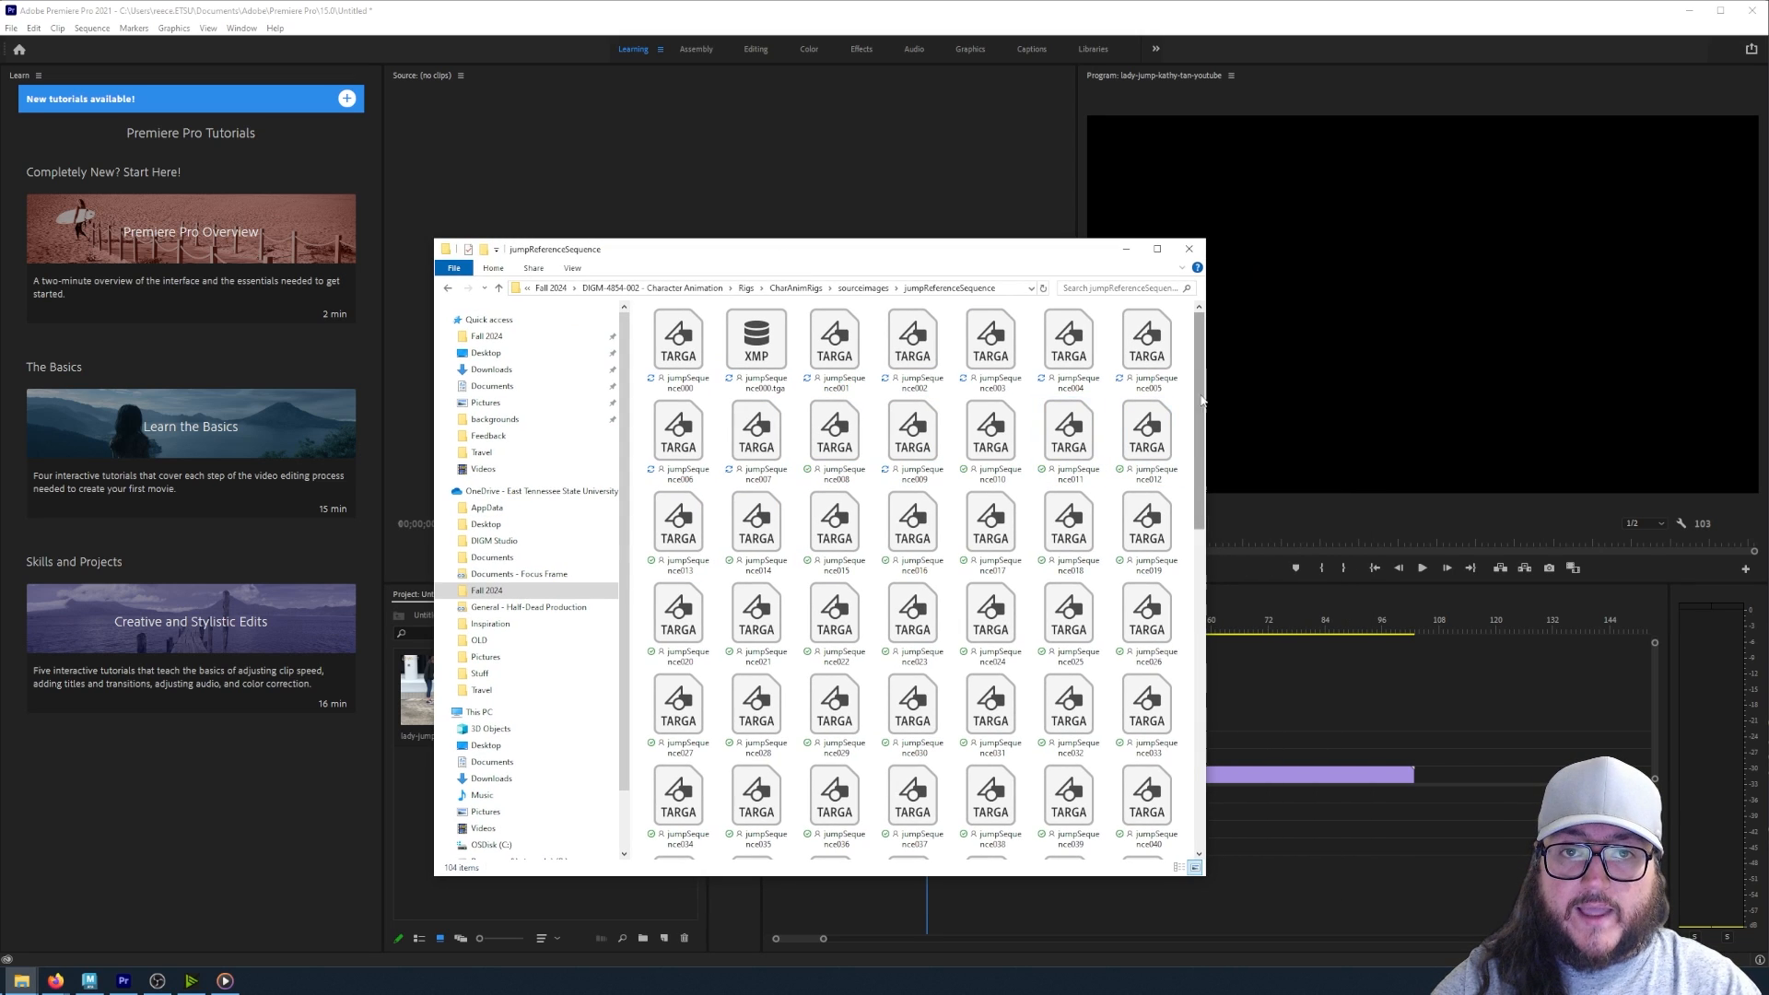
drag(1206, 451, 1597, 450)
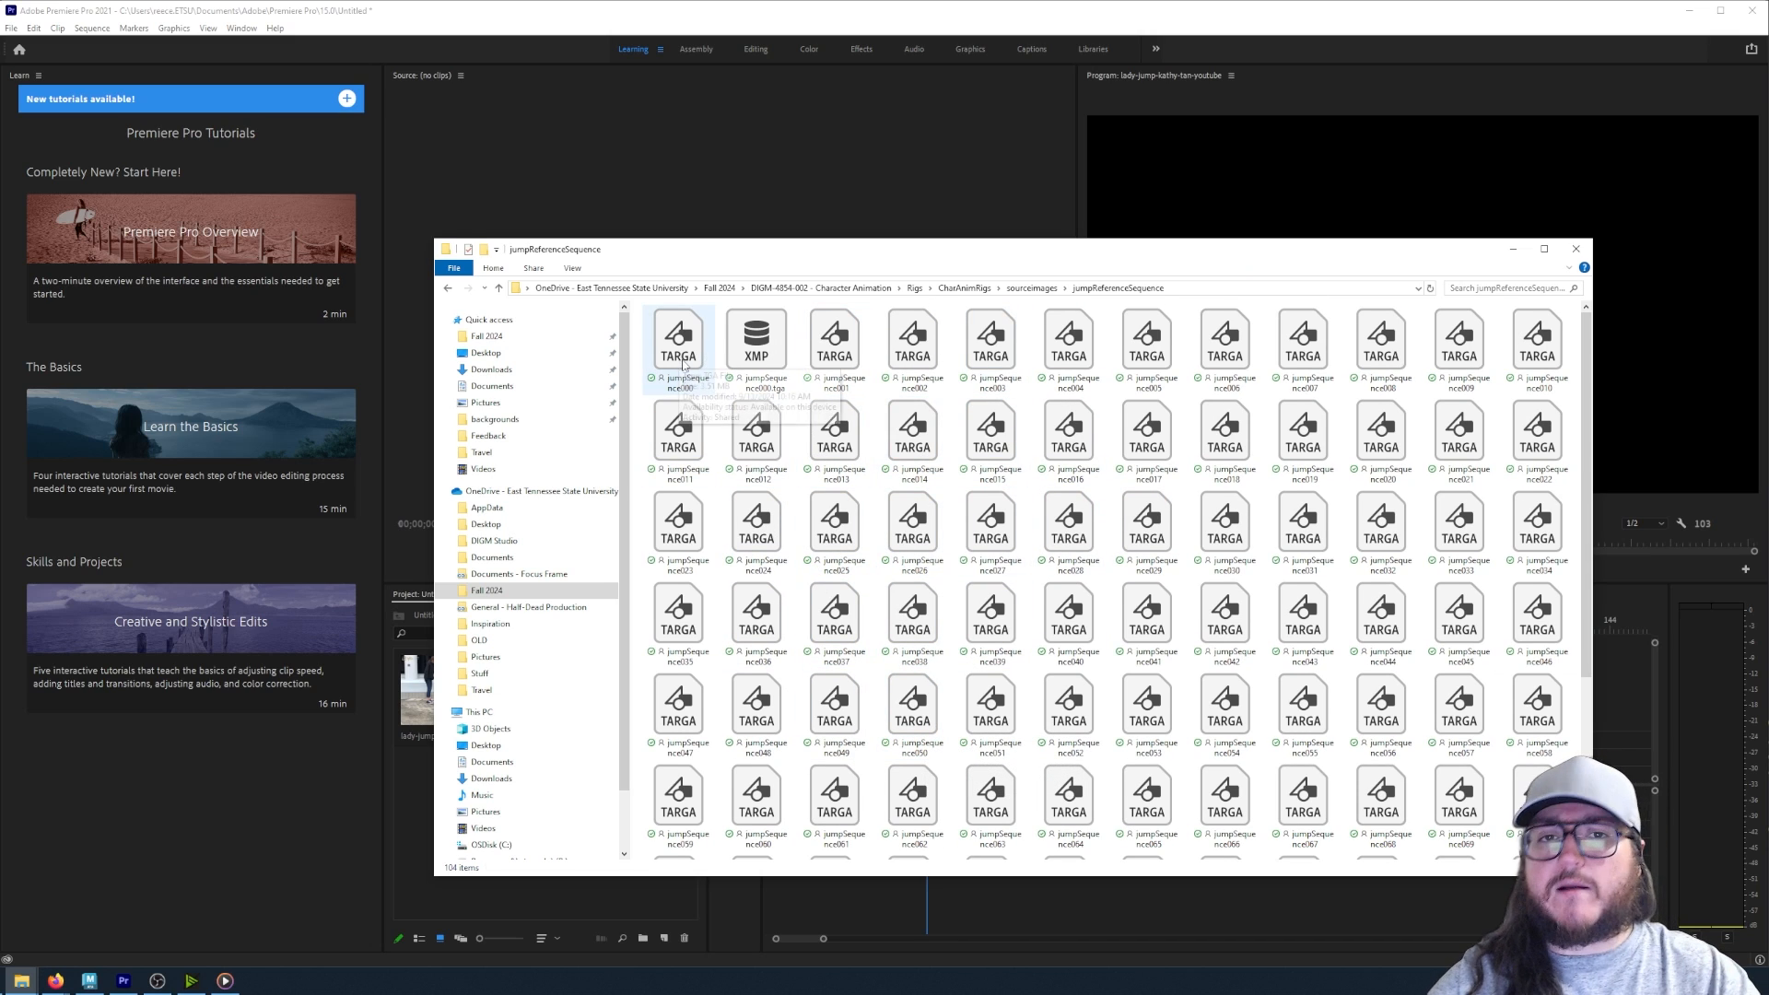
click(1166, 377)
click(691, 380)
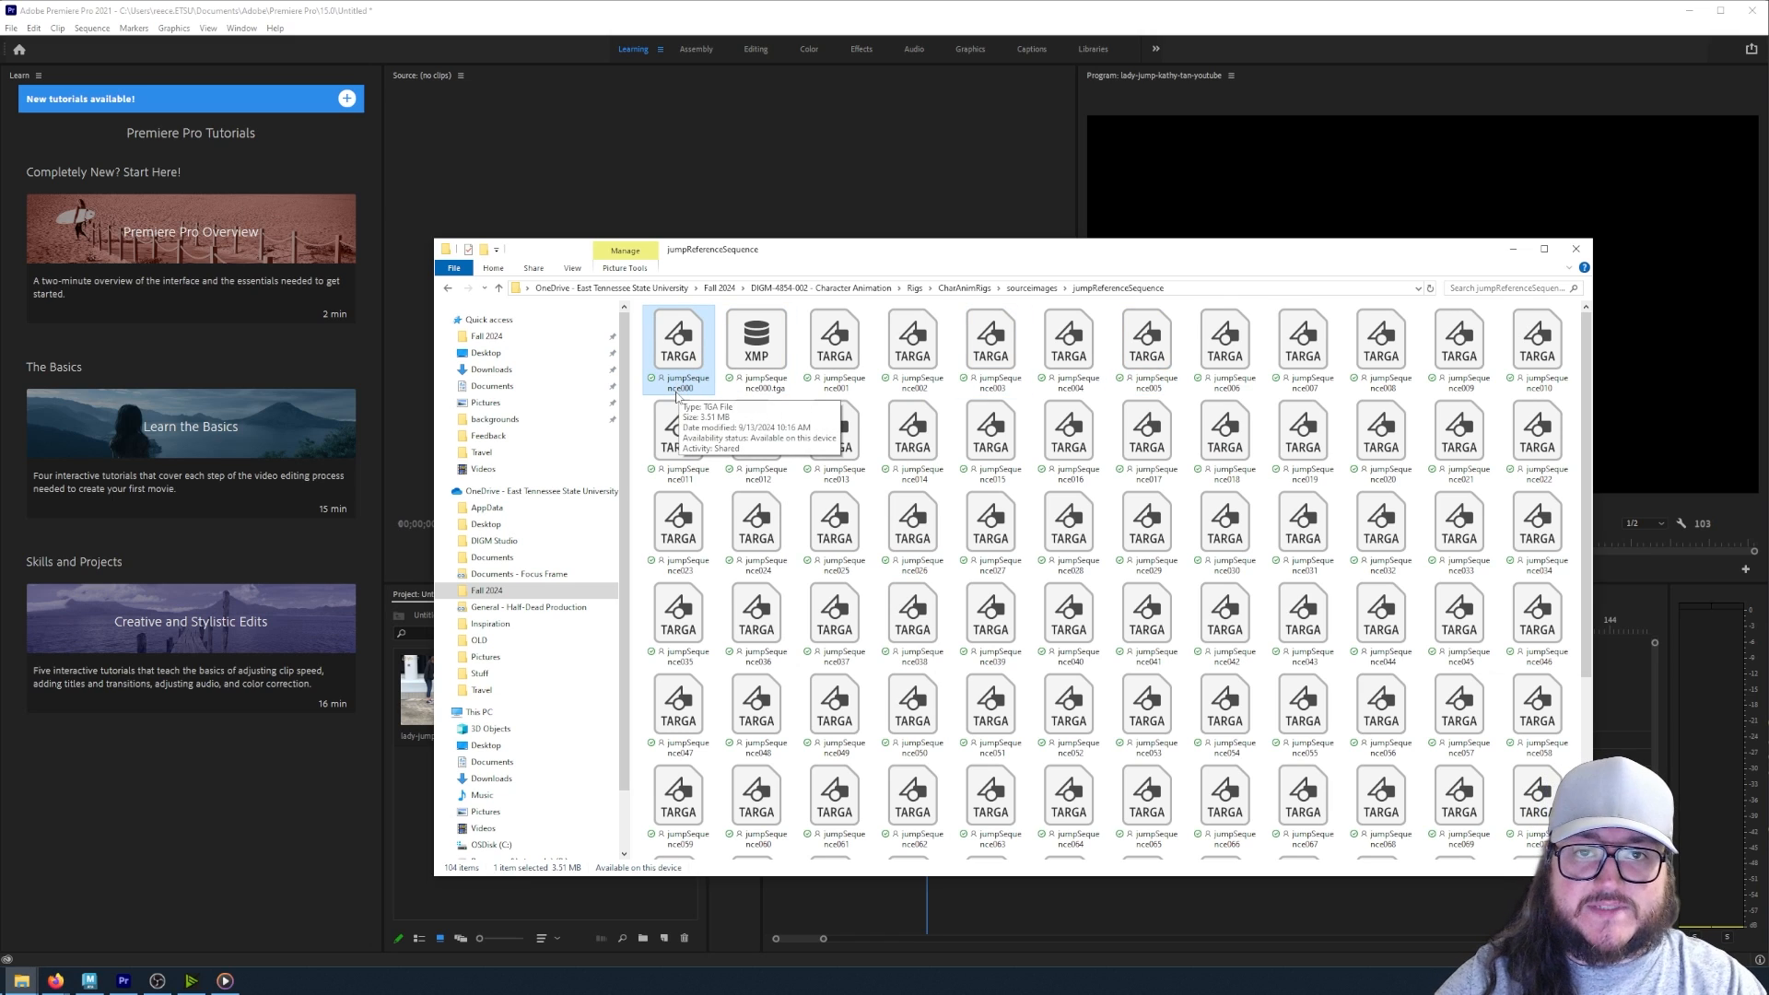
click(757, 380)
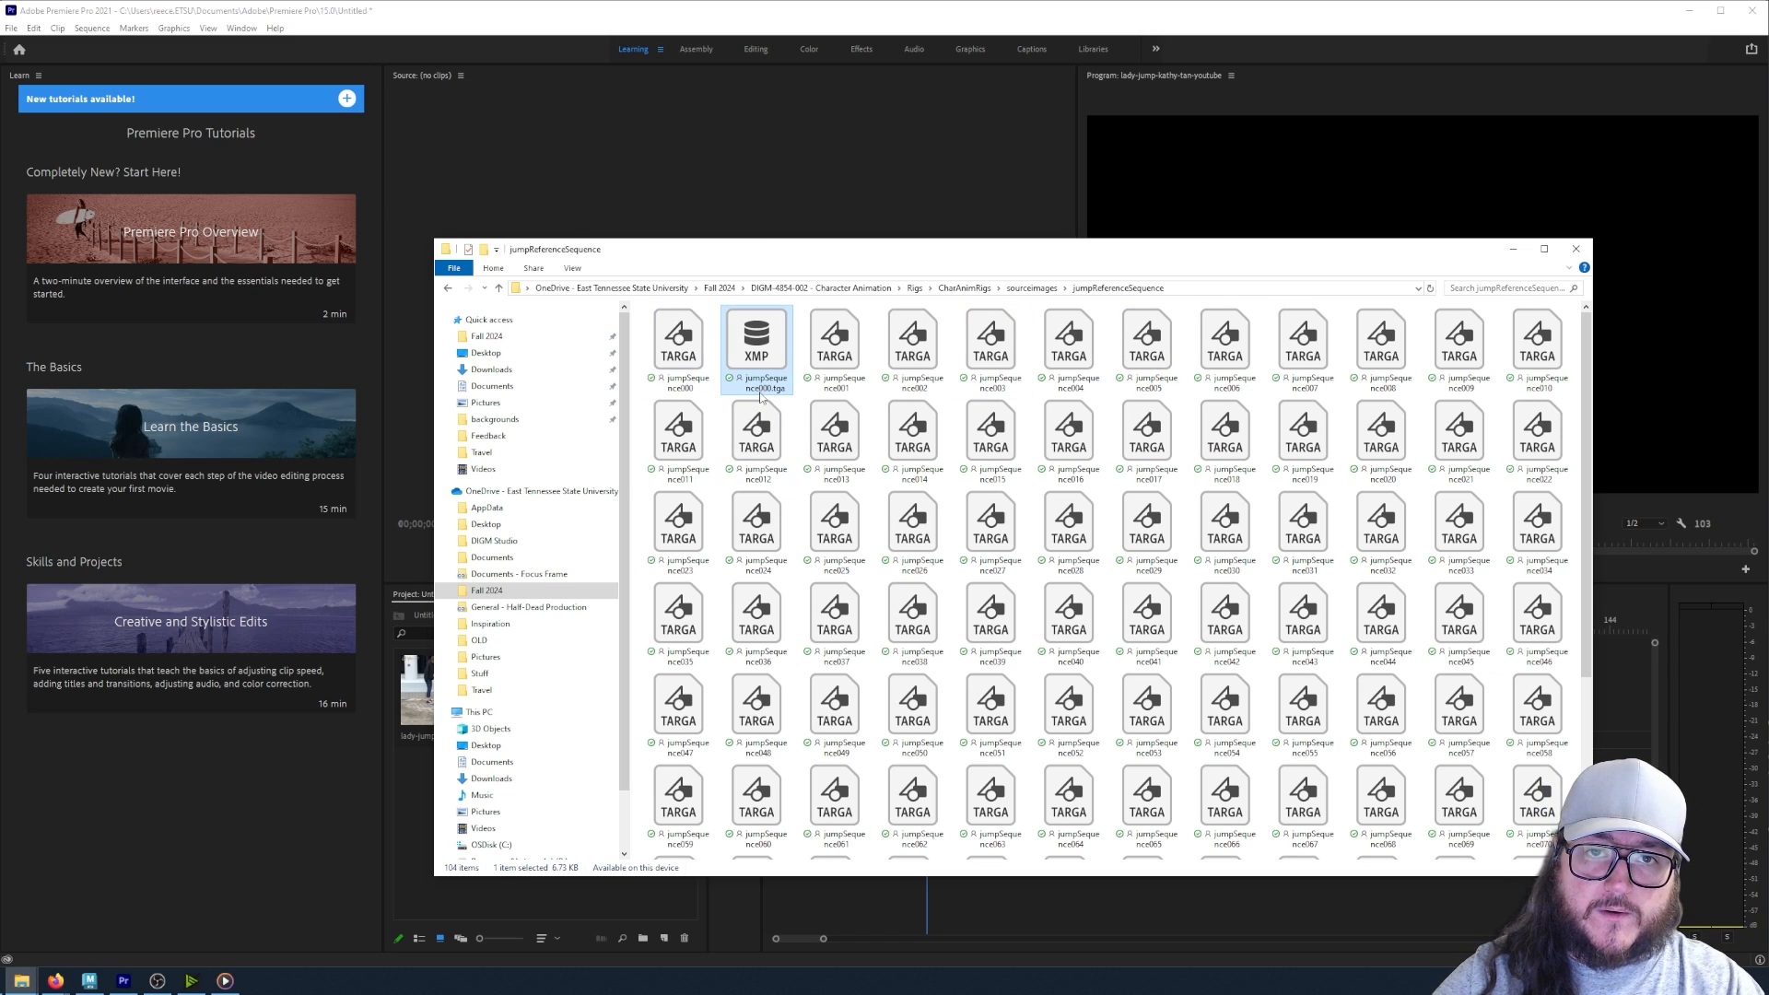
click(977, 400)
click(790, 383)
click(854, 400)
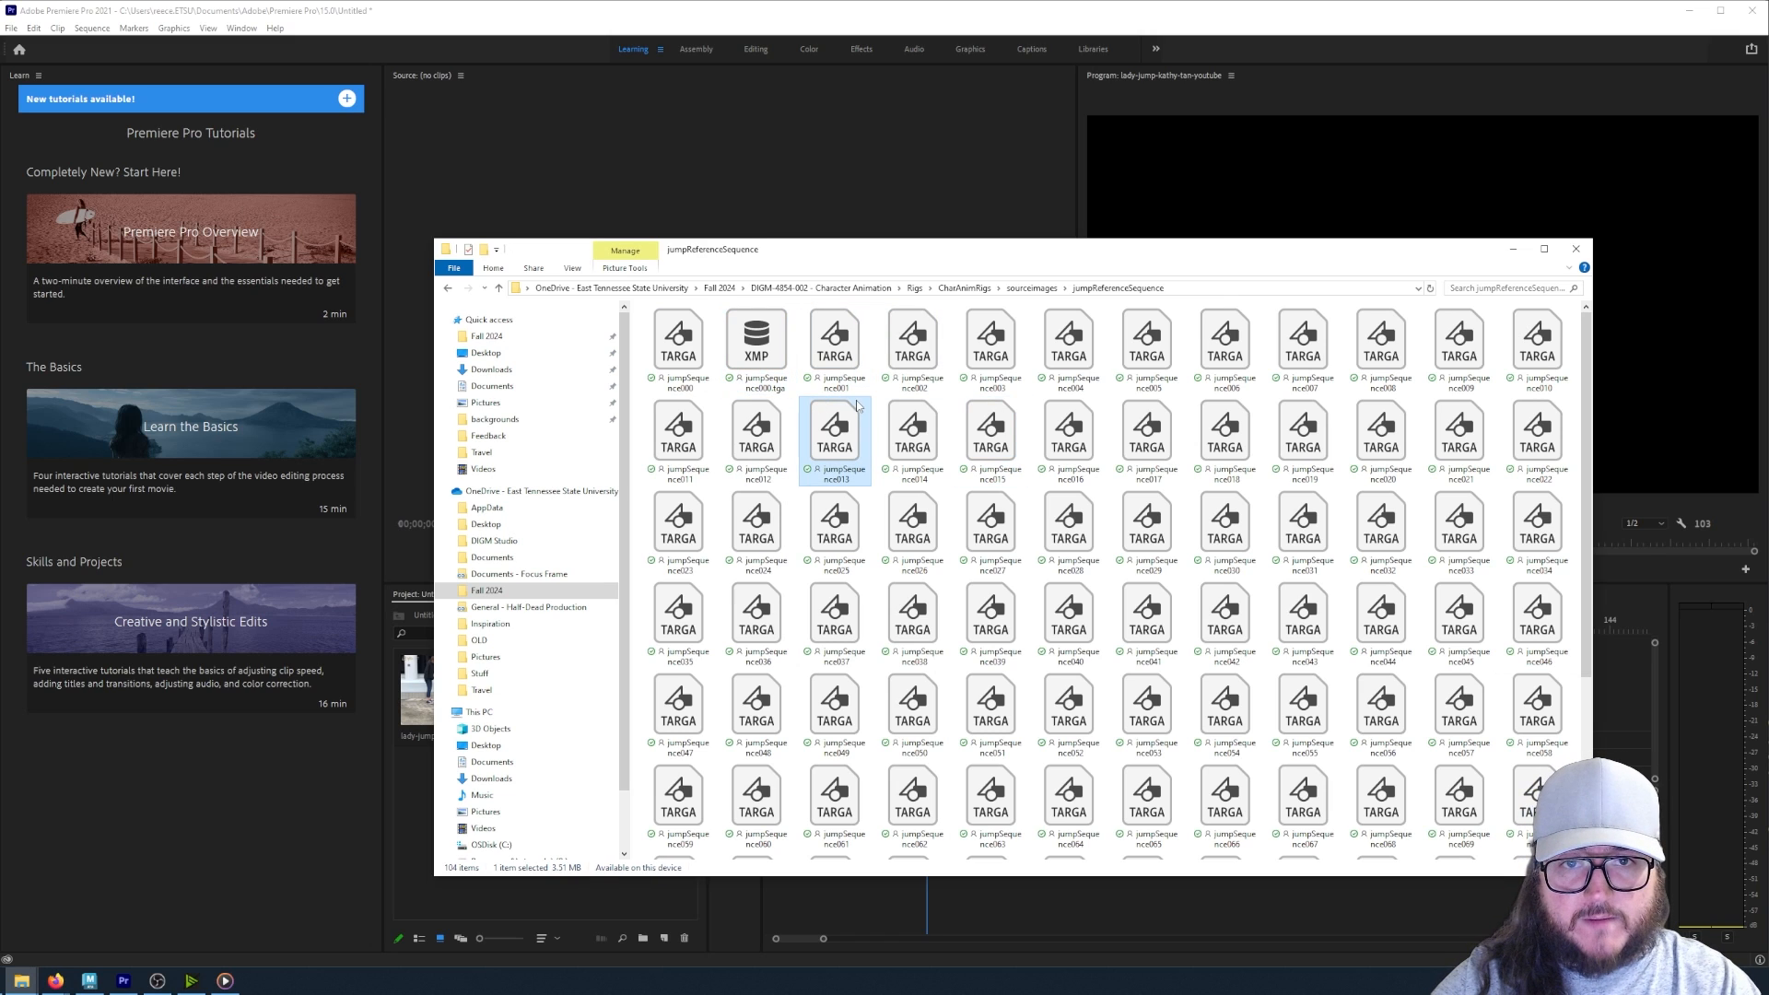
click(838, 388)
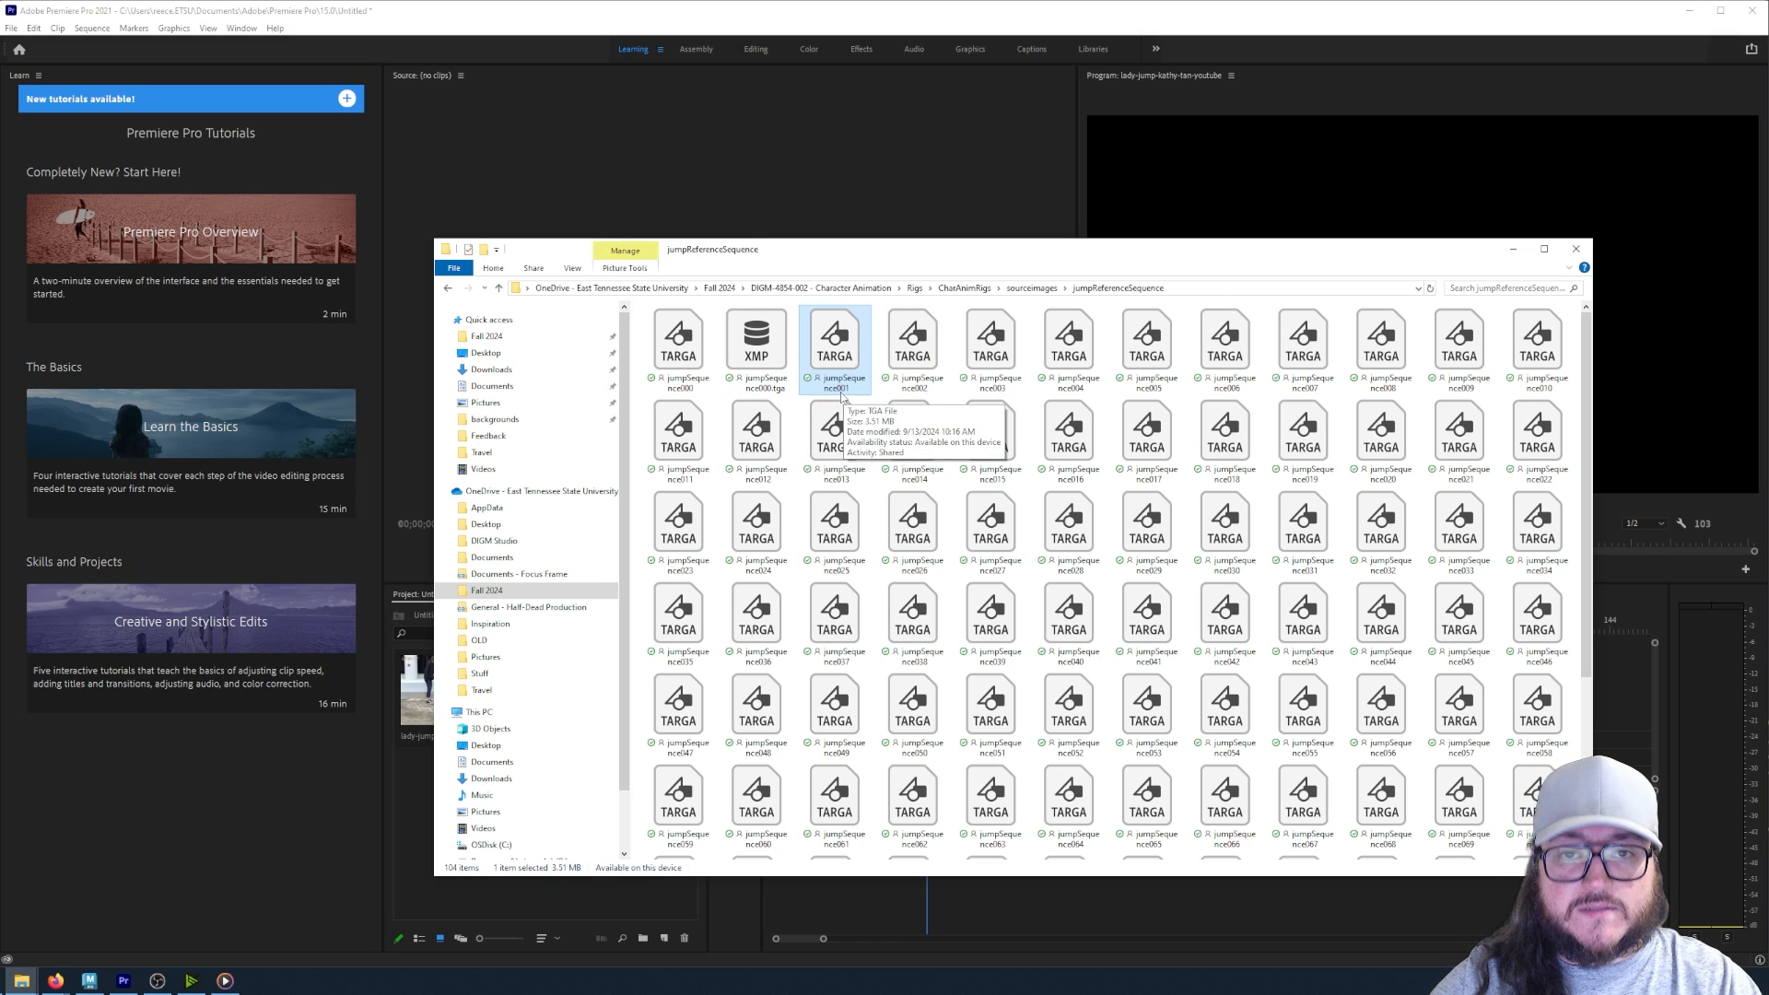
click(917, 394)
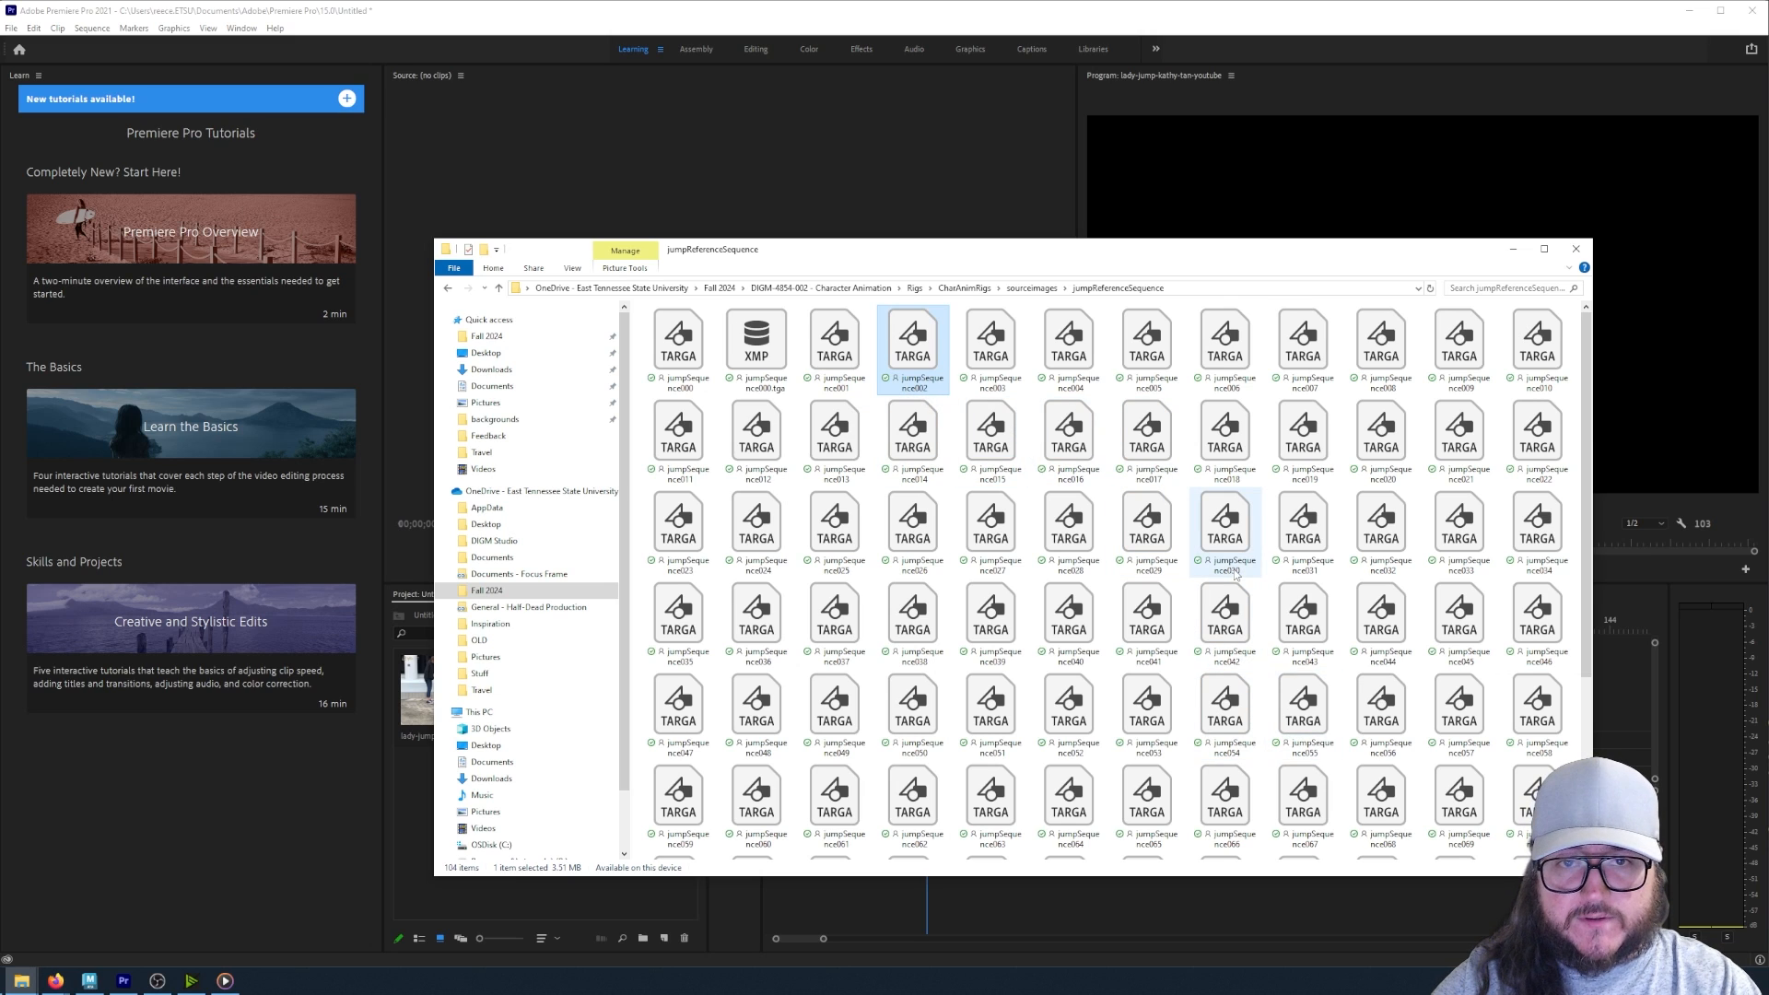
- Delete all the exported files in the jumpReferenceSequence folder and switch back to Premiere Pro
key(ctrl+a)
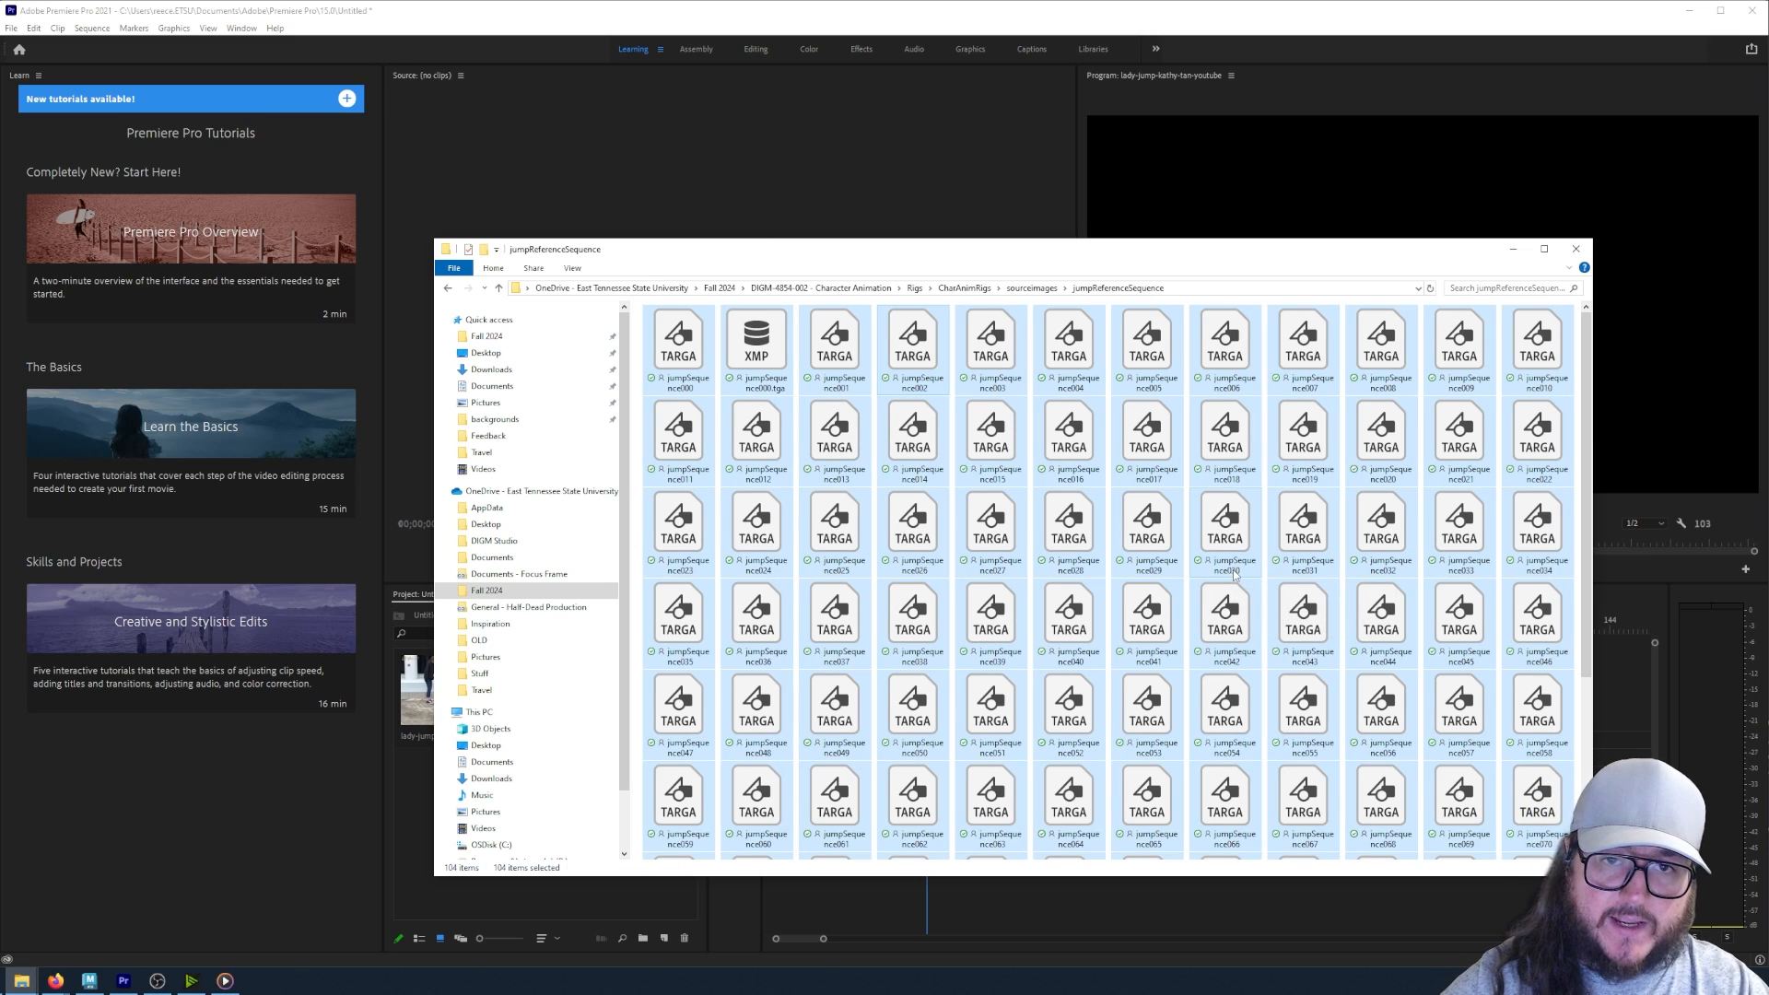
key(Delete)
key(alt+Tab)
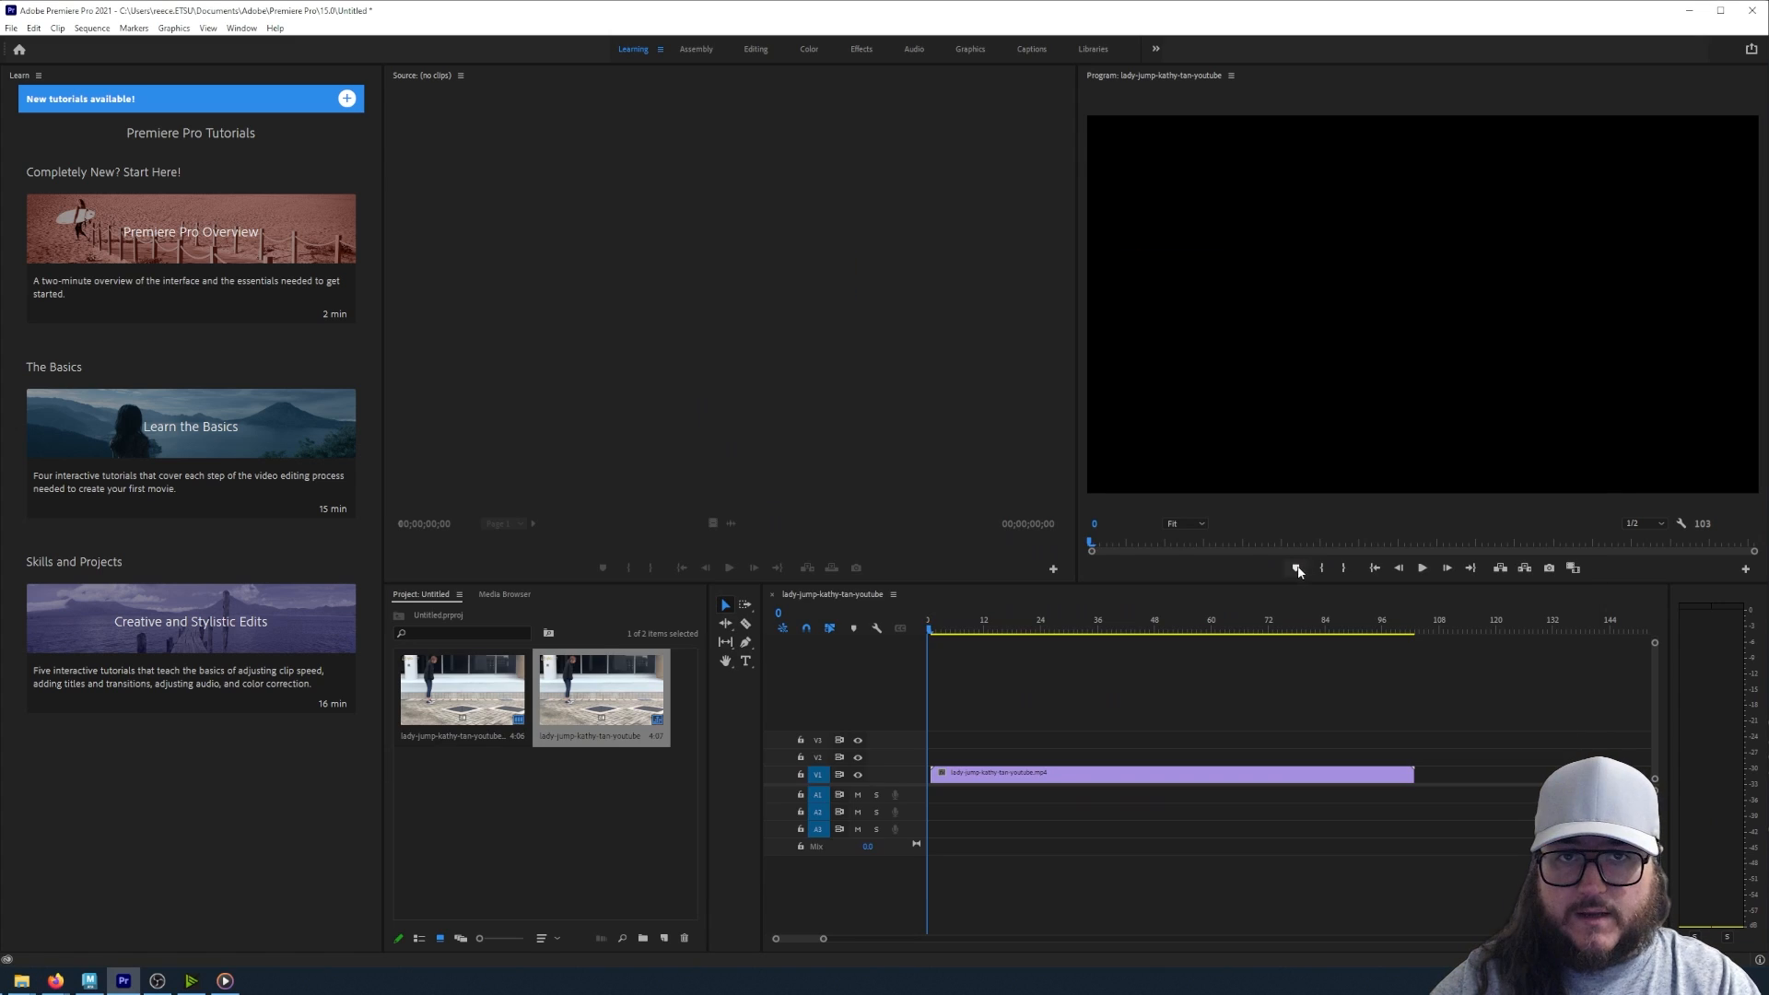
- Reopen the media export settings for the sequence and save the output name as jumpSequence_ in the jumpReferenceSequence folder
click(987, 666)
key(ctrl+m)
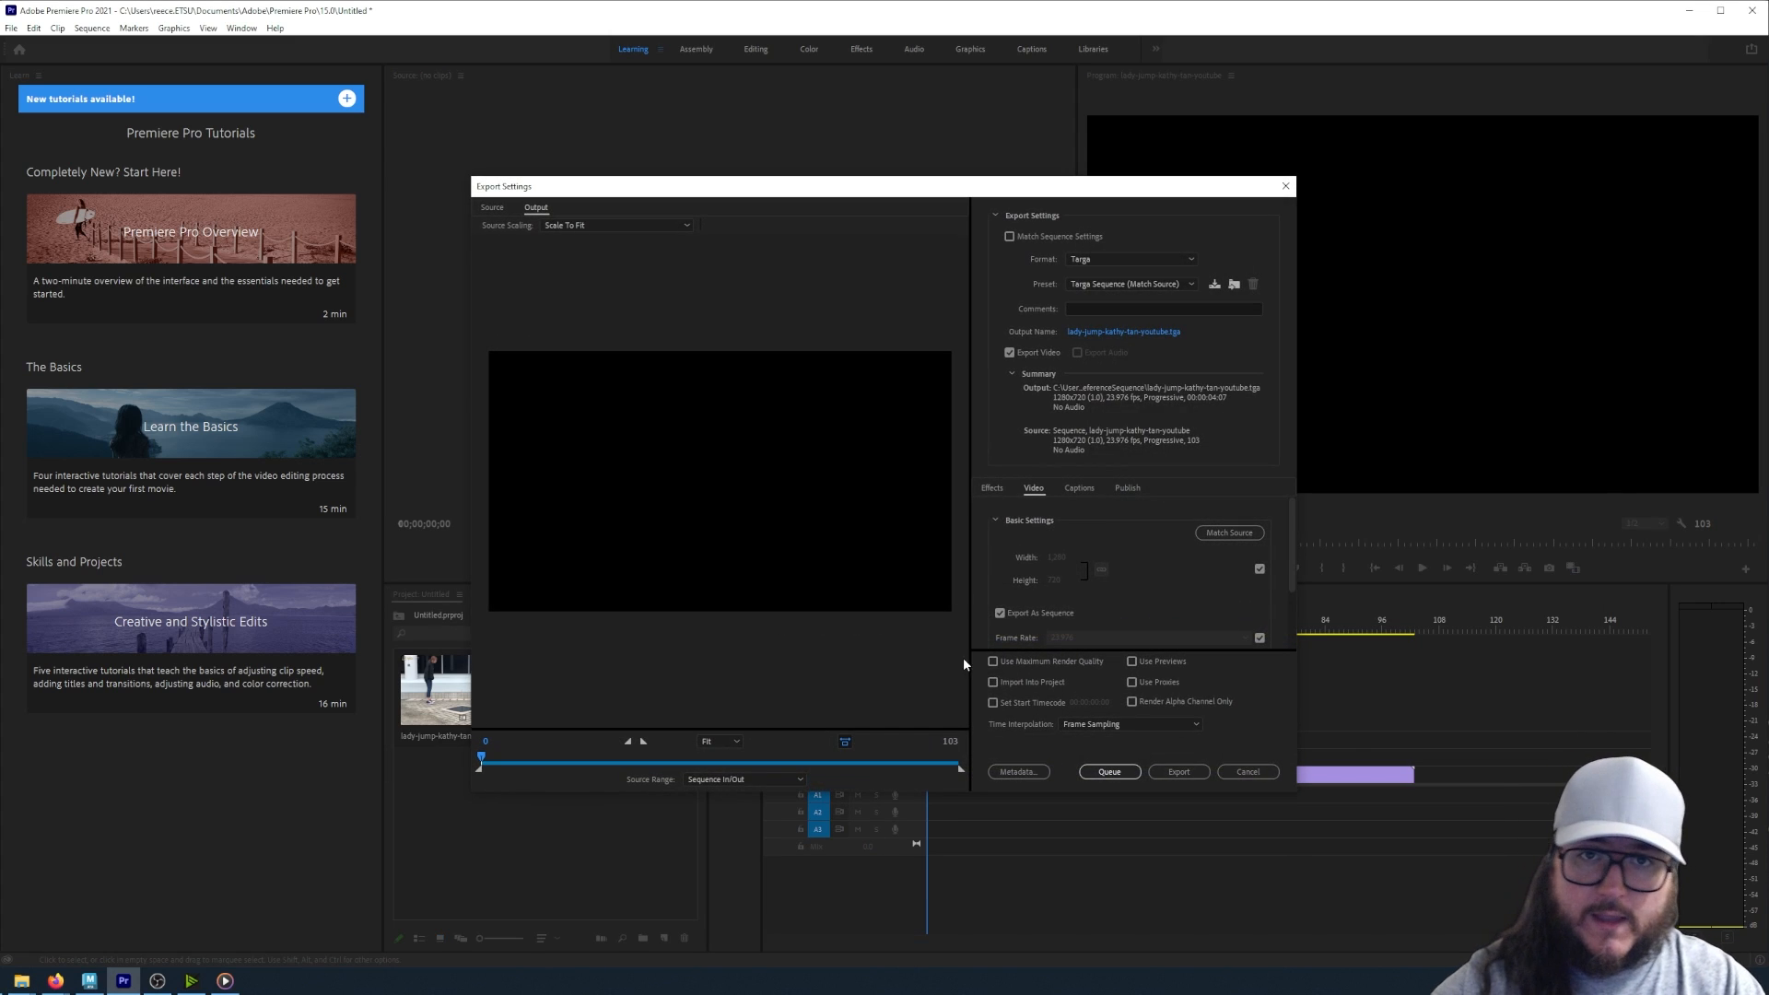
click(1148, 336)
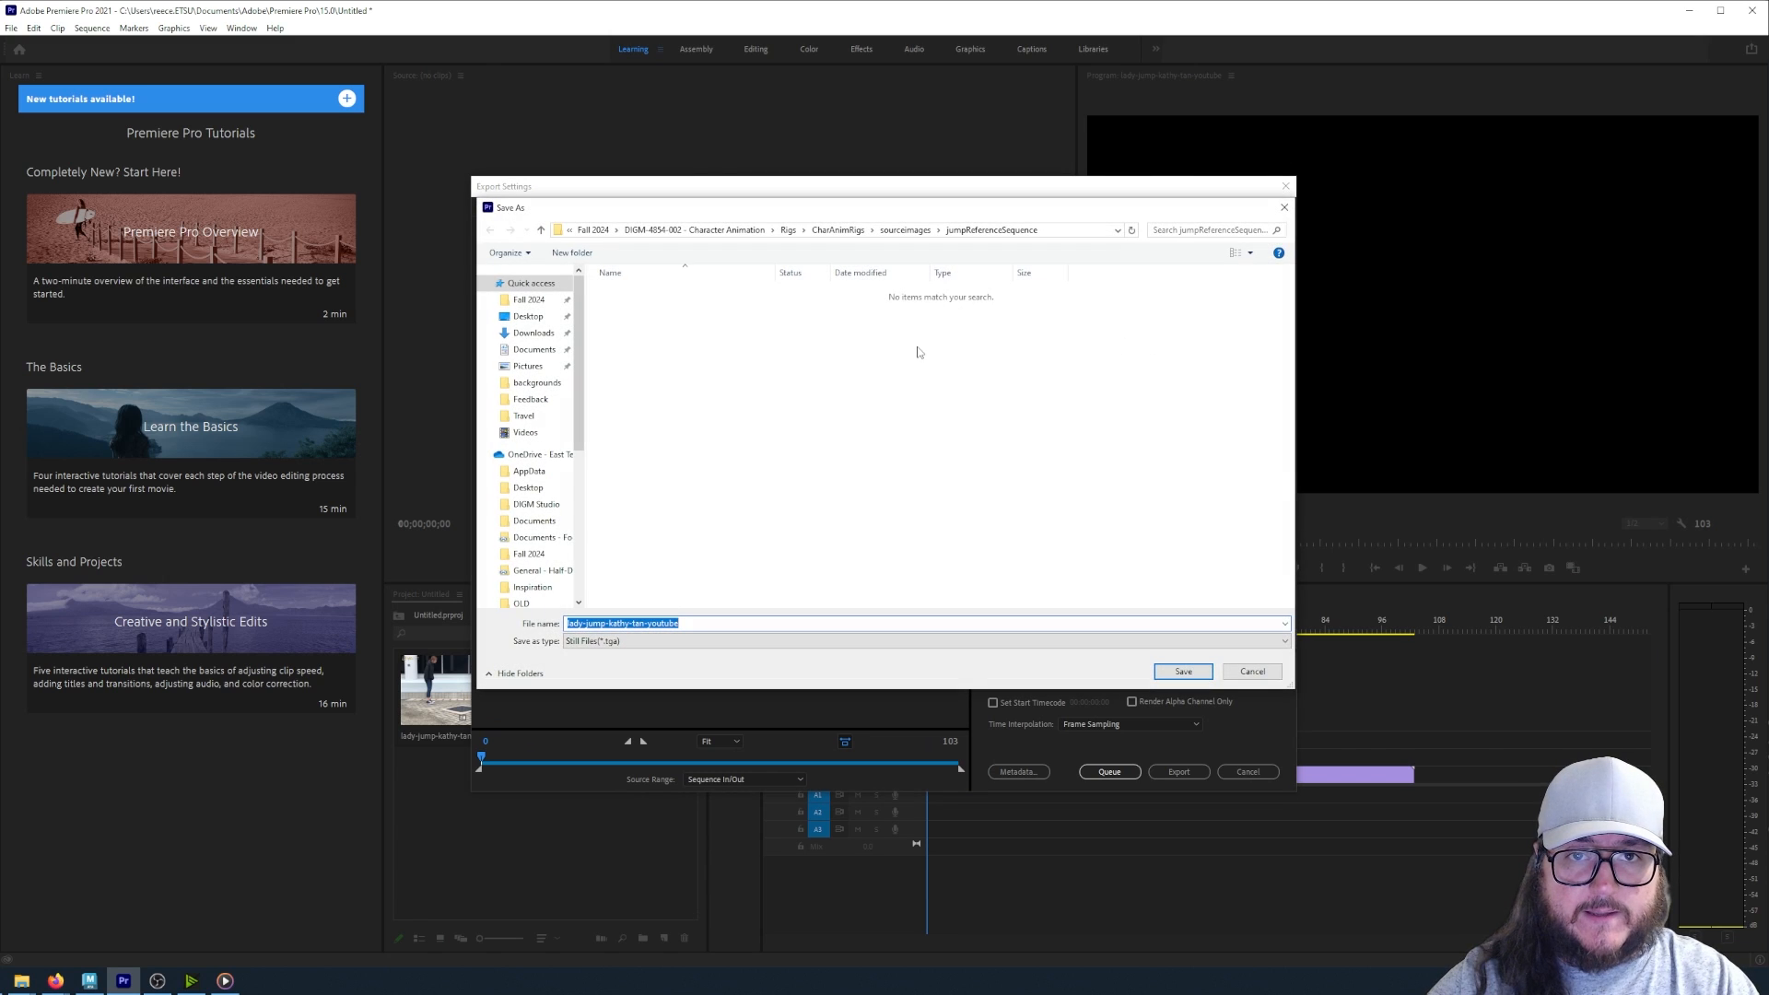
text(ju)
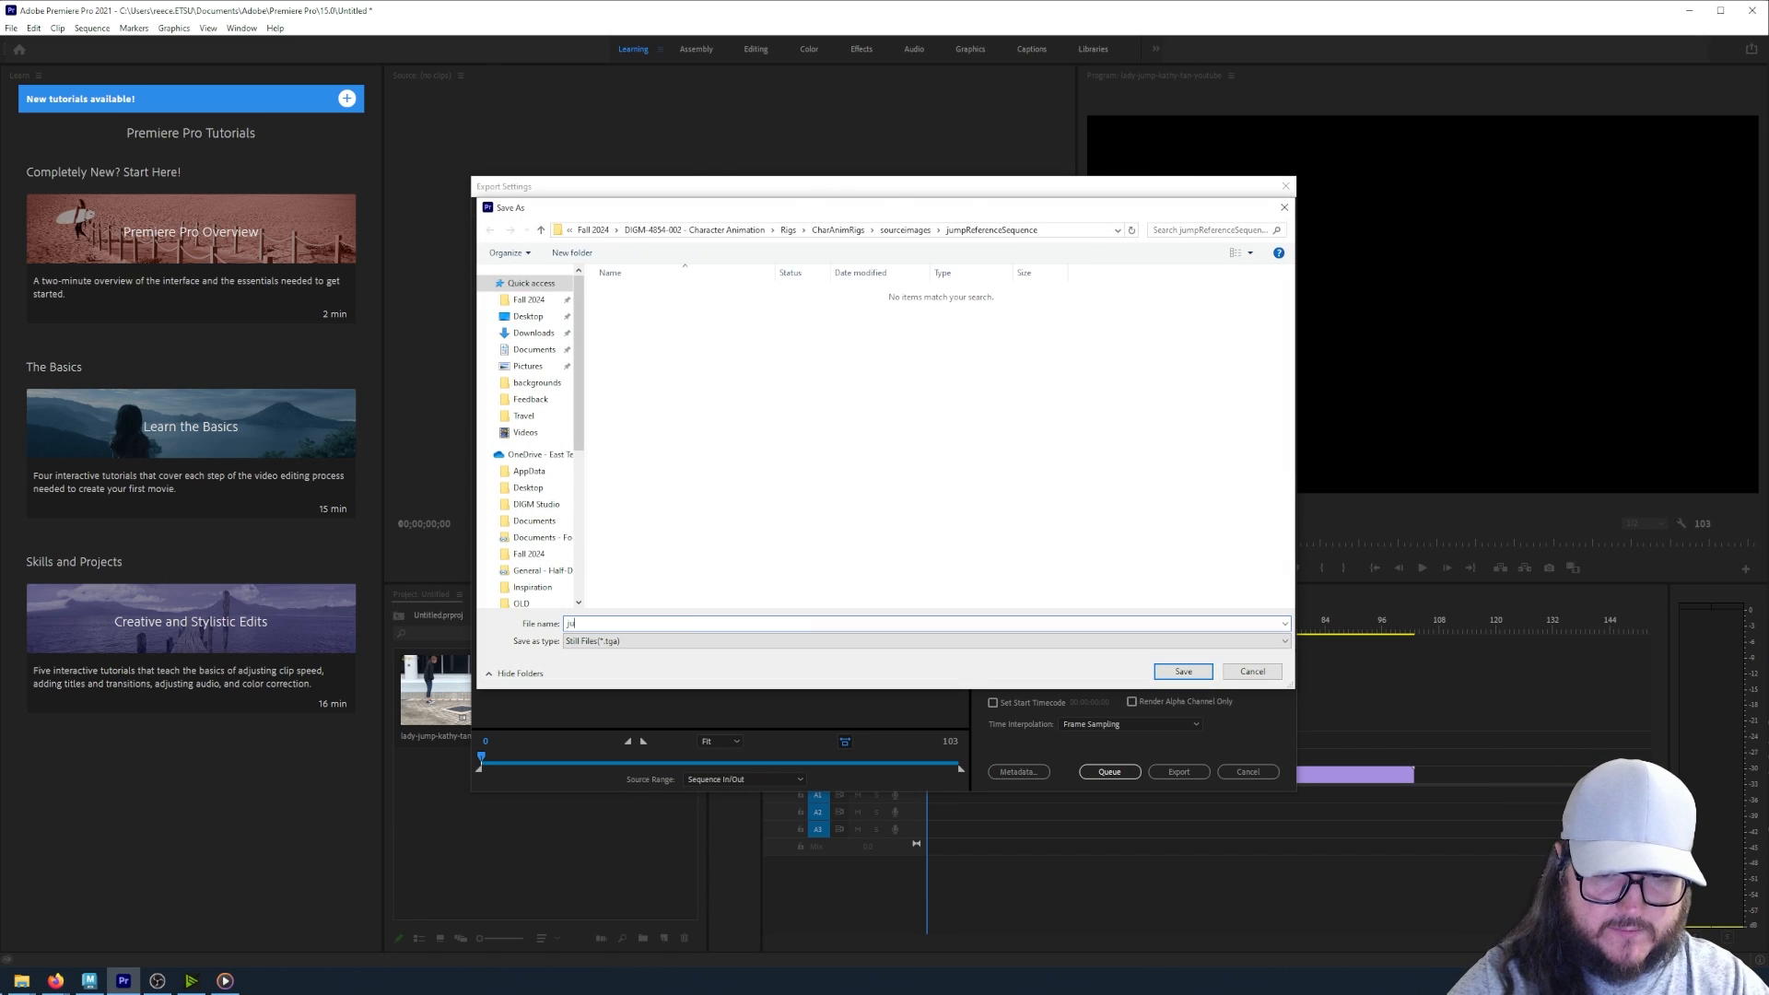
text(mpSequence)
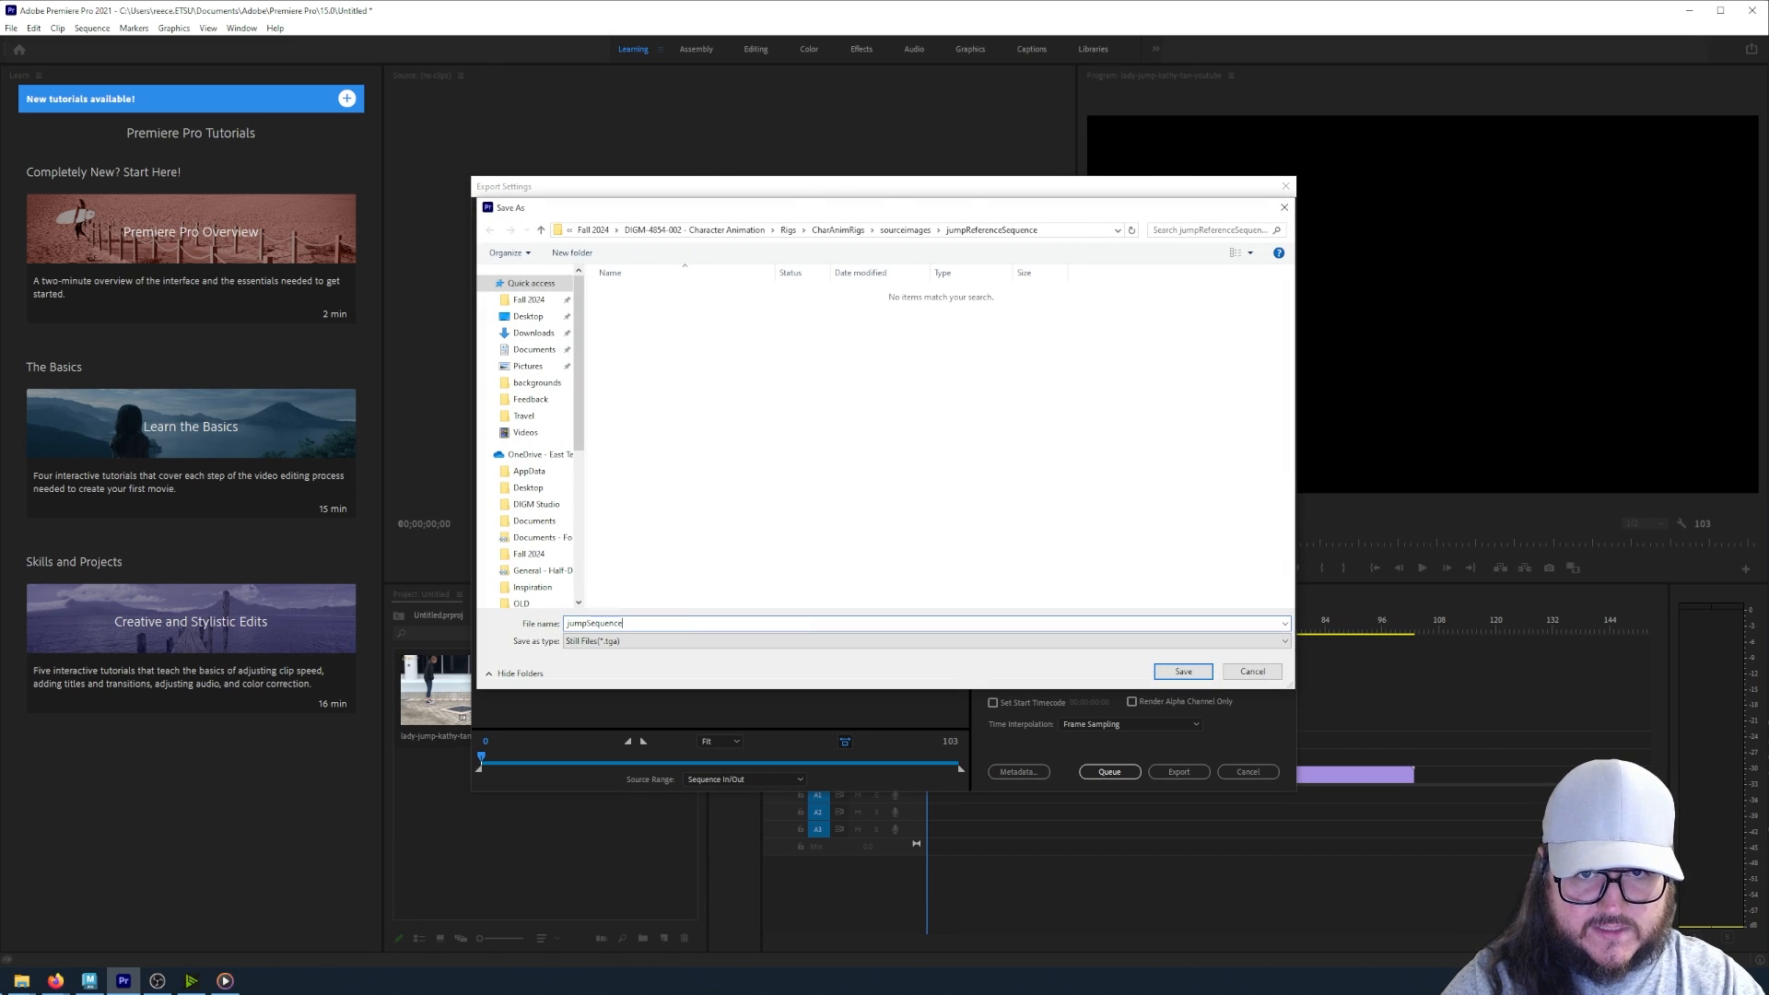
text(_)
key(Return)
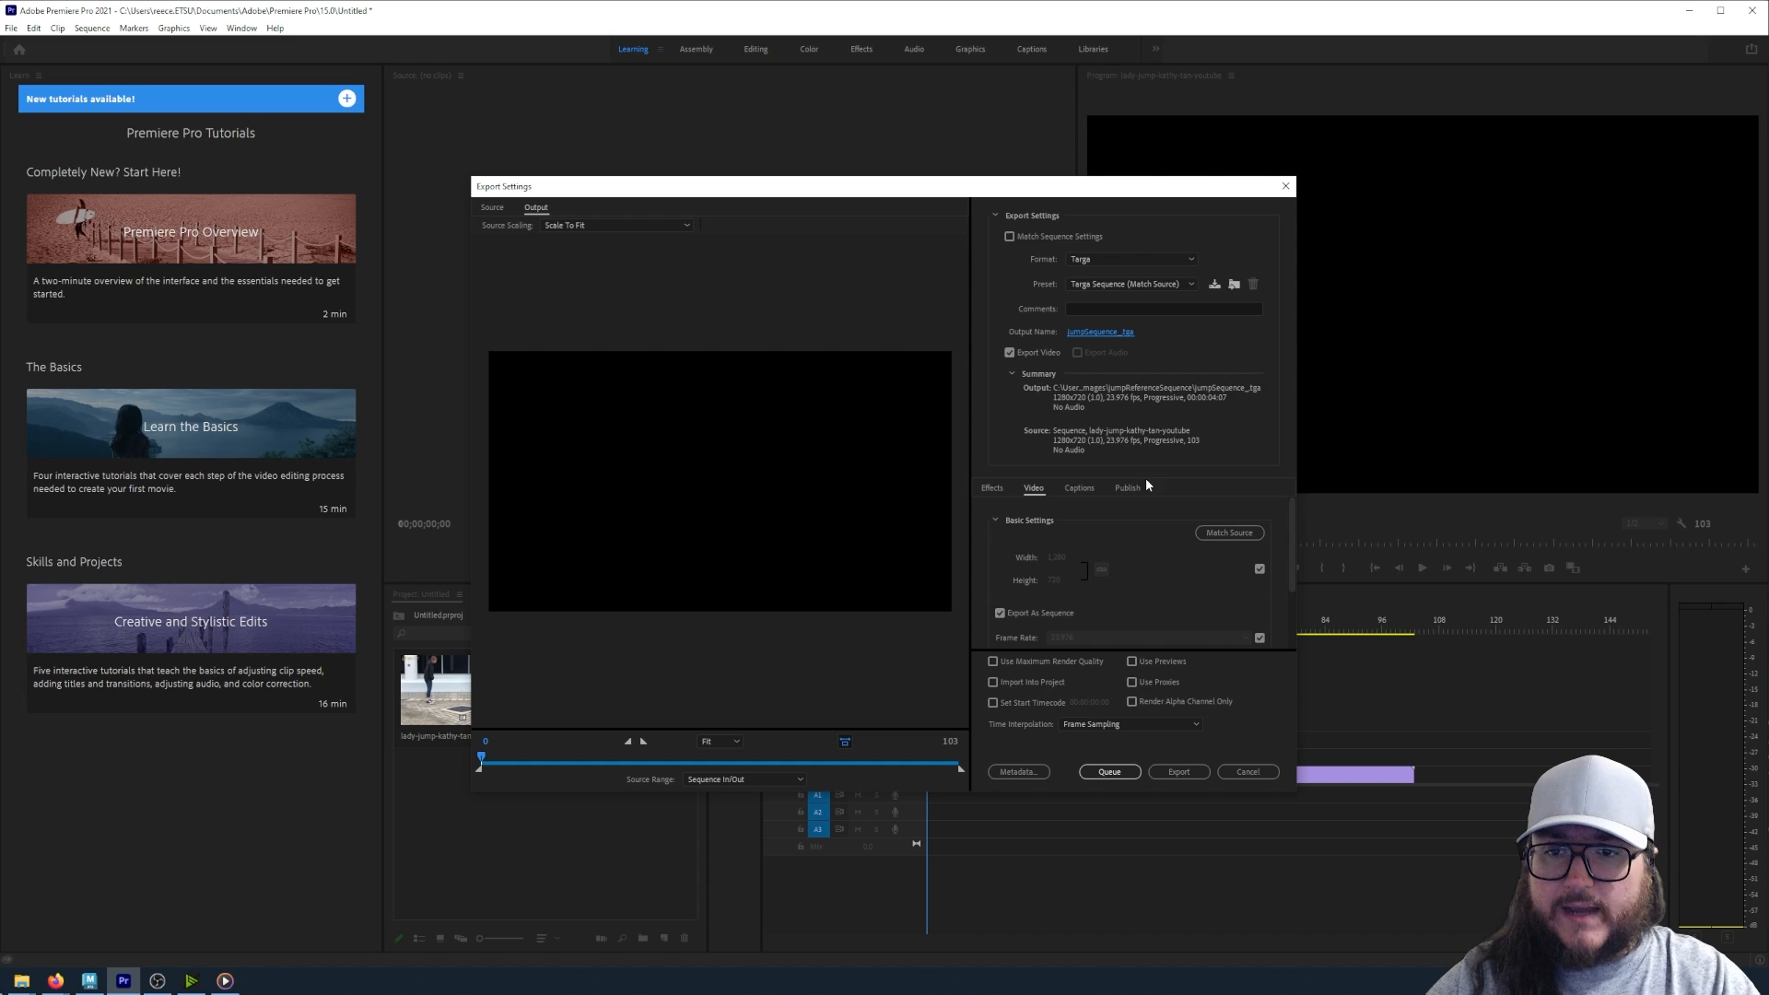
- Check the Targa Sequence (Match Source) preset and the Export As Sequence option, and export the image sequence
click(1181, 288)
click(1078, 304)
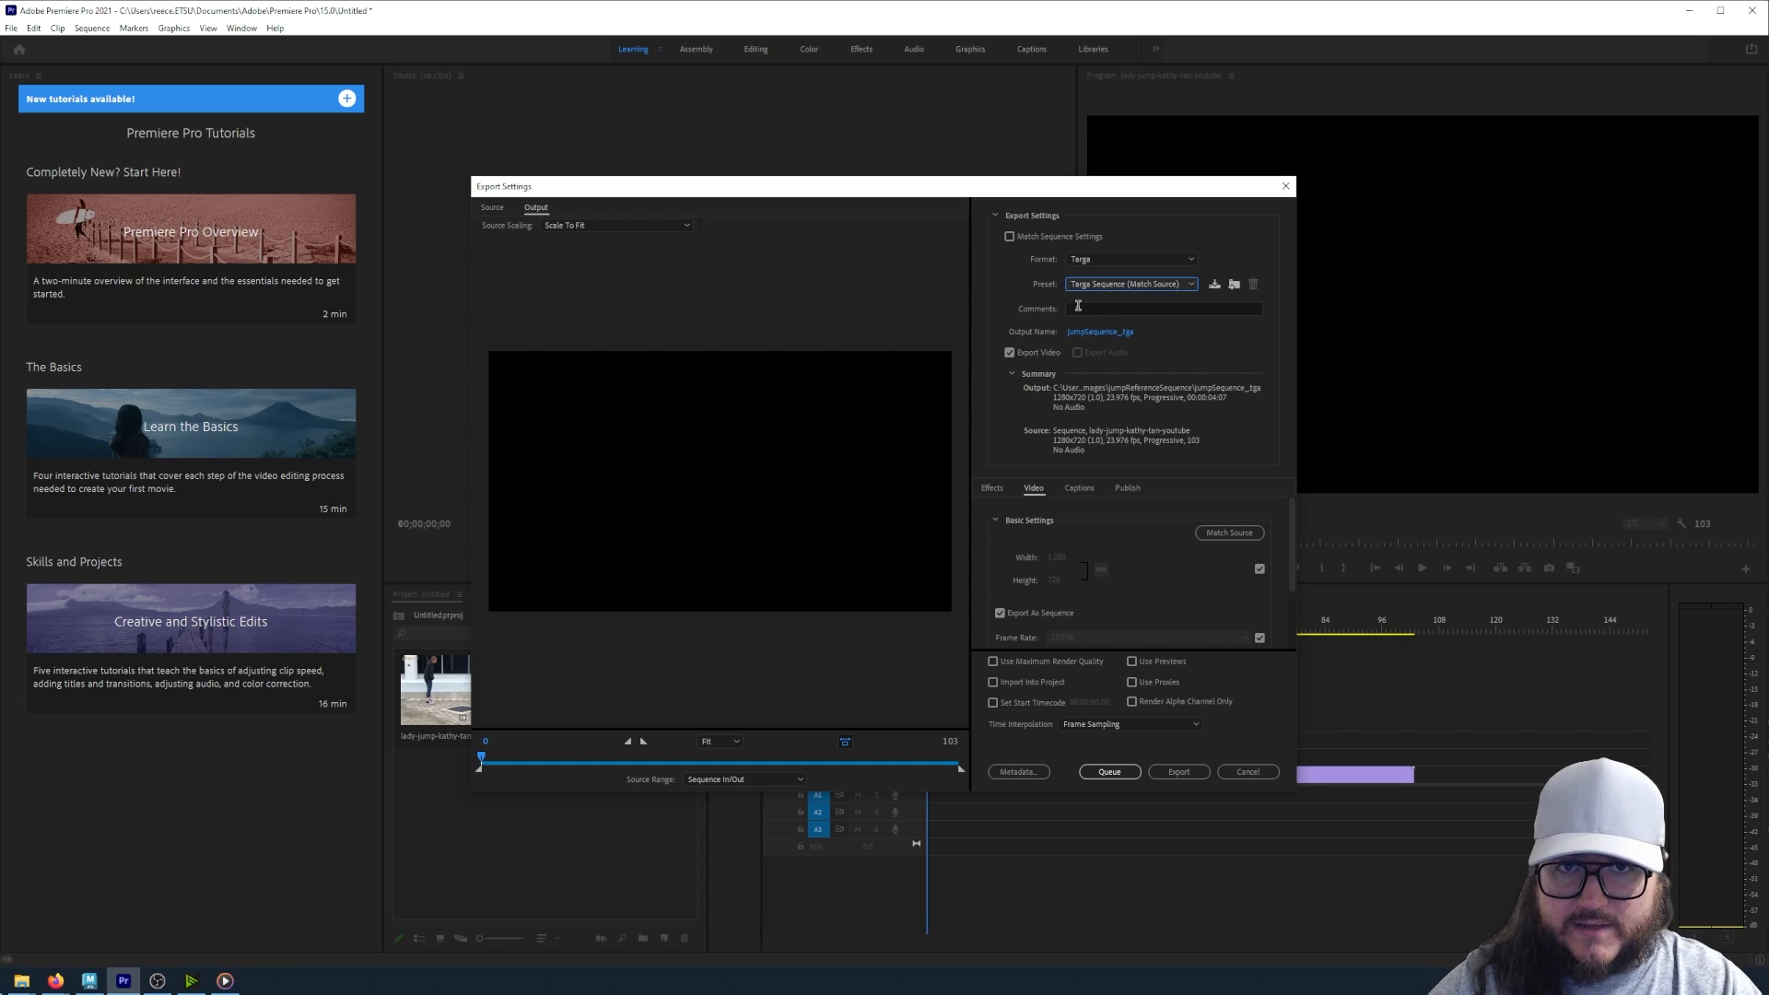
scroll(1211, 544, down, 2)
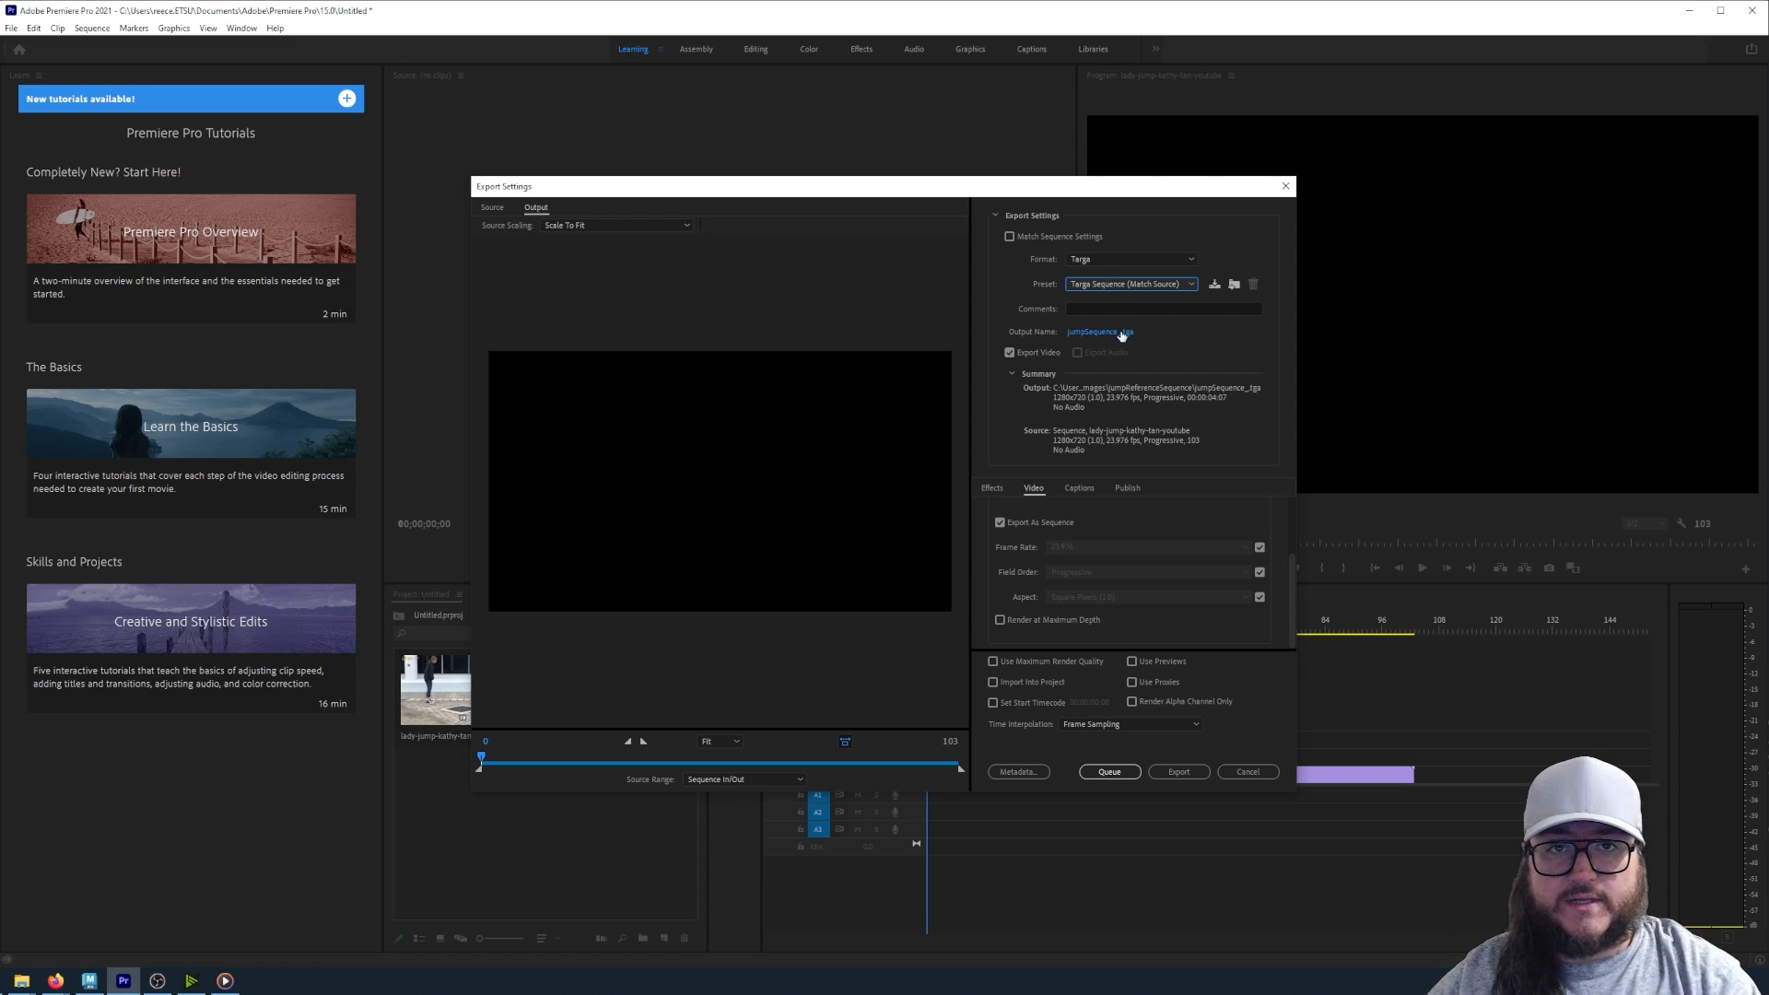
click(1203, 772)
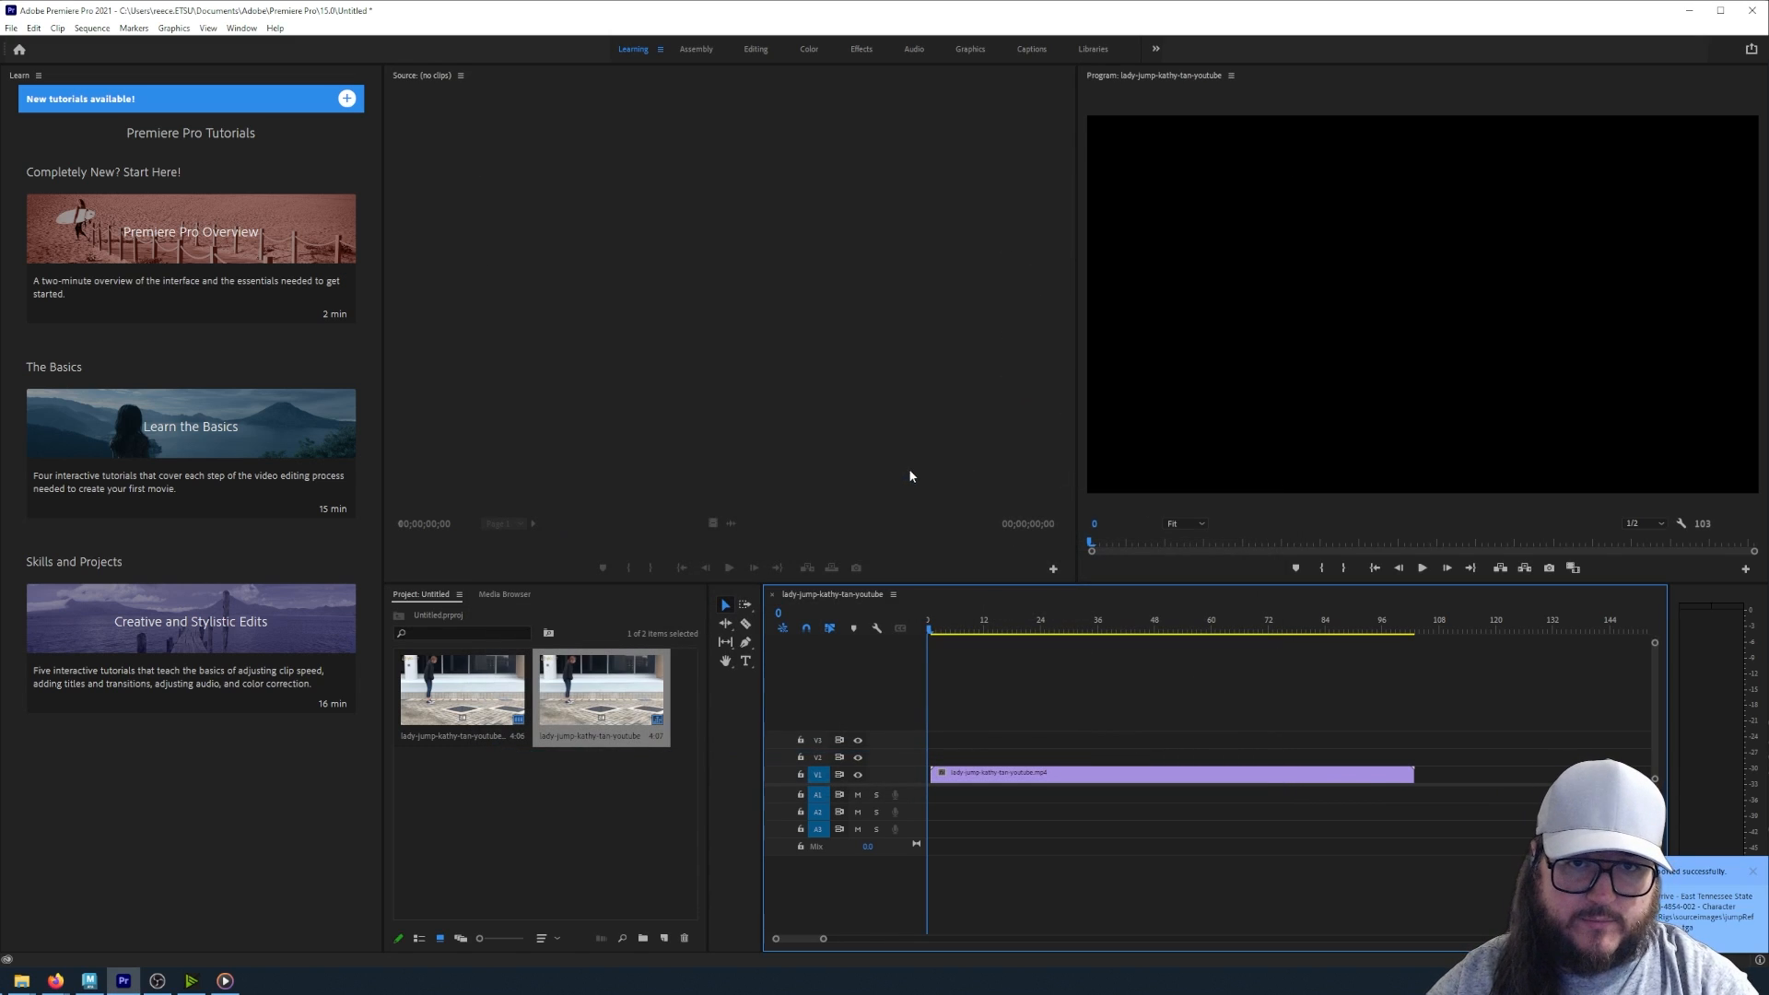
- Switch to File Explorer and check the frame numbering of the newly exported jumpSequence_ files
key(alt+Tab)
click(907, 385)
click(834, 386)
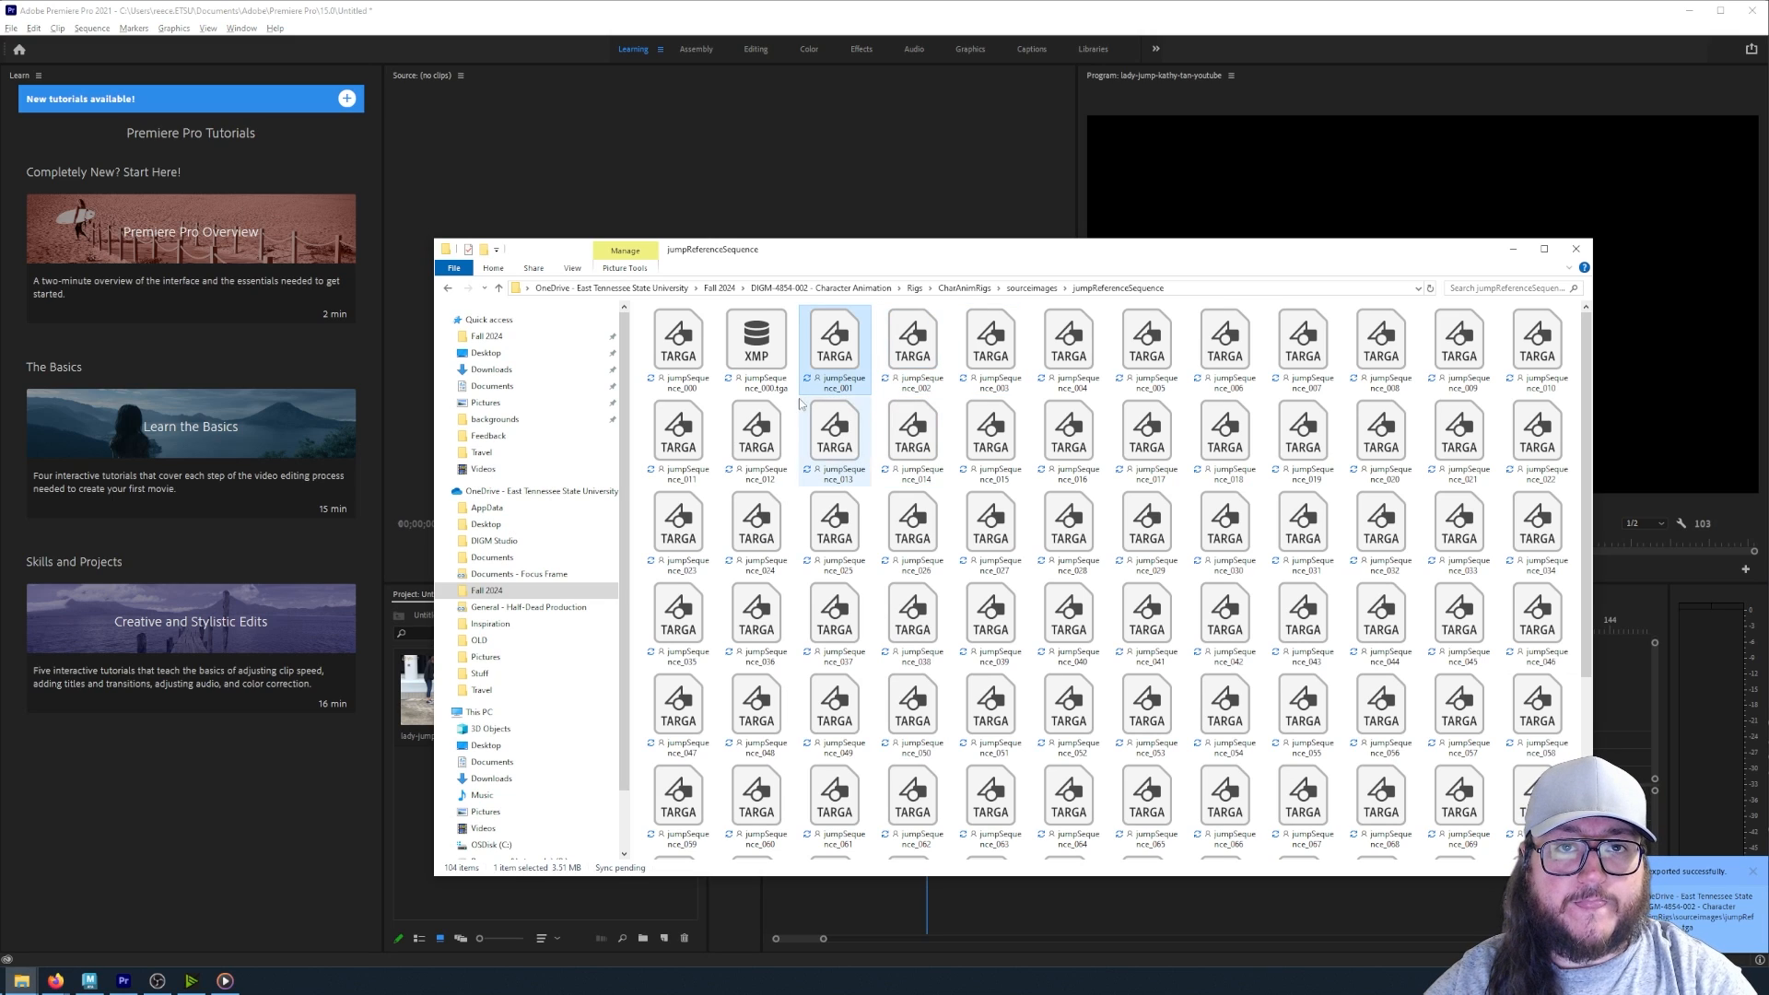
- Check the XMP file and the first numbered Targa images, 001 to 003, in the jumpReferenceSequence folder
click(767, 392)
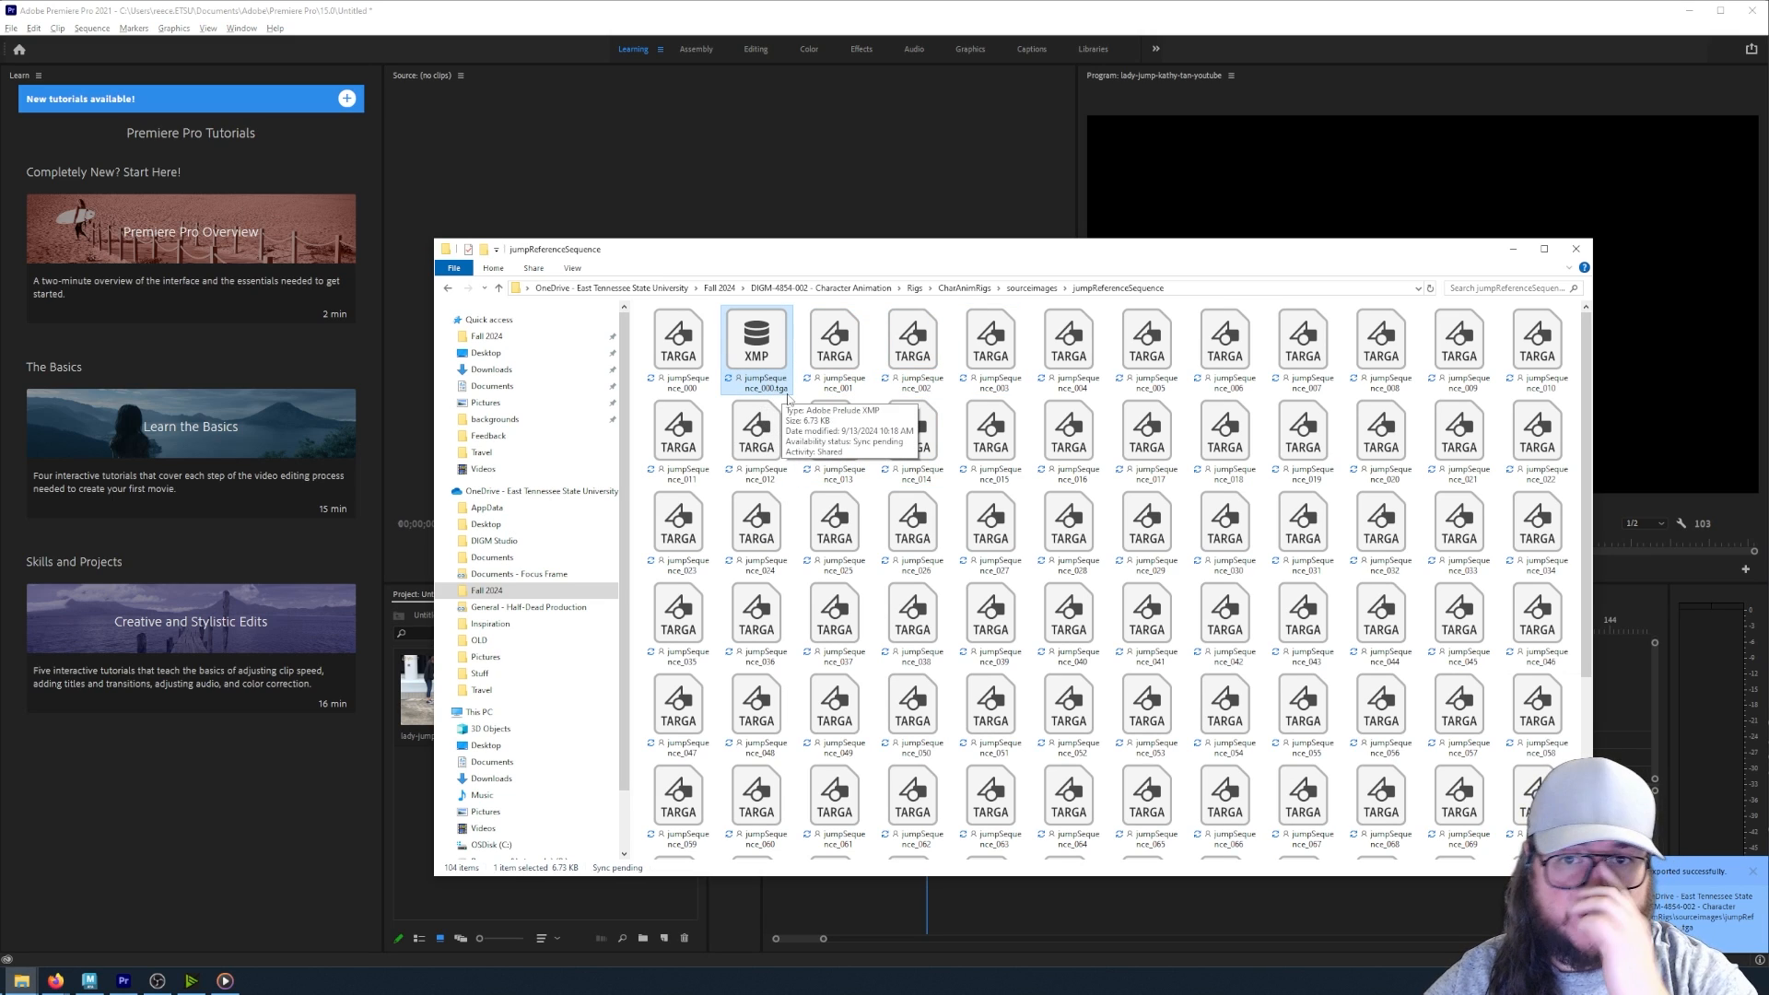
click(843, 383)
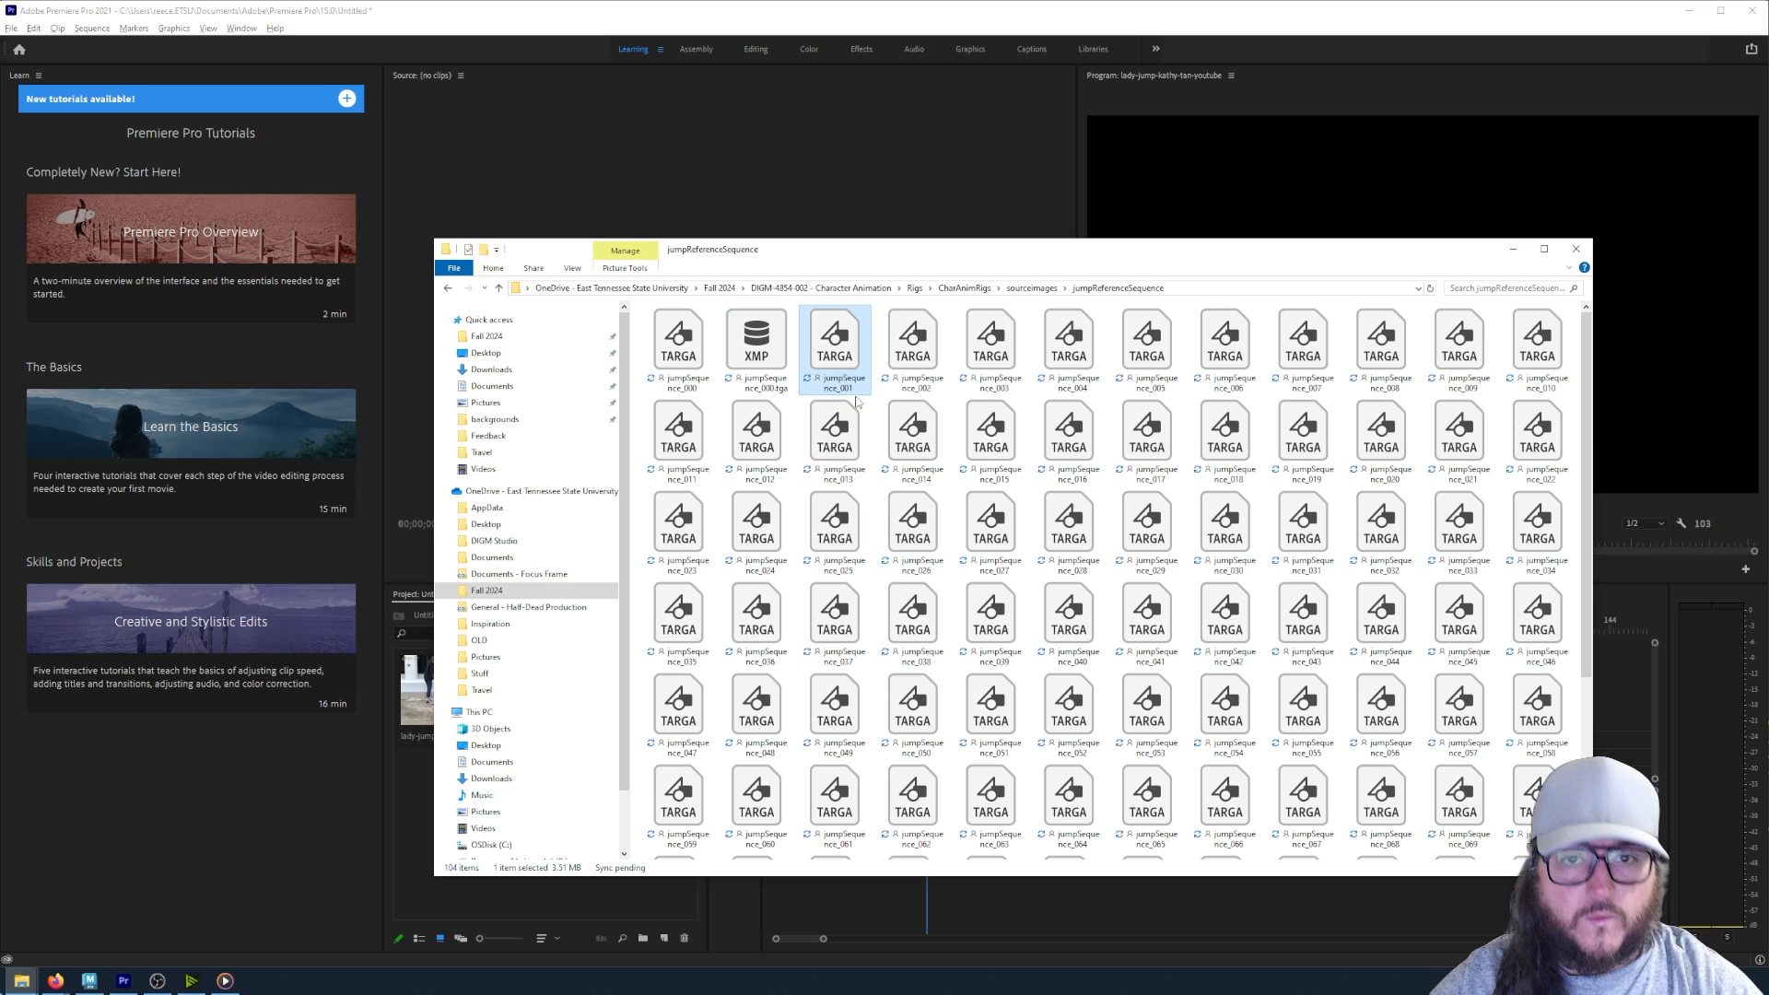
click(911, 389)
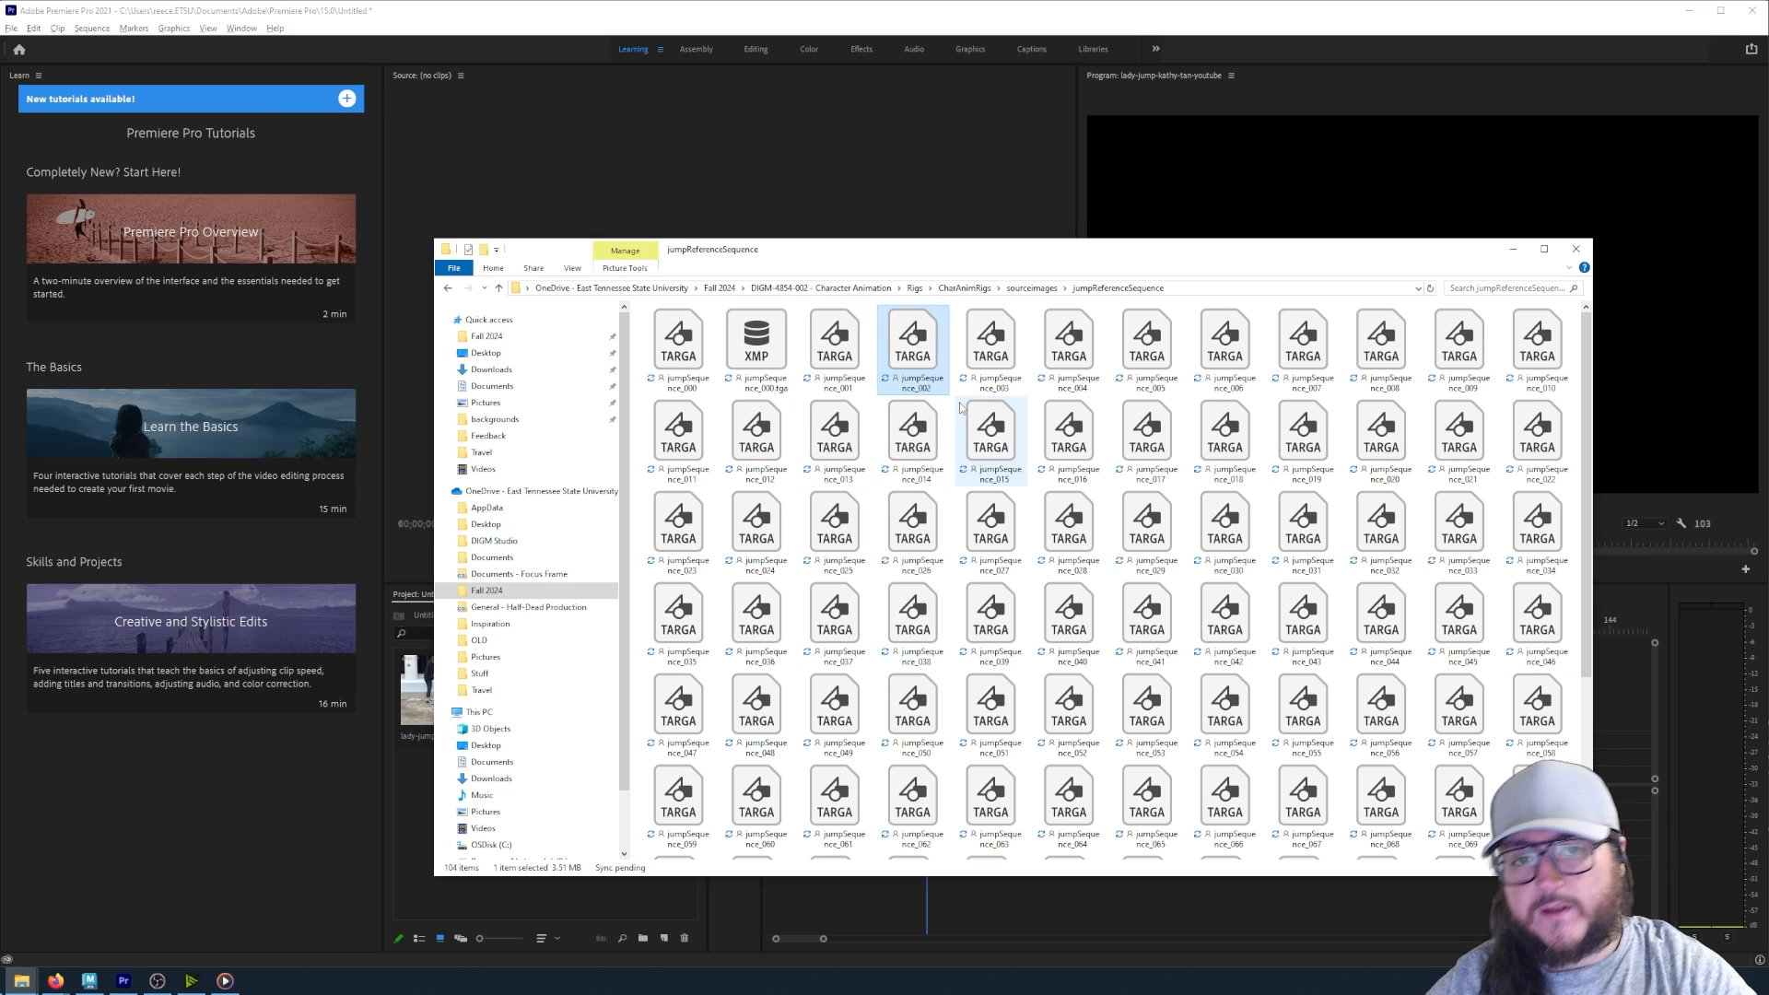
click(993, 344)
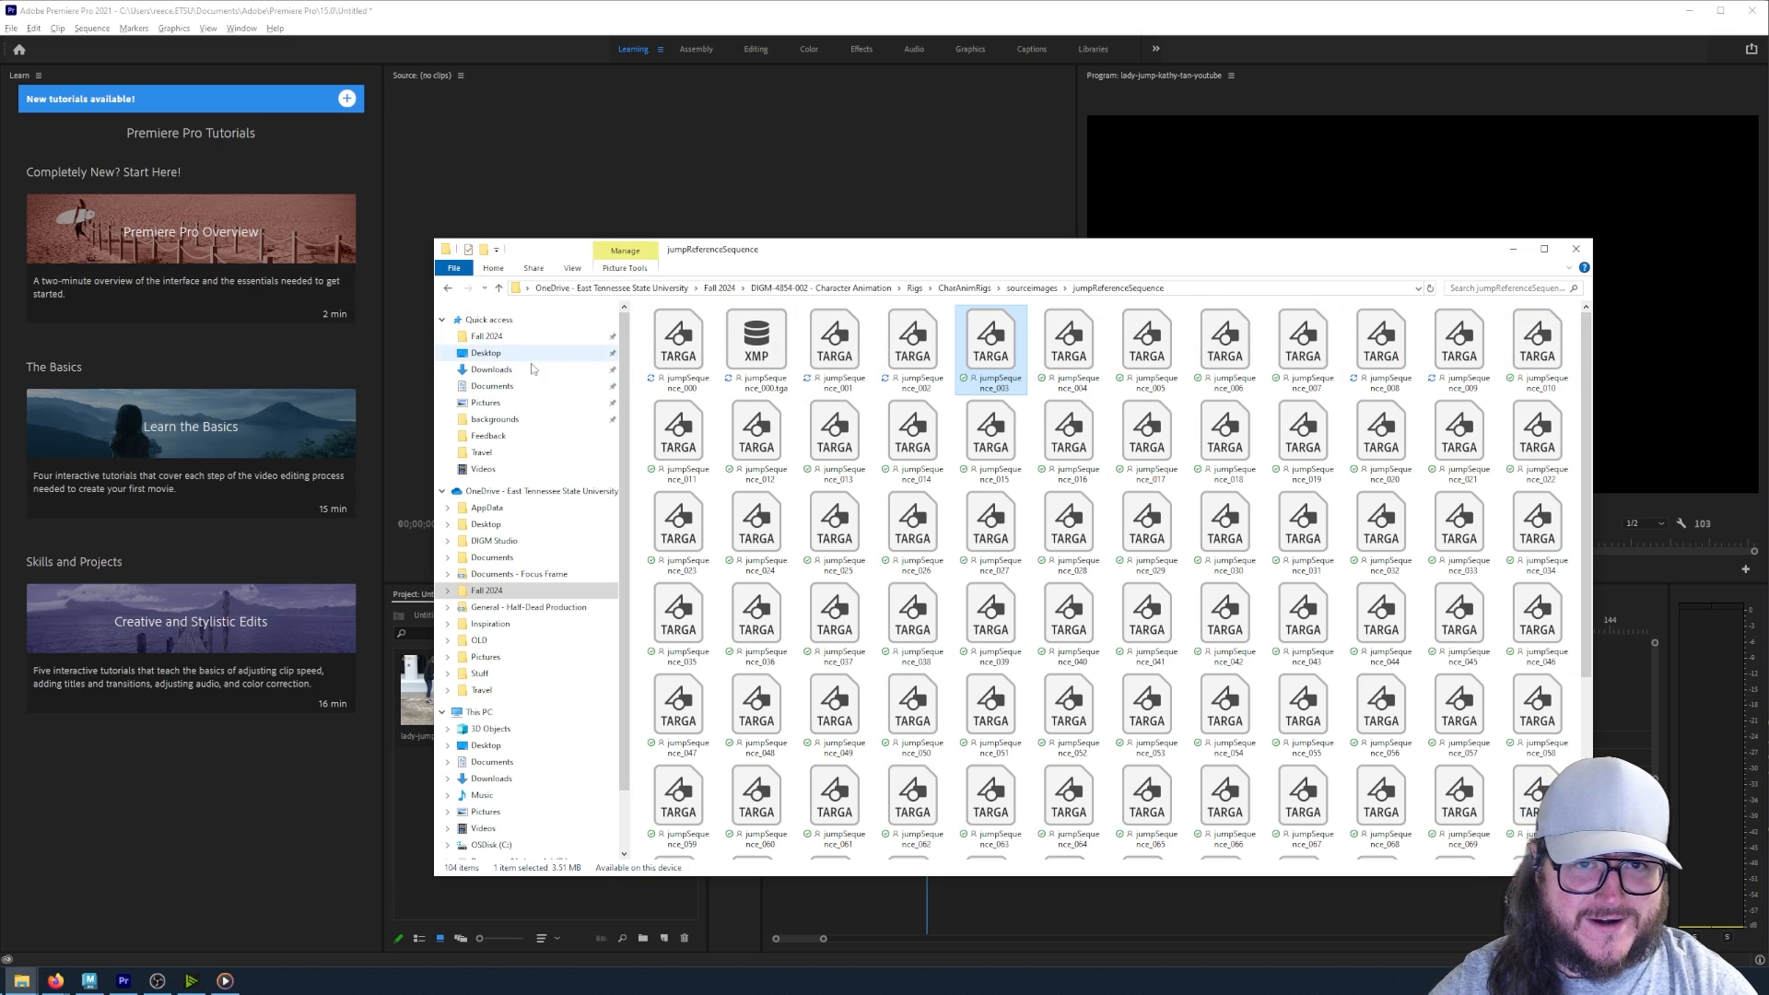
- Delete the jumpSequence_000 Targa image and its accompanying XMP file, and check the remaining sequence from jumpSequence_001
drag(839, 256, 737, 269)
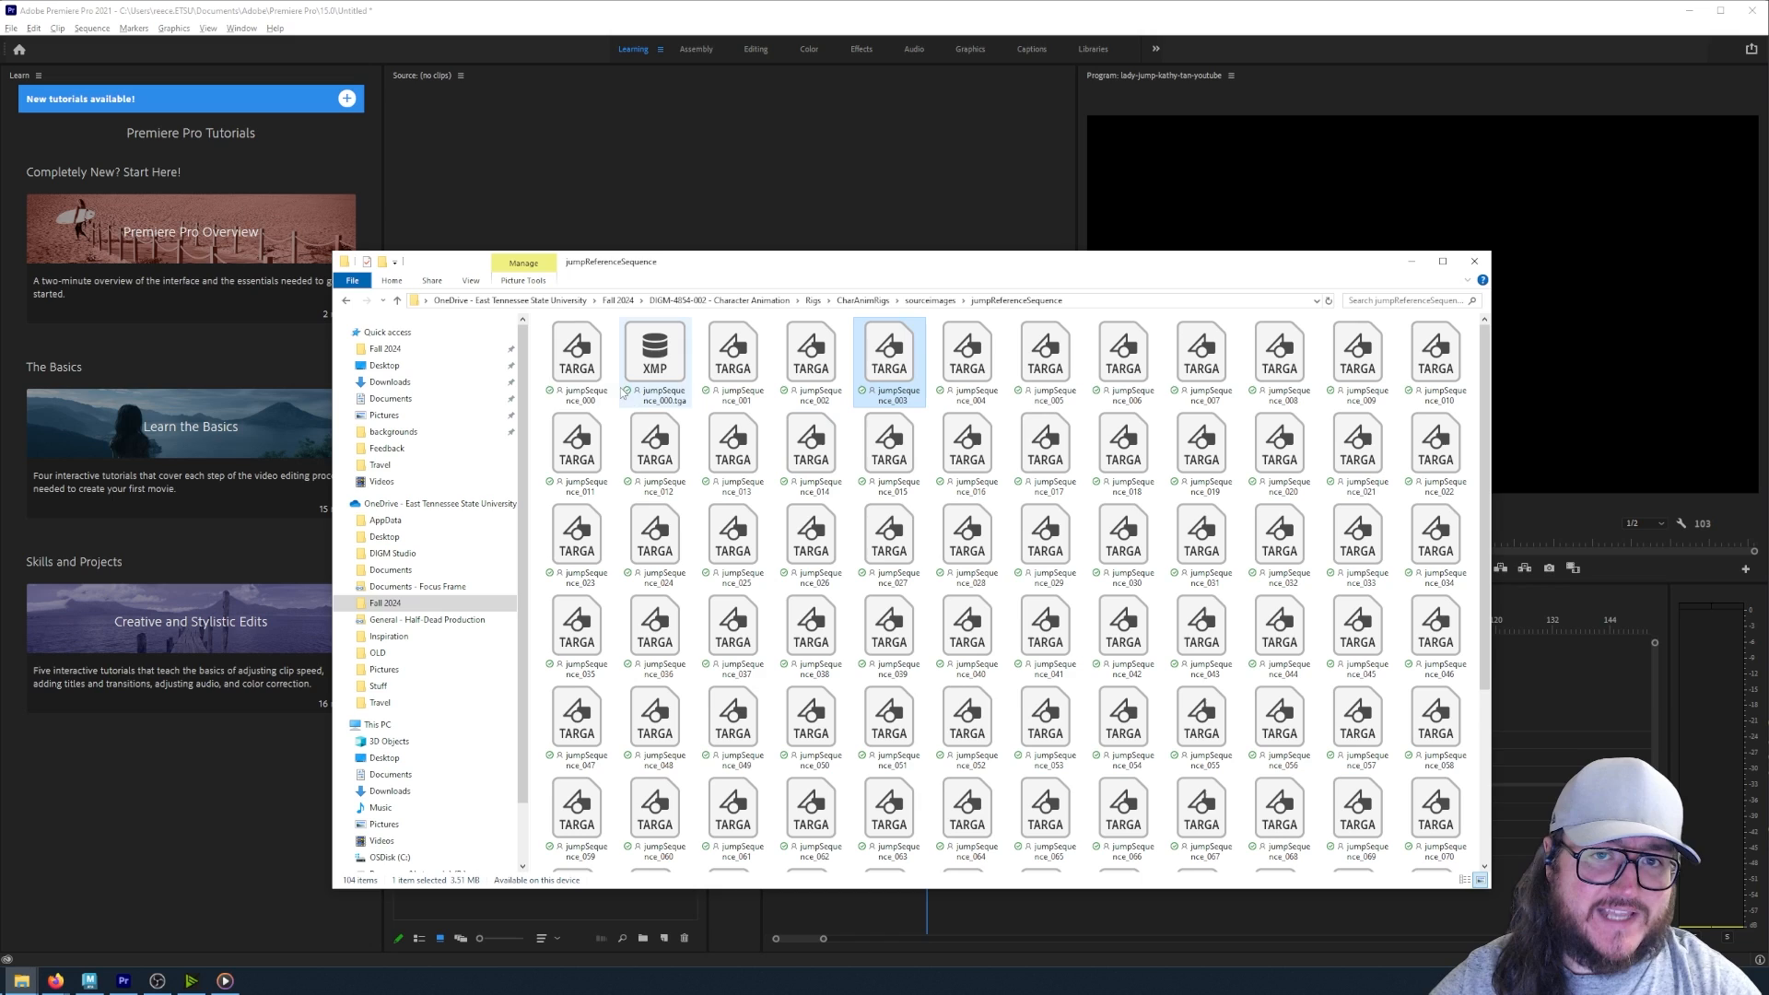
click(594, 369)
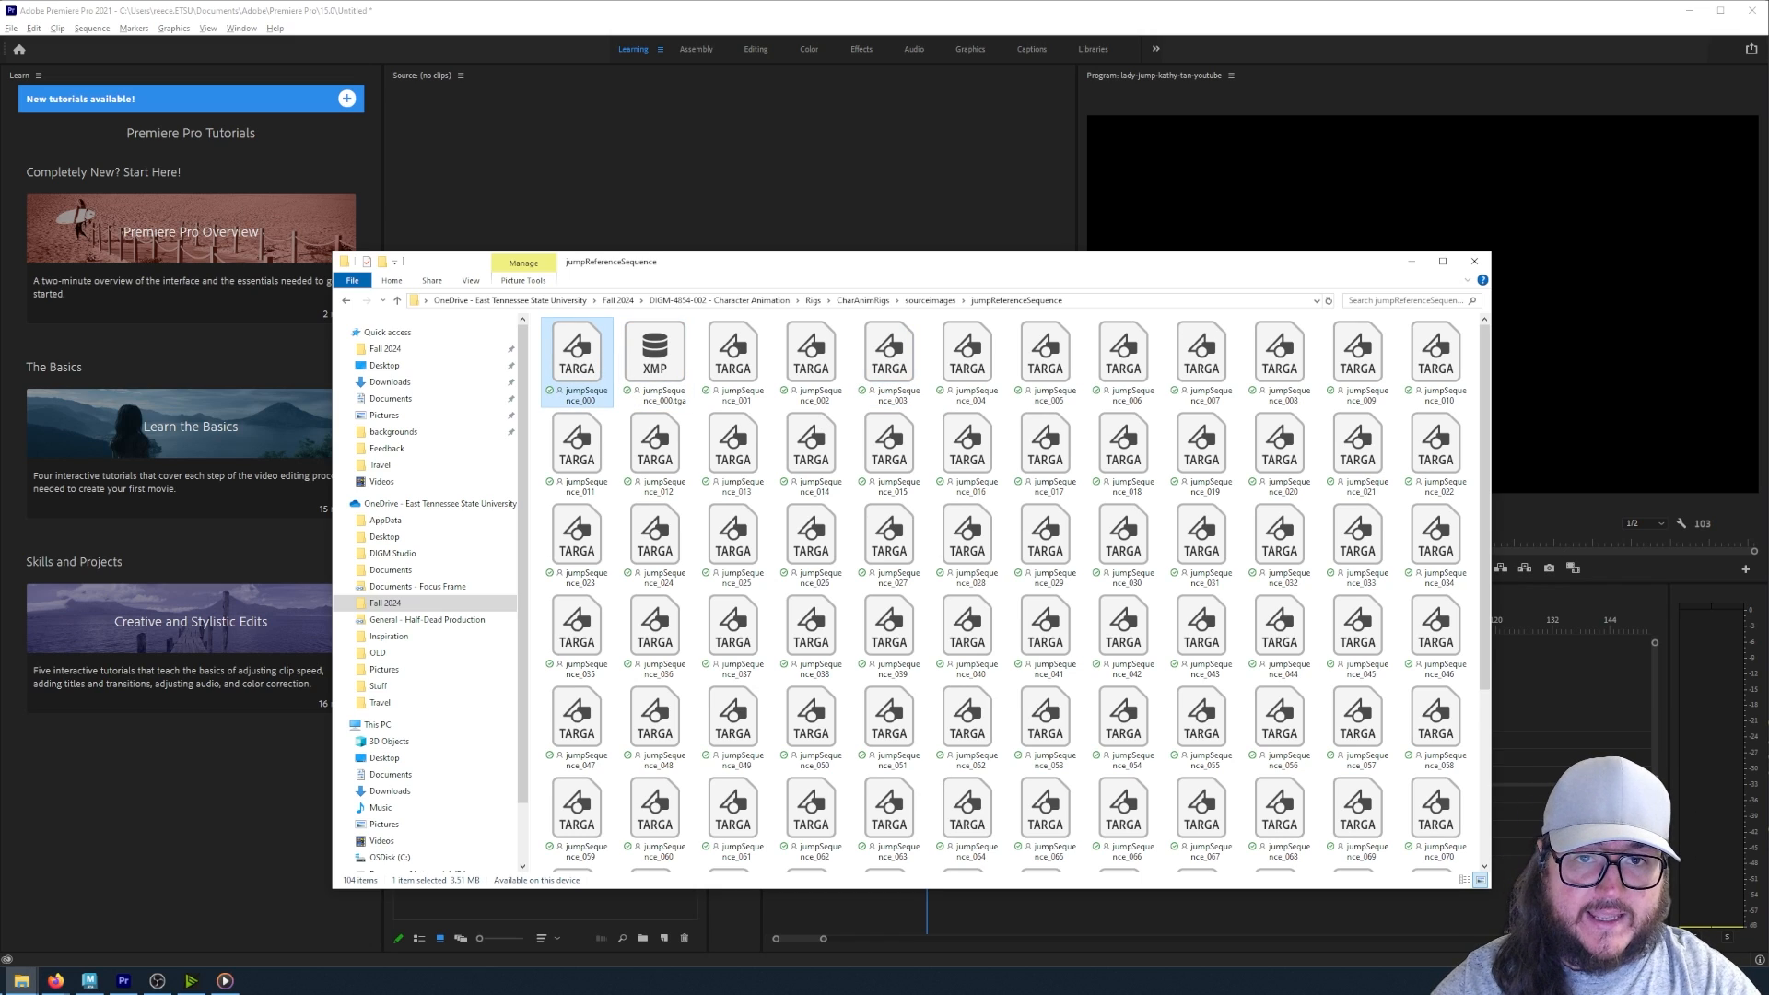
ctrl+click(655, 362)
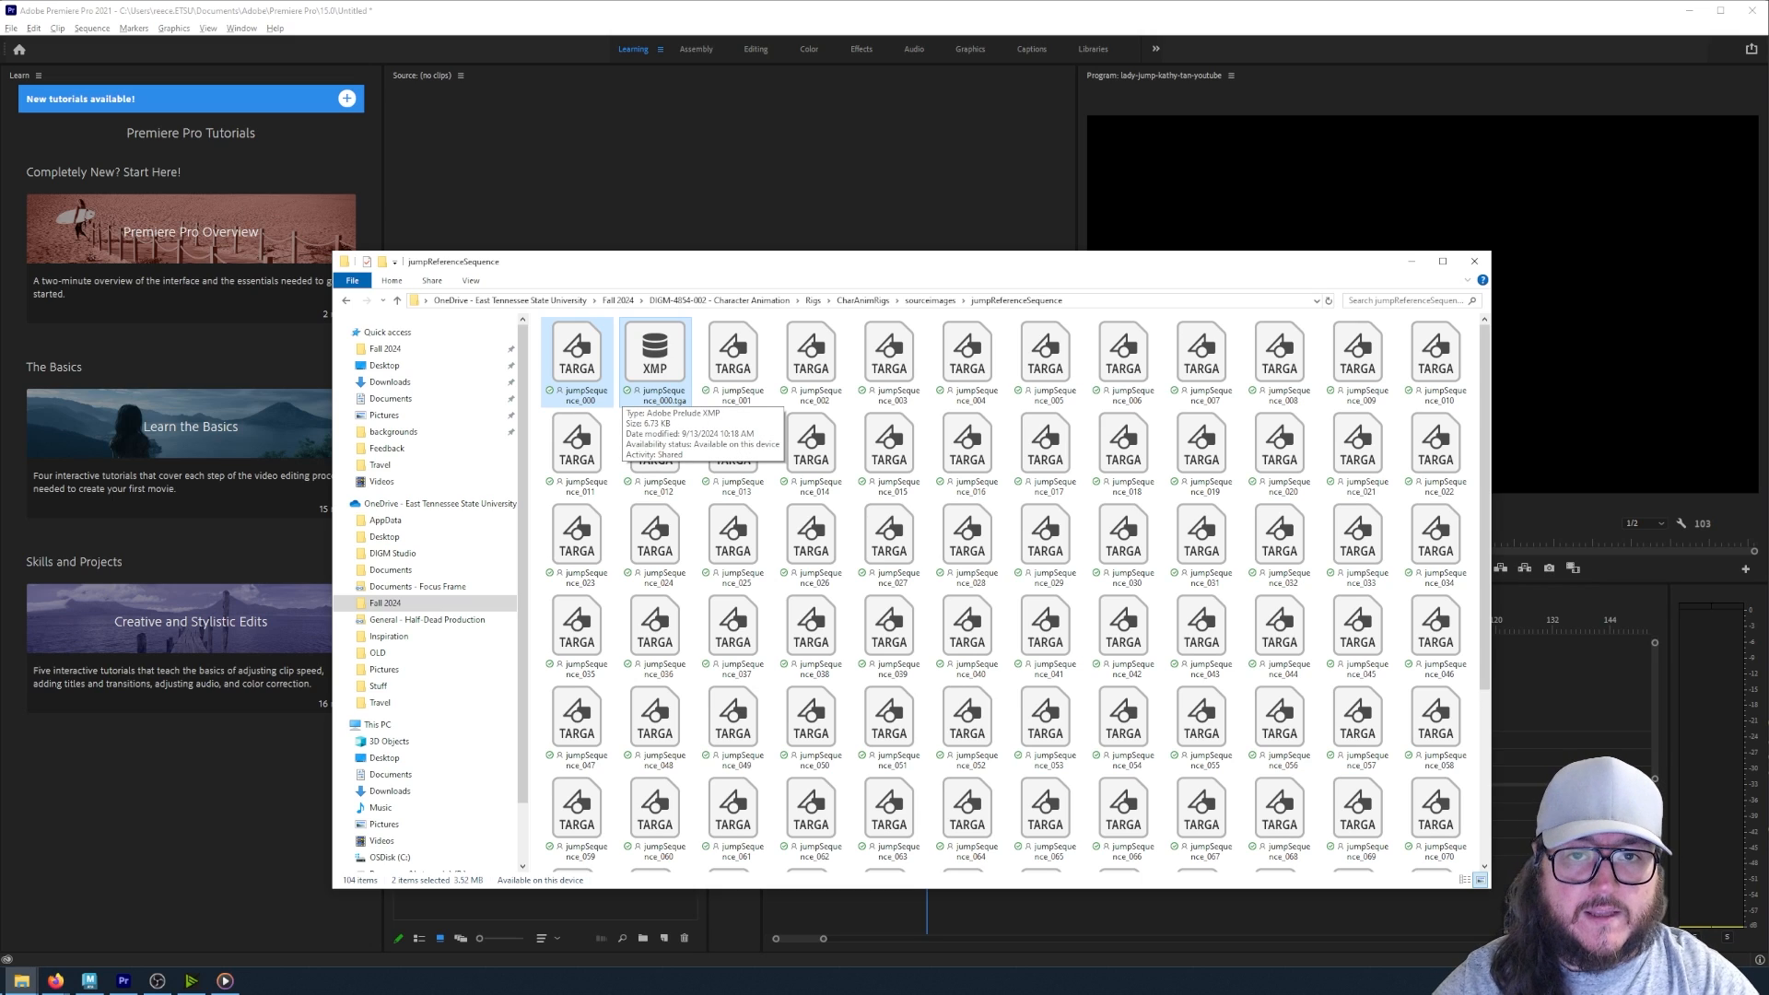
key(Delete)
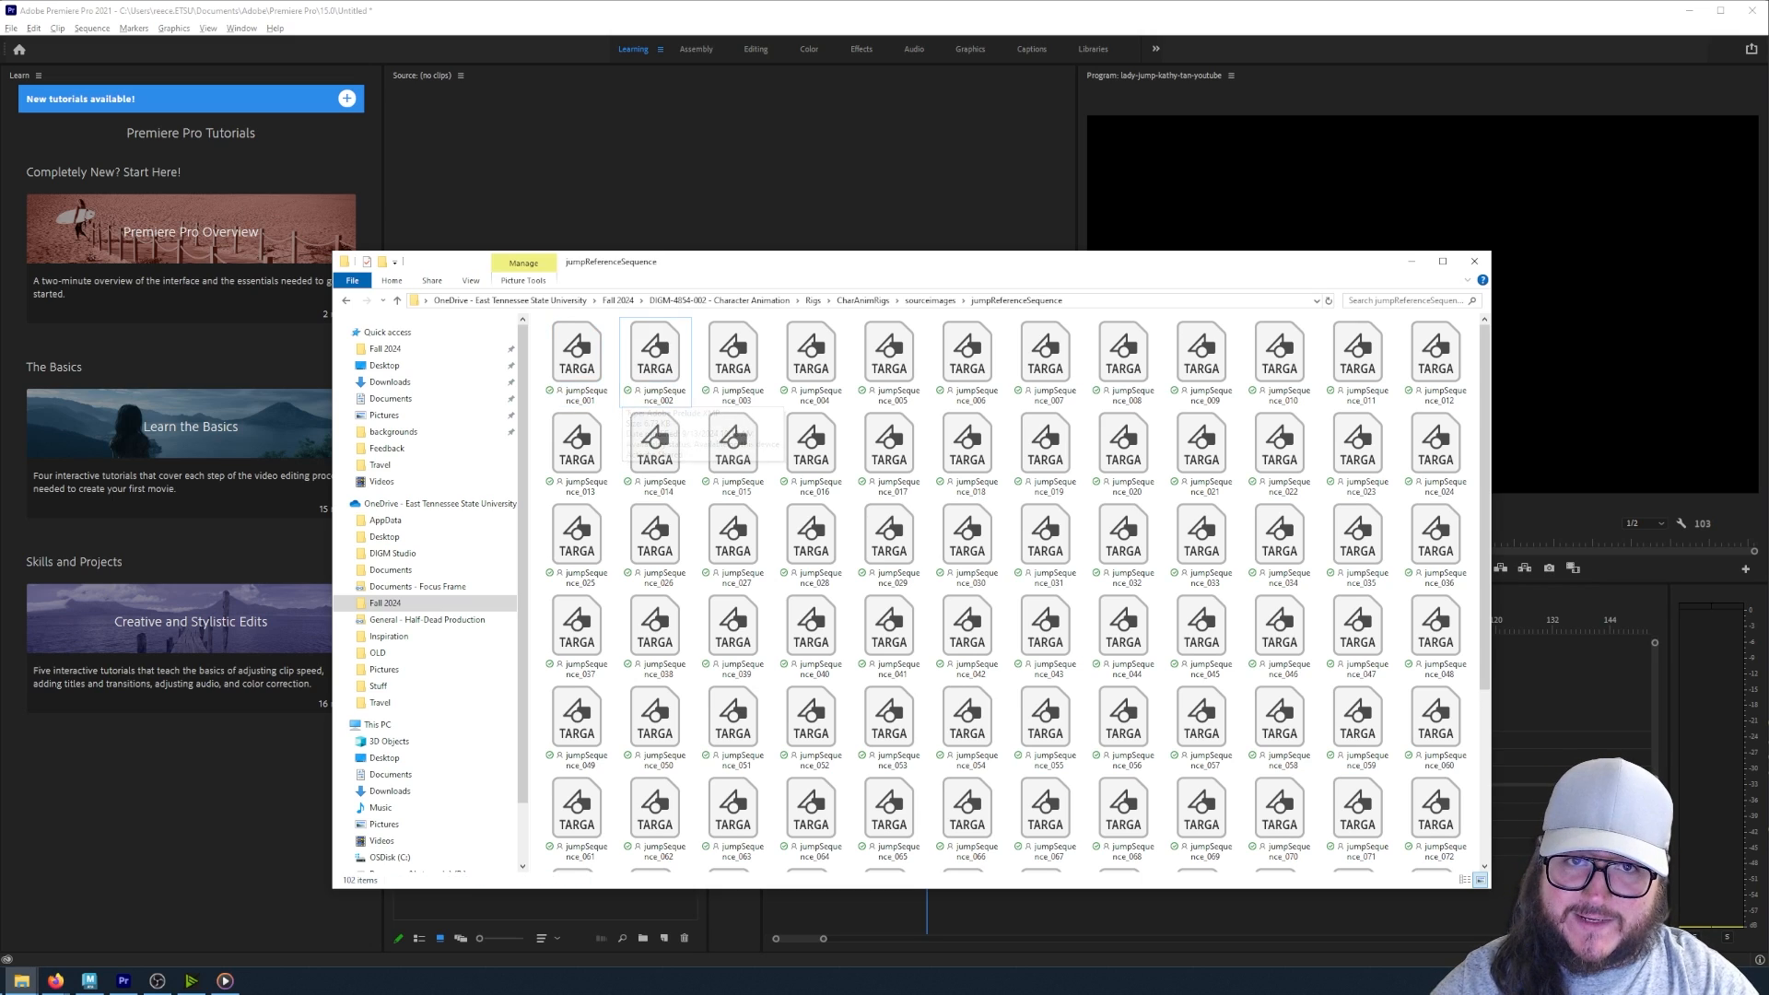
scroll(792, 442, down, 3)
scroll(793, 441, up, 3)
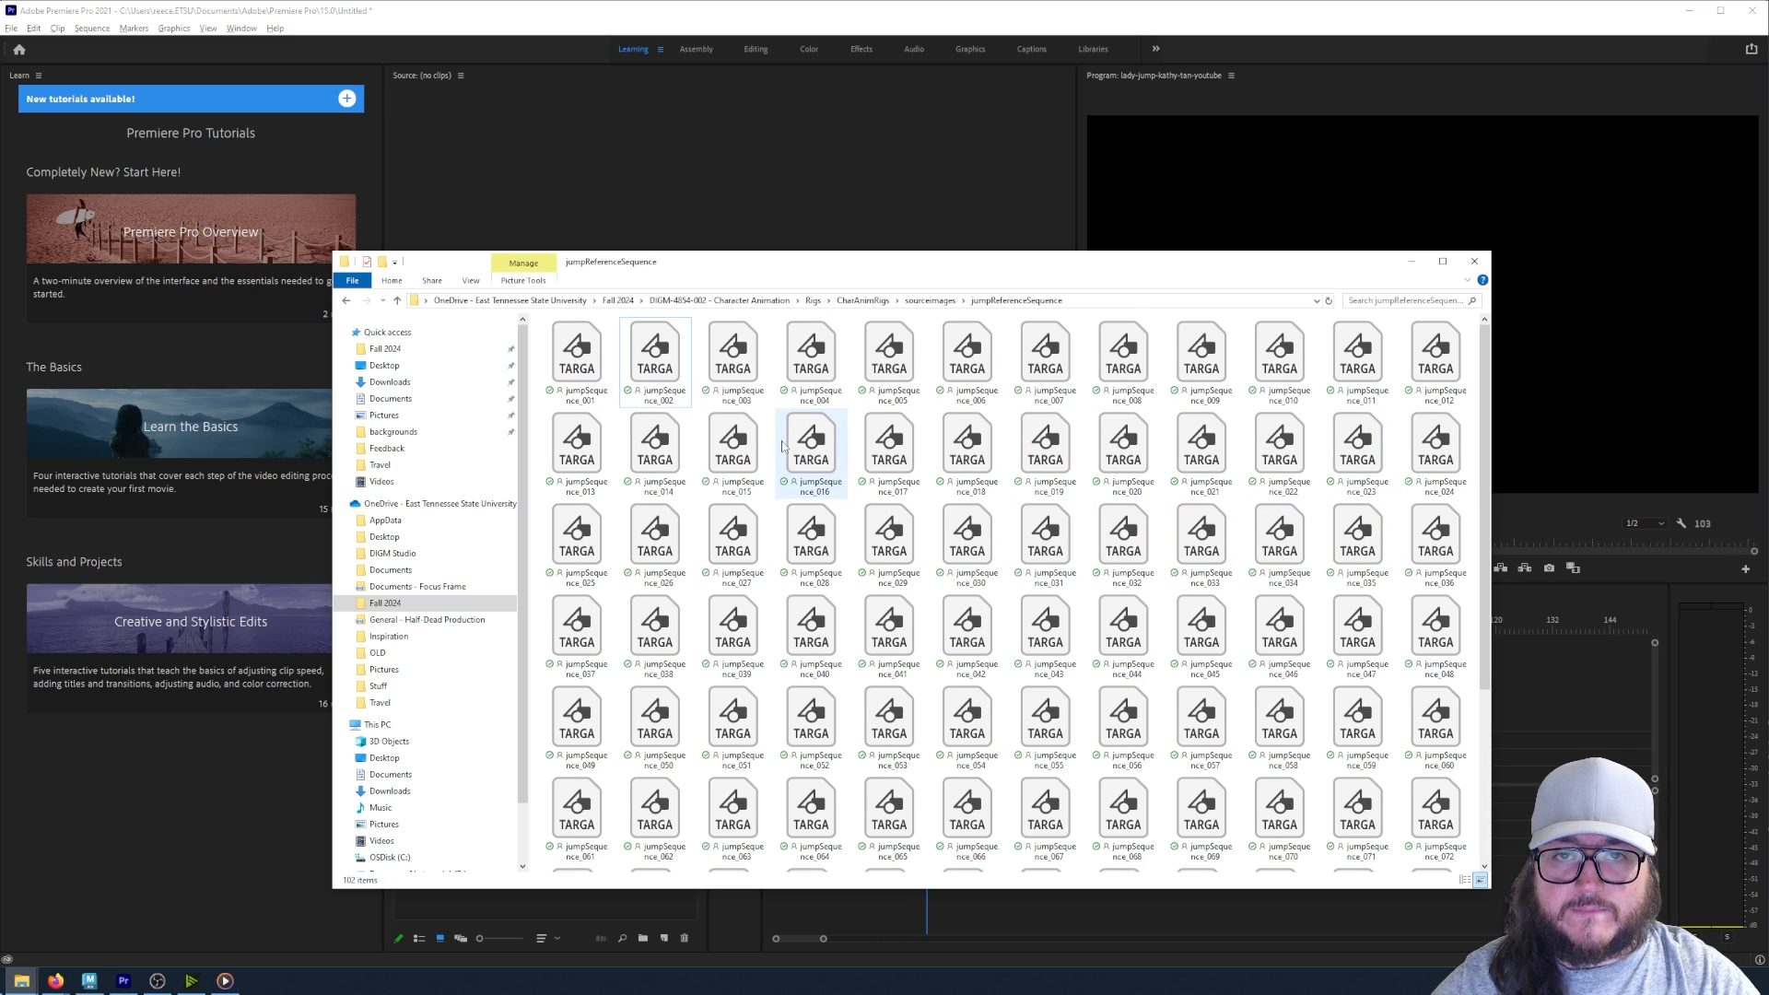
click(577, 359)
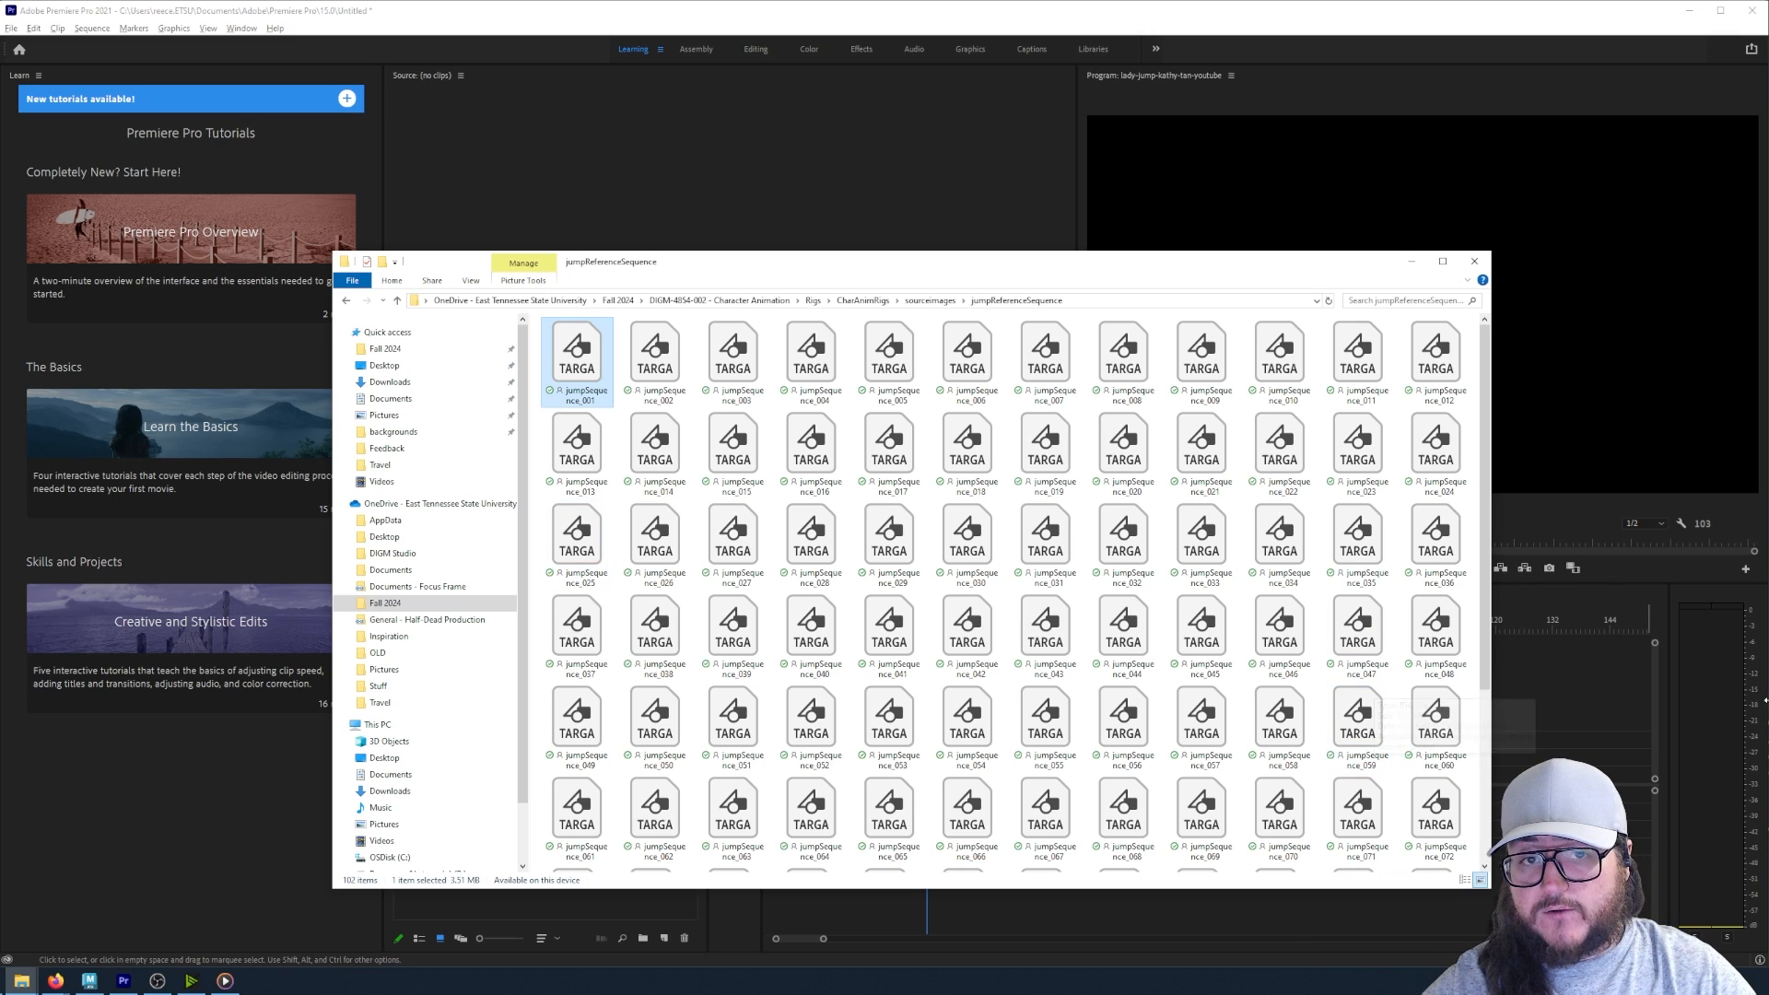
- Switch to Premiere Pro to check where the clip starts on the timeline, and return to the jumpReferenceSequence folder in File Explorer
click(1535, 667)
drag(953, 631, 905, 749)
scroll(905, 772, up, 10)
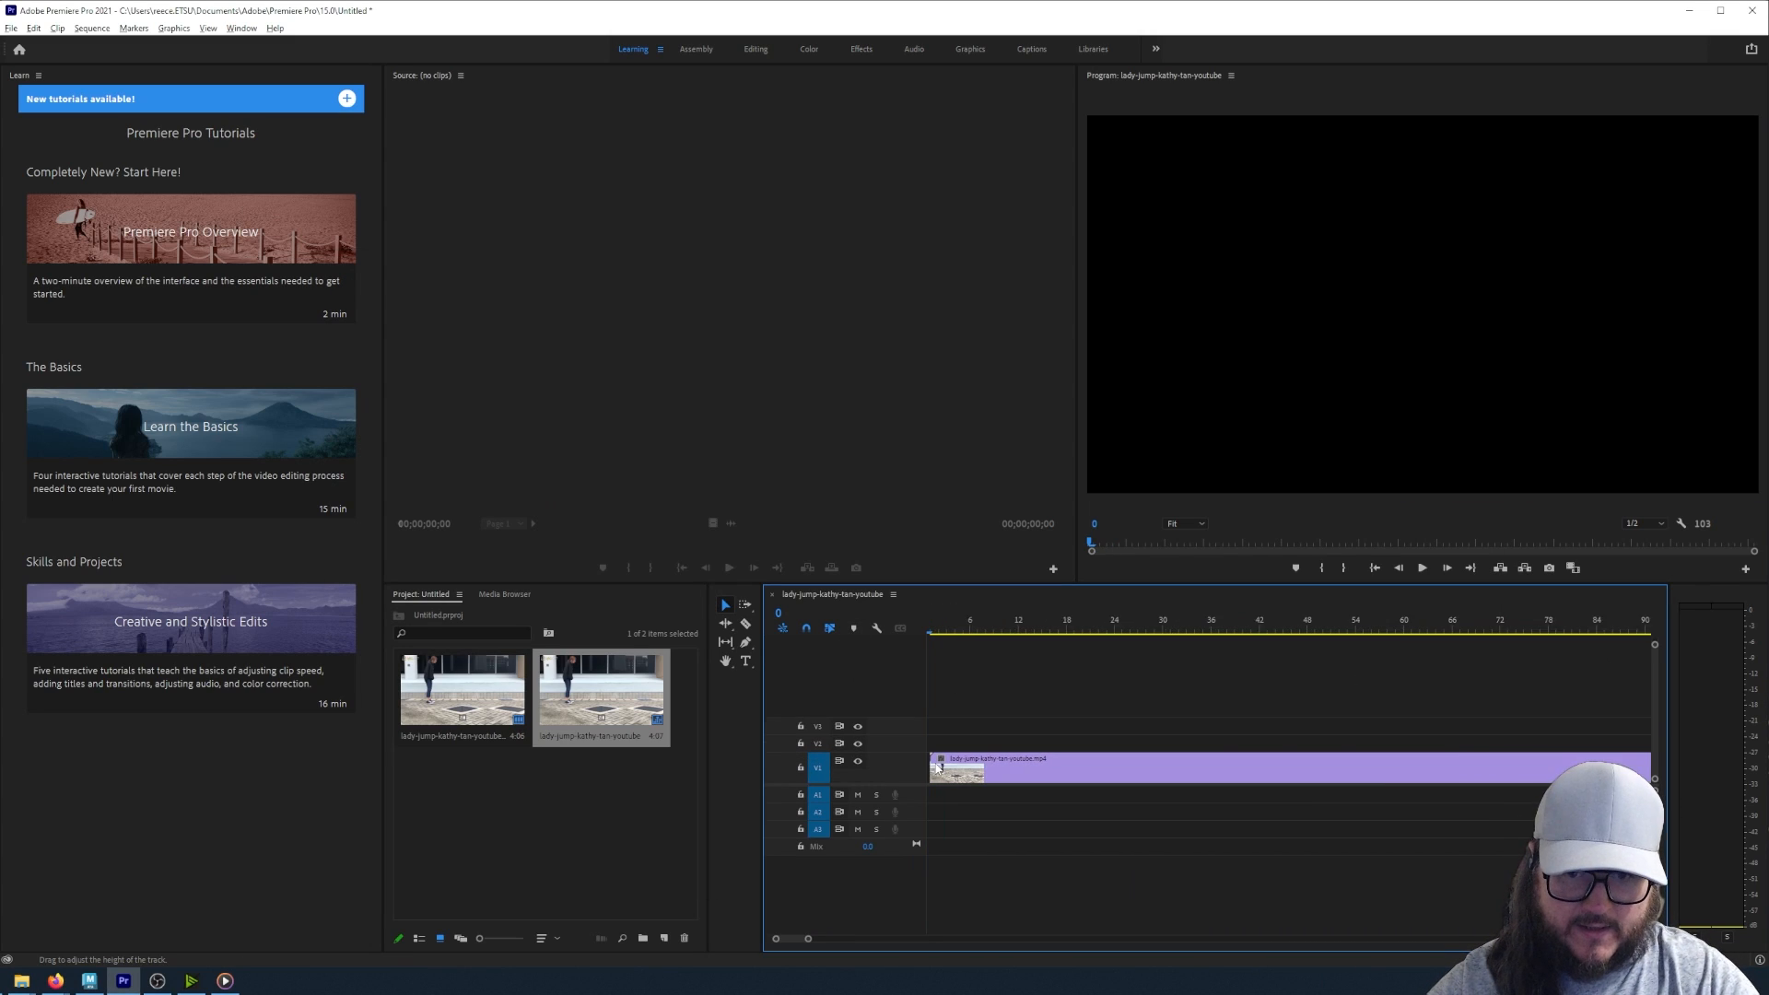
drag(785, 942, 774, 942)
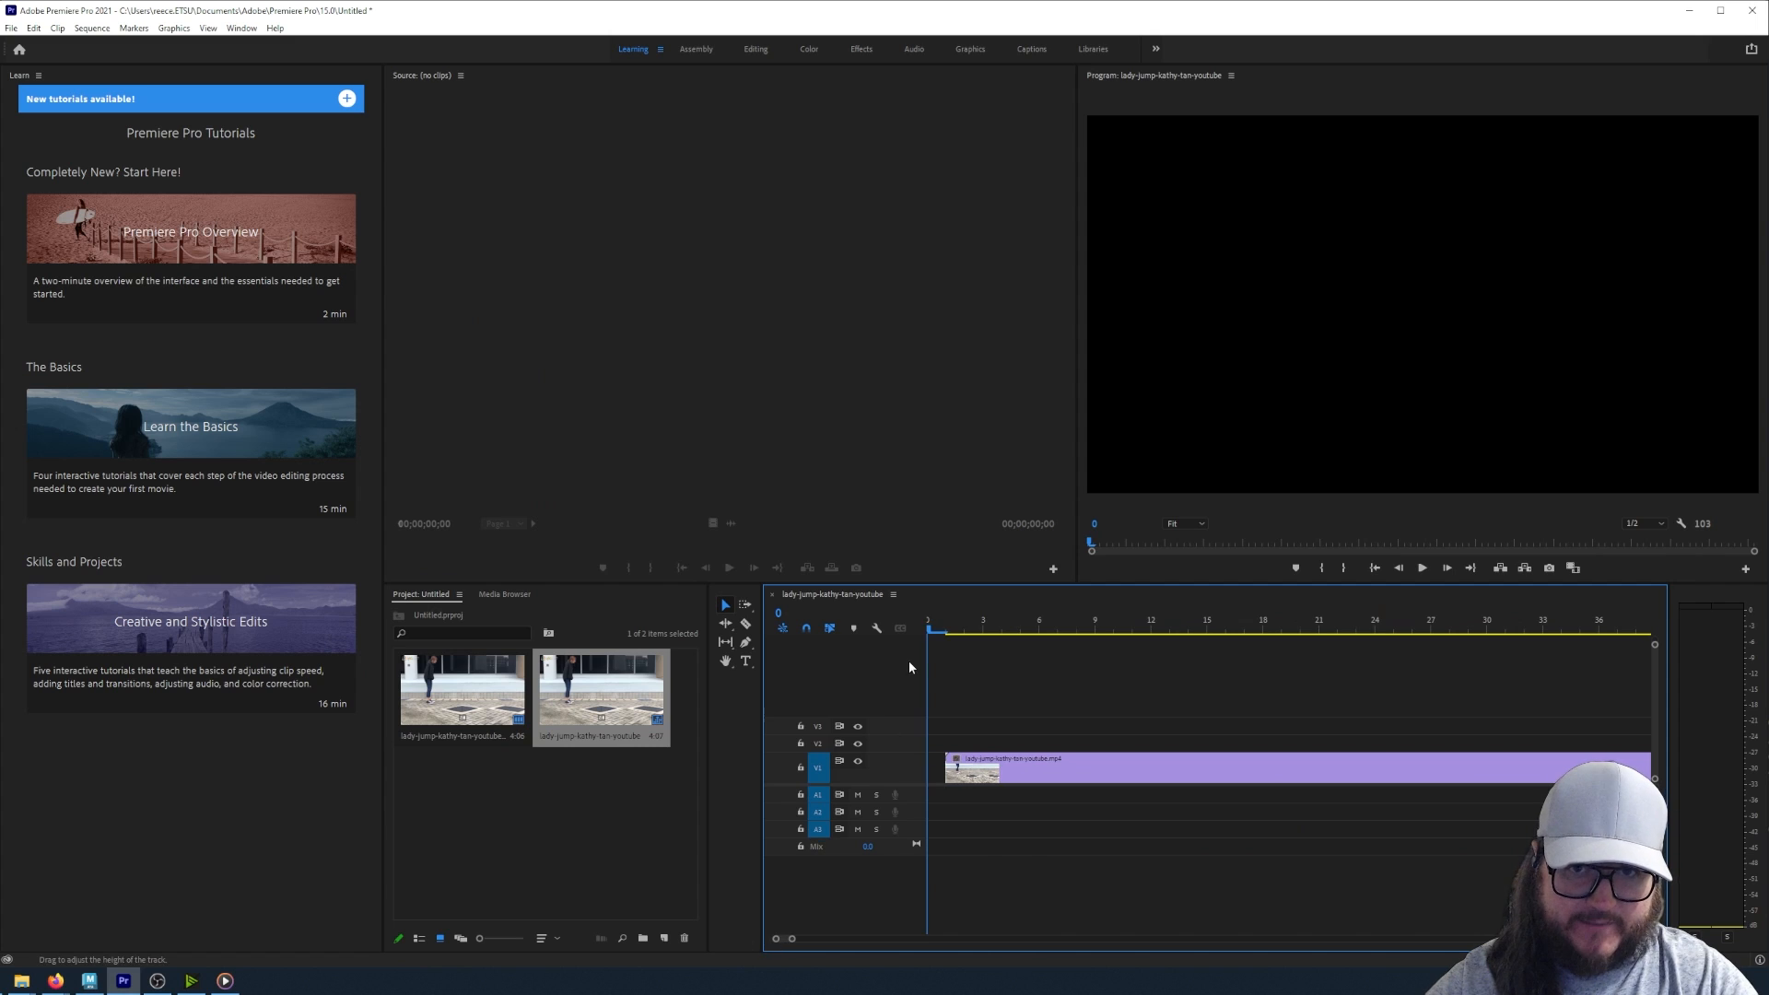
drag(936, 627, 932, 665)
key(alt+Tab)
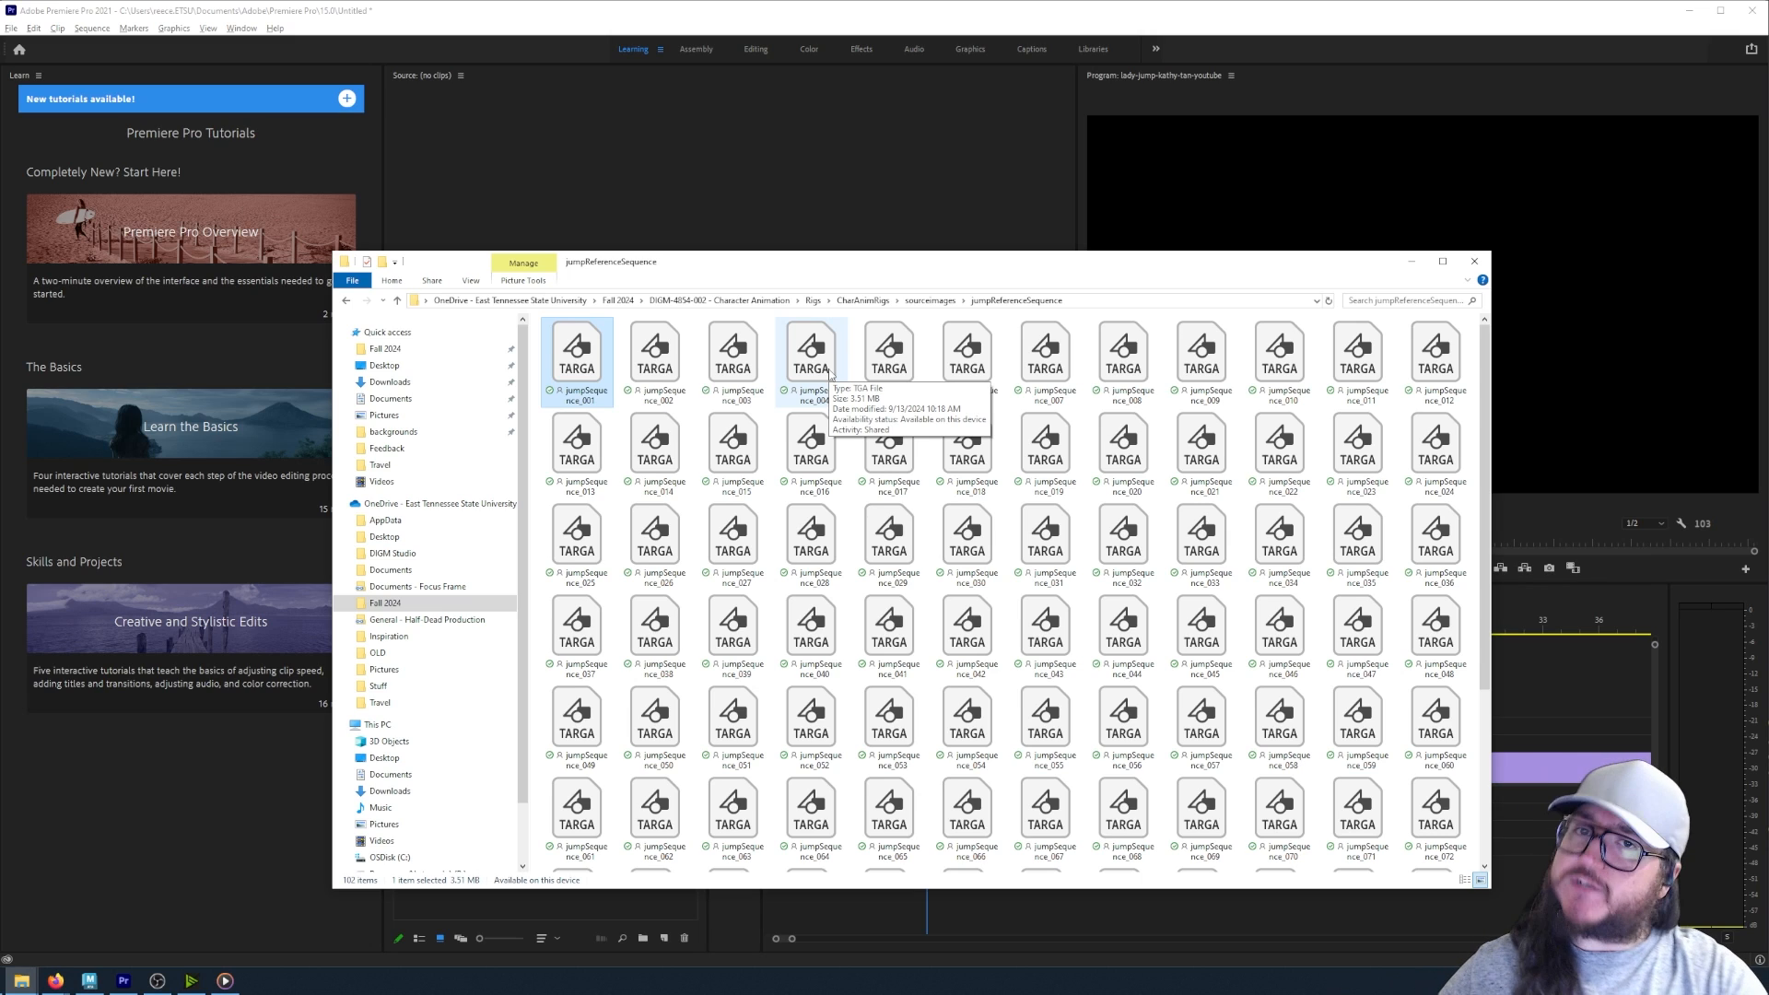
key(Return)
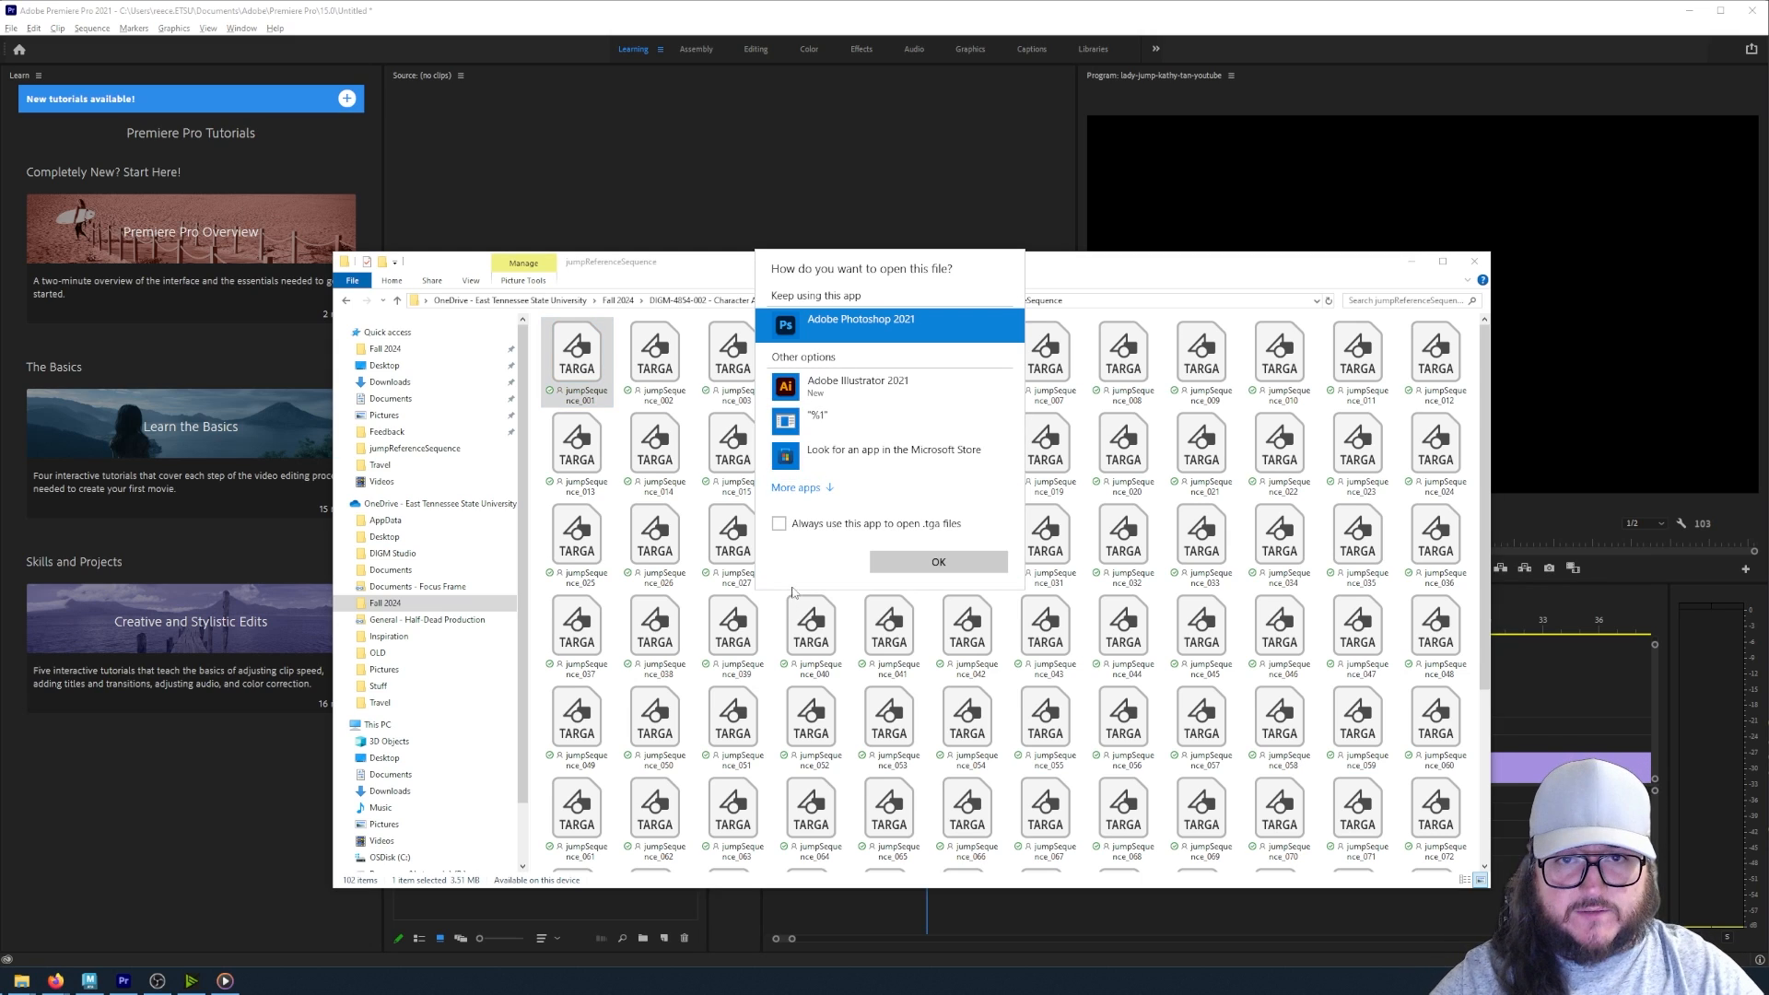
key(Escape)
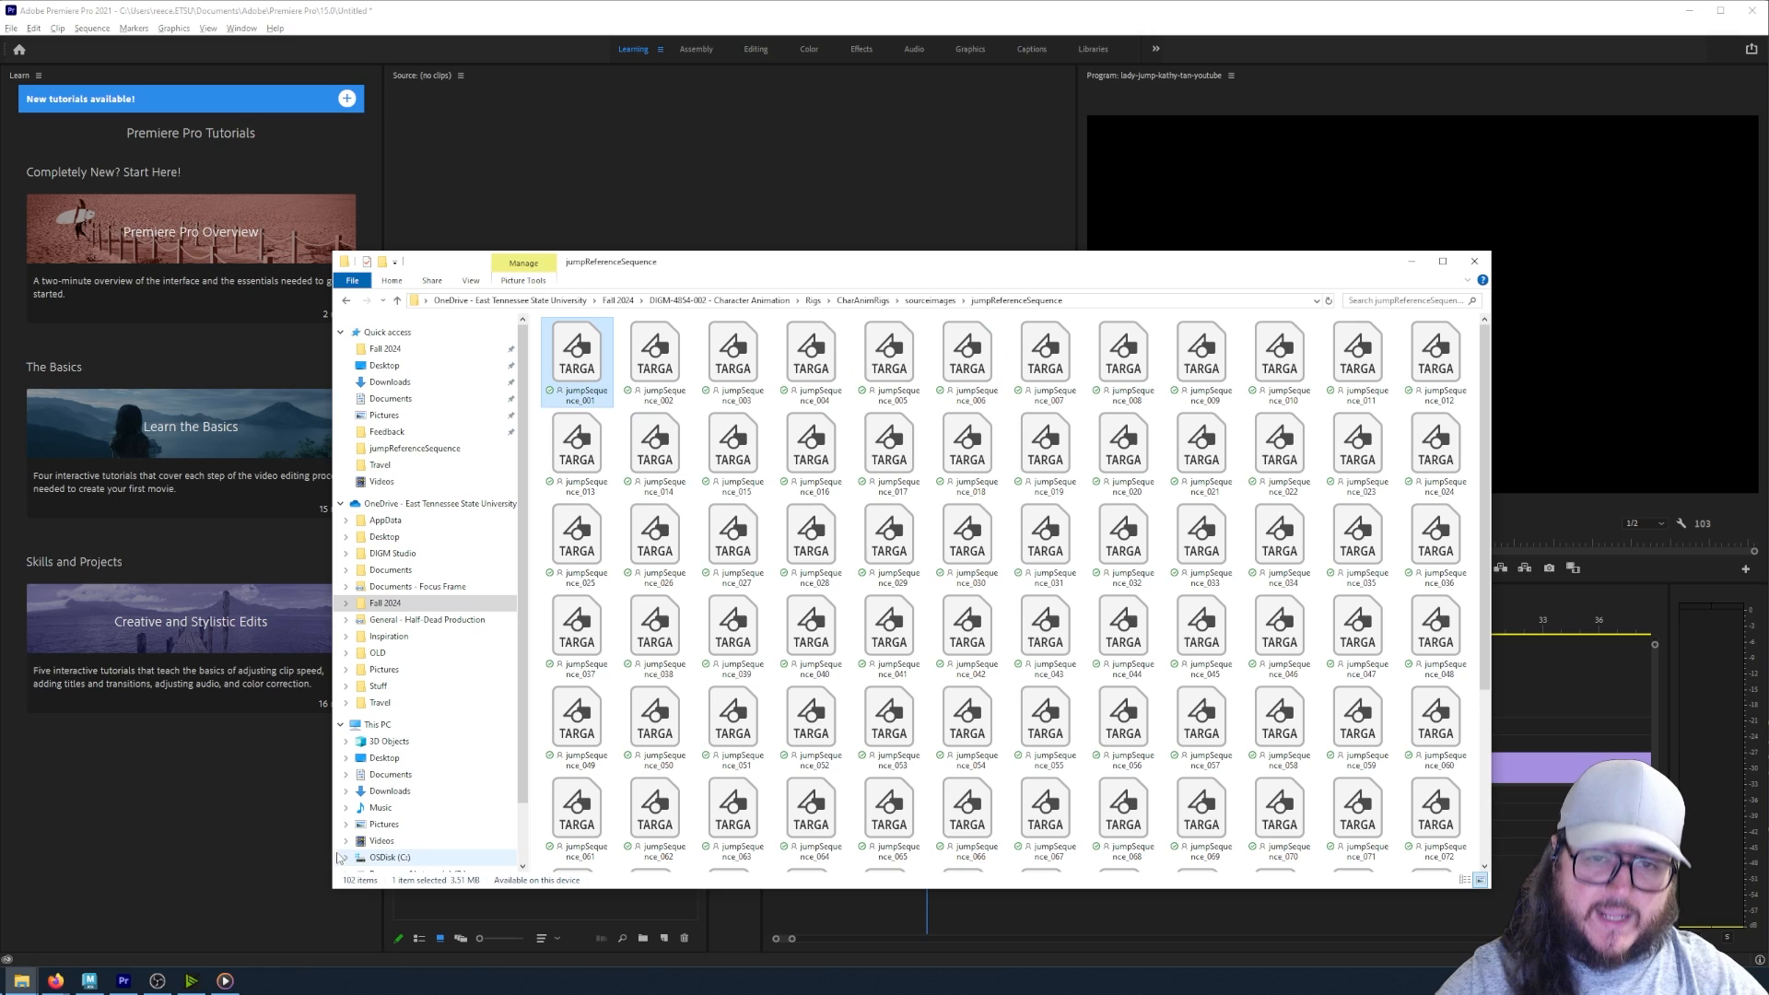
- Switch to Maya and display the side view as the single full-size viewport
click(89, 981)
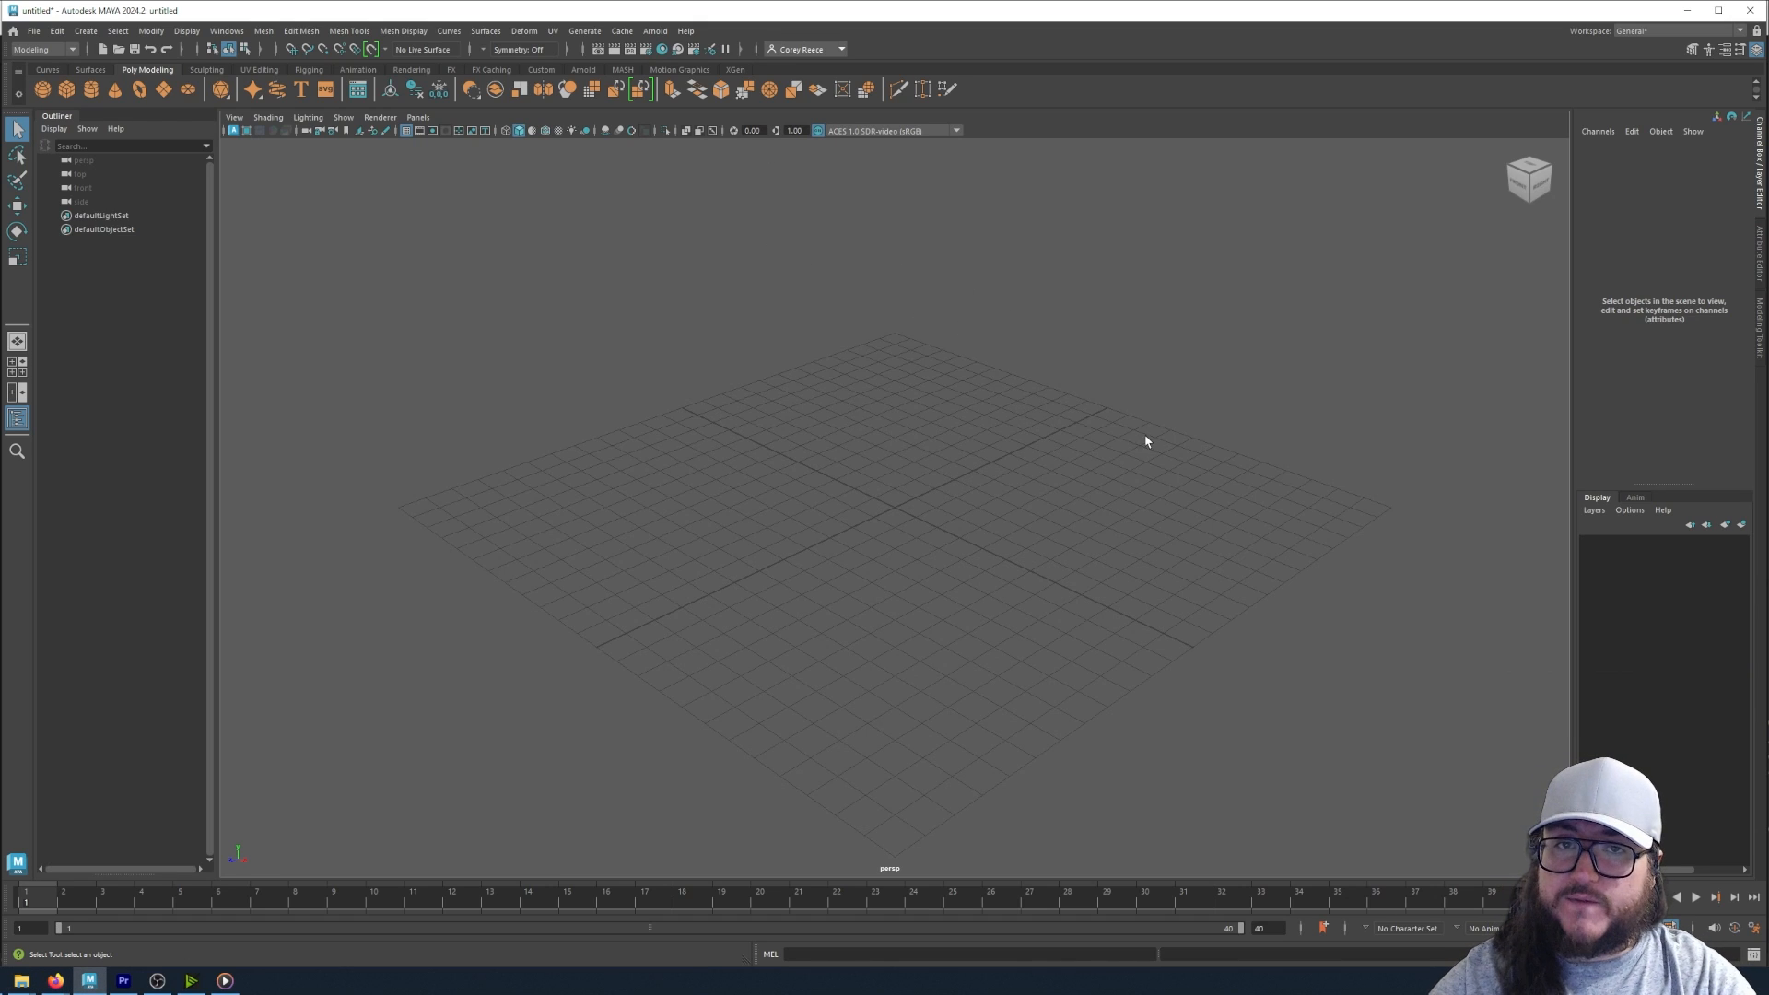
key(alt+Tab)
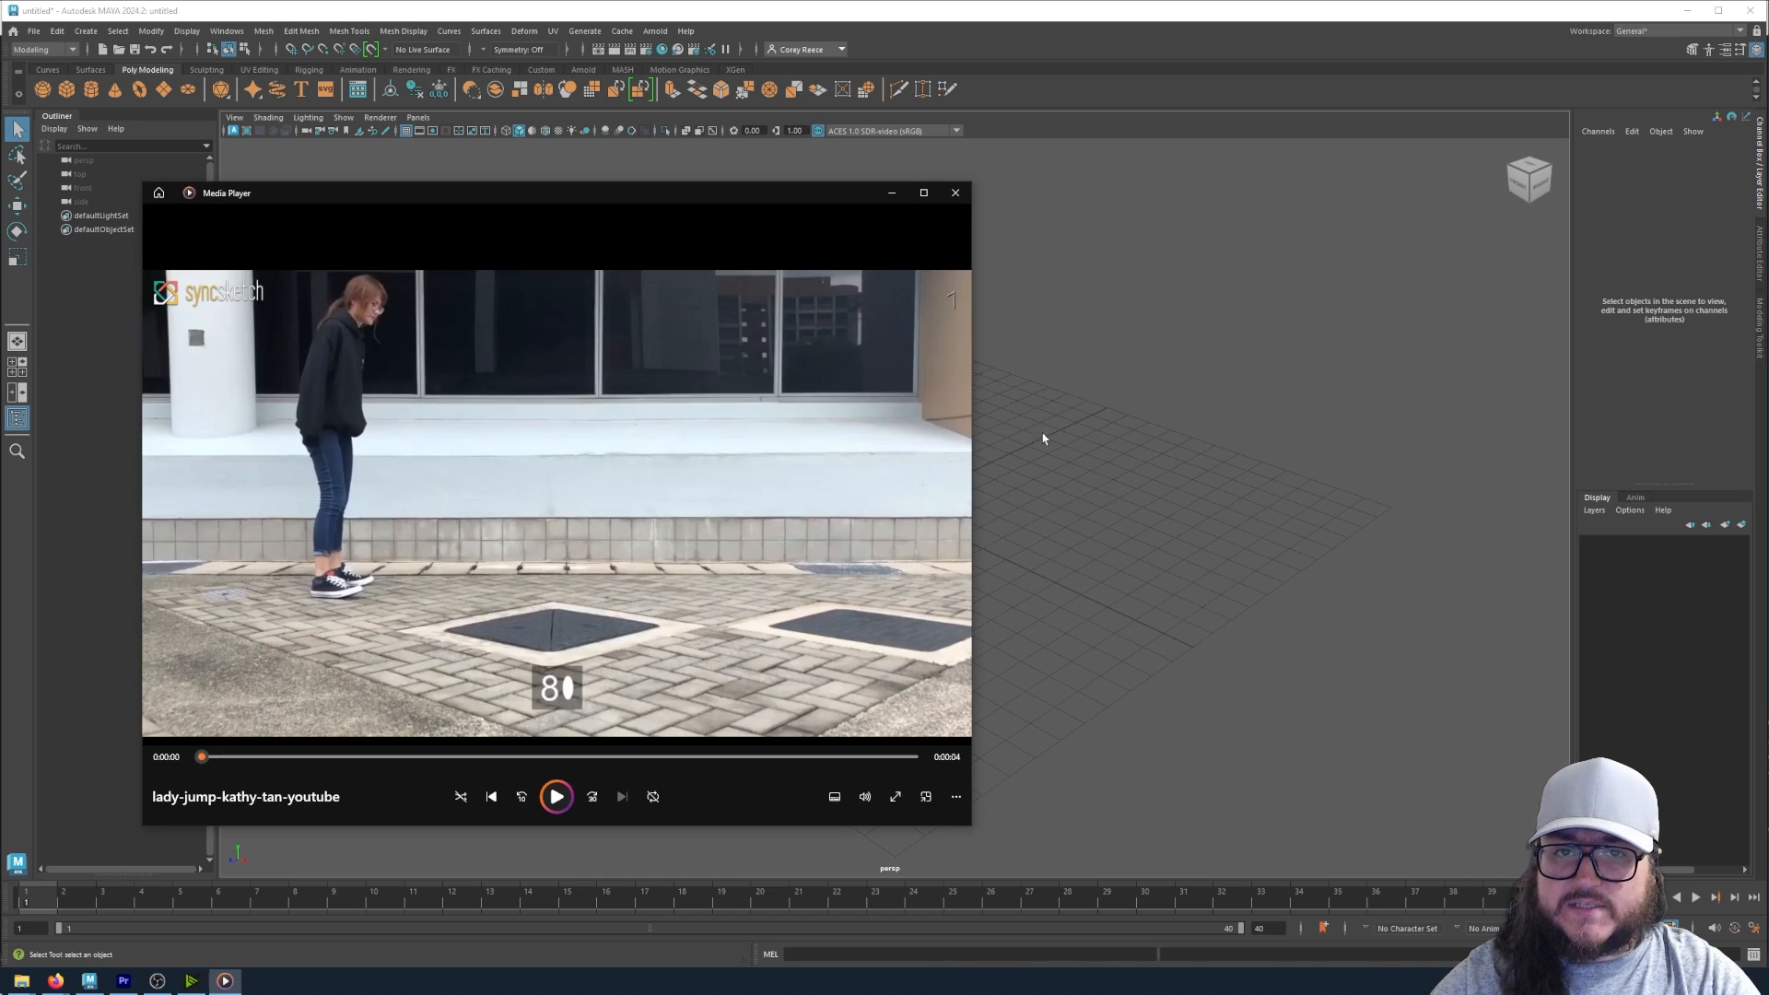
click(1174, 314)
key(space)
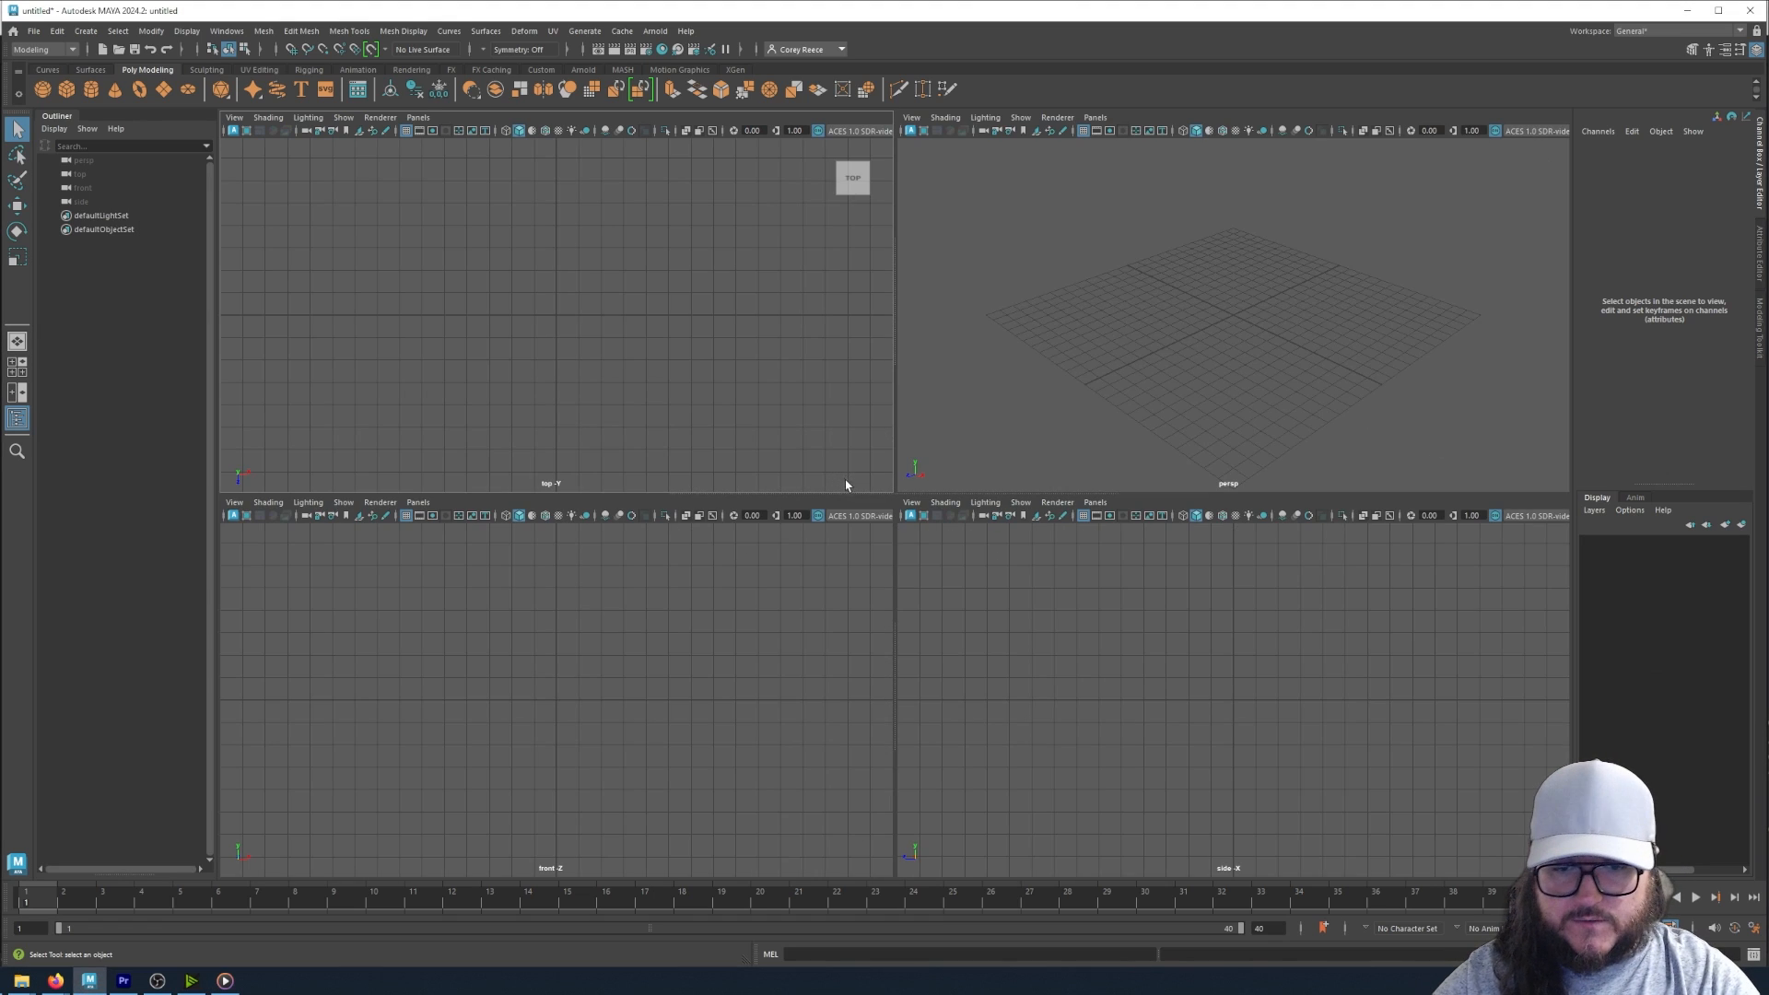
key(space)
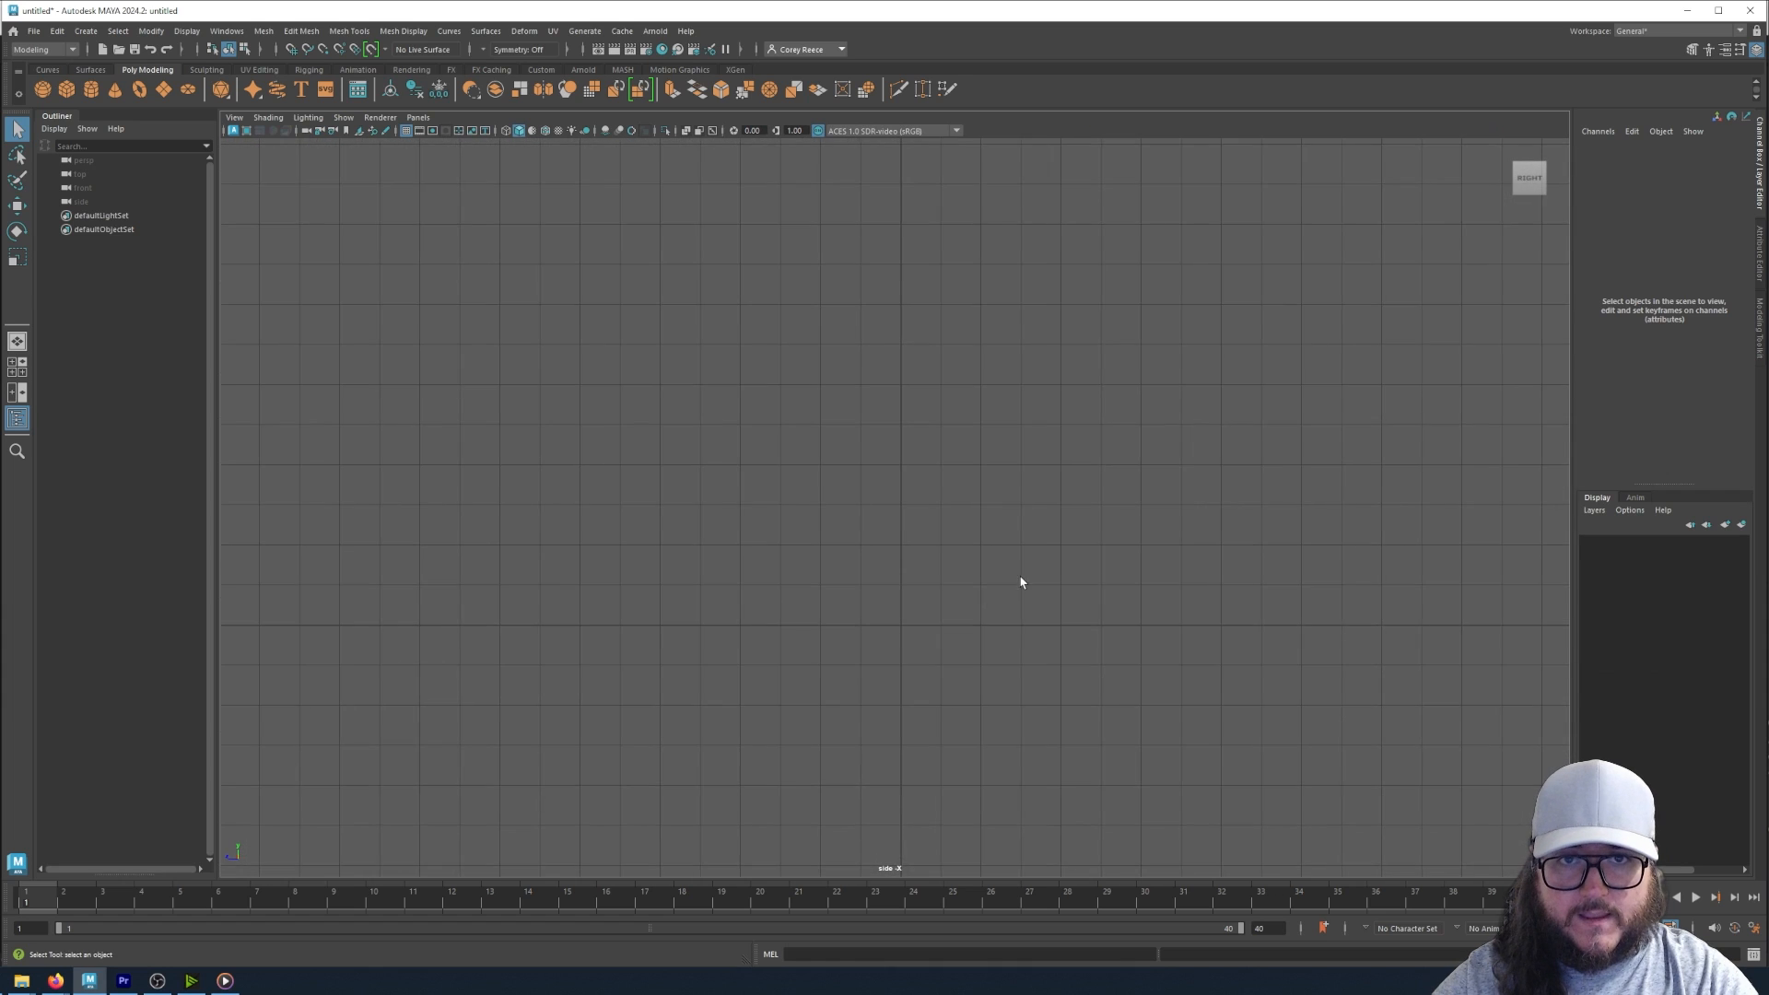
- Import jumpSequence_001.tga from the jumpReferenceSequence folder as an image plane in the side view and test timeline playback
click(234, 118)
mouse_move(307, 424)
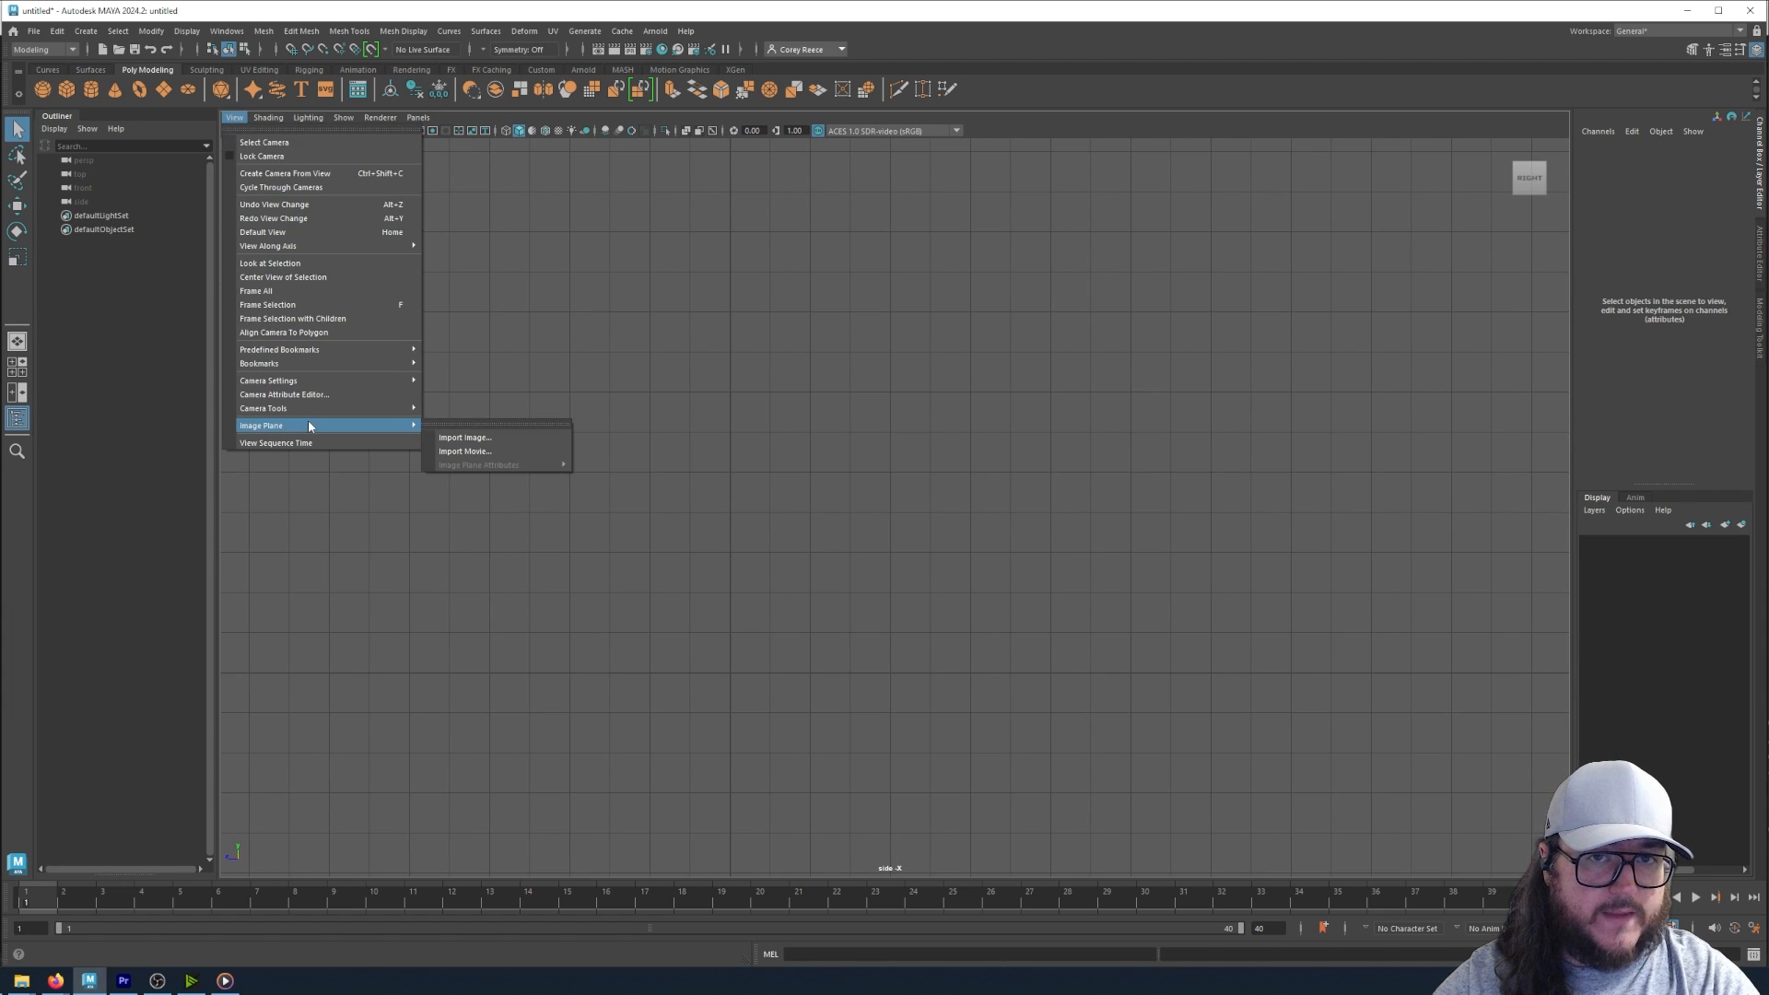
click(463, 439)
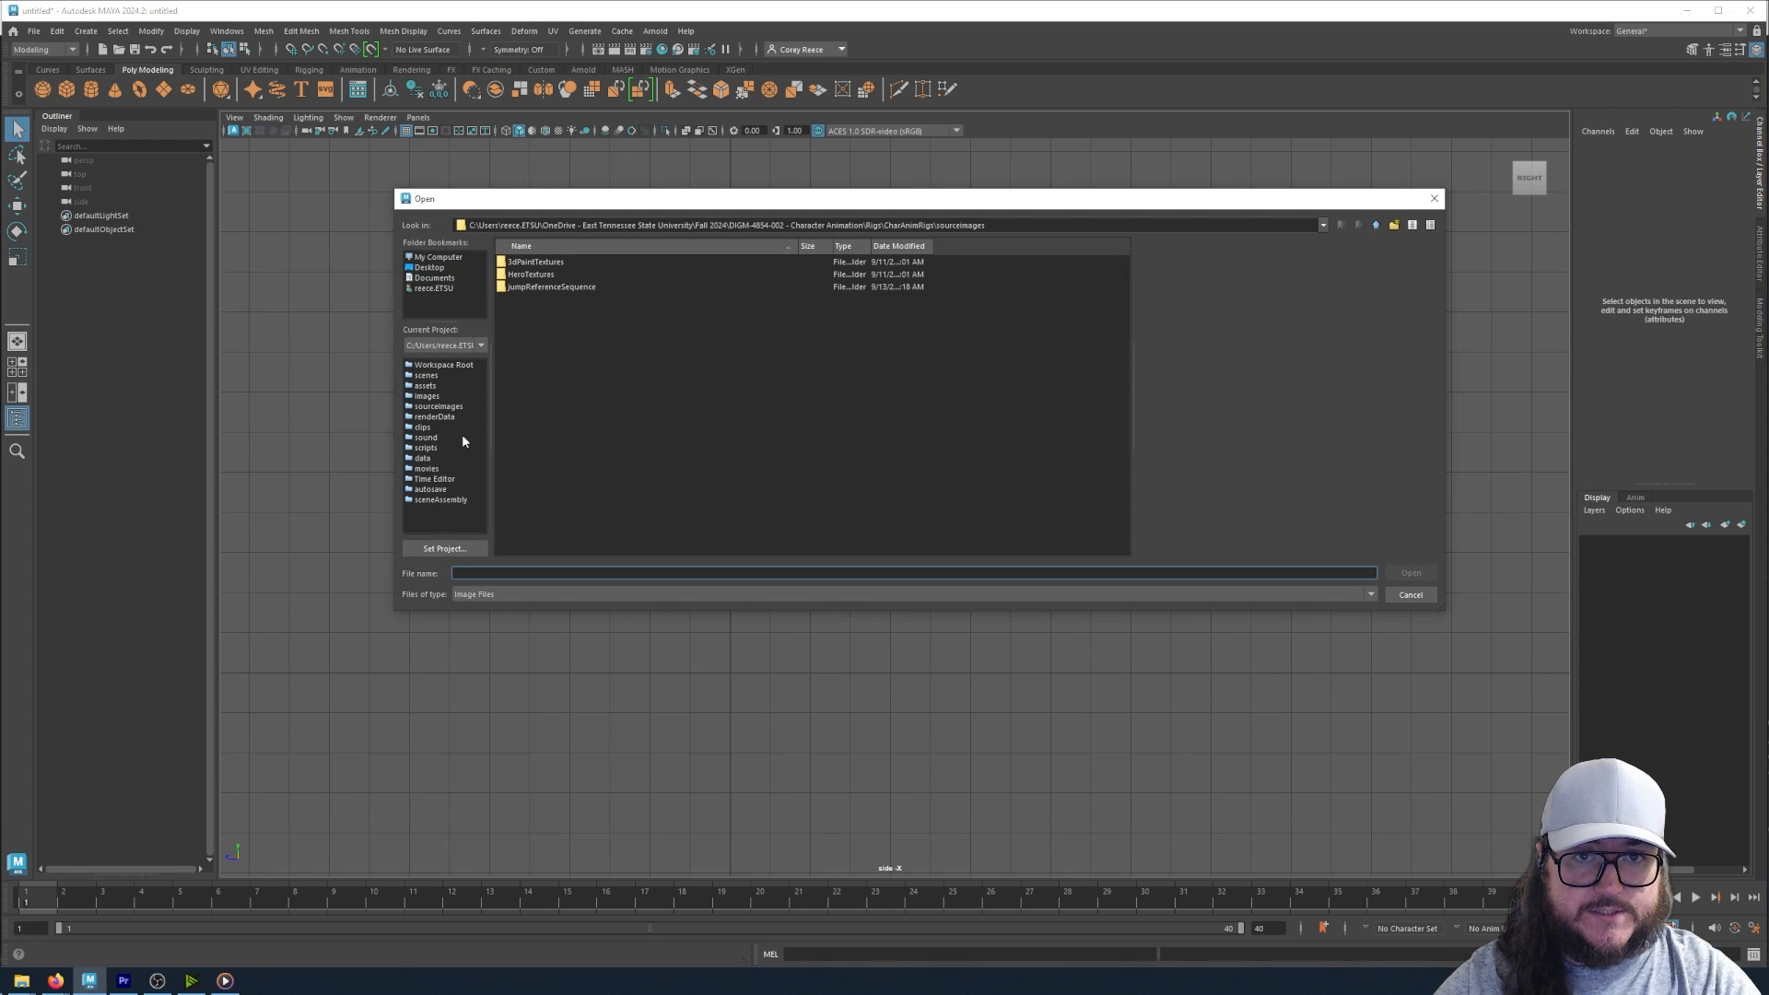
drag(753, 201, 729, 205)
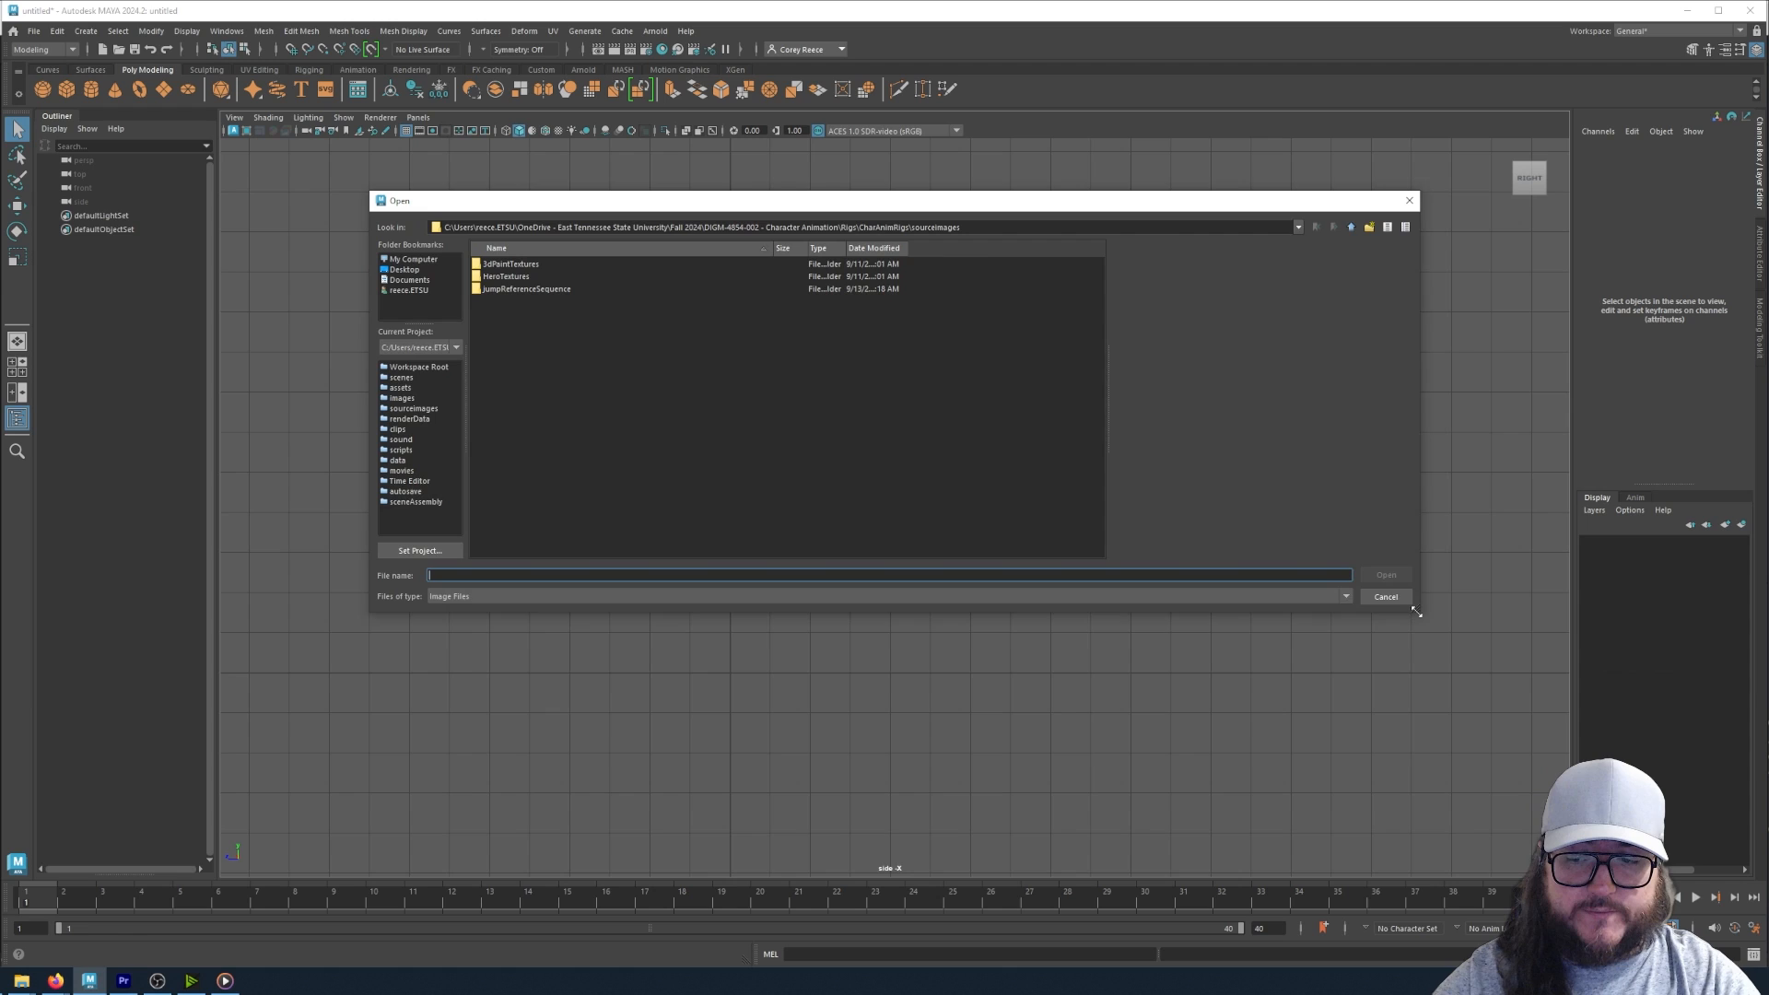
drag(1416, 612, 1237, 654)
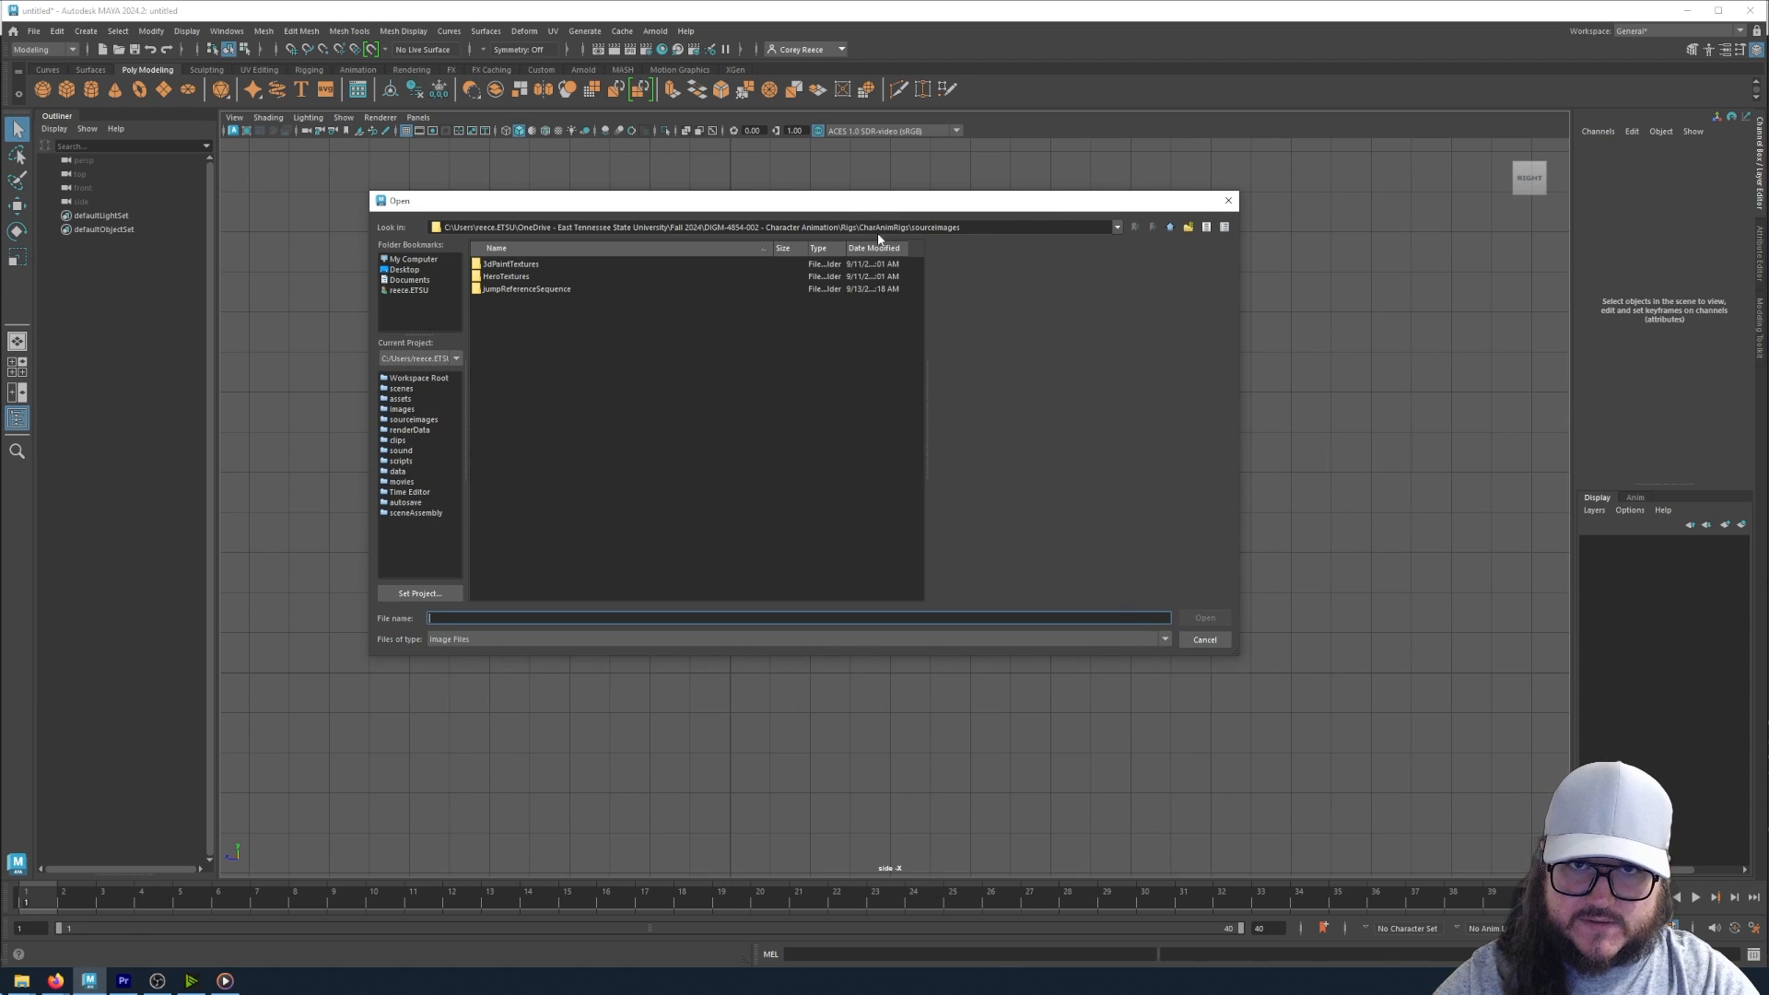
double_click(526, 289)
click(545, 265)
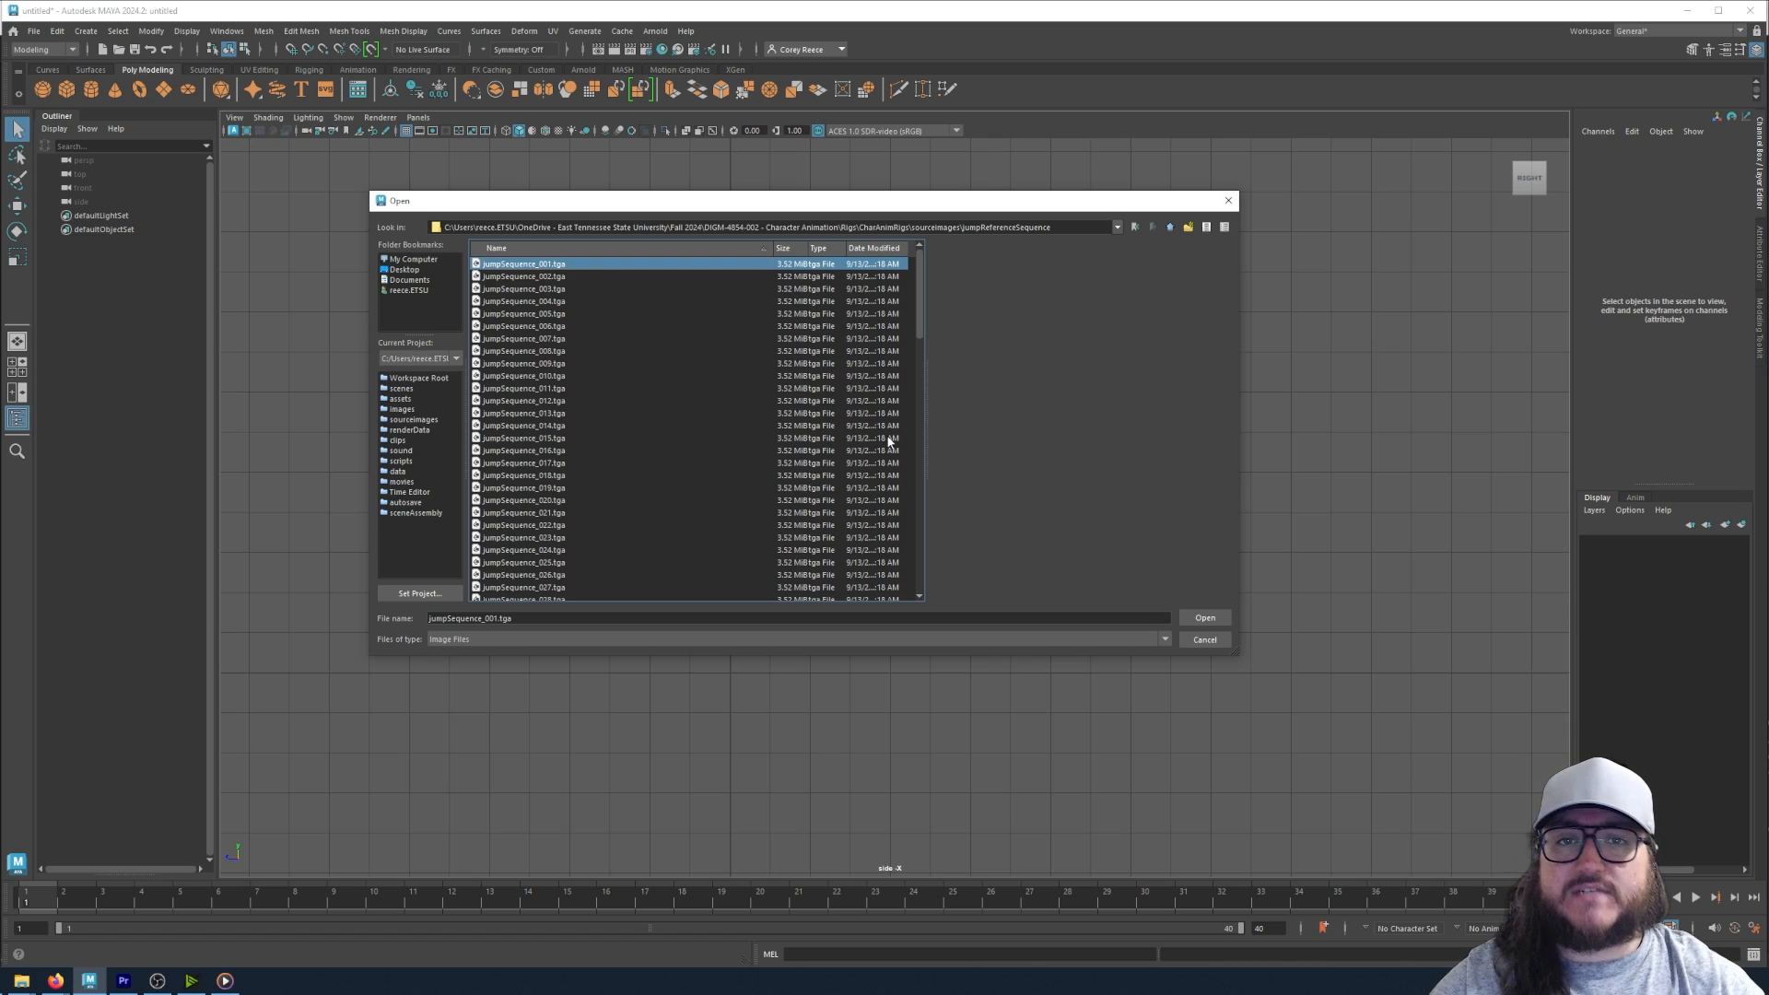
click(1205, 619)
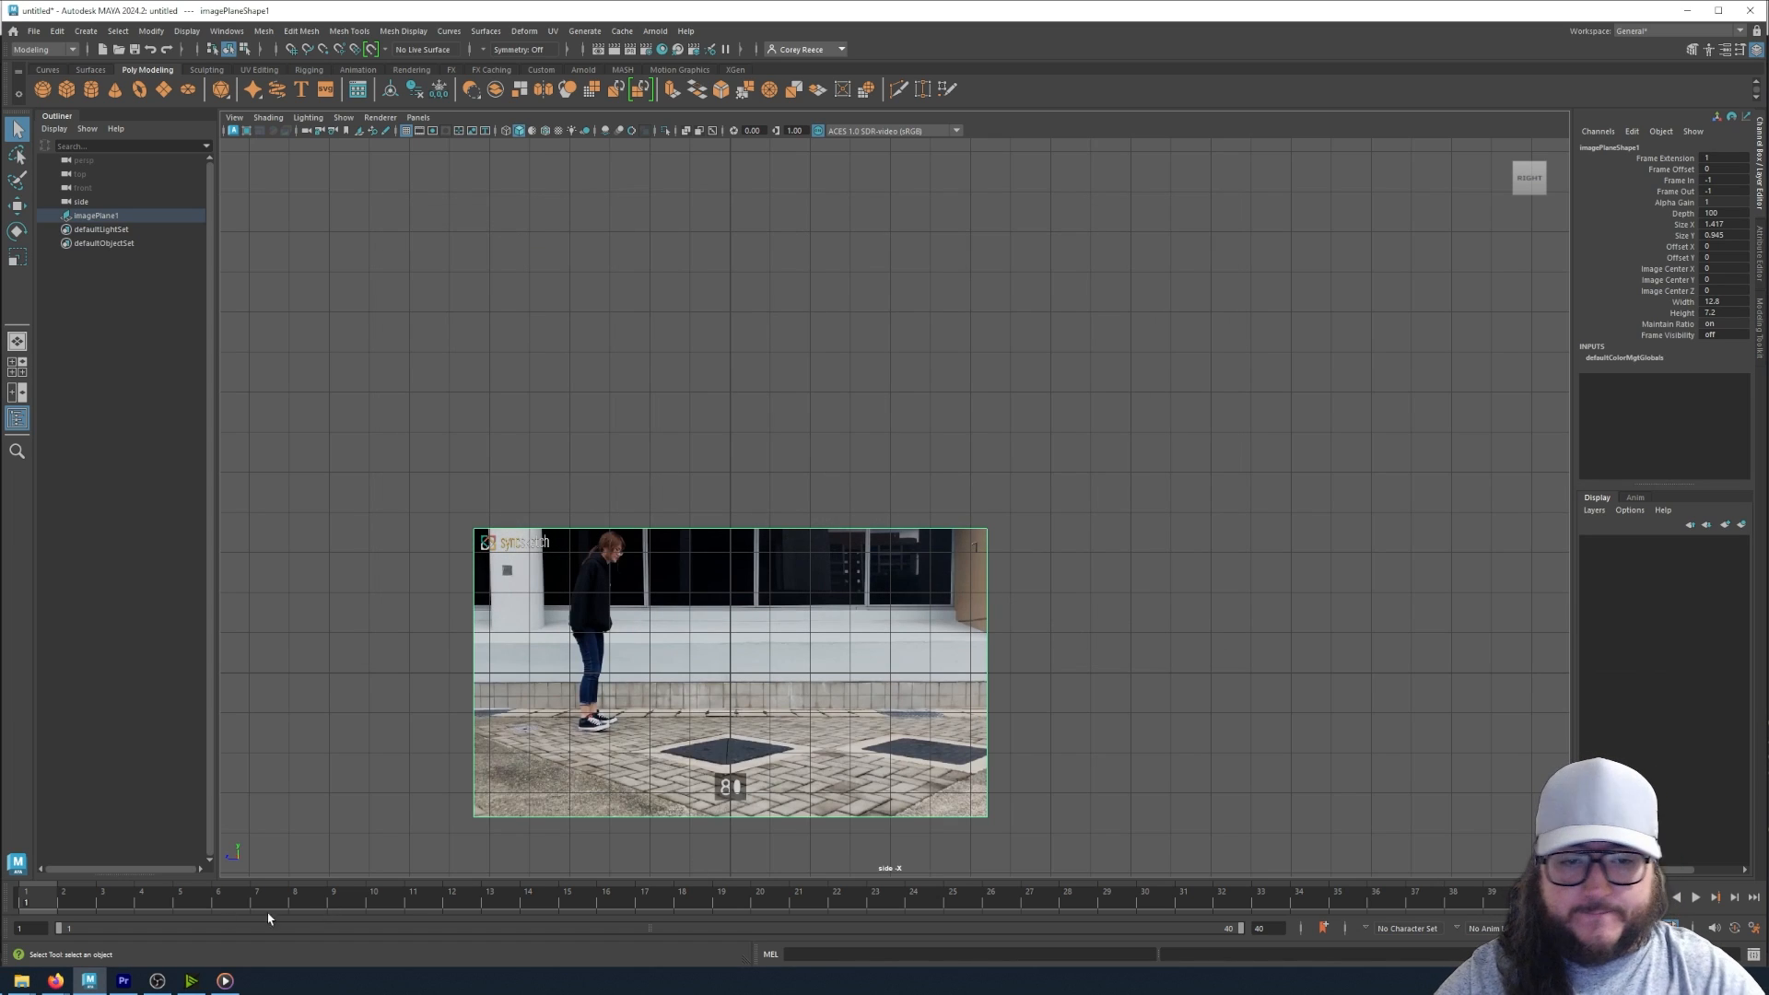
key(alt+v)
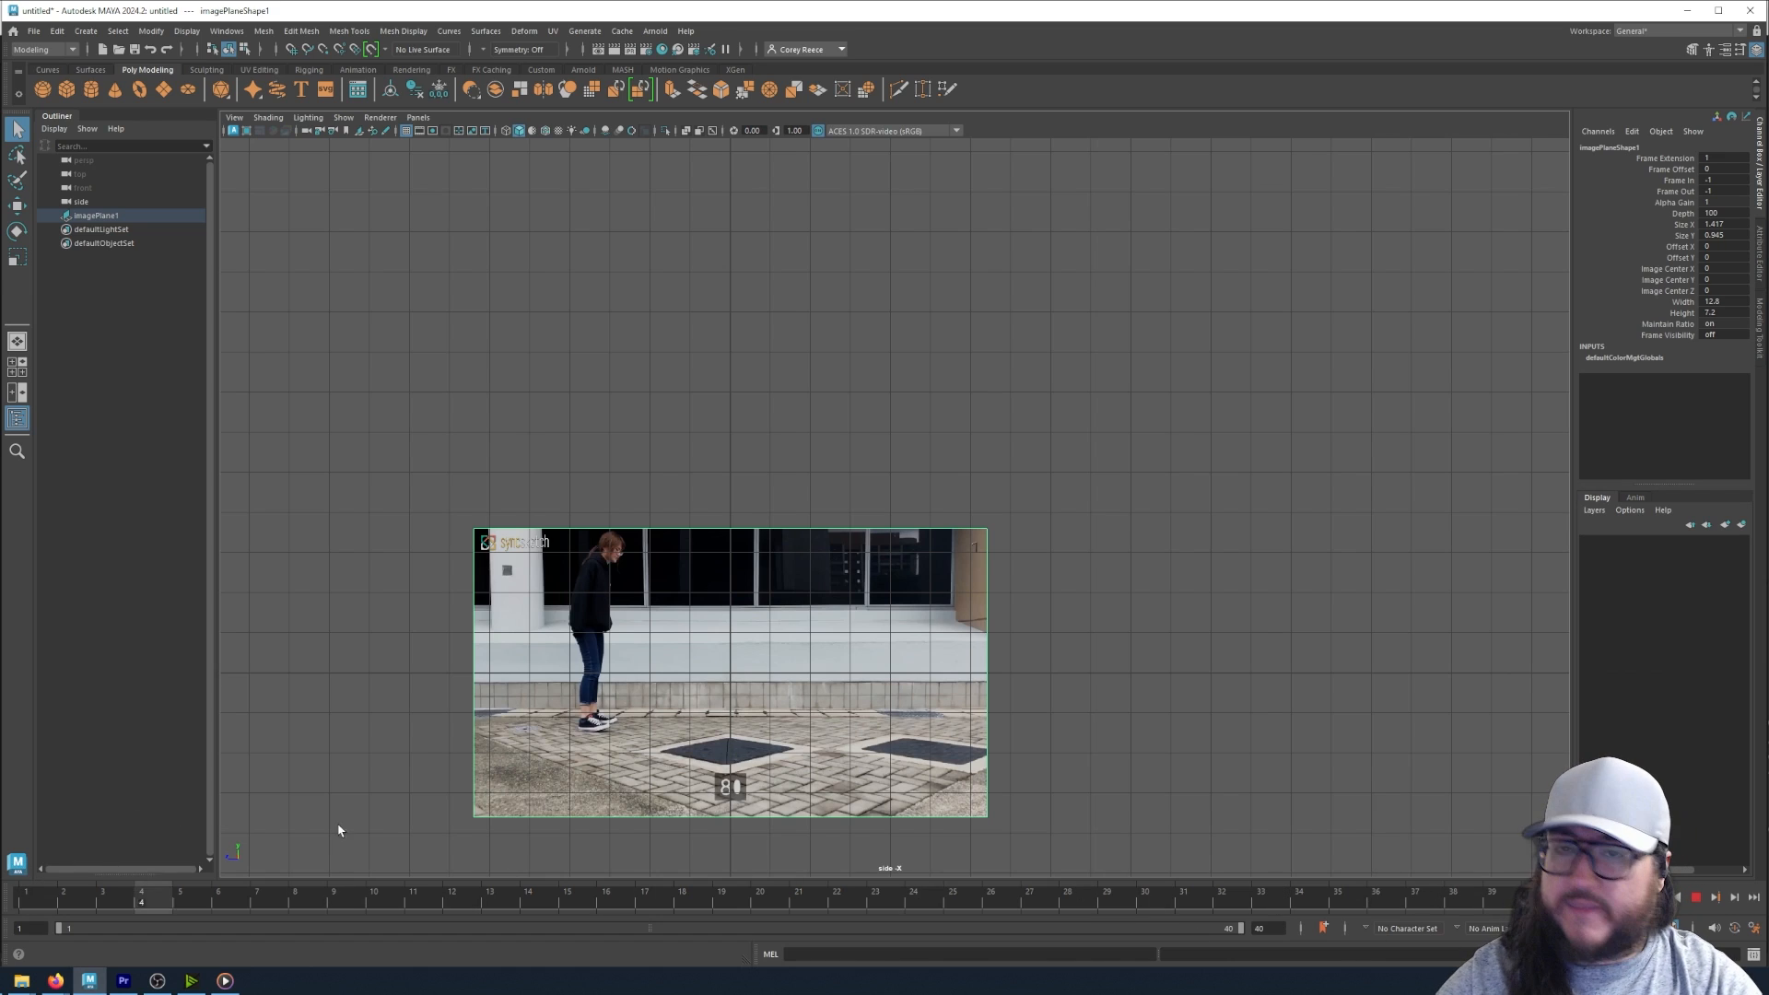
key(Escape)
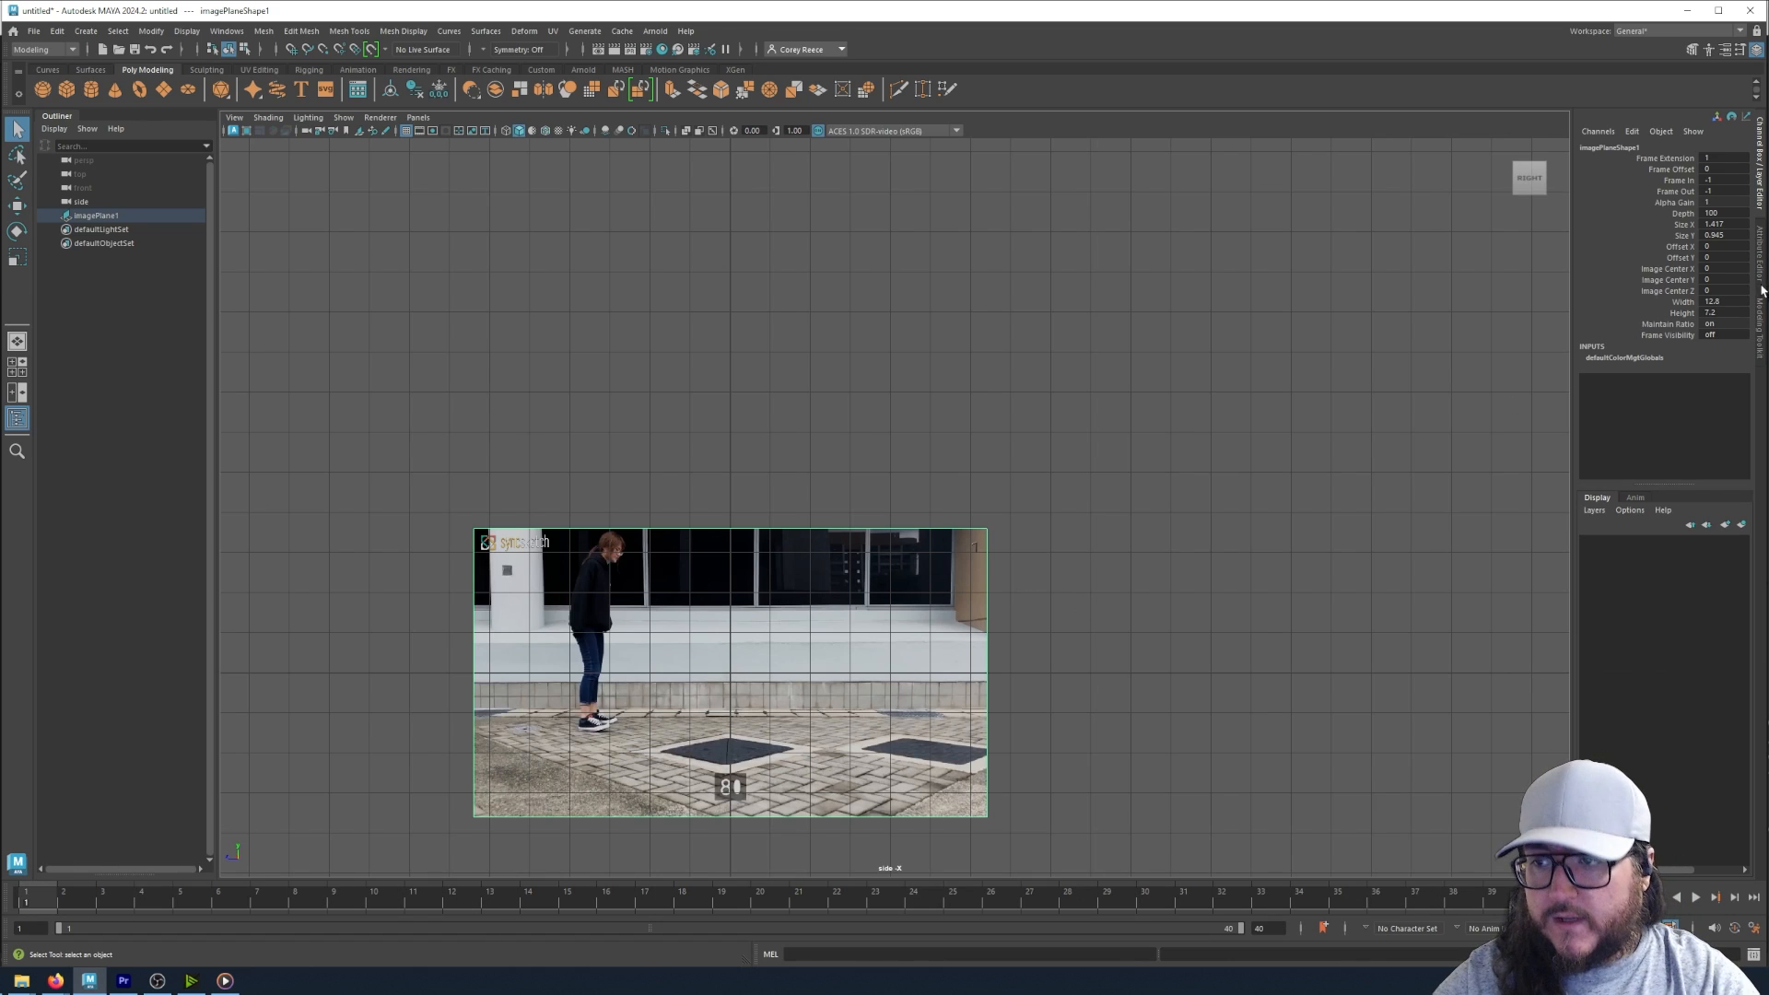
- Enable Use Image Sequence in the attributes of the side view's image plane
click(1758, 253)
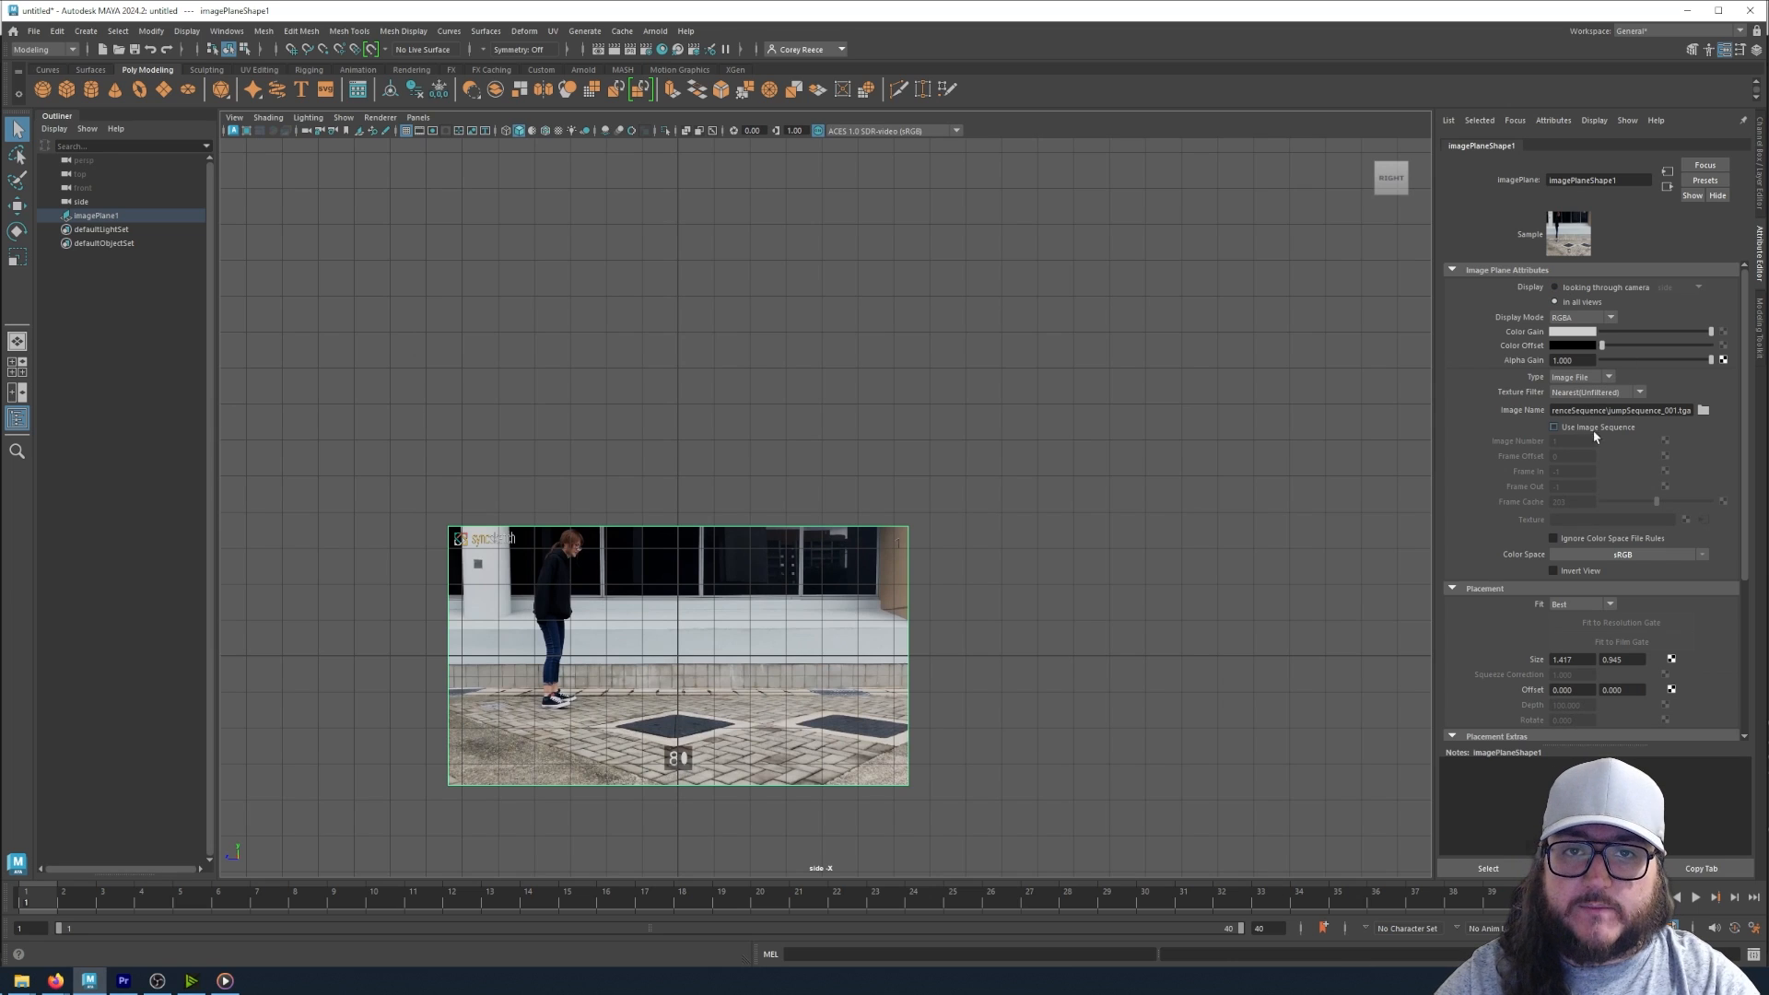
click(1529, 270)
click(1555, 271)
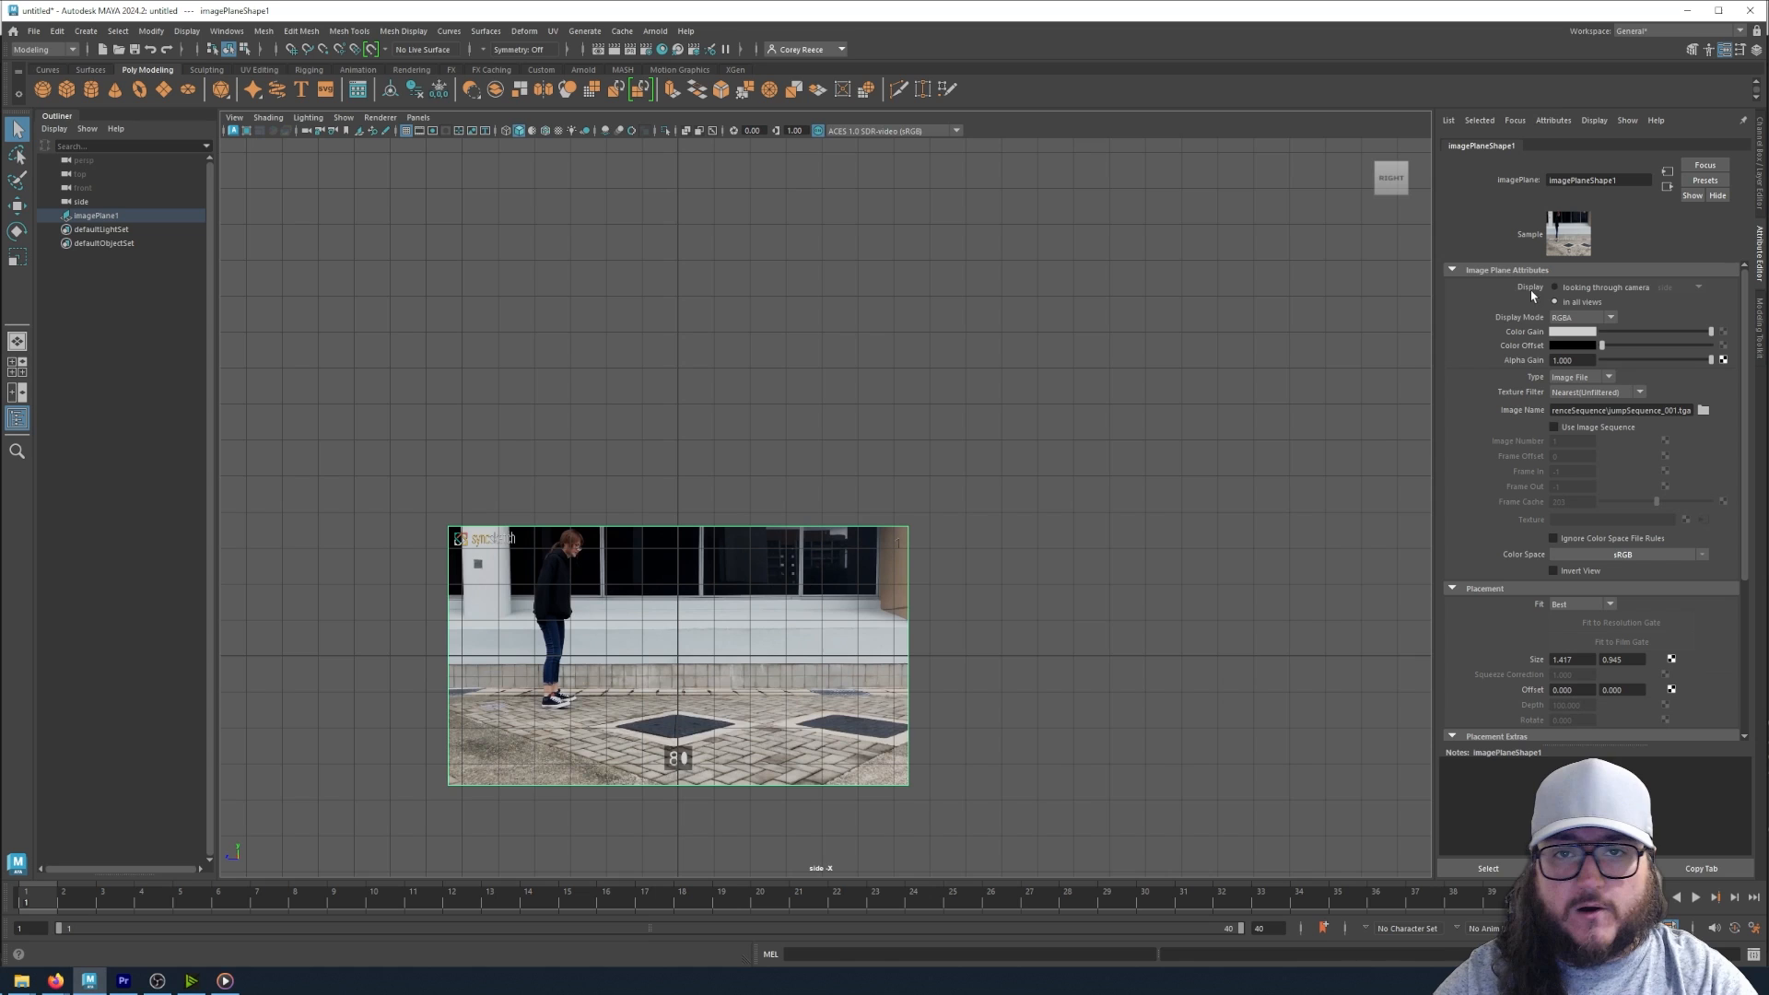
click(1572, 428)
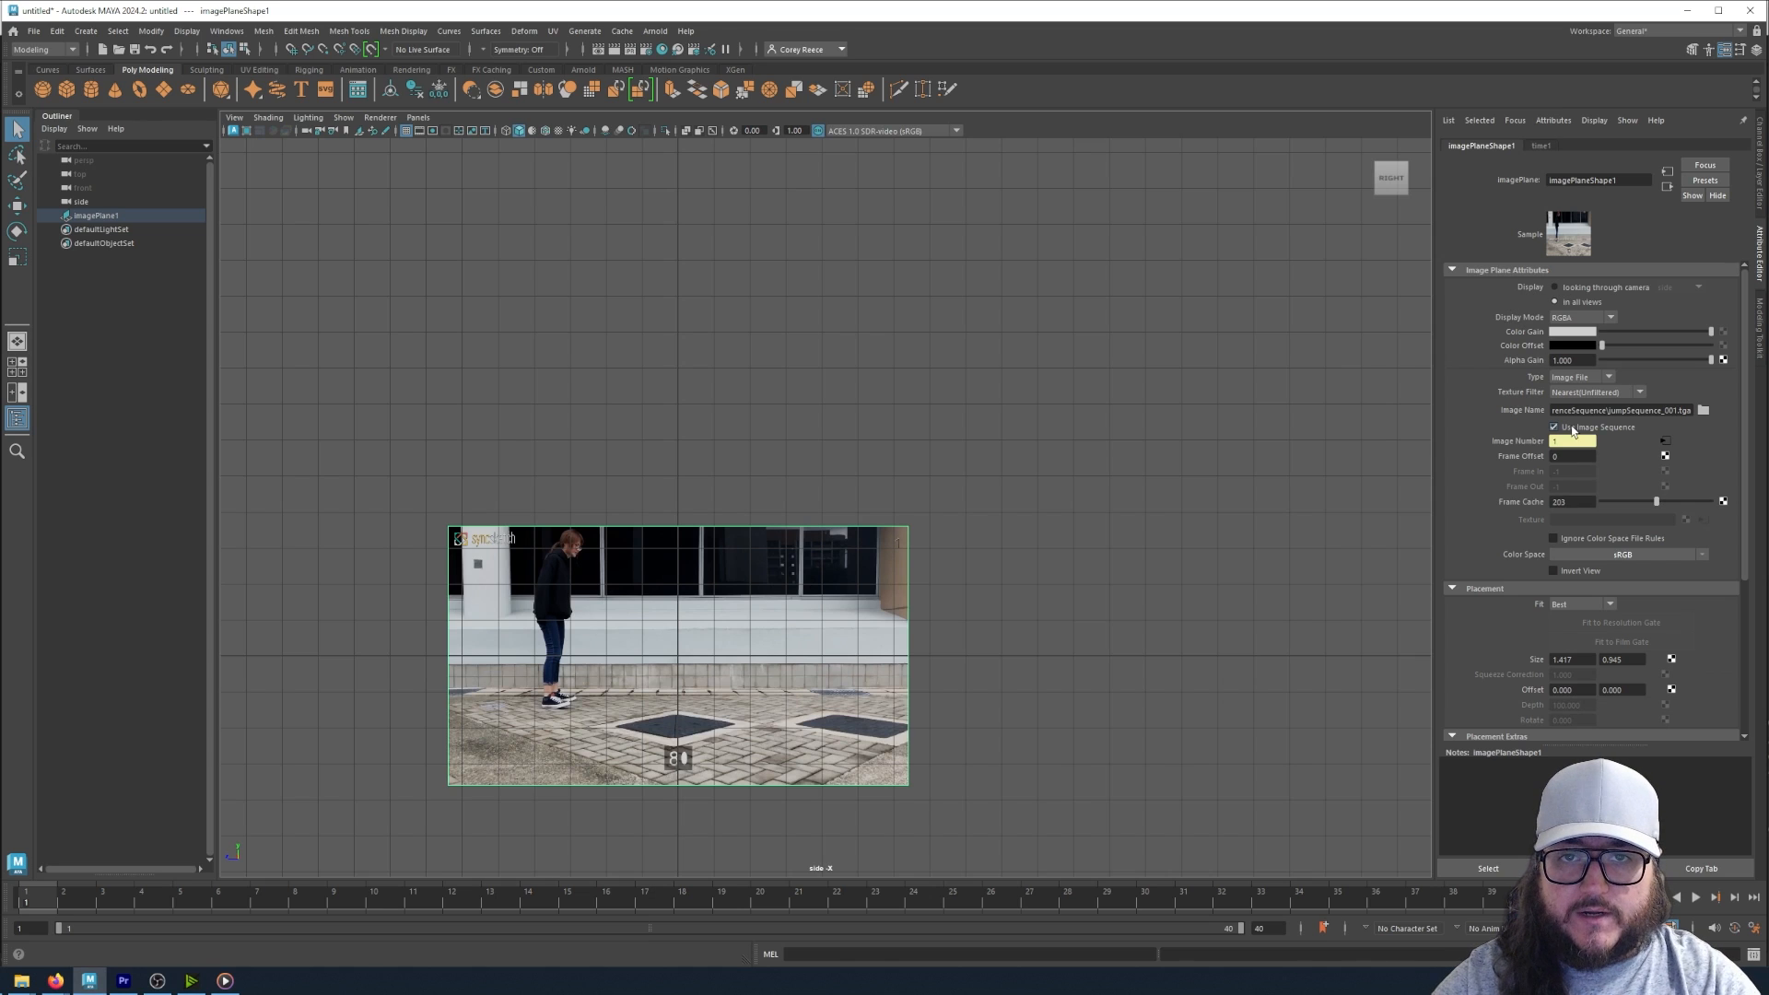
- Play the timeline to check the image plane's sequence, stop playback, and switch to Media Player to view the original jump video
click(1695, 897)
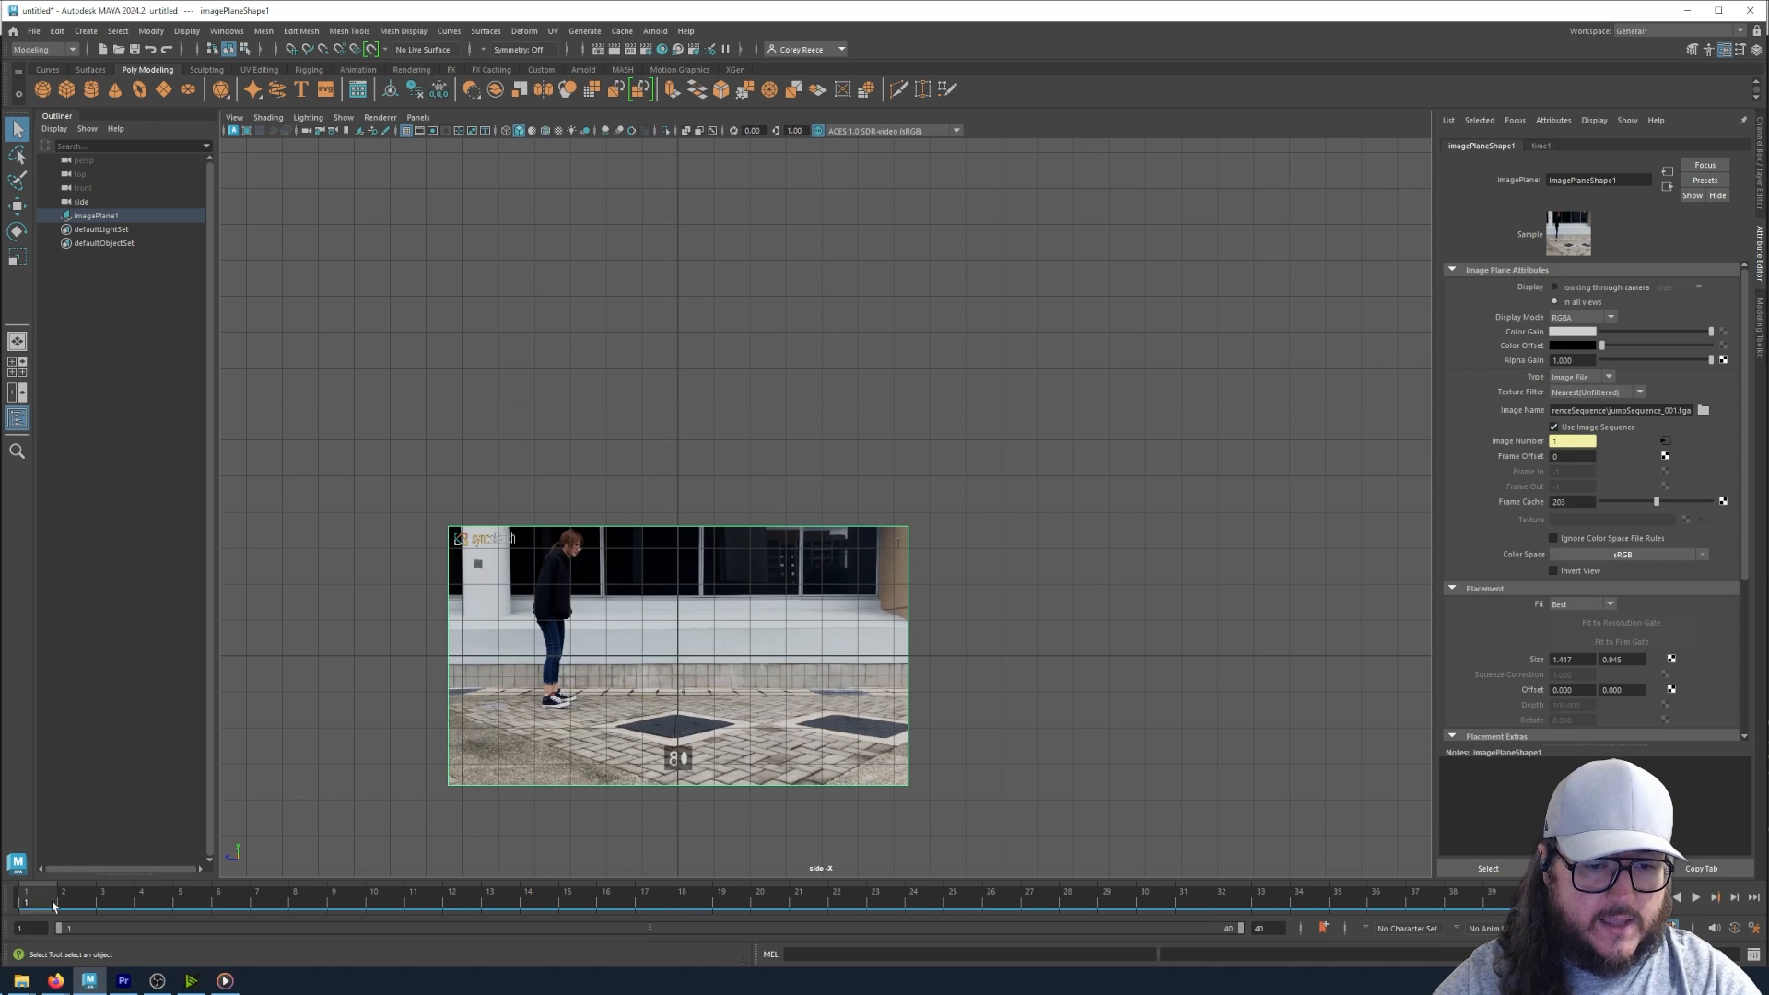
key(Escape)
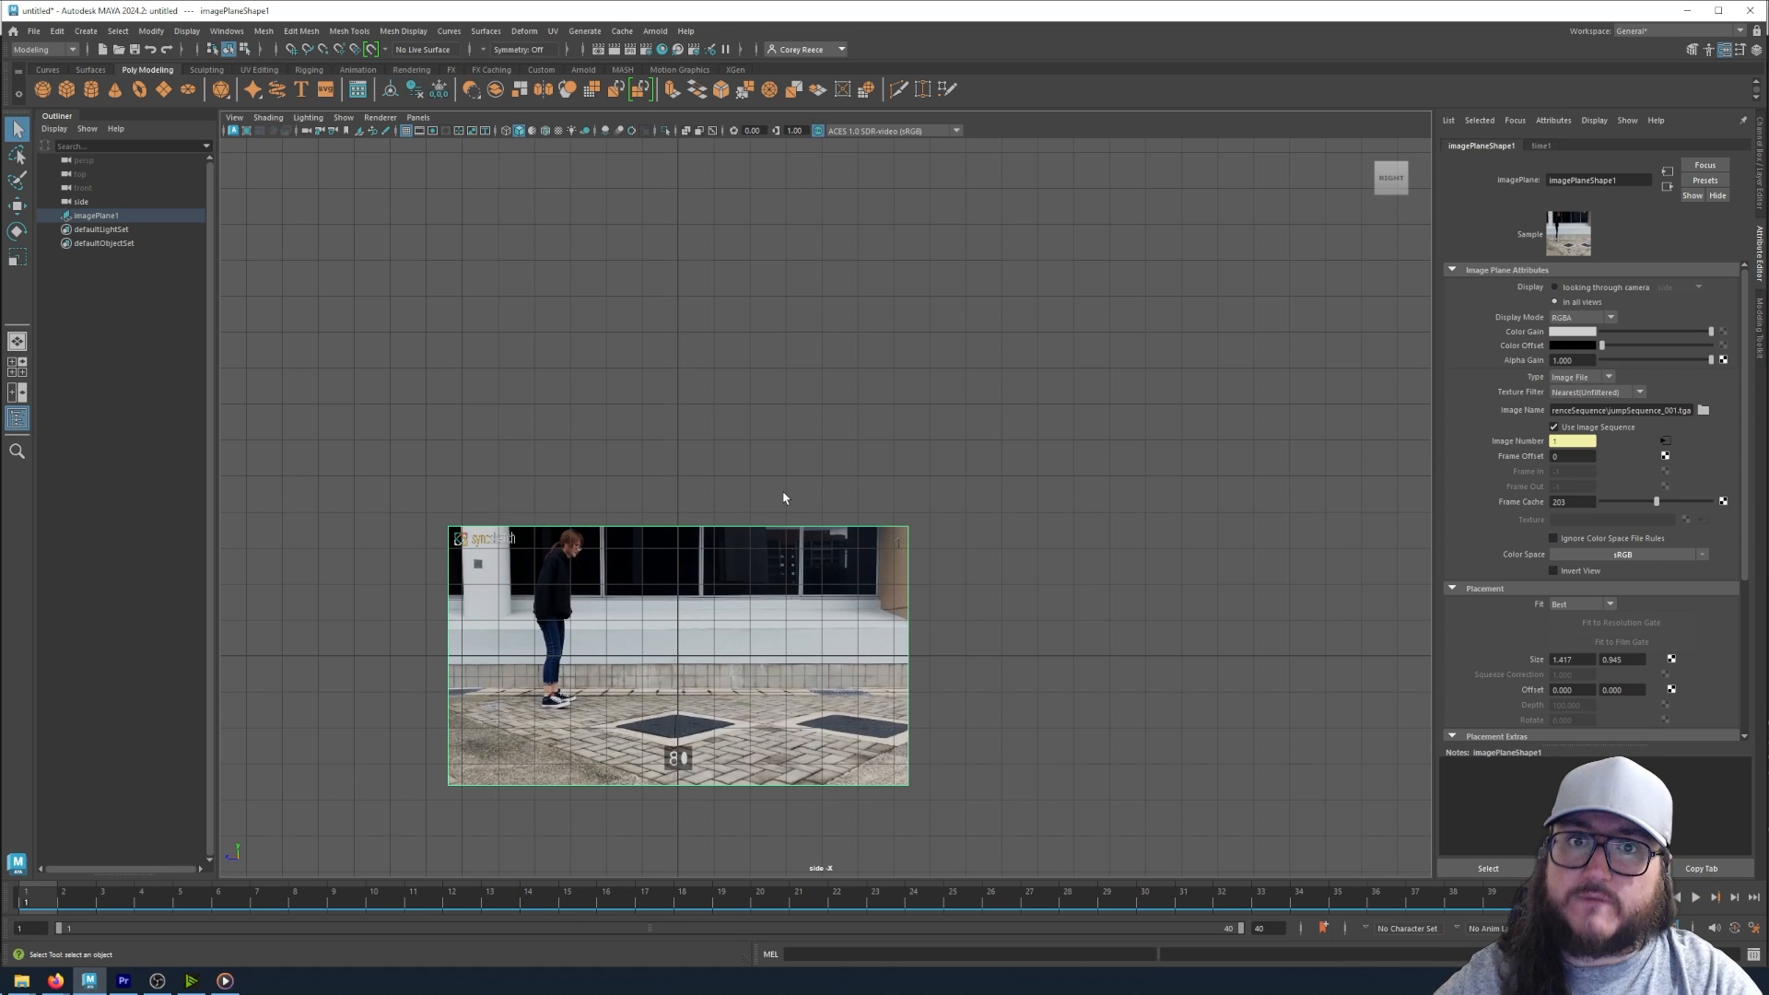
key(alt+v)
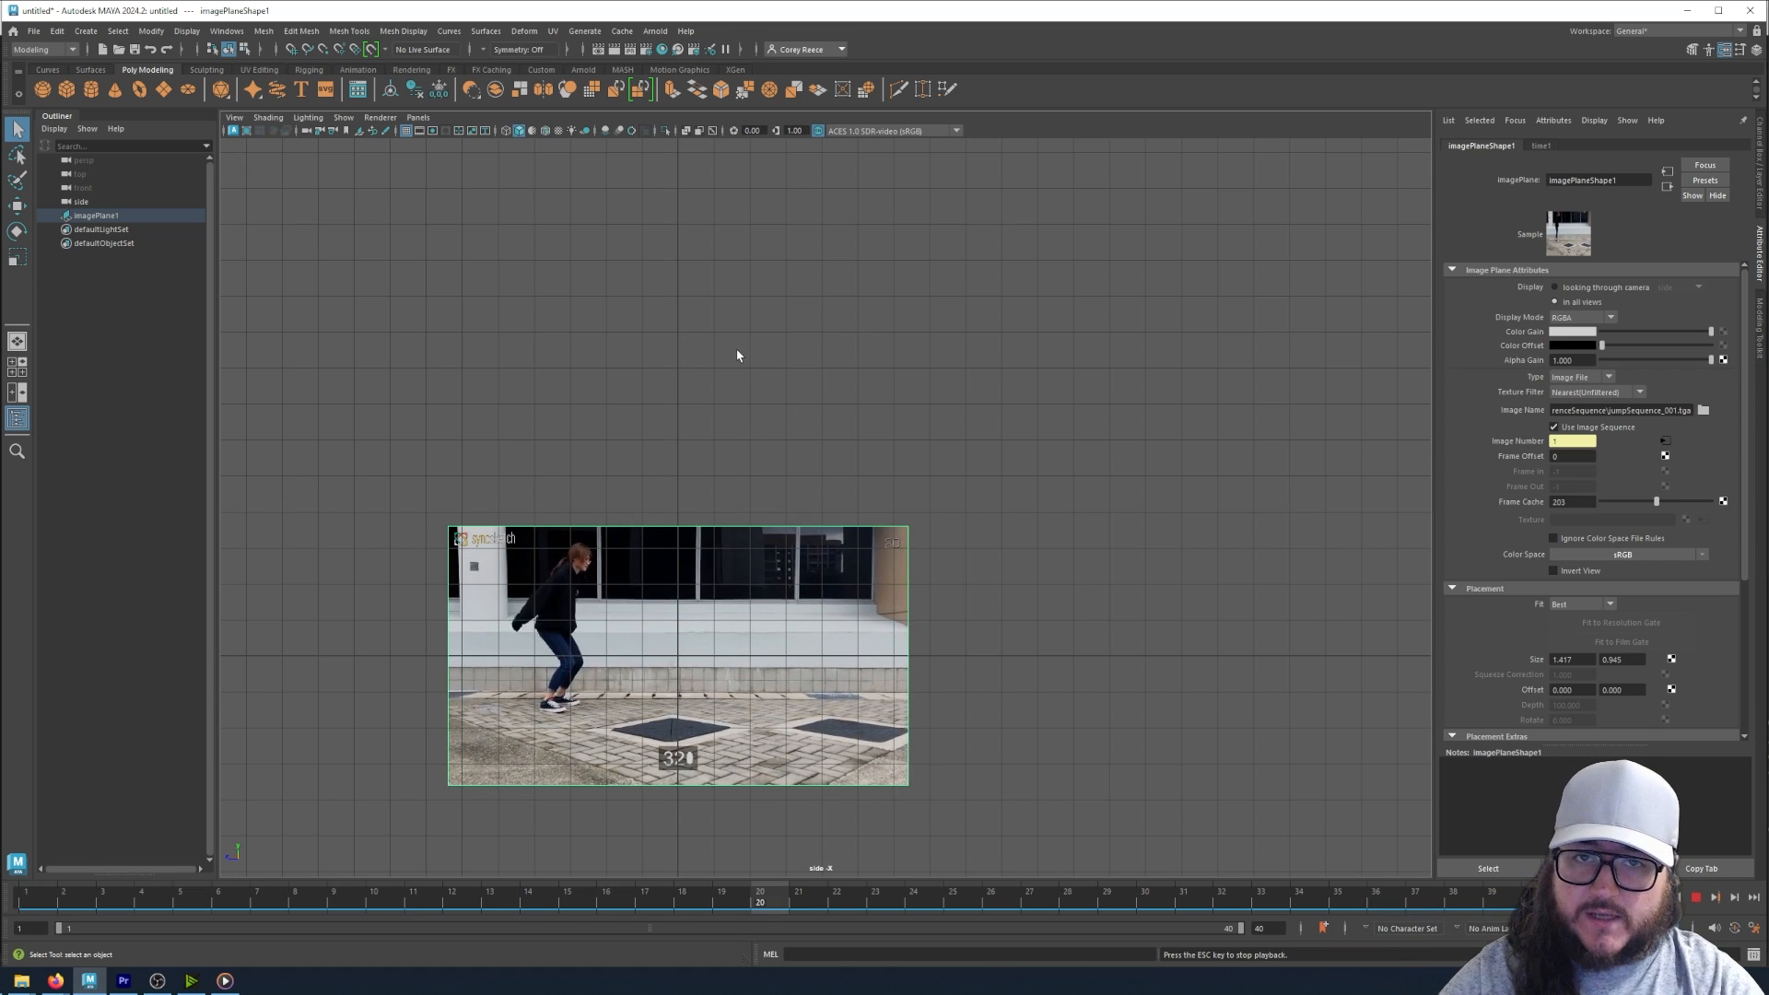
key(Escape)
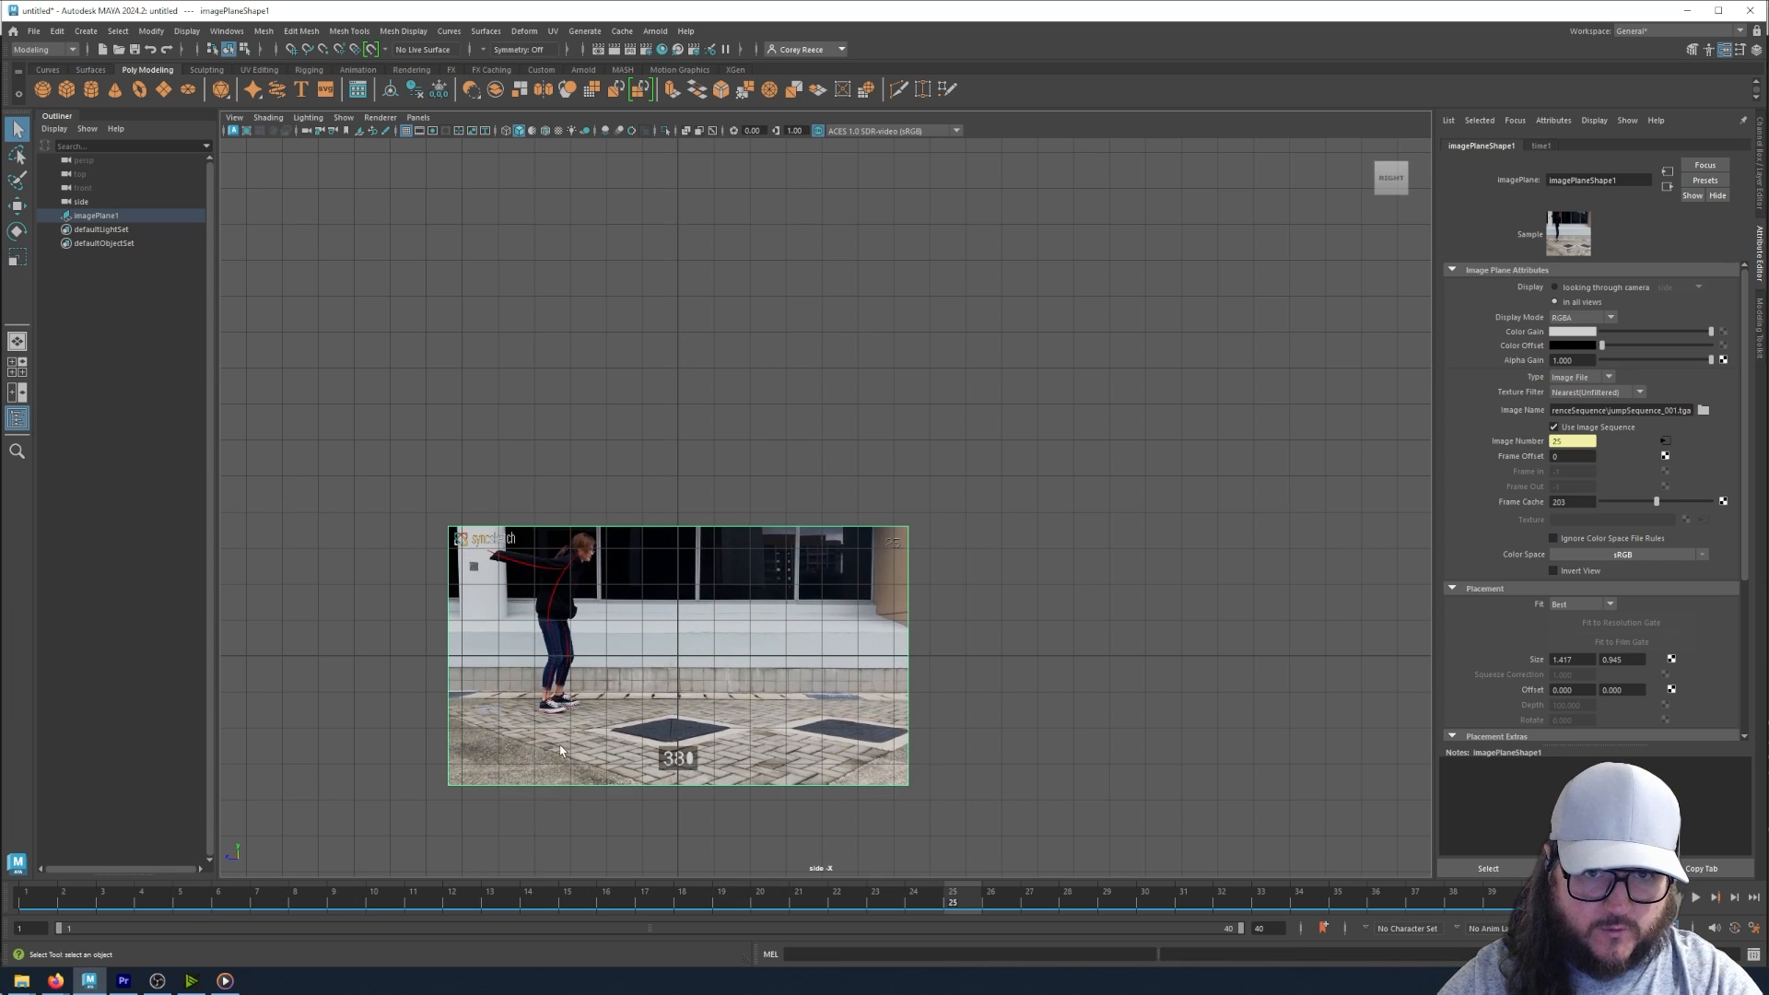
key(alt+Tab)
click(642, 421)
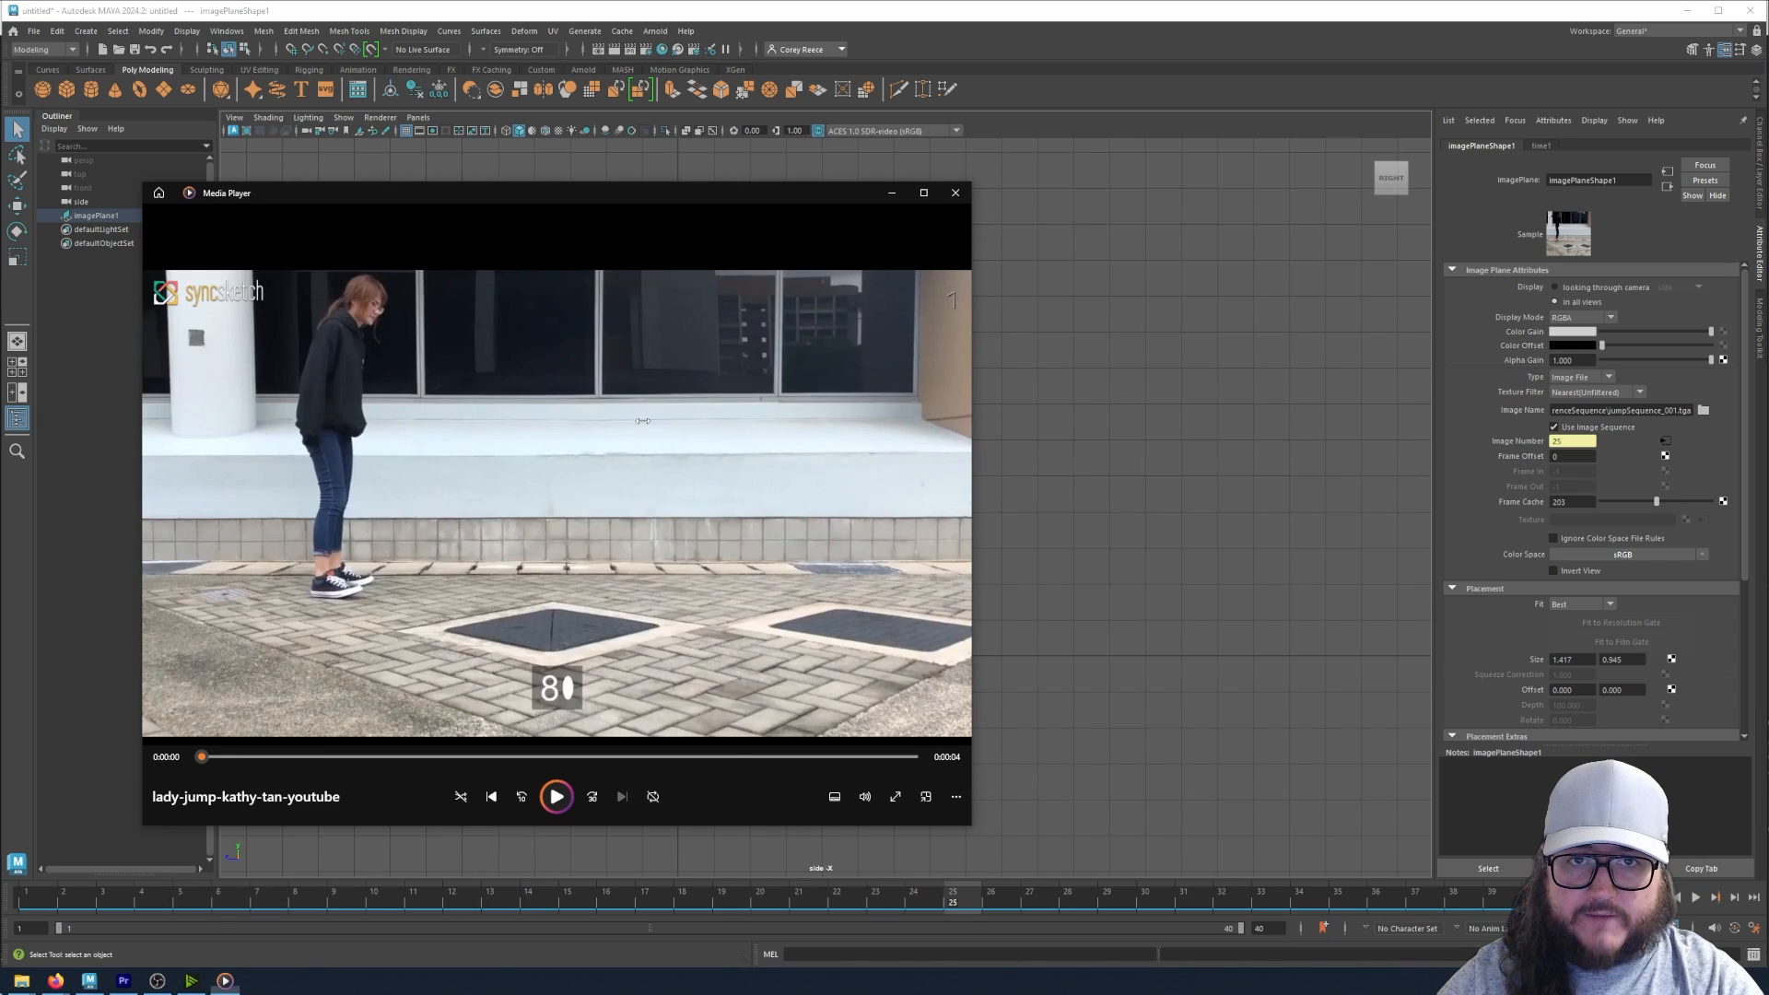
- Switch to Premiere Pro and move the playhead to the end of the jump clip to check its last frame number
key(alt+Tab)
click(1114, 411)
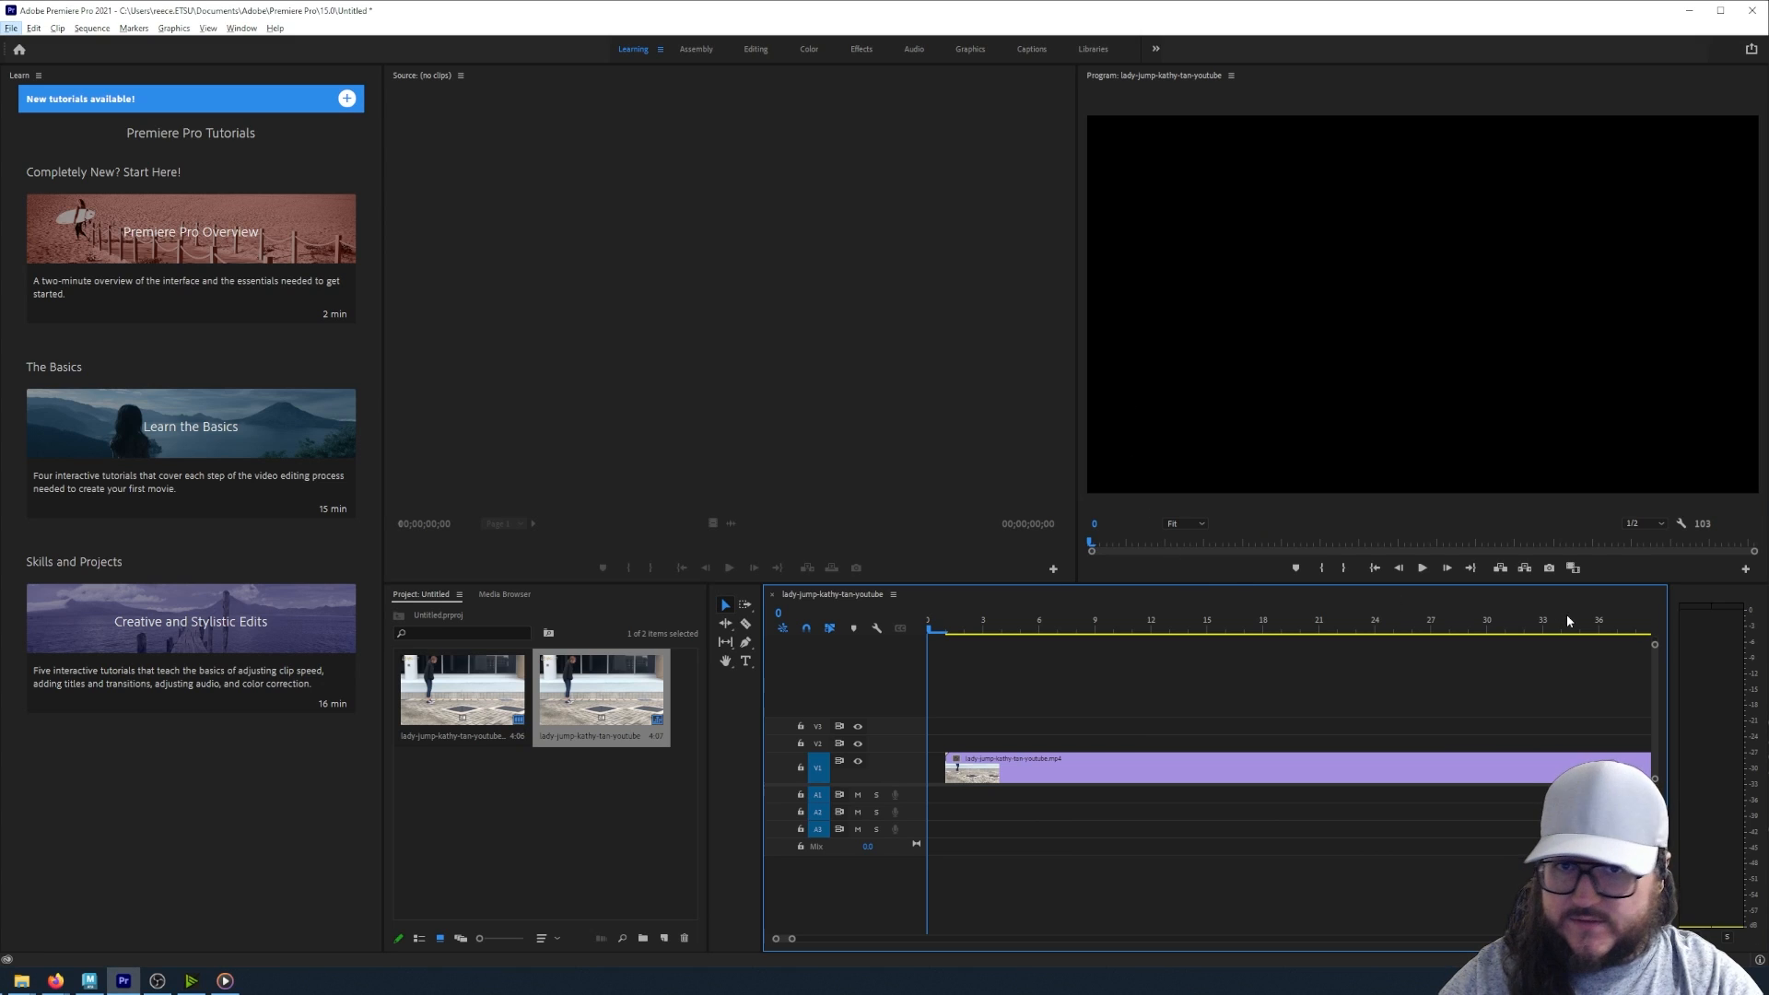
scroll(1469, 749, down, 8)
scroll(1331, 745, up, 1)
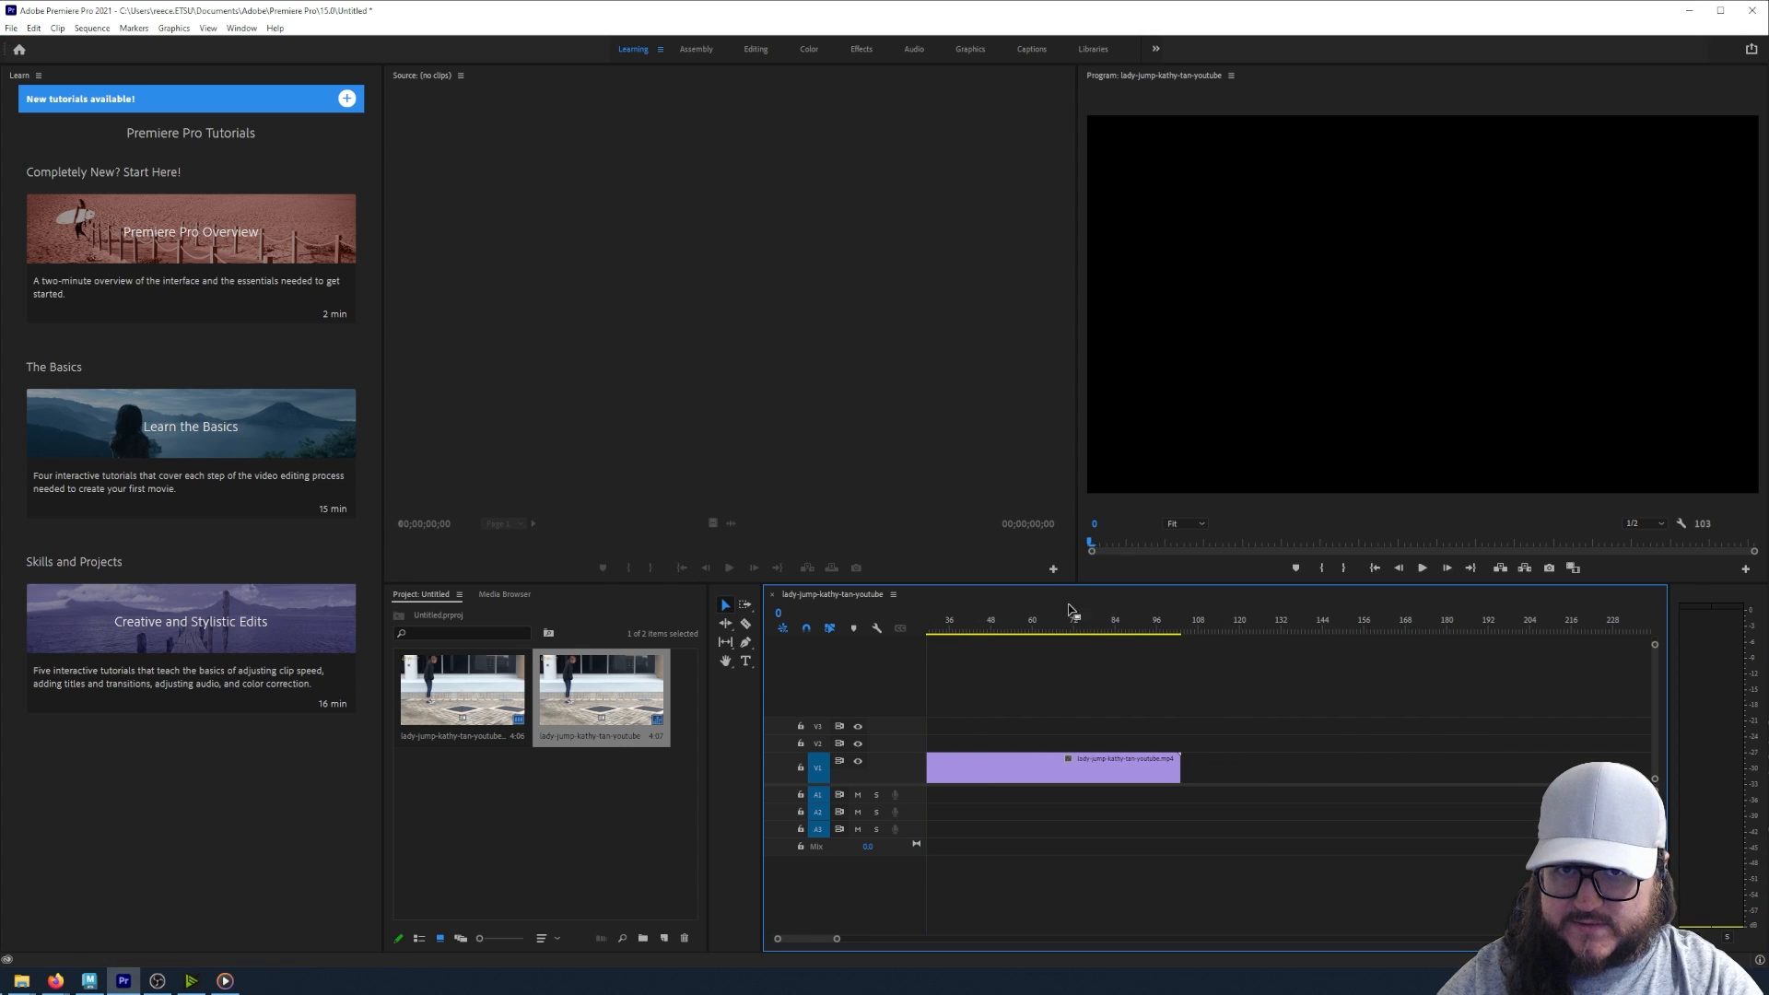
drag(1160, 623, 1186, 628)
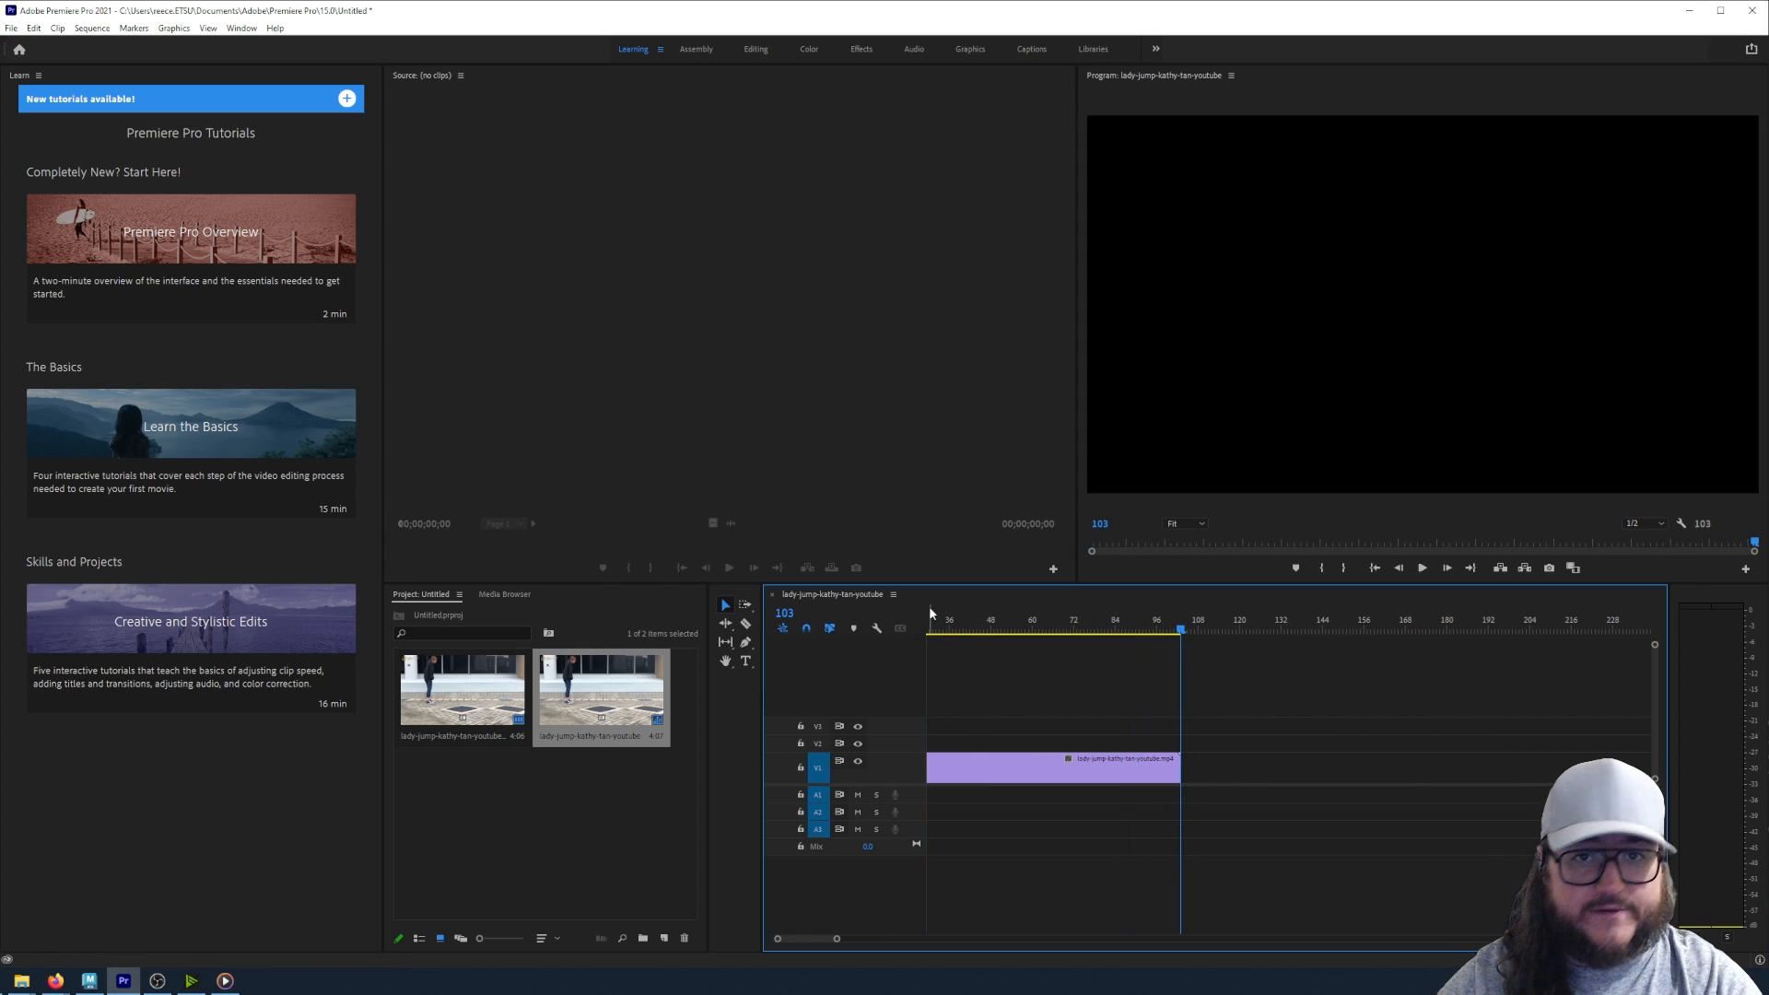
- Switch back to Maya, set the animation end frame to 103 and extend the playback range to the full length
key(alt+Tab)
key(alt+Tab)
click(886, 402)
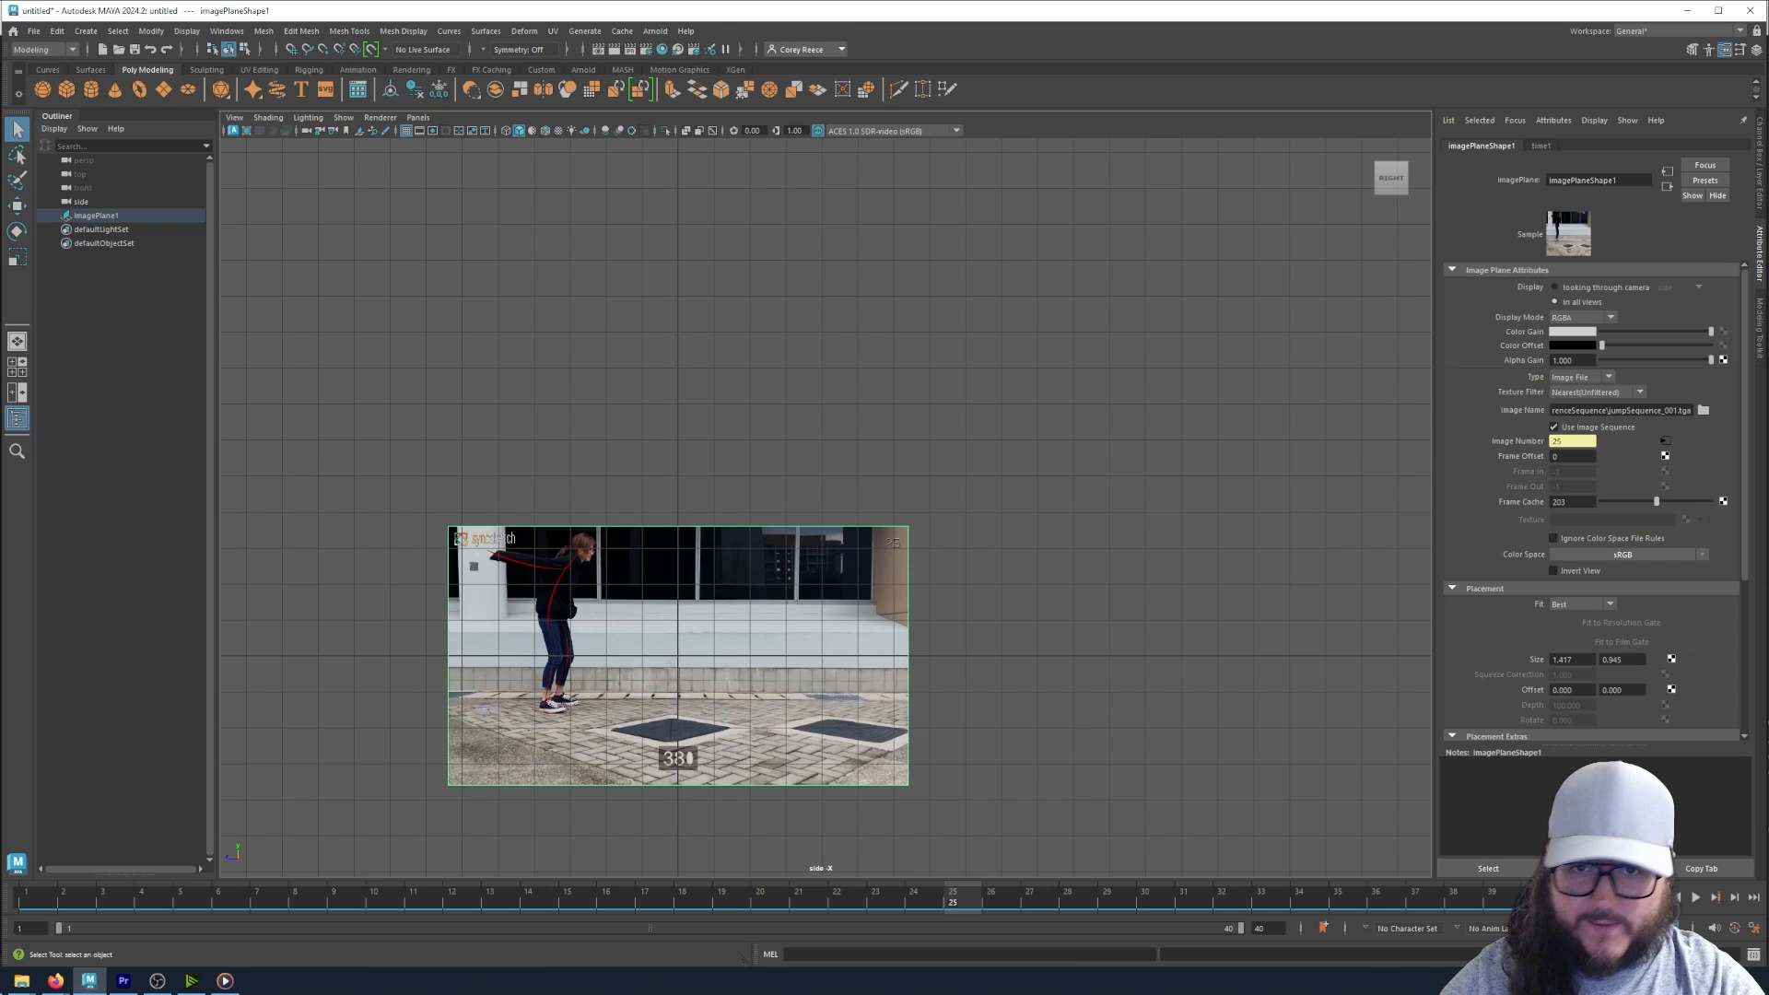
double_click(1268, 928)
text(10)
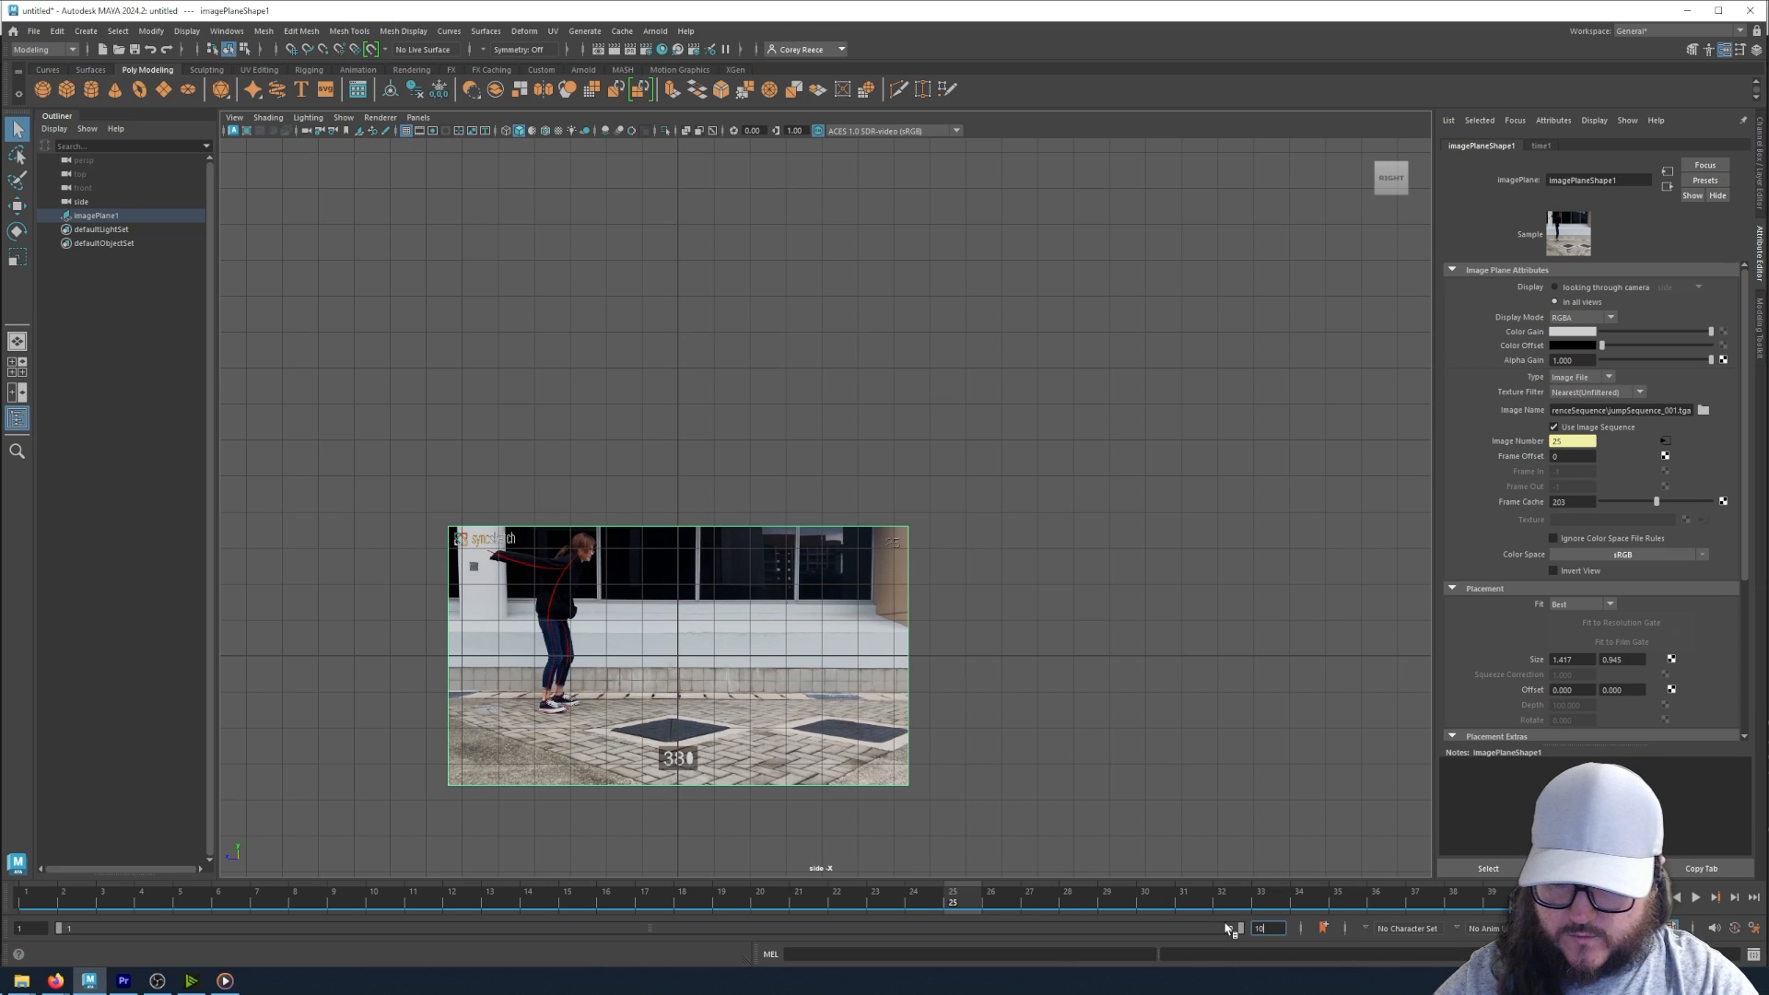
text(3)
key(Return)
click(1181, 768)
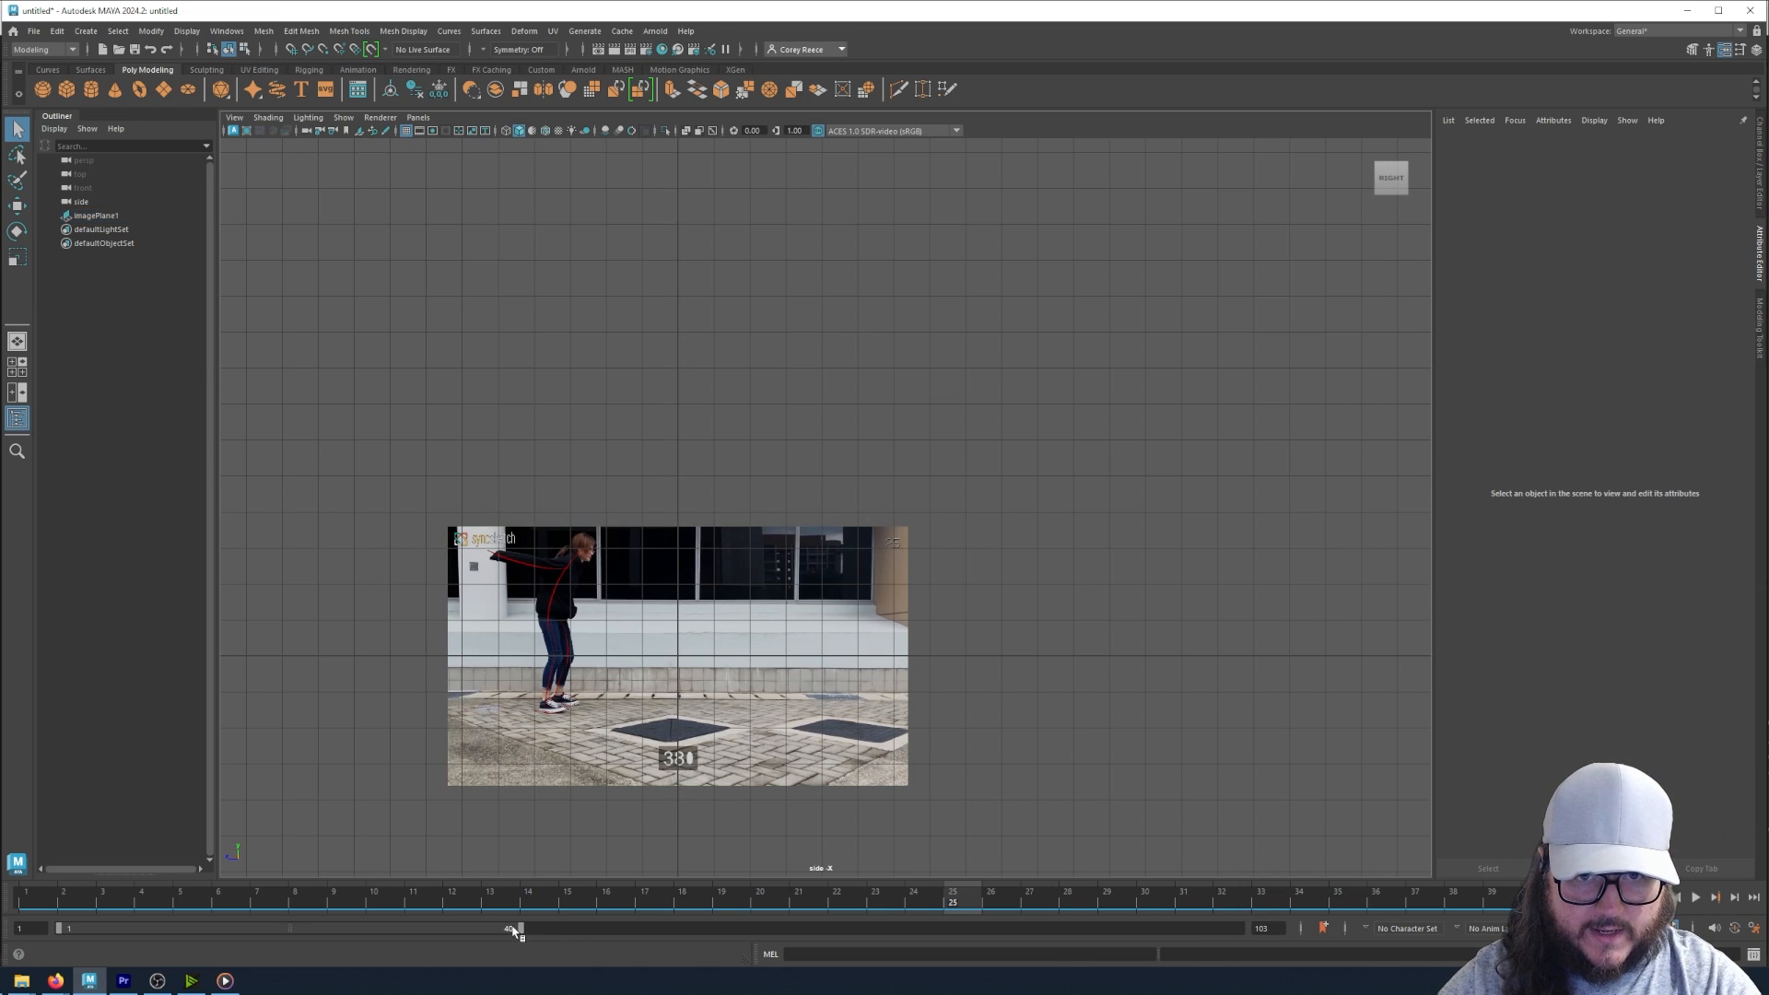
drag(517, 929, 1244, 929)
- Play the timeline in the side view to check the last frames of the image sequence, and stop playback
key(alt+v)
drag(987, 500, 1025, 435)
drag(1025, 435, 853, 482)
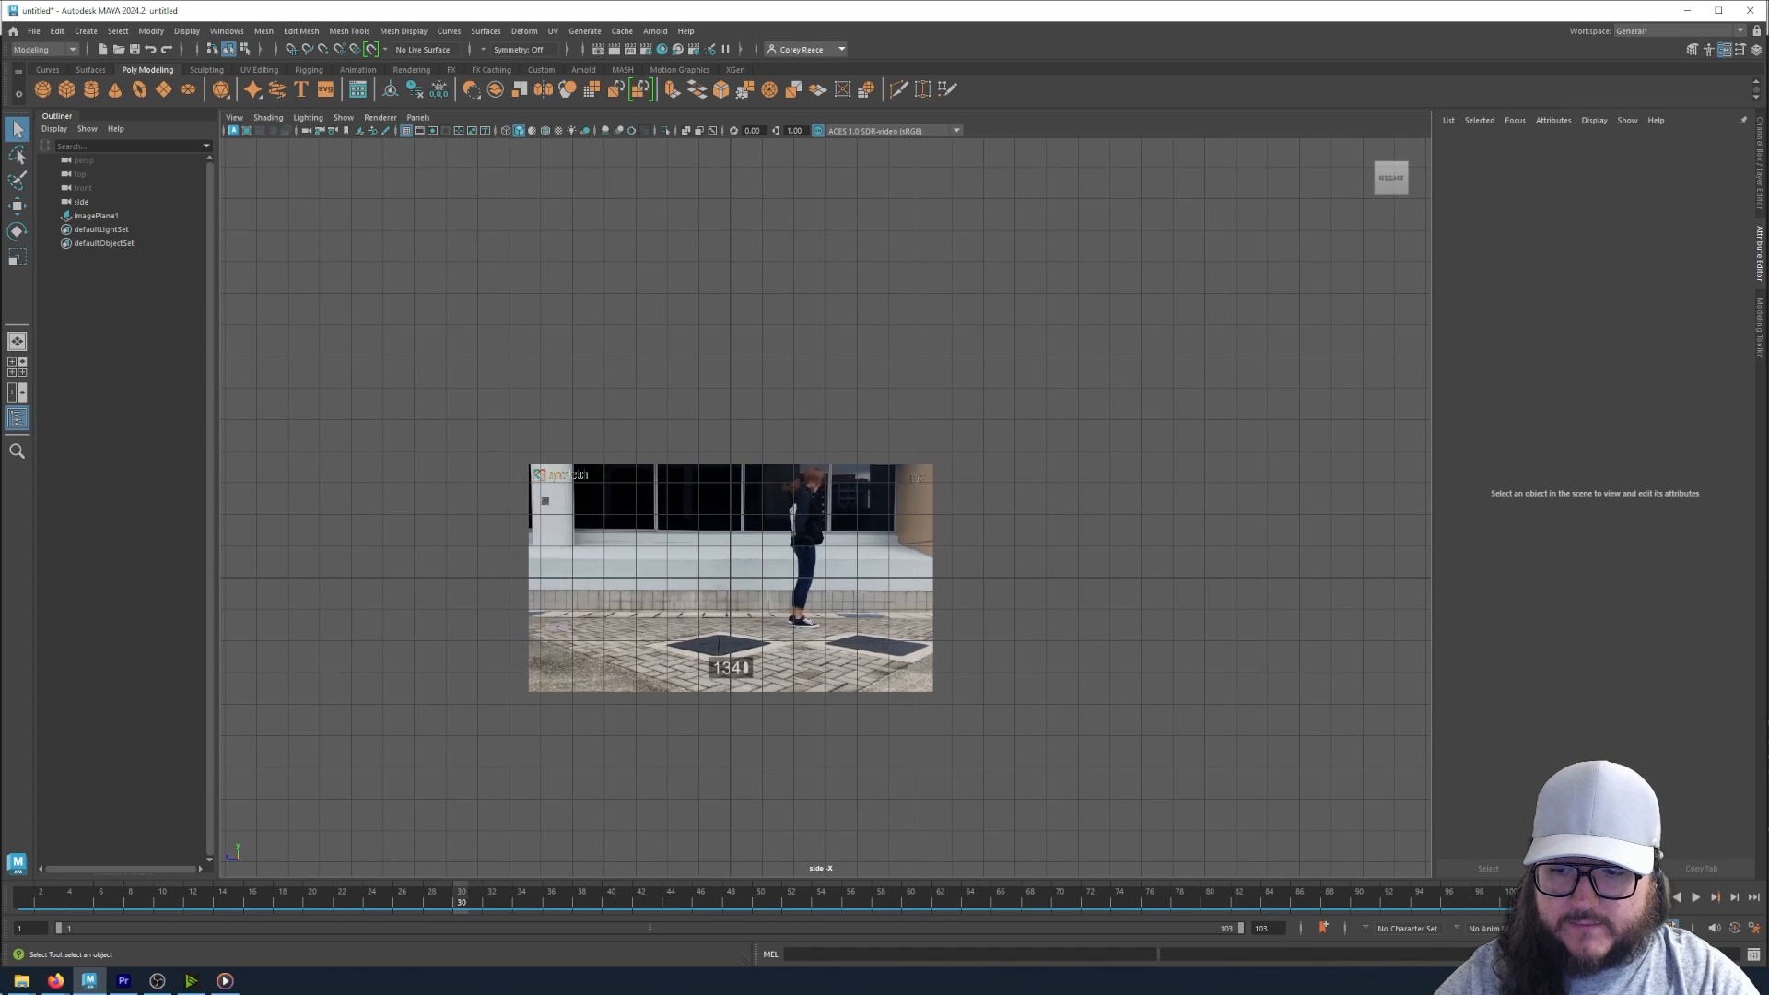
key(alt+v)
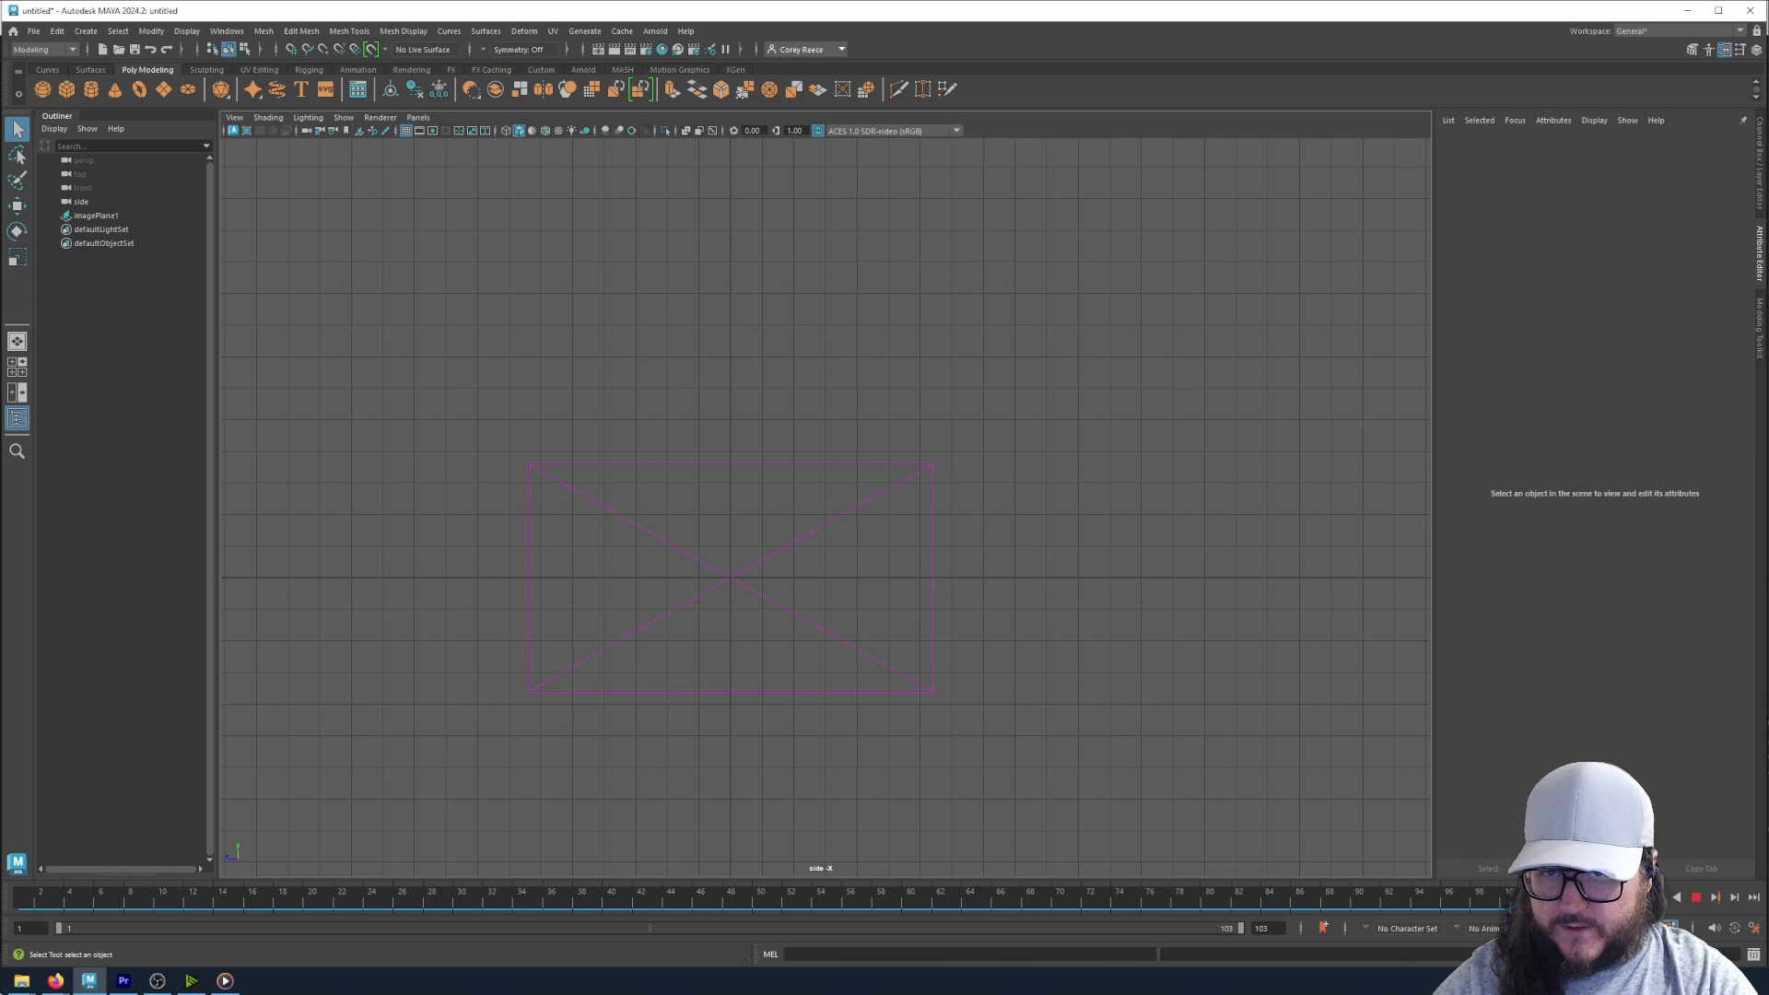
key(alt+v)
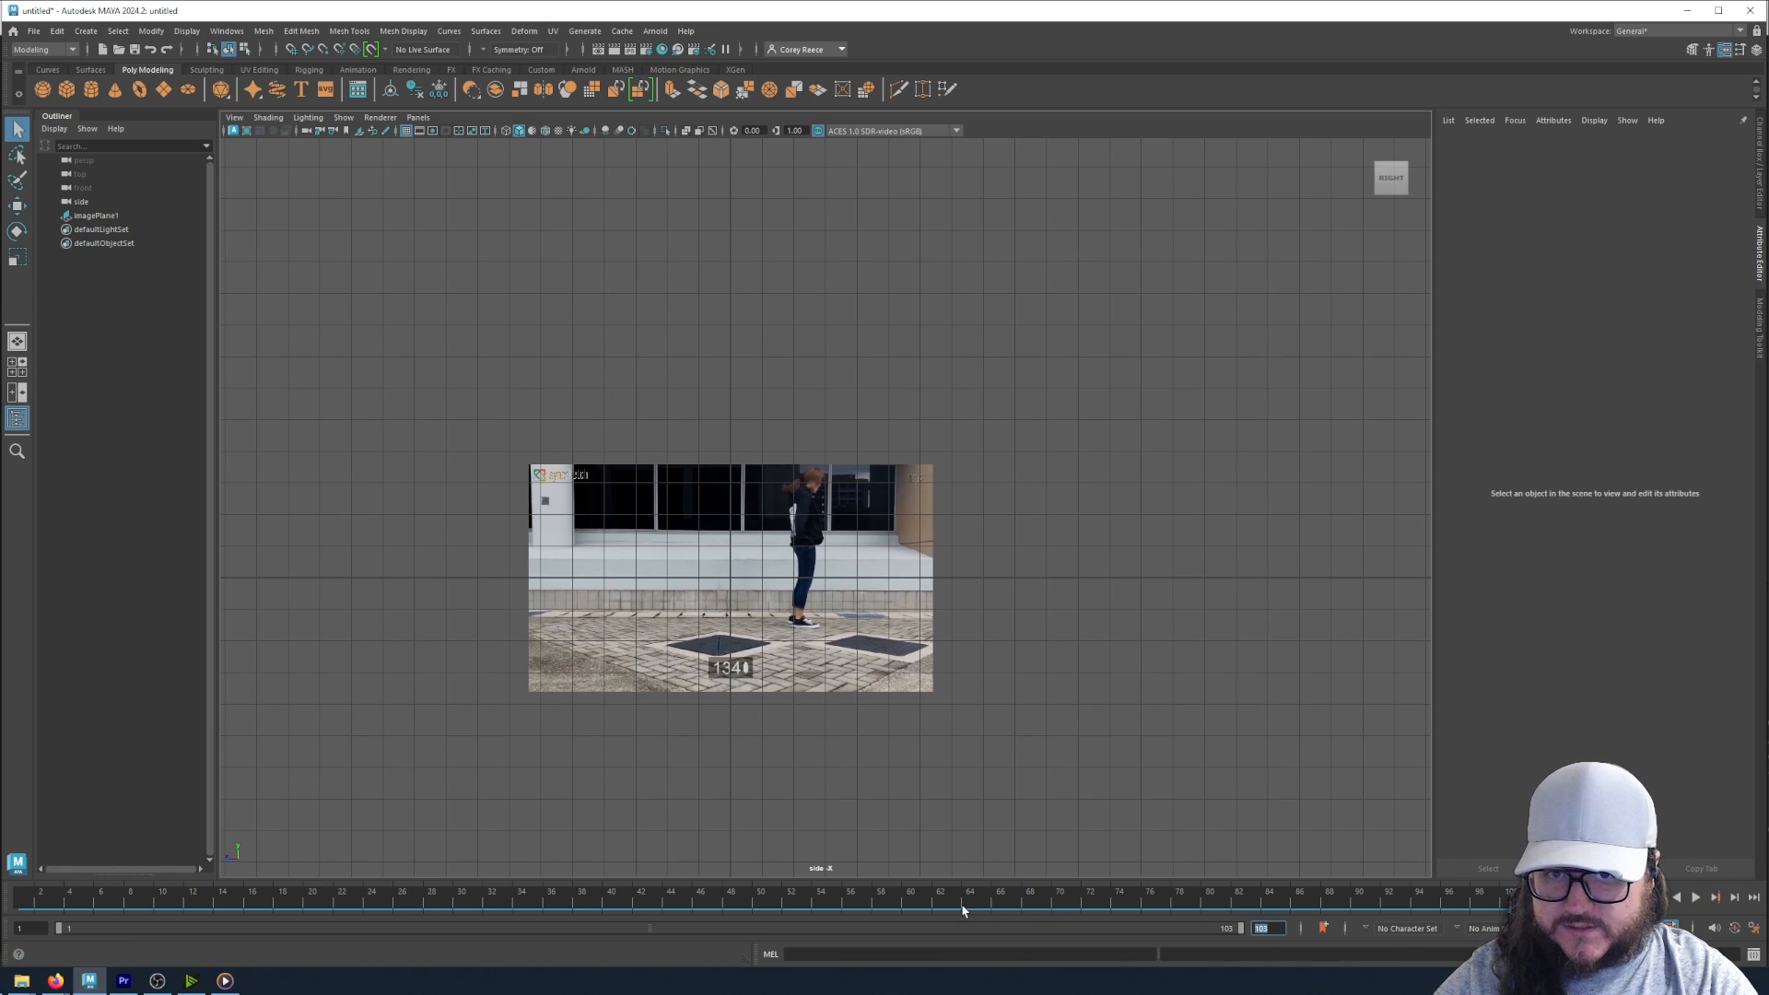
- Set the animation end frame to 102 and play the sequence through to check how it loops
text(2)
key(Return)
key(alt+v)
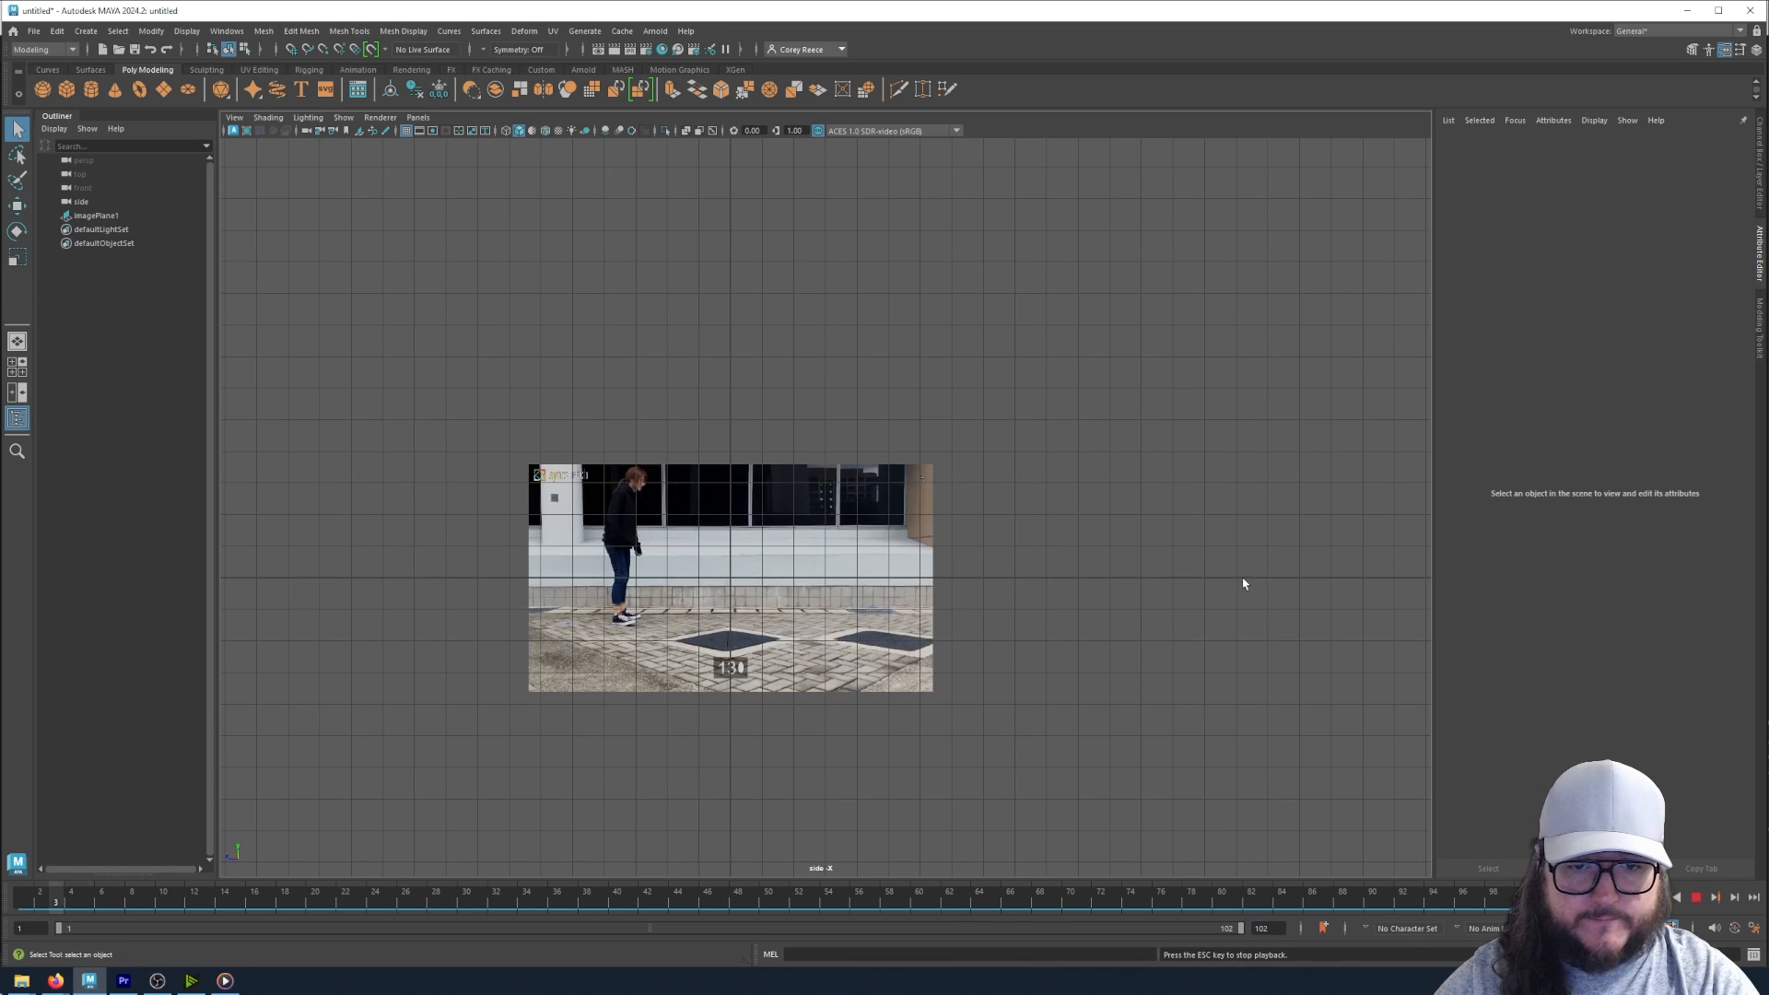
drag(1182, 587, 1171, 539)
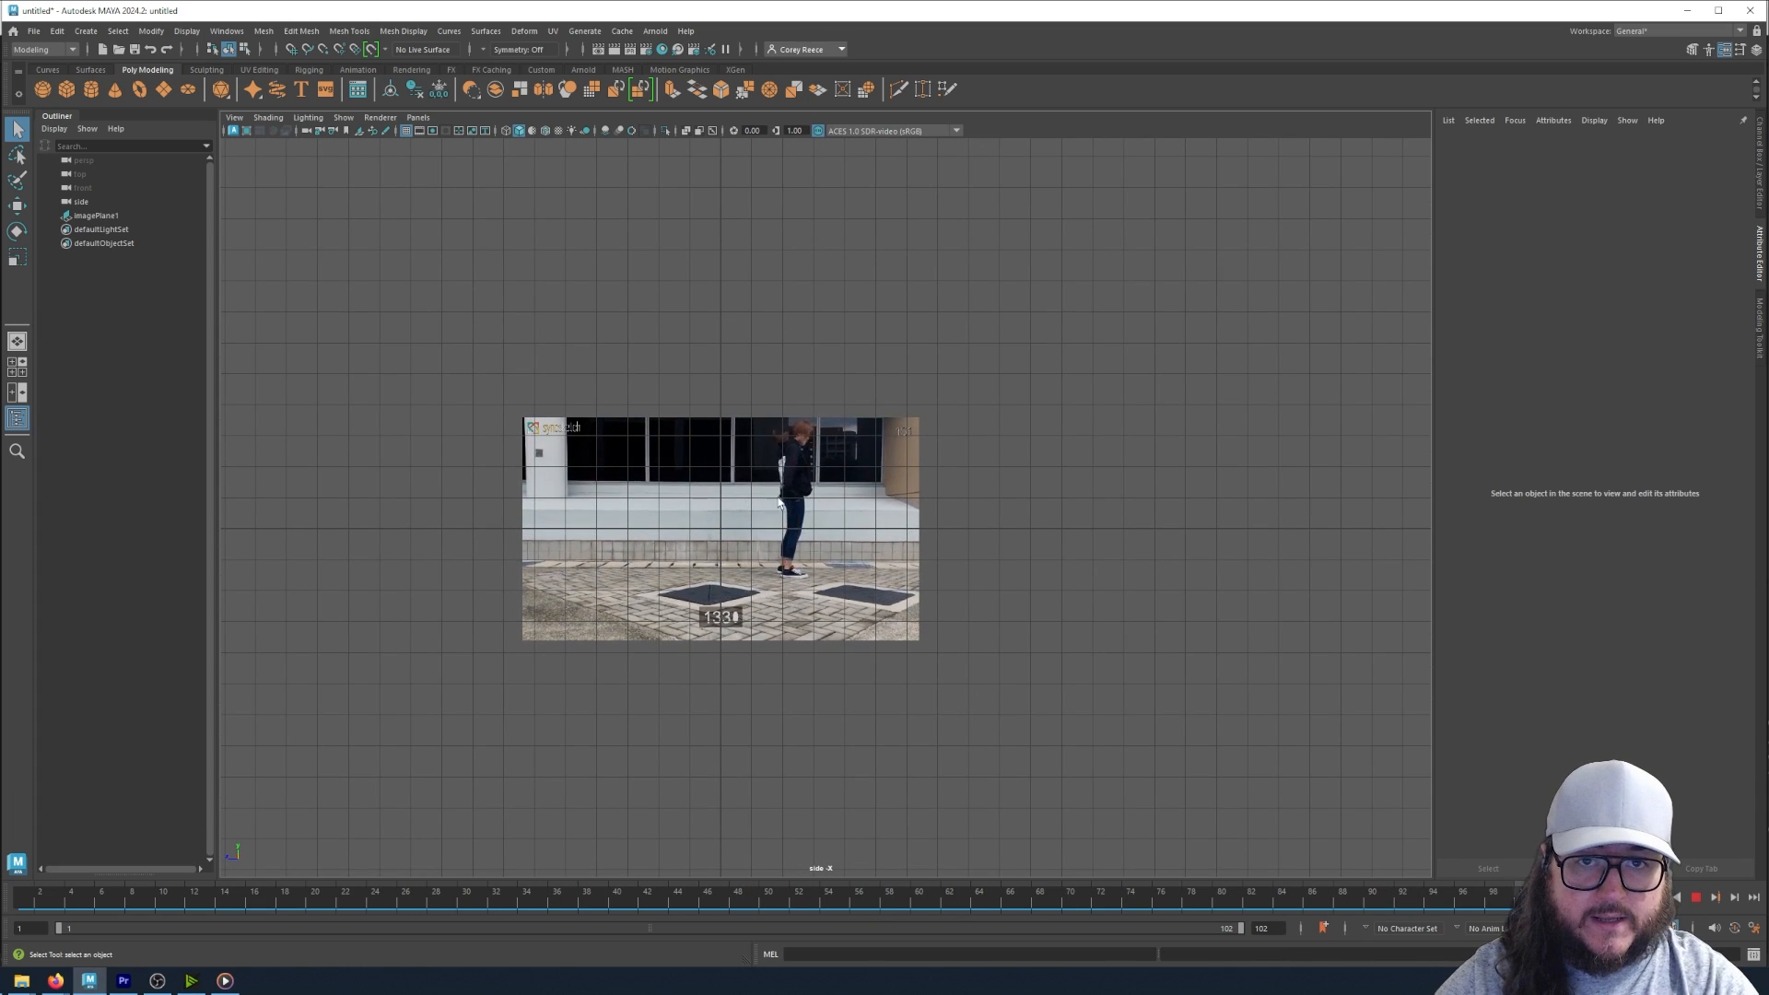
key(alt+v)
- Move the image plane up onto the grid and back from the origin, to about X -8.32 and Y 3.64
key(w)
click(869, 498)
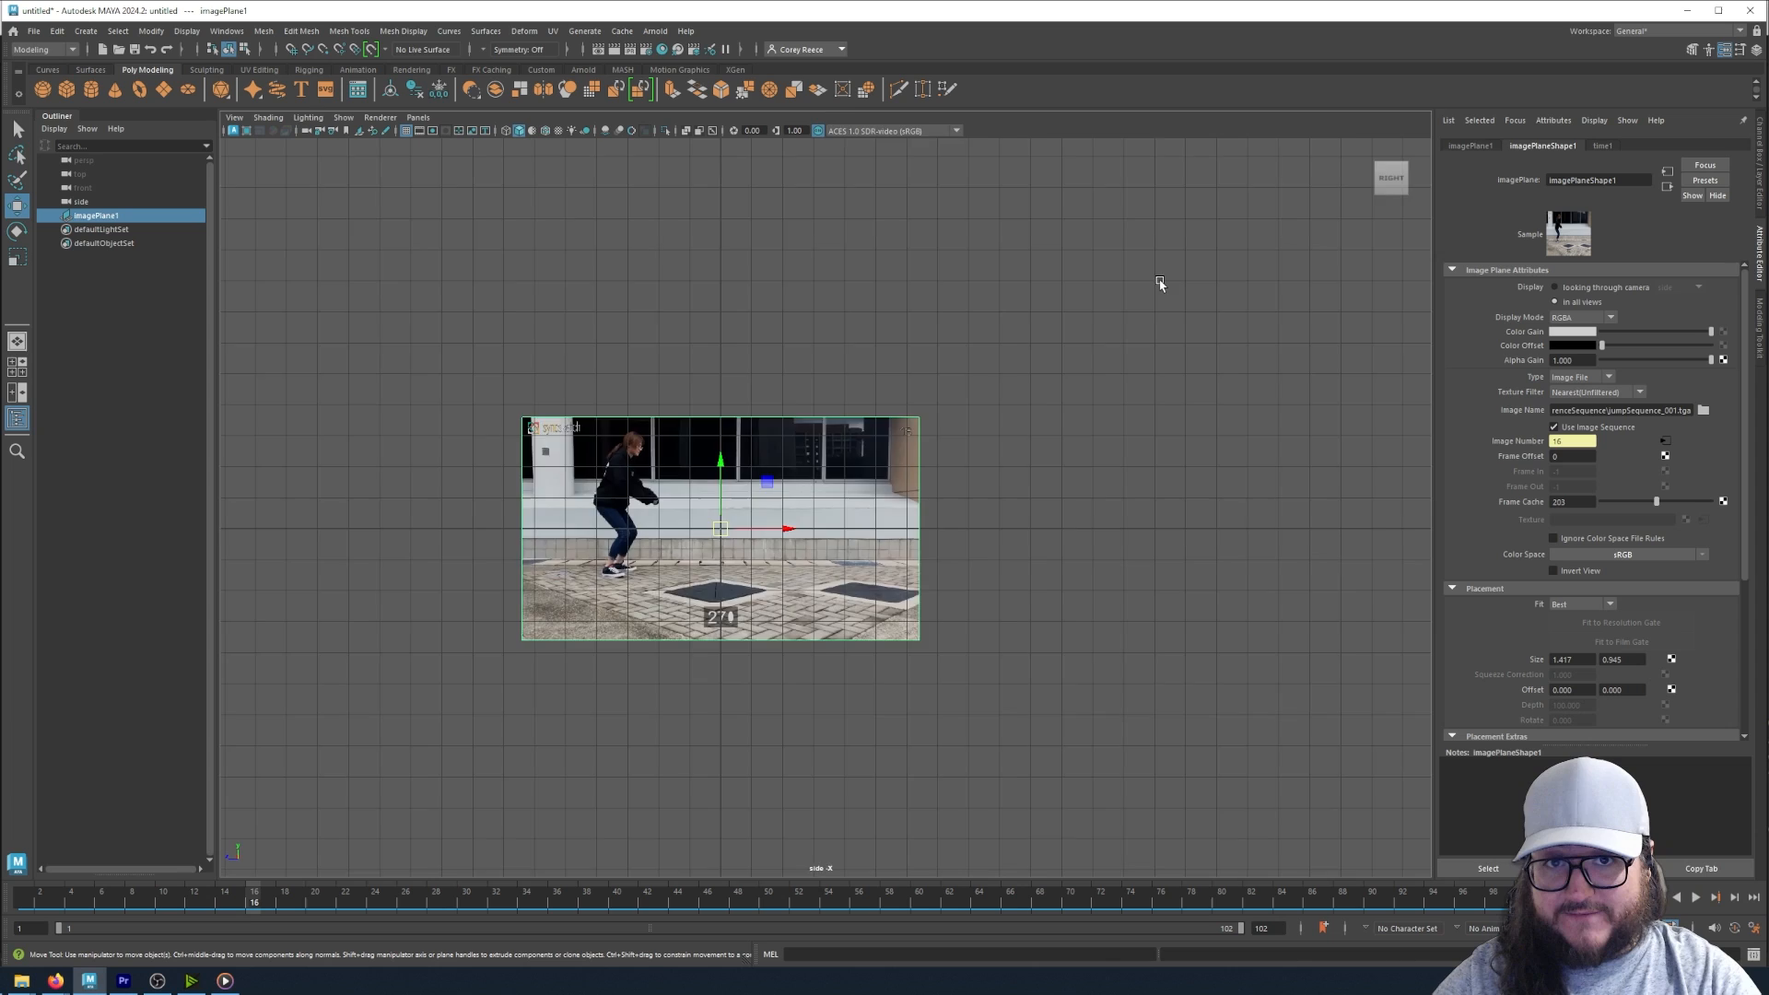
key(space)
key(space)
alt+drag(1072, 468, 1003, 453)
drag(827, 431, 642, 411)
click(1047, 415)
alt+drag(1047, 414, 967, 431)
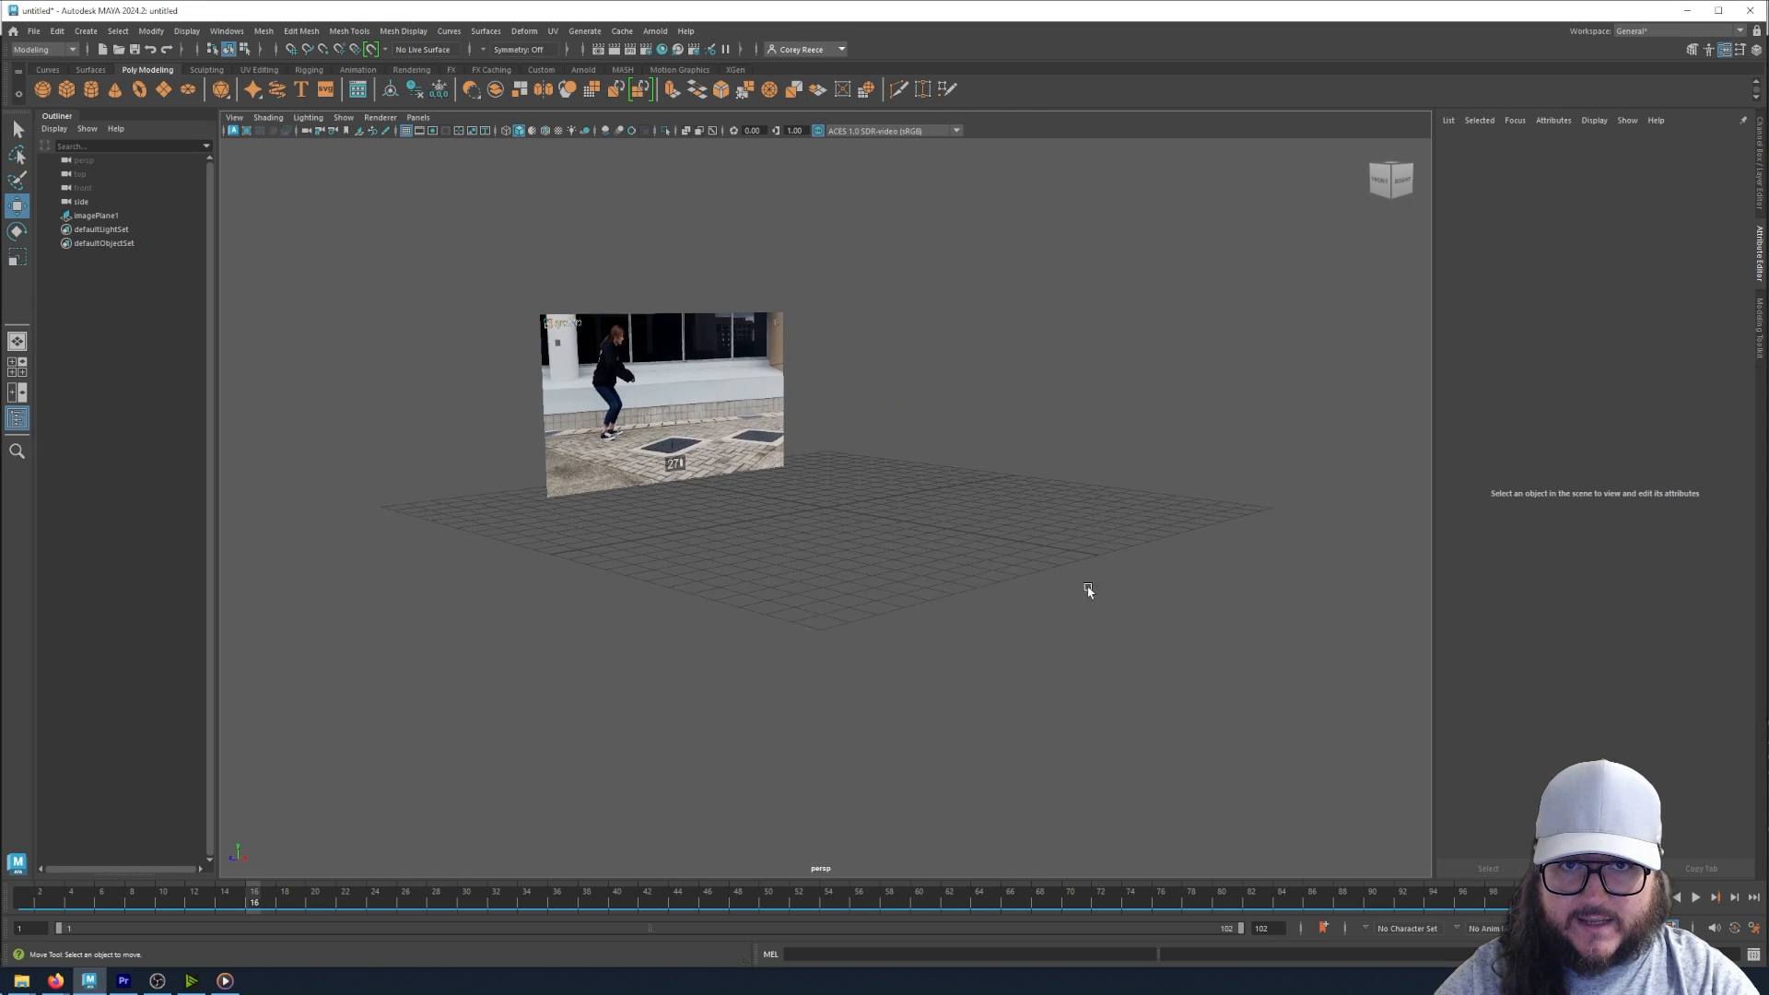
- Select the image plane in the four-view layout and create a display layer containing it
key(space)
key(space)
key(space)
alt+drag(1216, 353, 1084, 403)
drag(1299, 197, 1198, 304)
click(1760, 154)
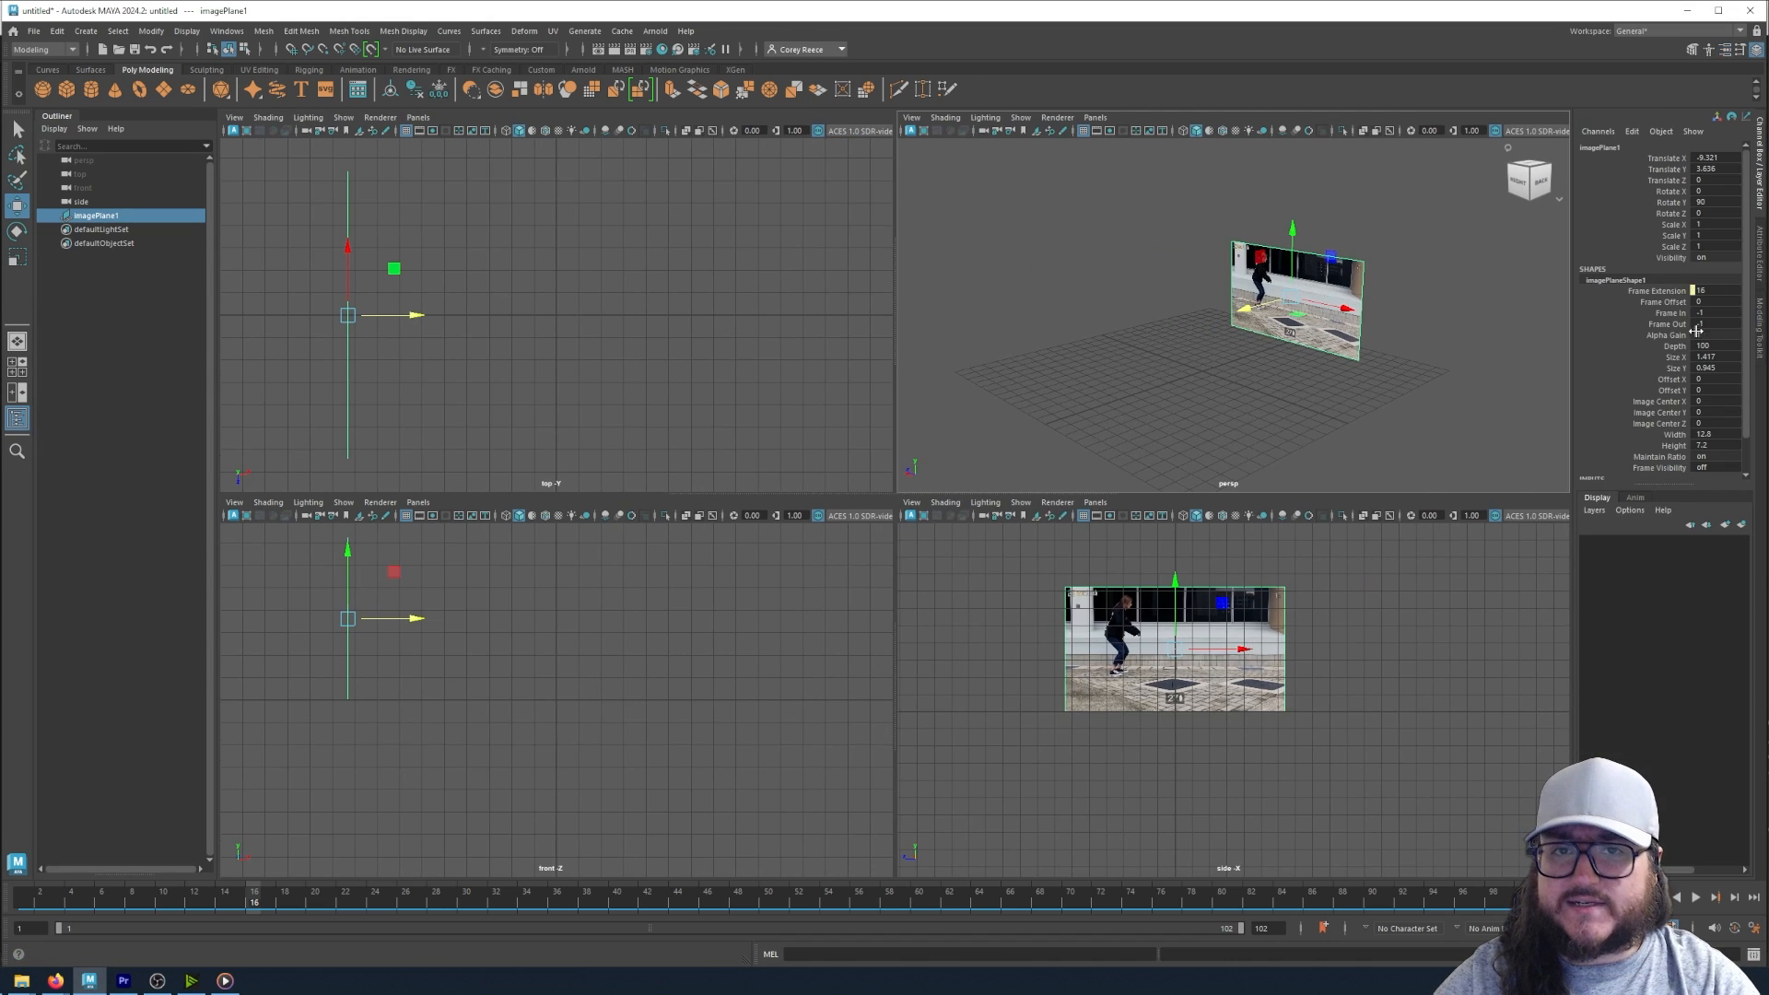
click(1741, 525)
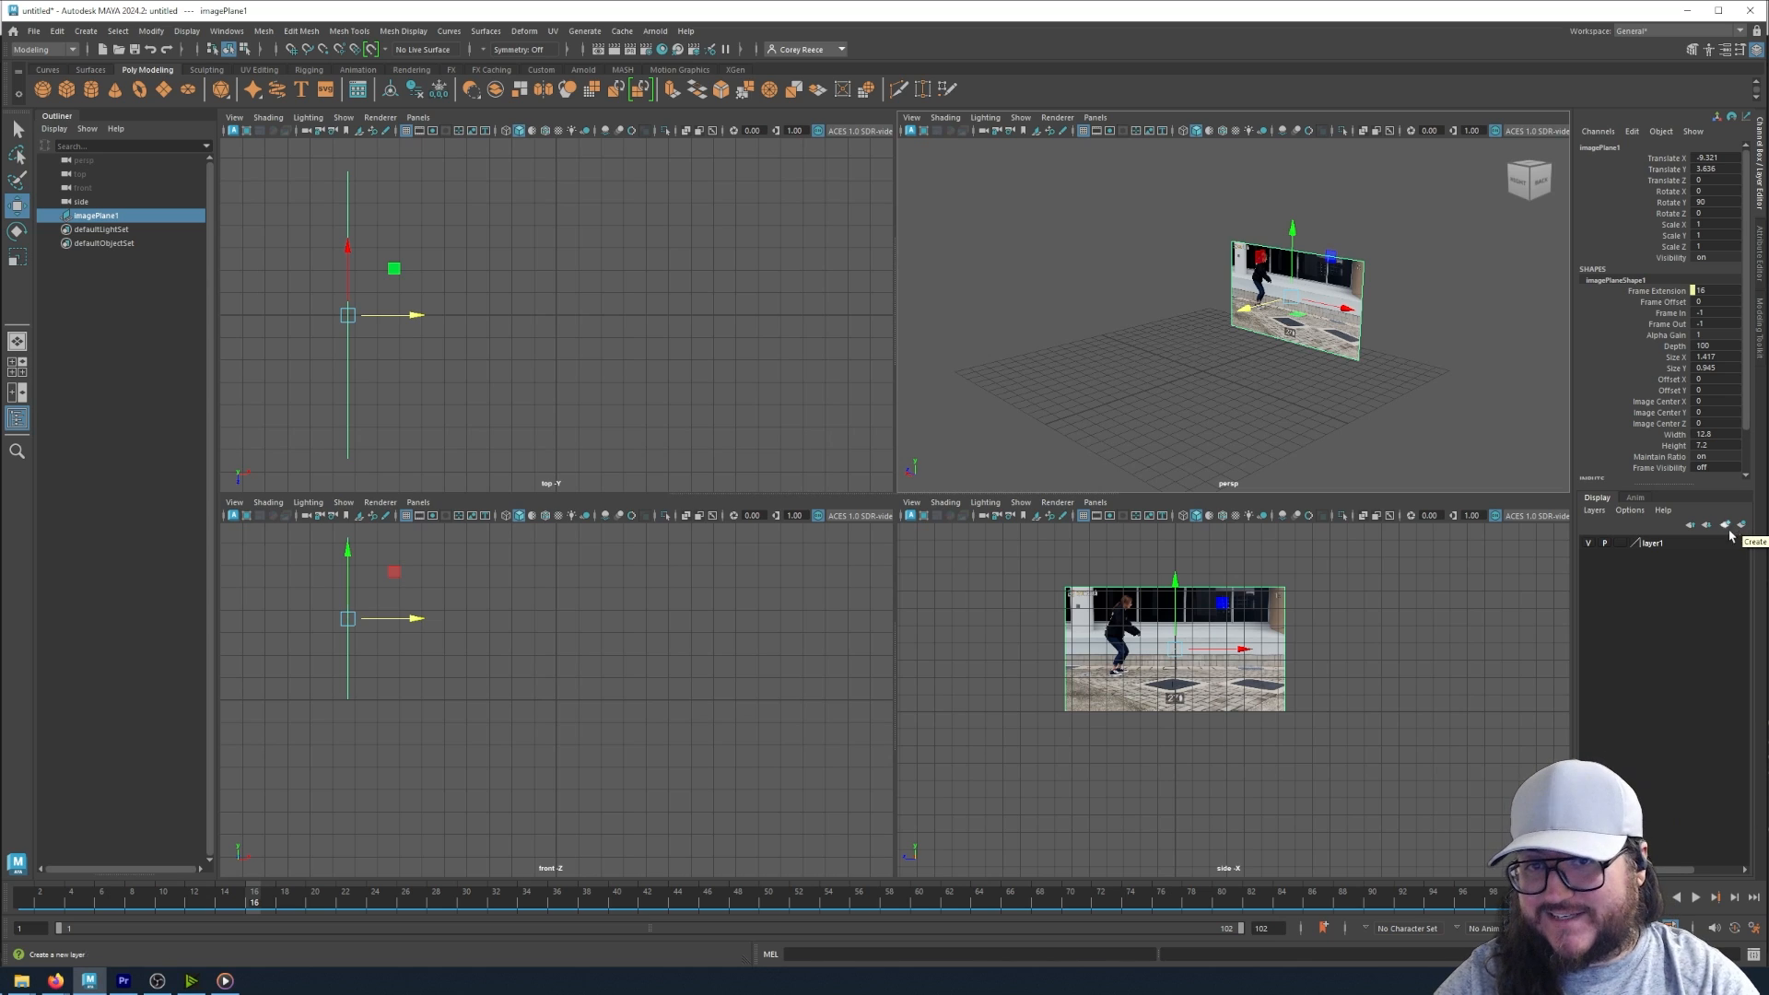
- Rename the new display layer to reference
double_click(1657, 544)
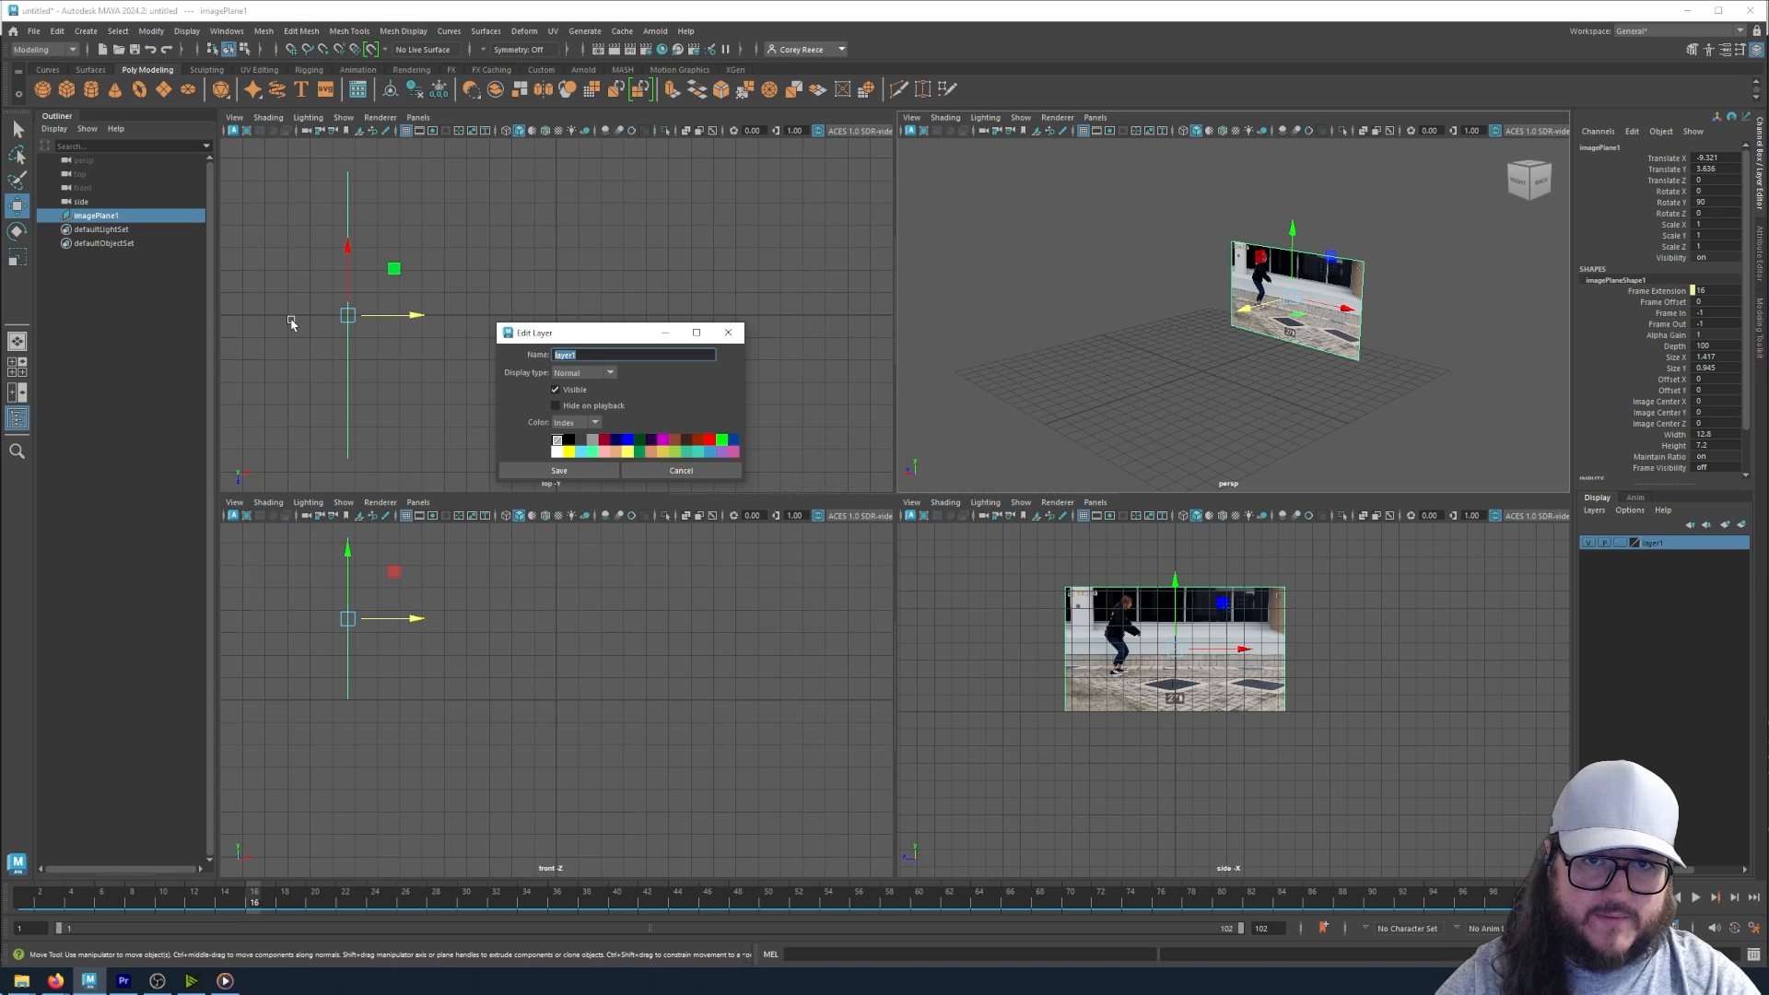
text(reference)
key(Return)
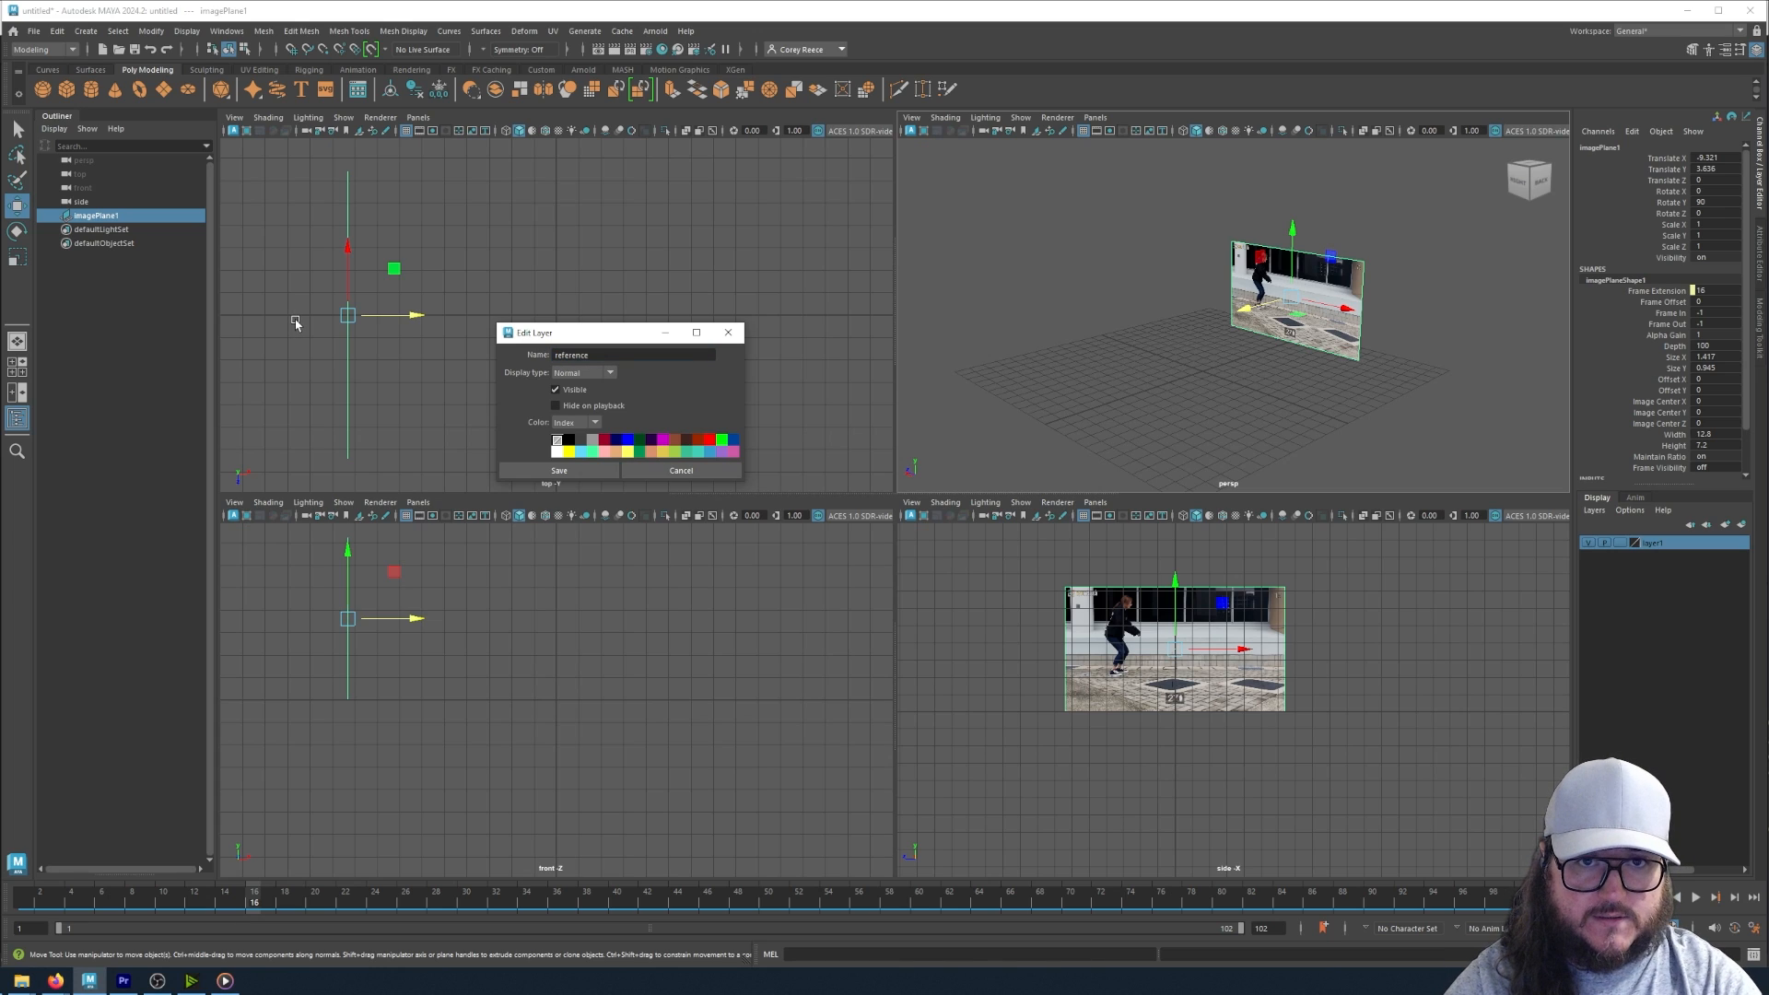
click(560, 471)
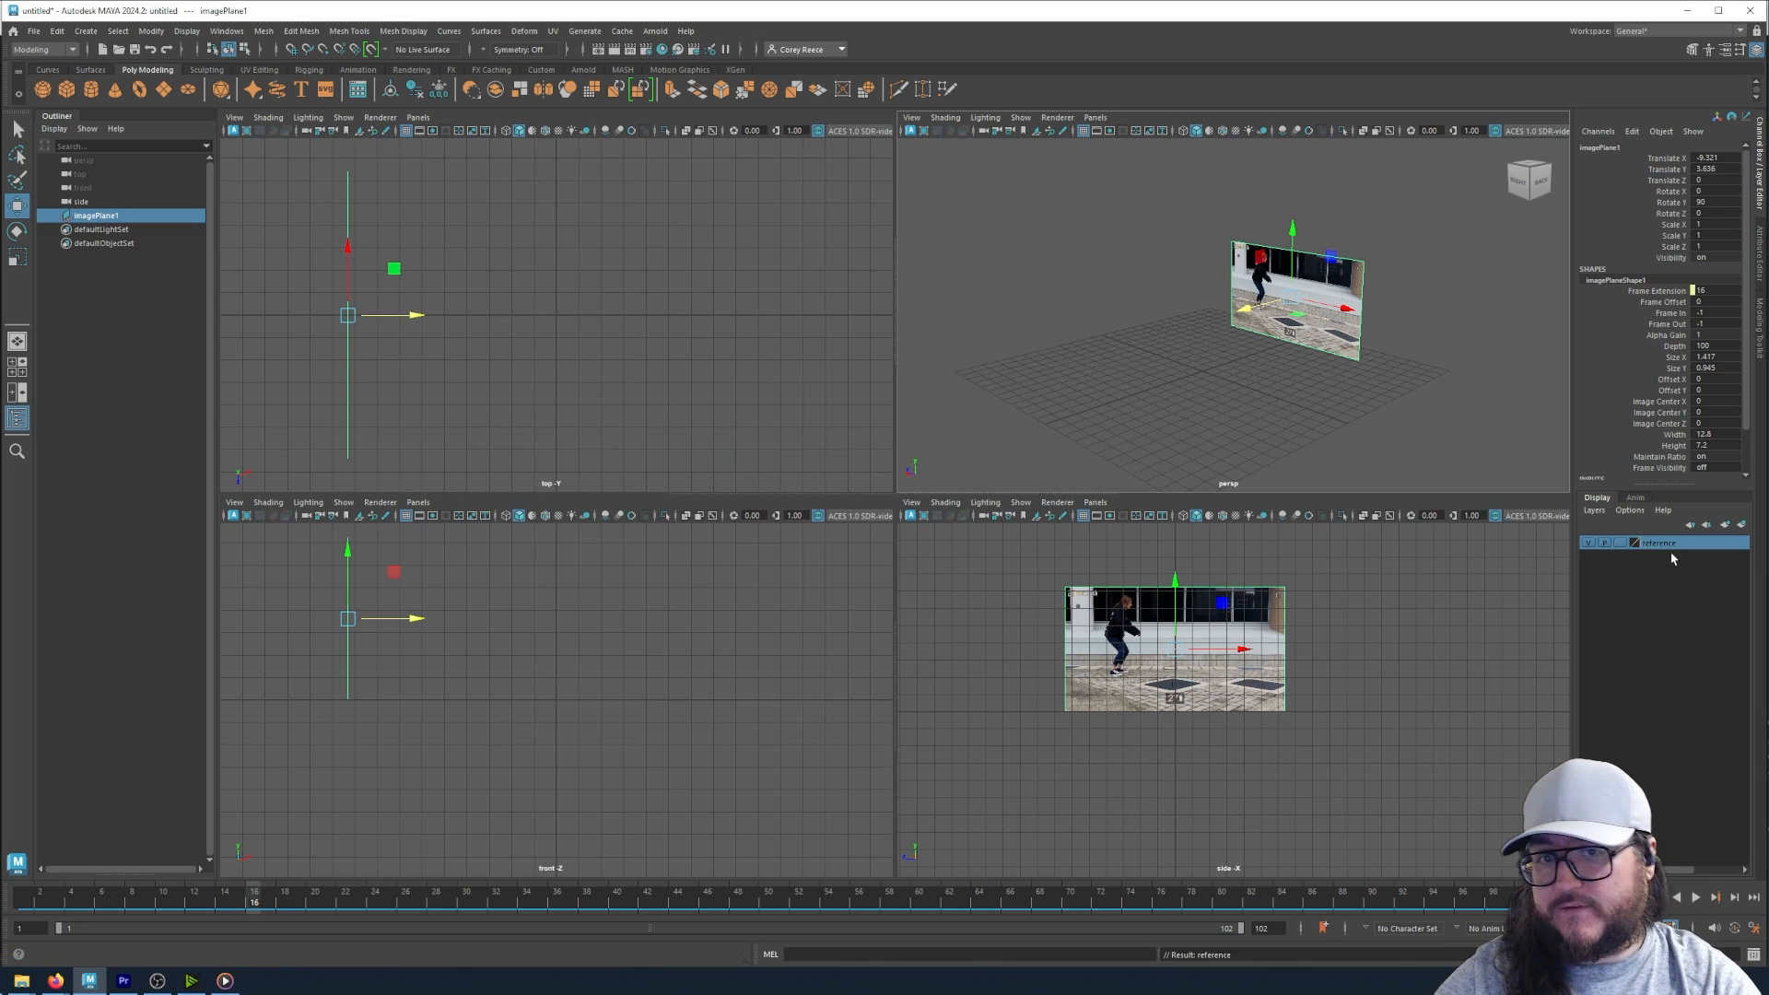
- Cycle the reference layer's display type through Template and leave it on Reference, with the image plane deselected
click(1621, 544)
click(1621, 544)
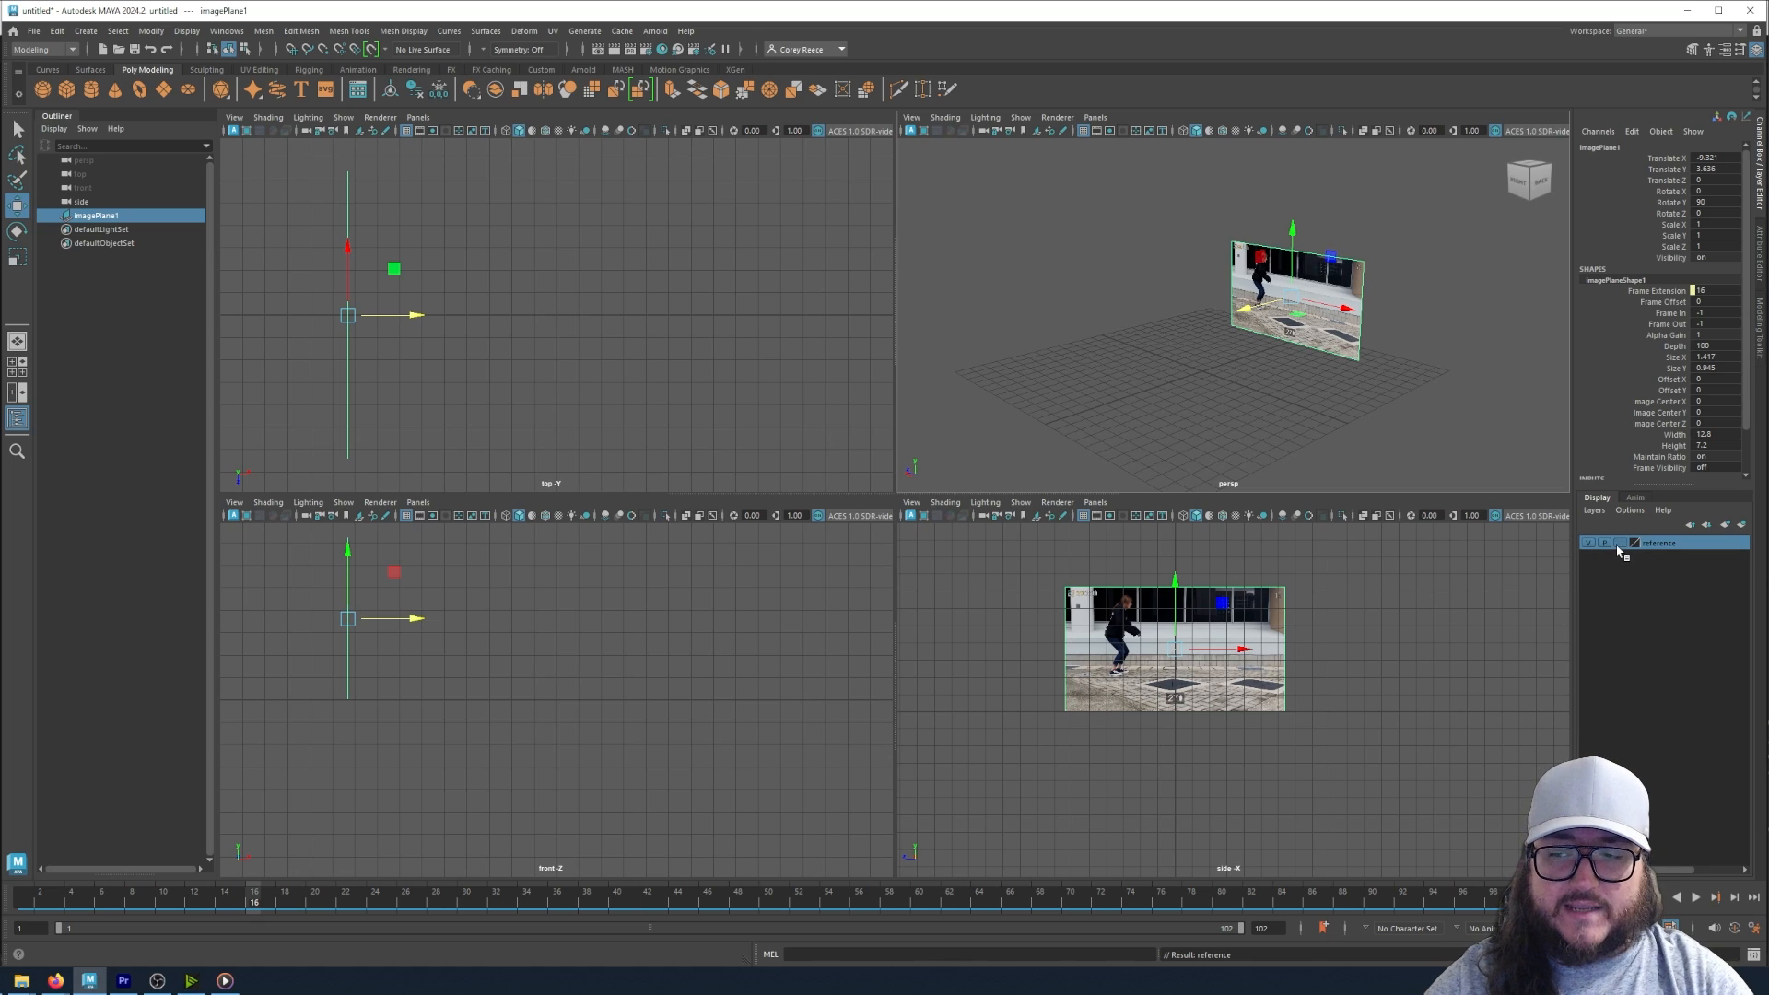
click(1619, 543)
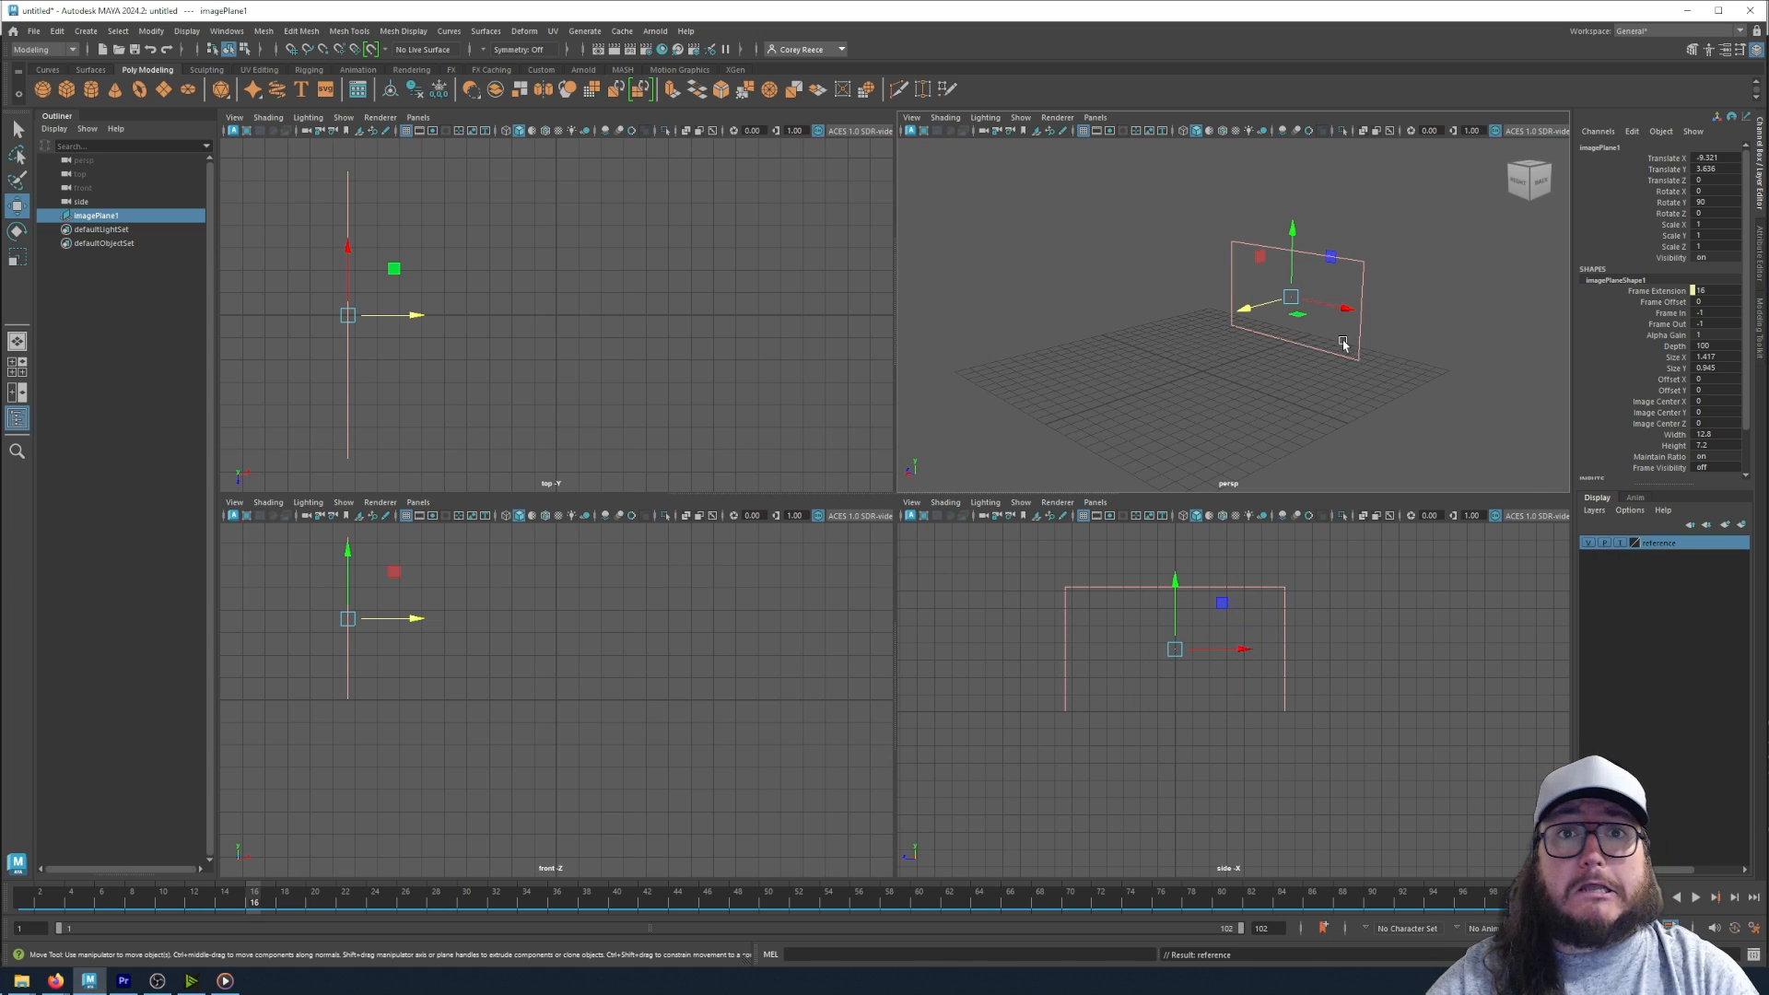
click(1623, 543)
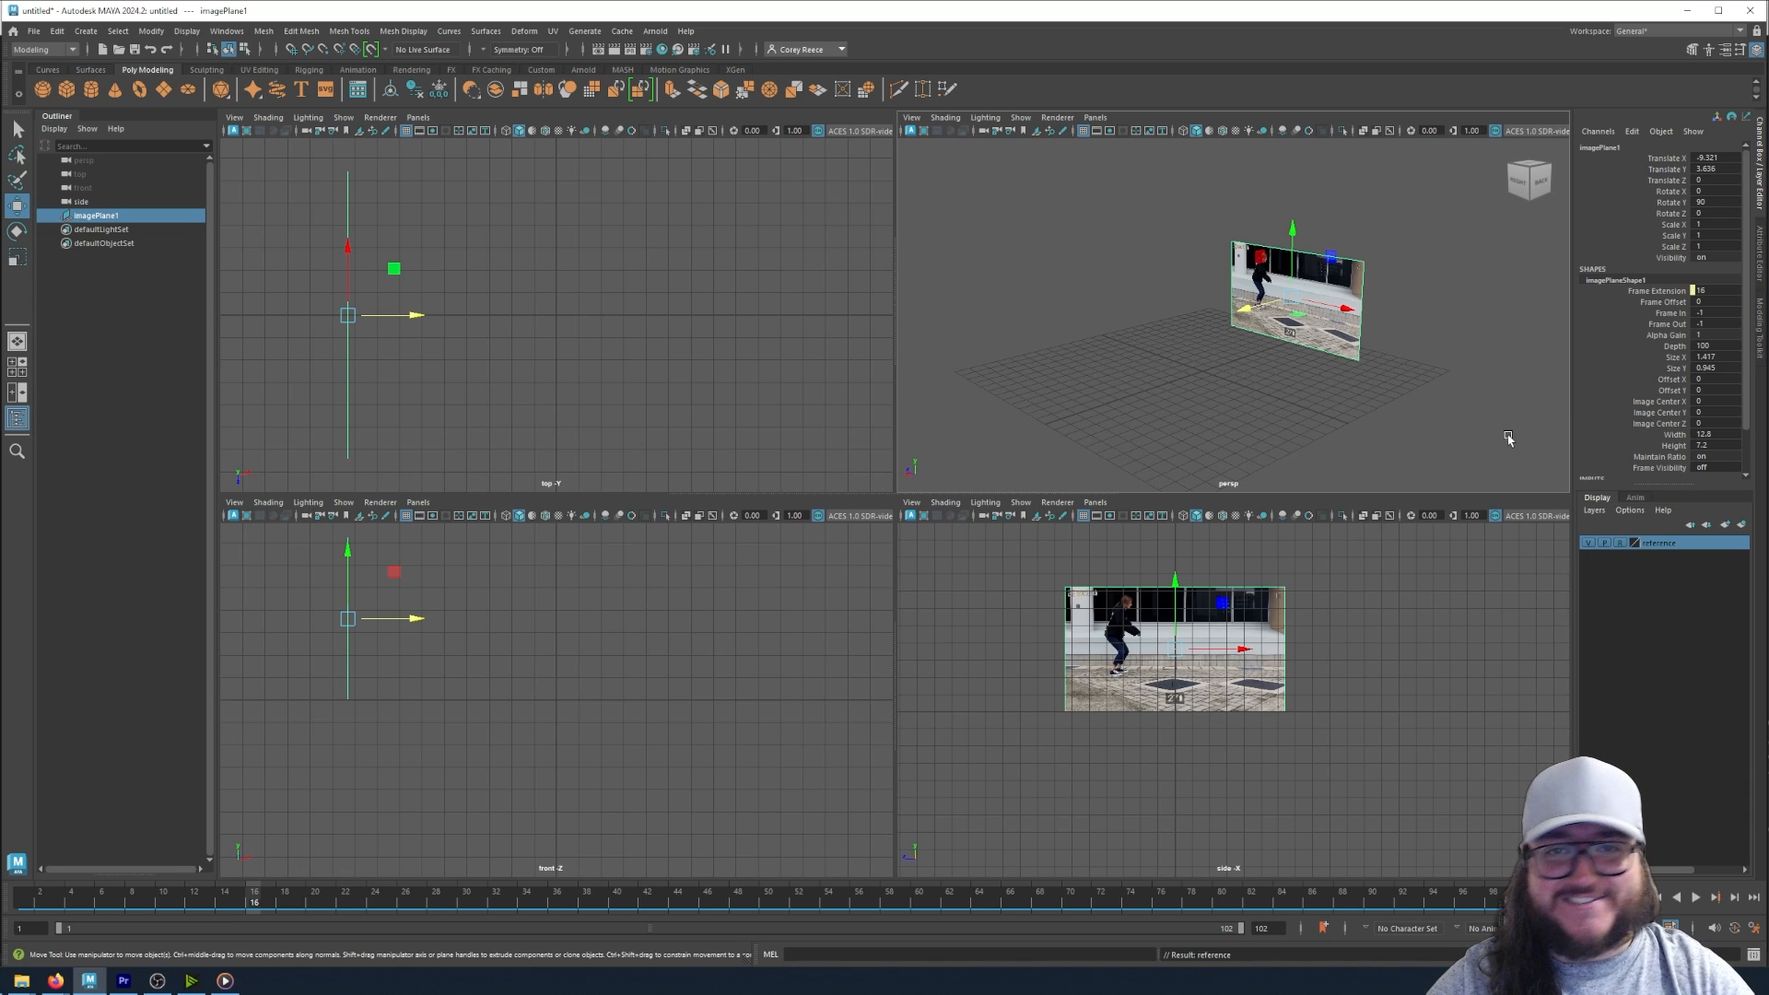
click(1475, 337)
- Play the sequence in a maximized perspective view, examining the image plane from different angles, and stop playback
drag(1368, 221, 1276, 218)
scroll(1375, 284, up, 5)
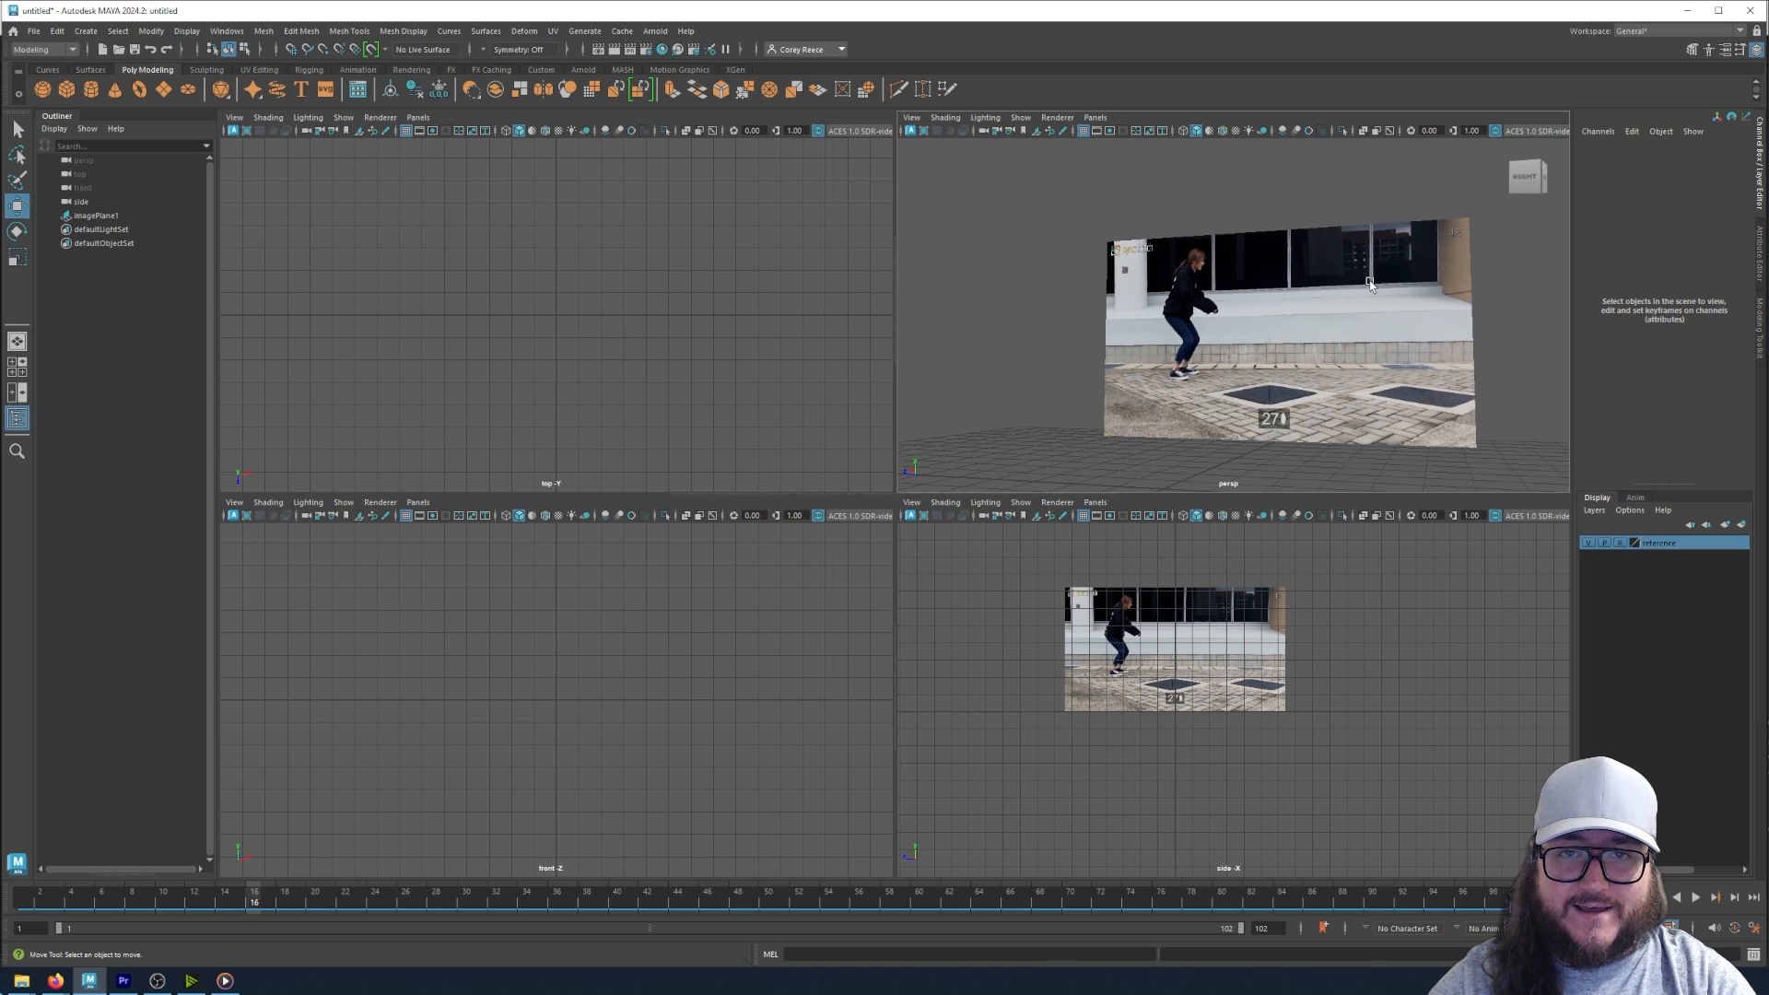
key(alt+v)
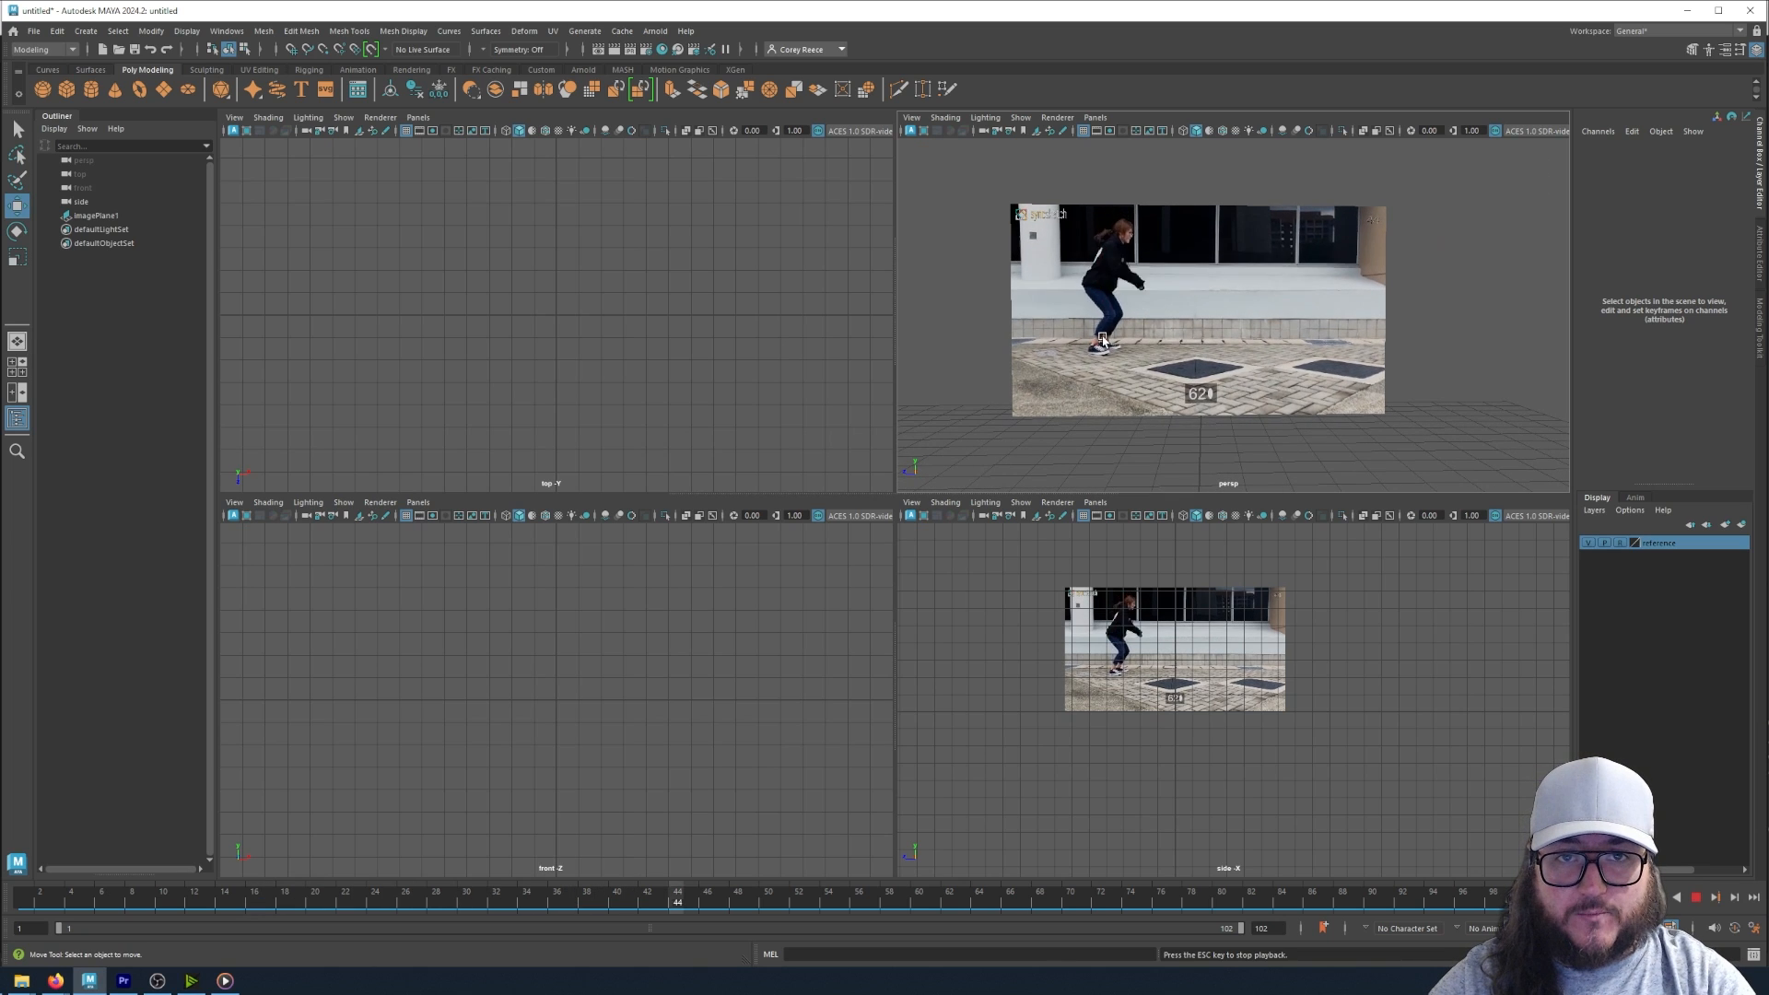
key(space)
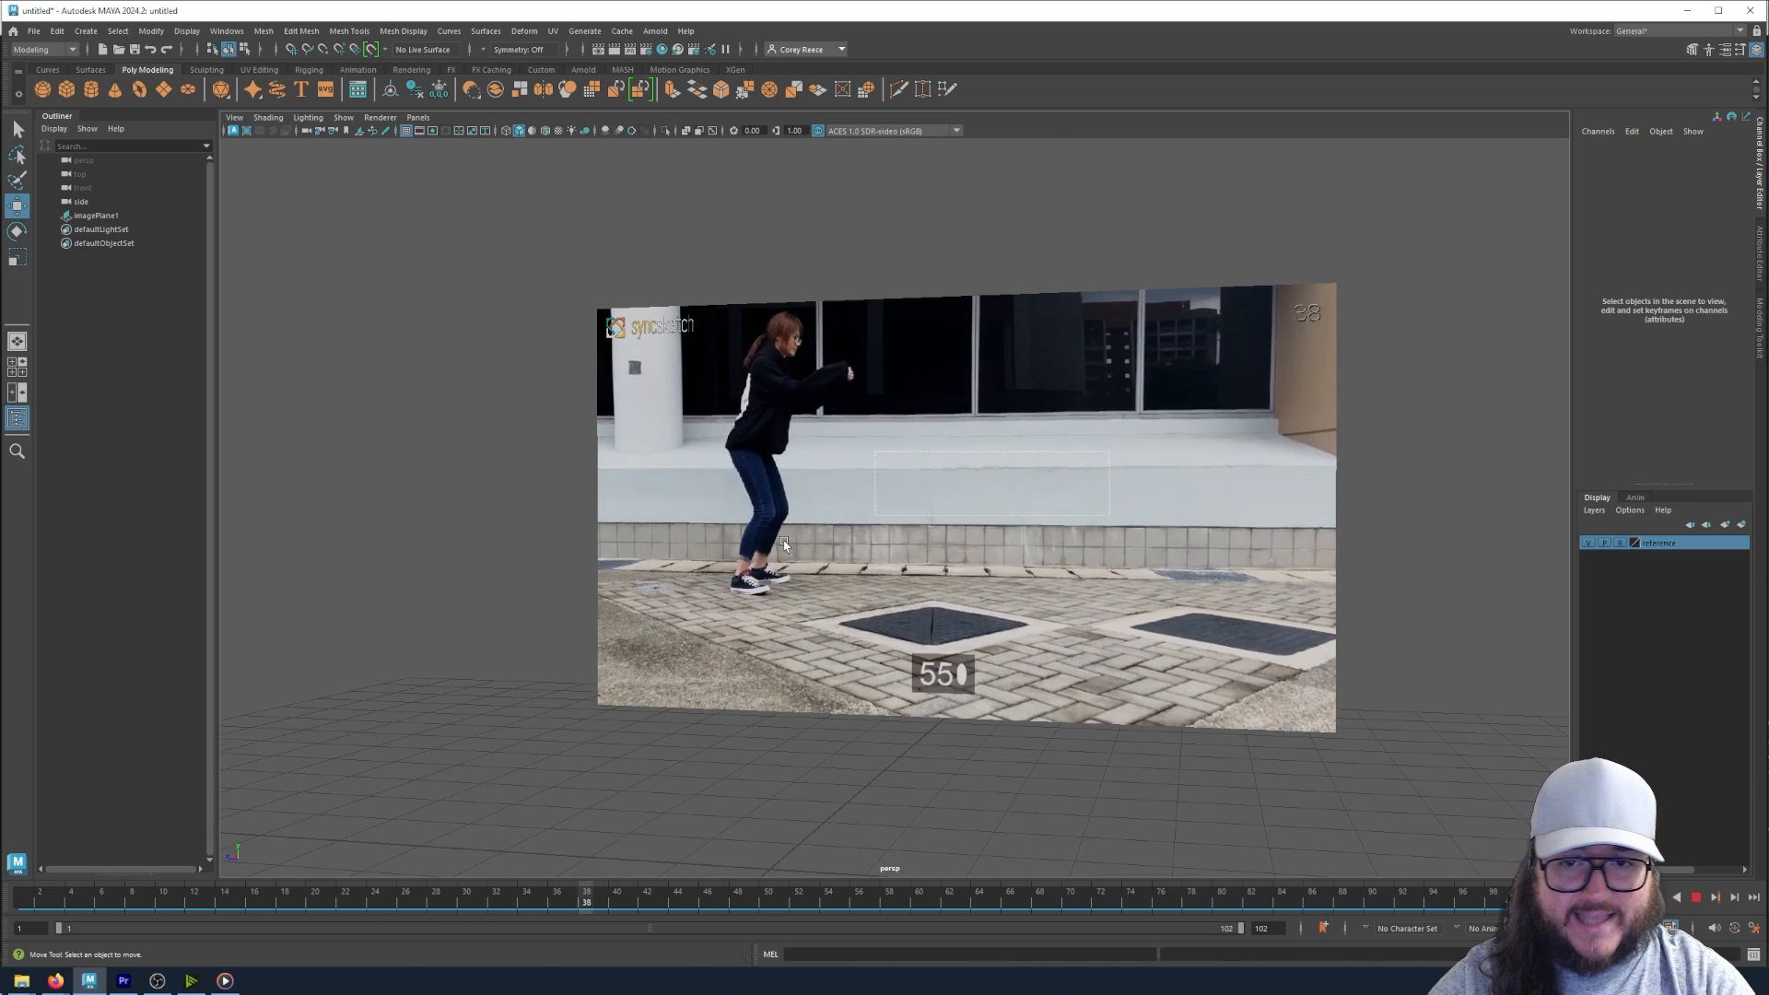
drag(1069, 490, 1026, 520)
scroll(1026, 520, down, 5)
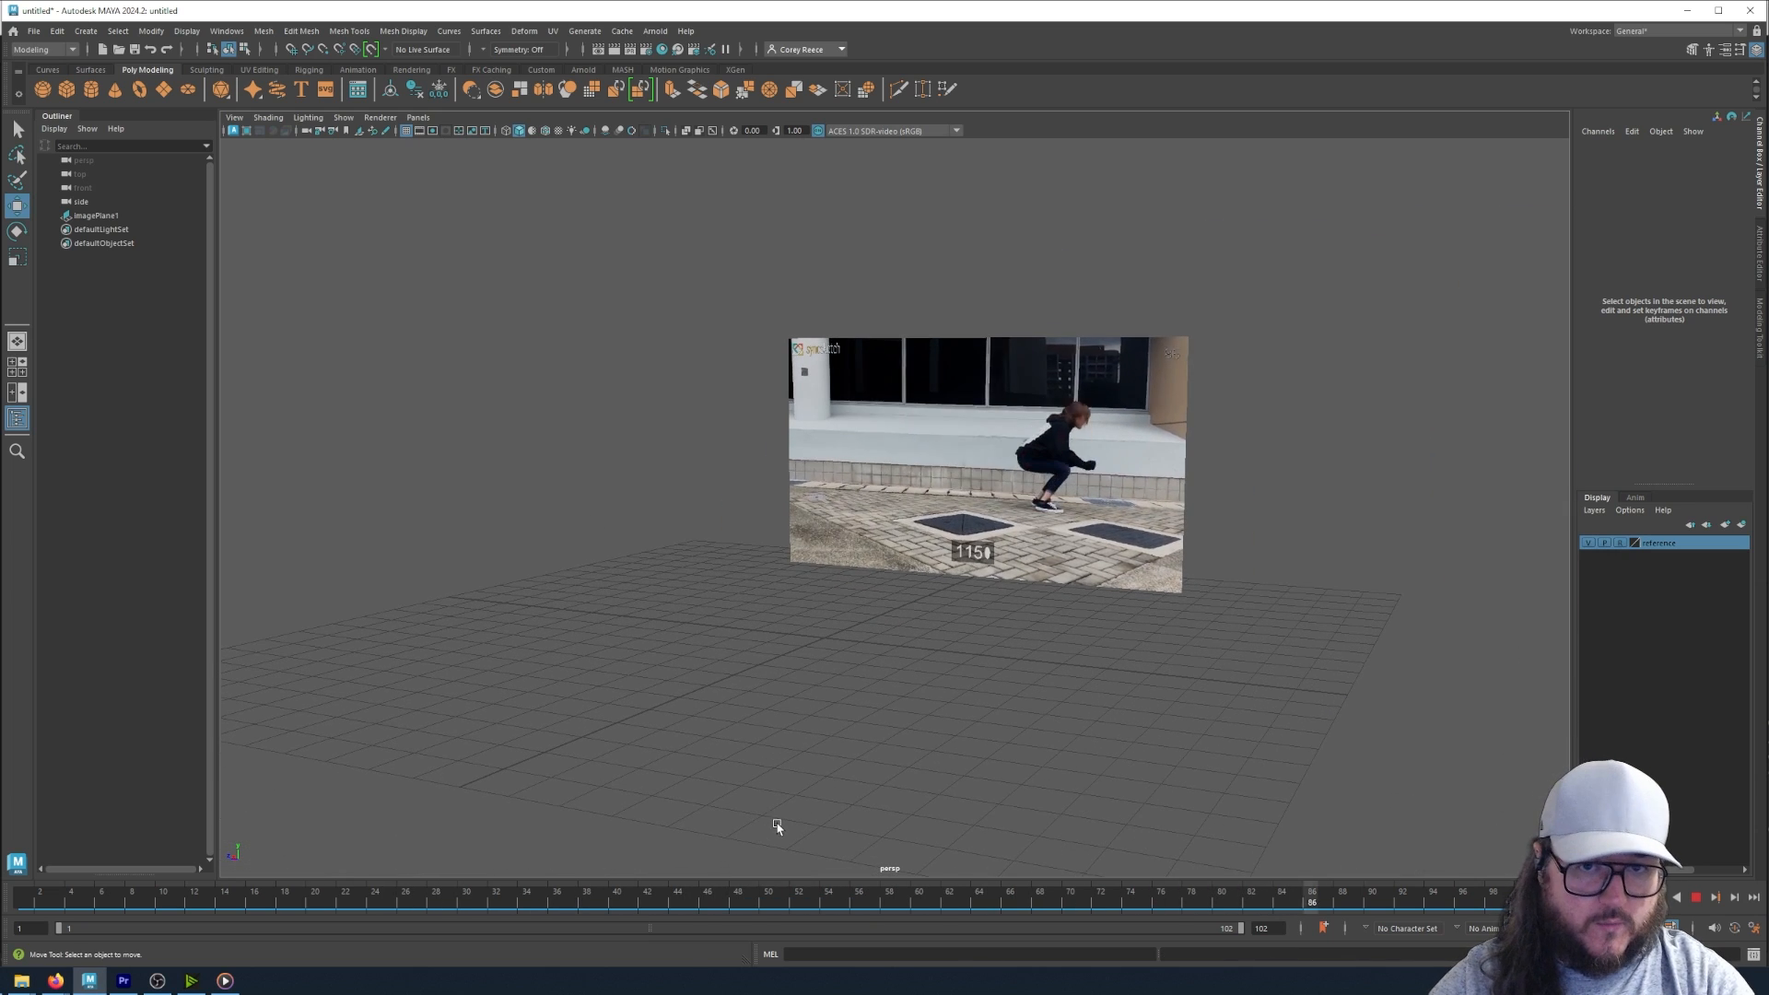
key(alt+v)
- Scrub to frame 48, compare it with the frame number in the image plane's upper corner, and play the sequence again
mouse_move(157, 901)
mouse_down()
mouse_move(778, 903)
mouse_move(734, 911)
mouse_up()
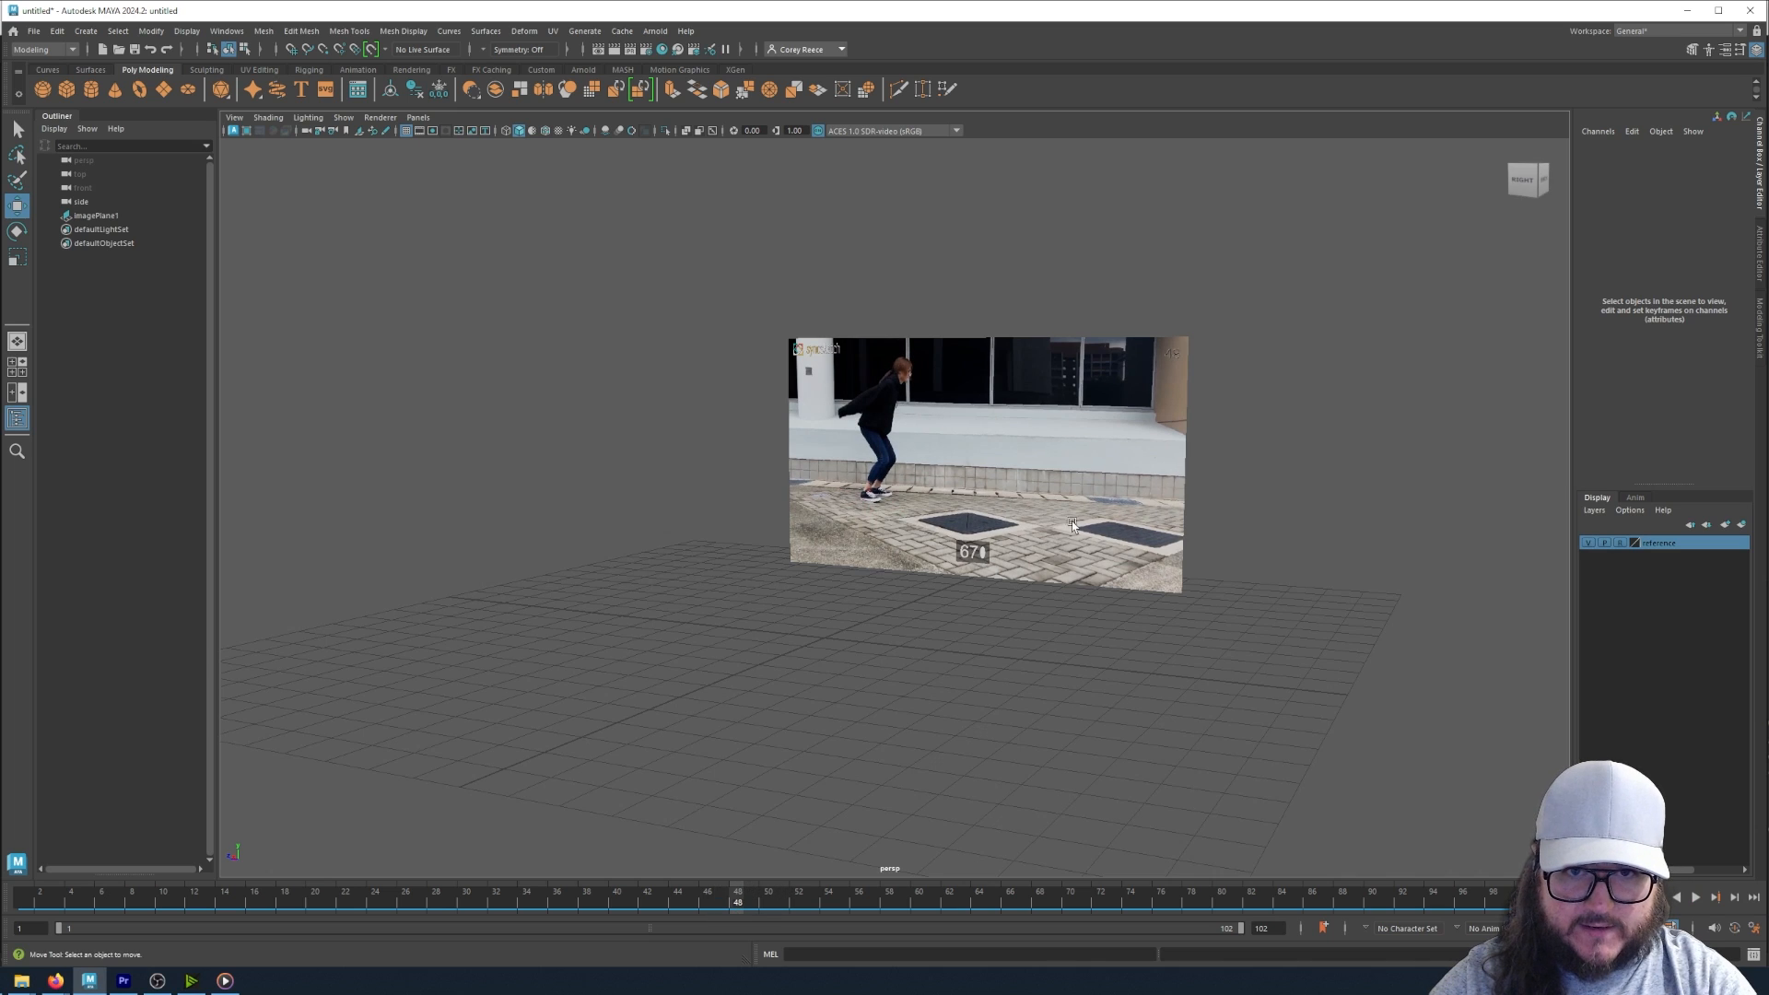
scroll(1071, 521, up, 8)
alt+drag(1080, 615, 1216, 609)
scroll(1216, 608, up, 4)
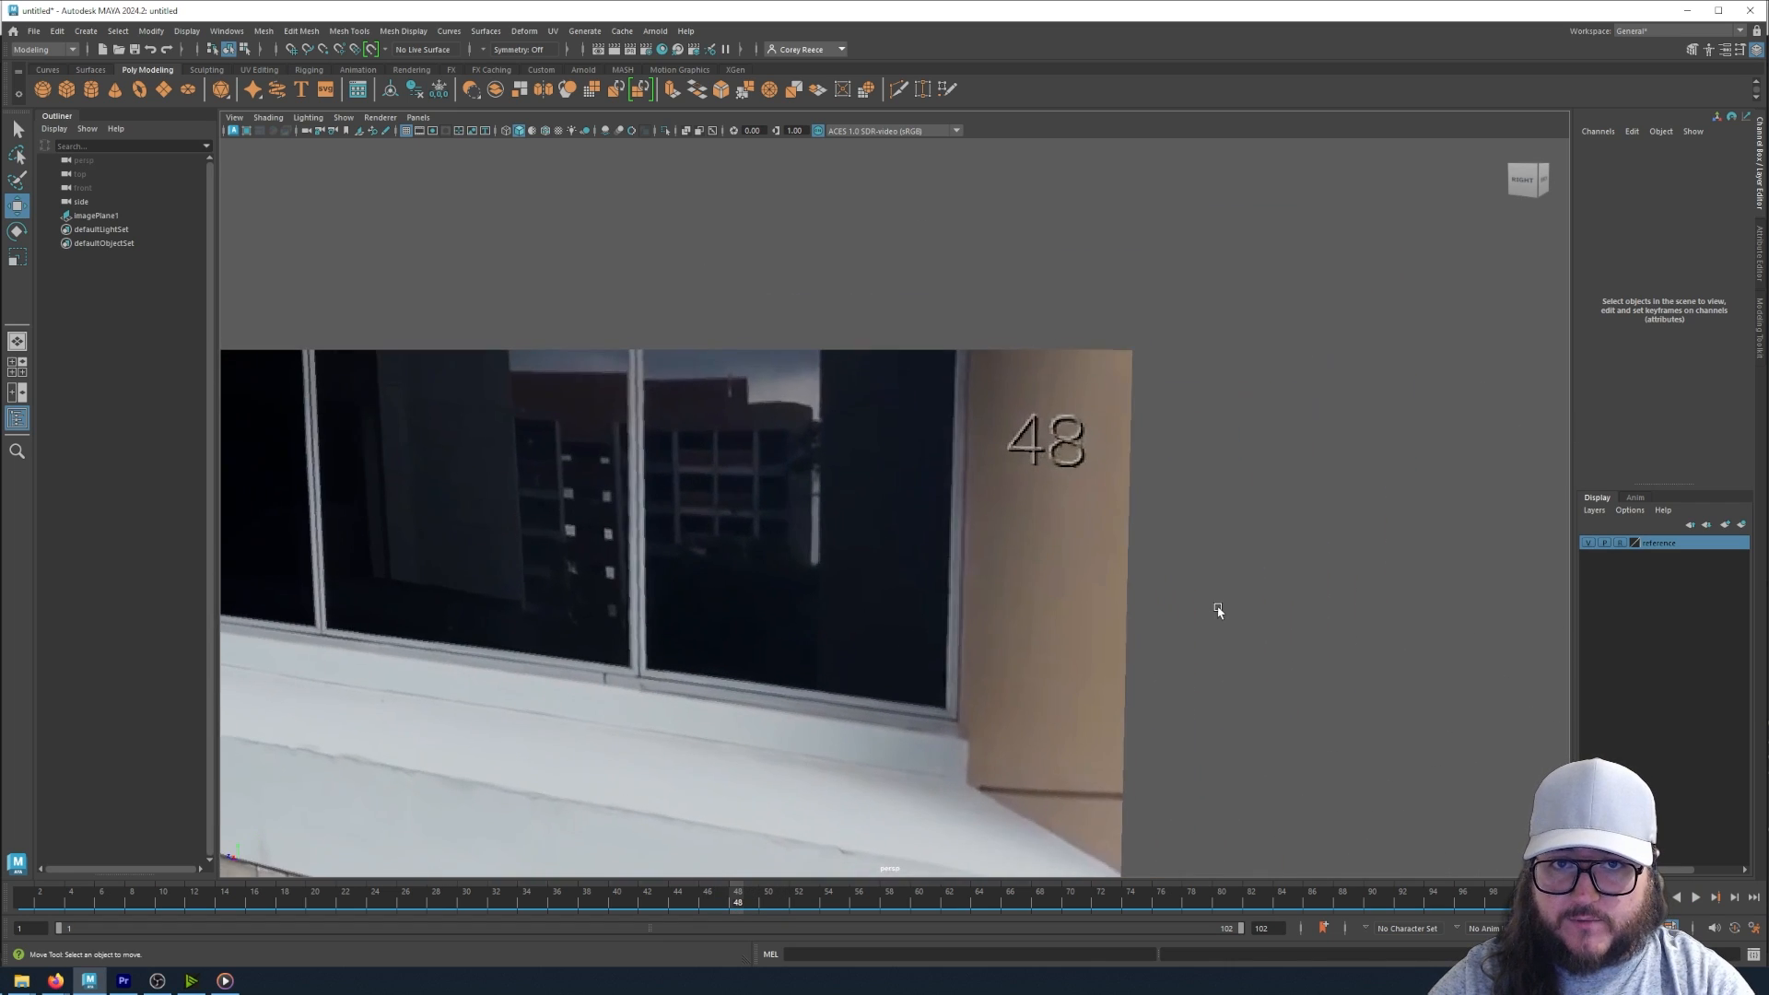
alt+drag(870, 511, 916, 506)
alt+drag(878, 590, 204, 519)
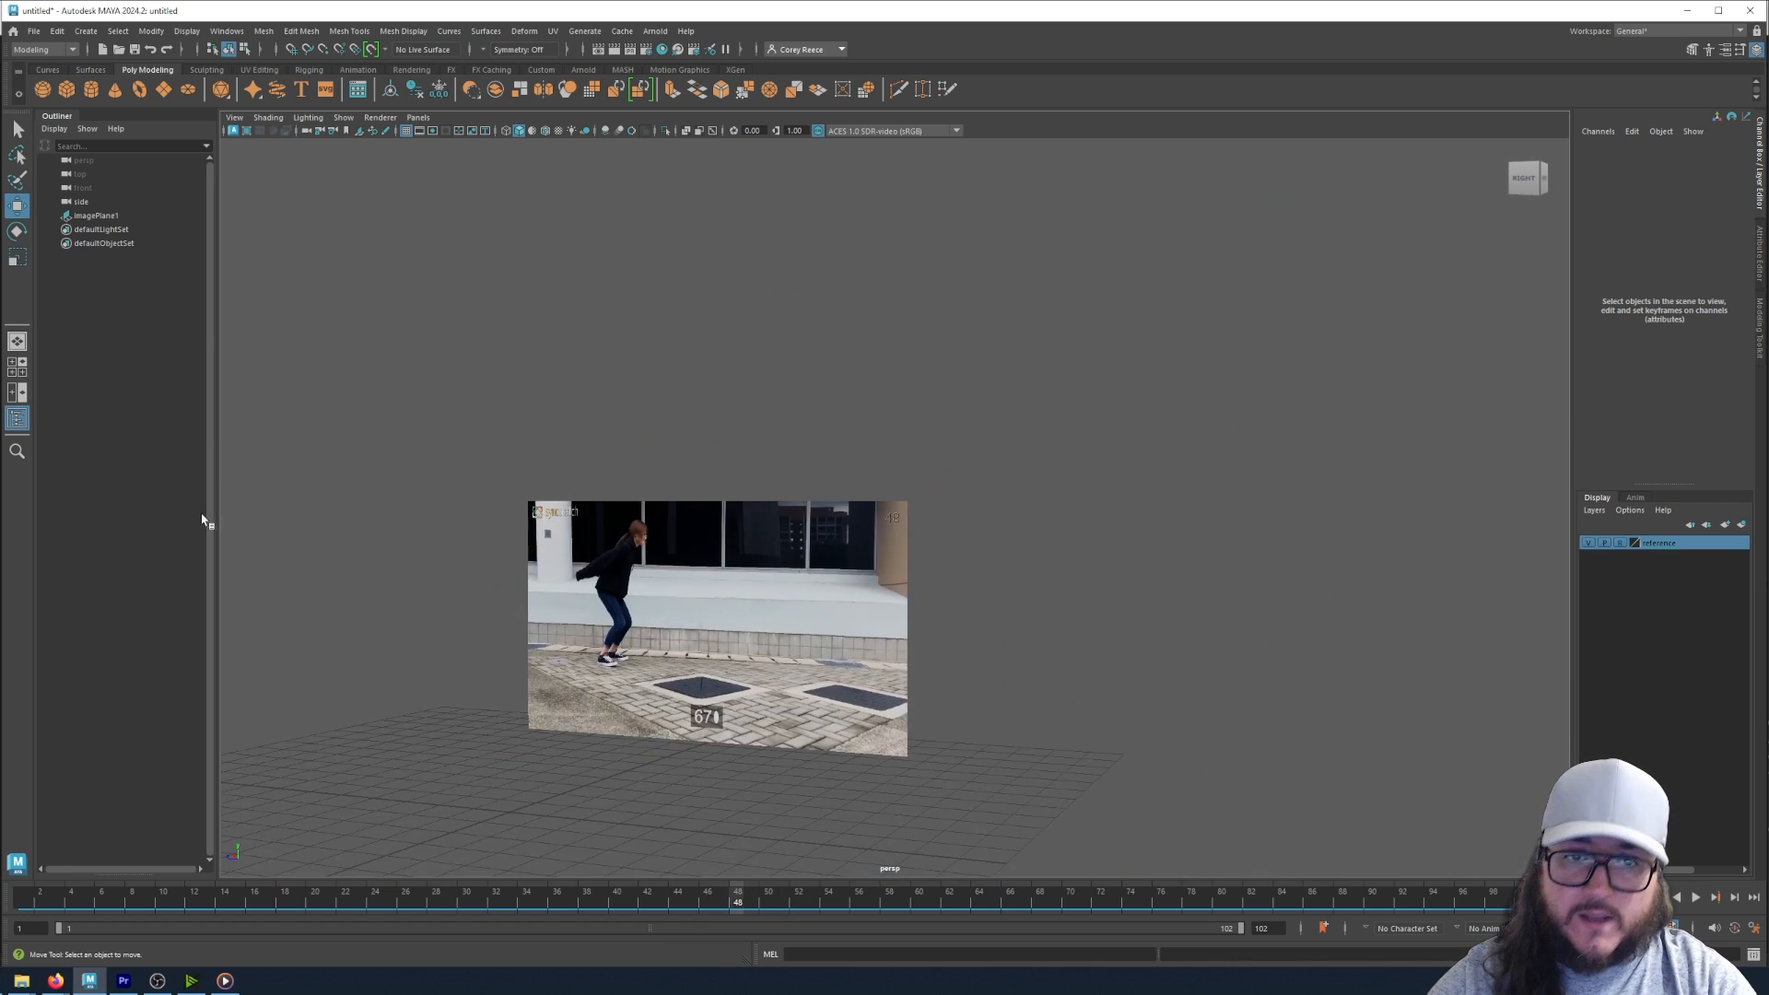
alt+drag(677, 580, 918, 535)
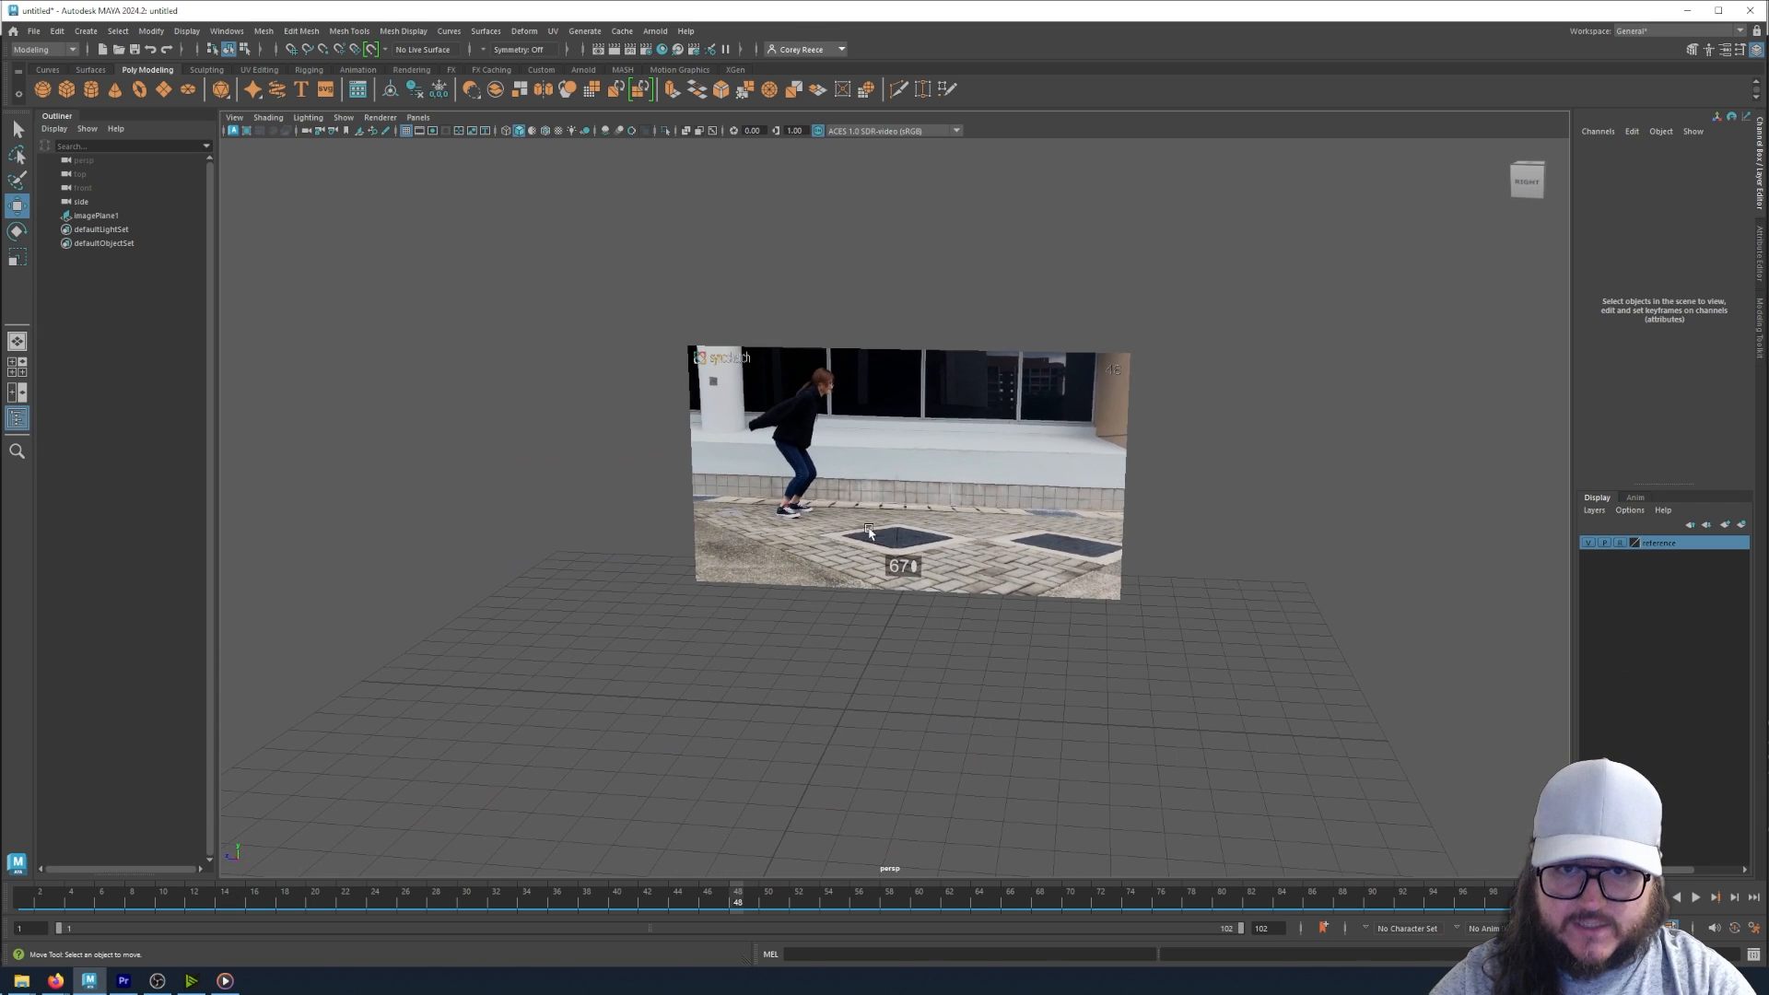
scroll(1109, 350, up, 5)
alt+drag(910, 680, 636, 866)
alt+drag(821, 585, 660, 746)
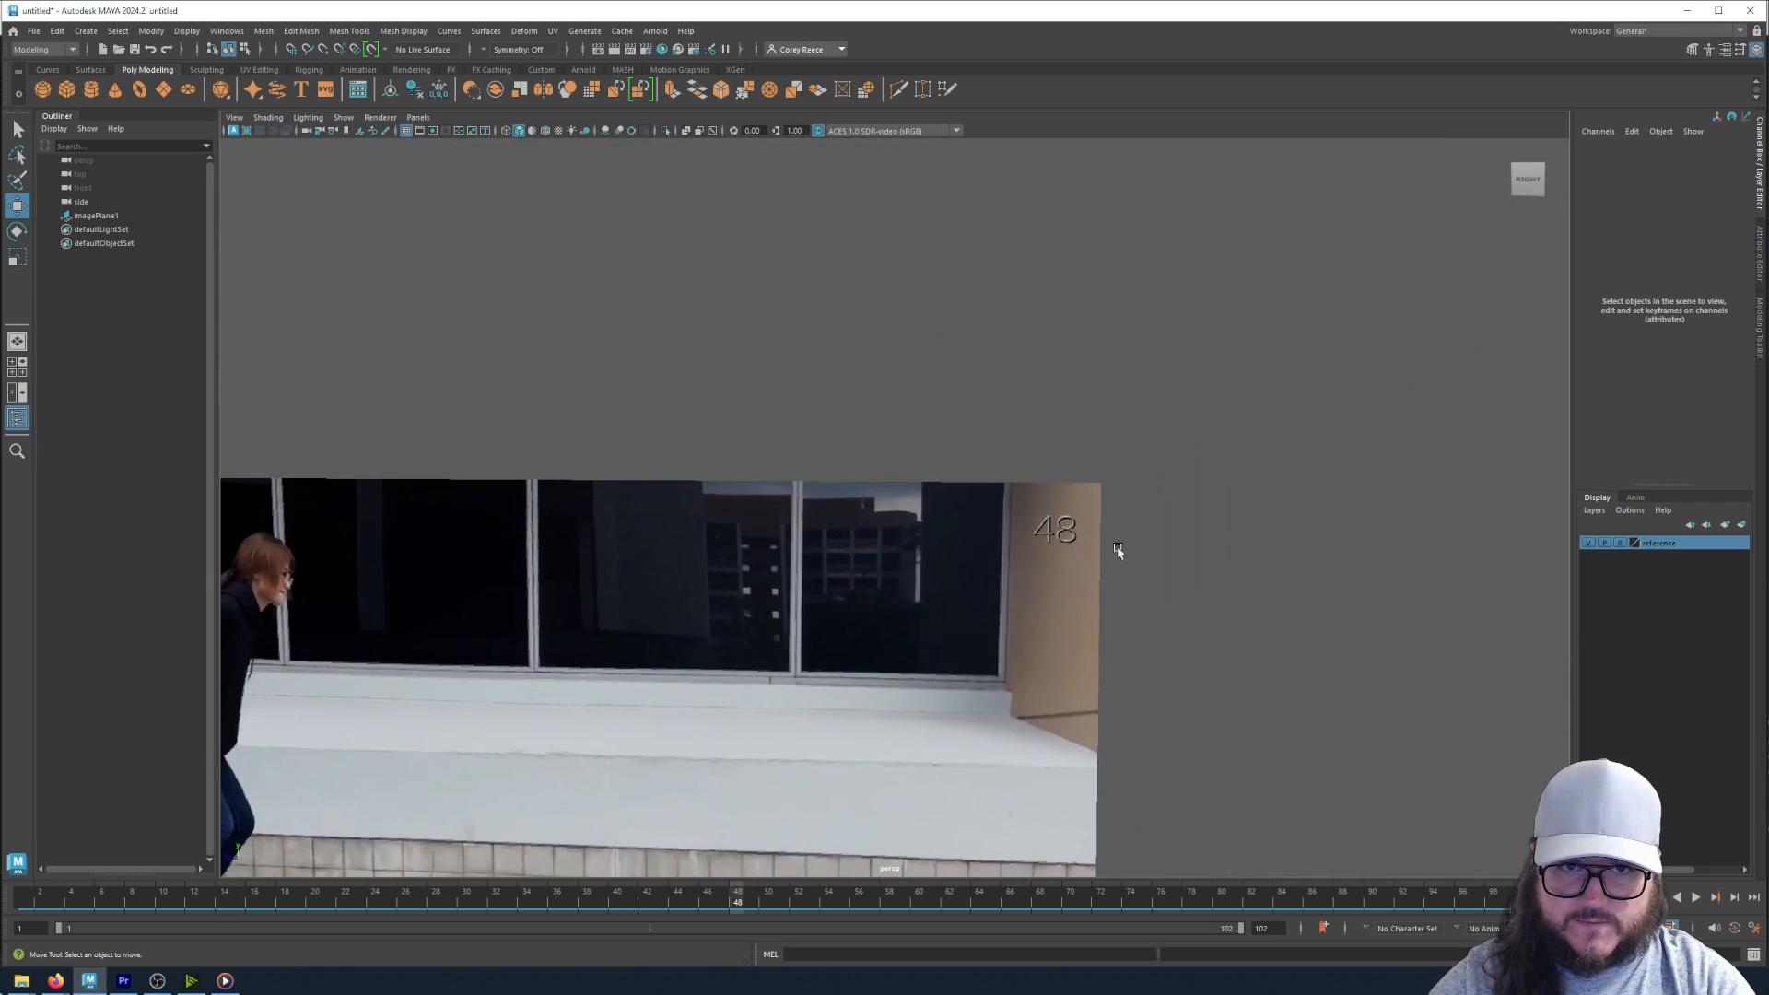
alt+drag(1118, 549, 717, 416)
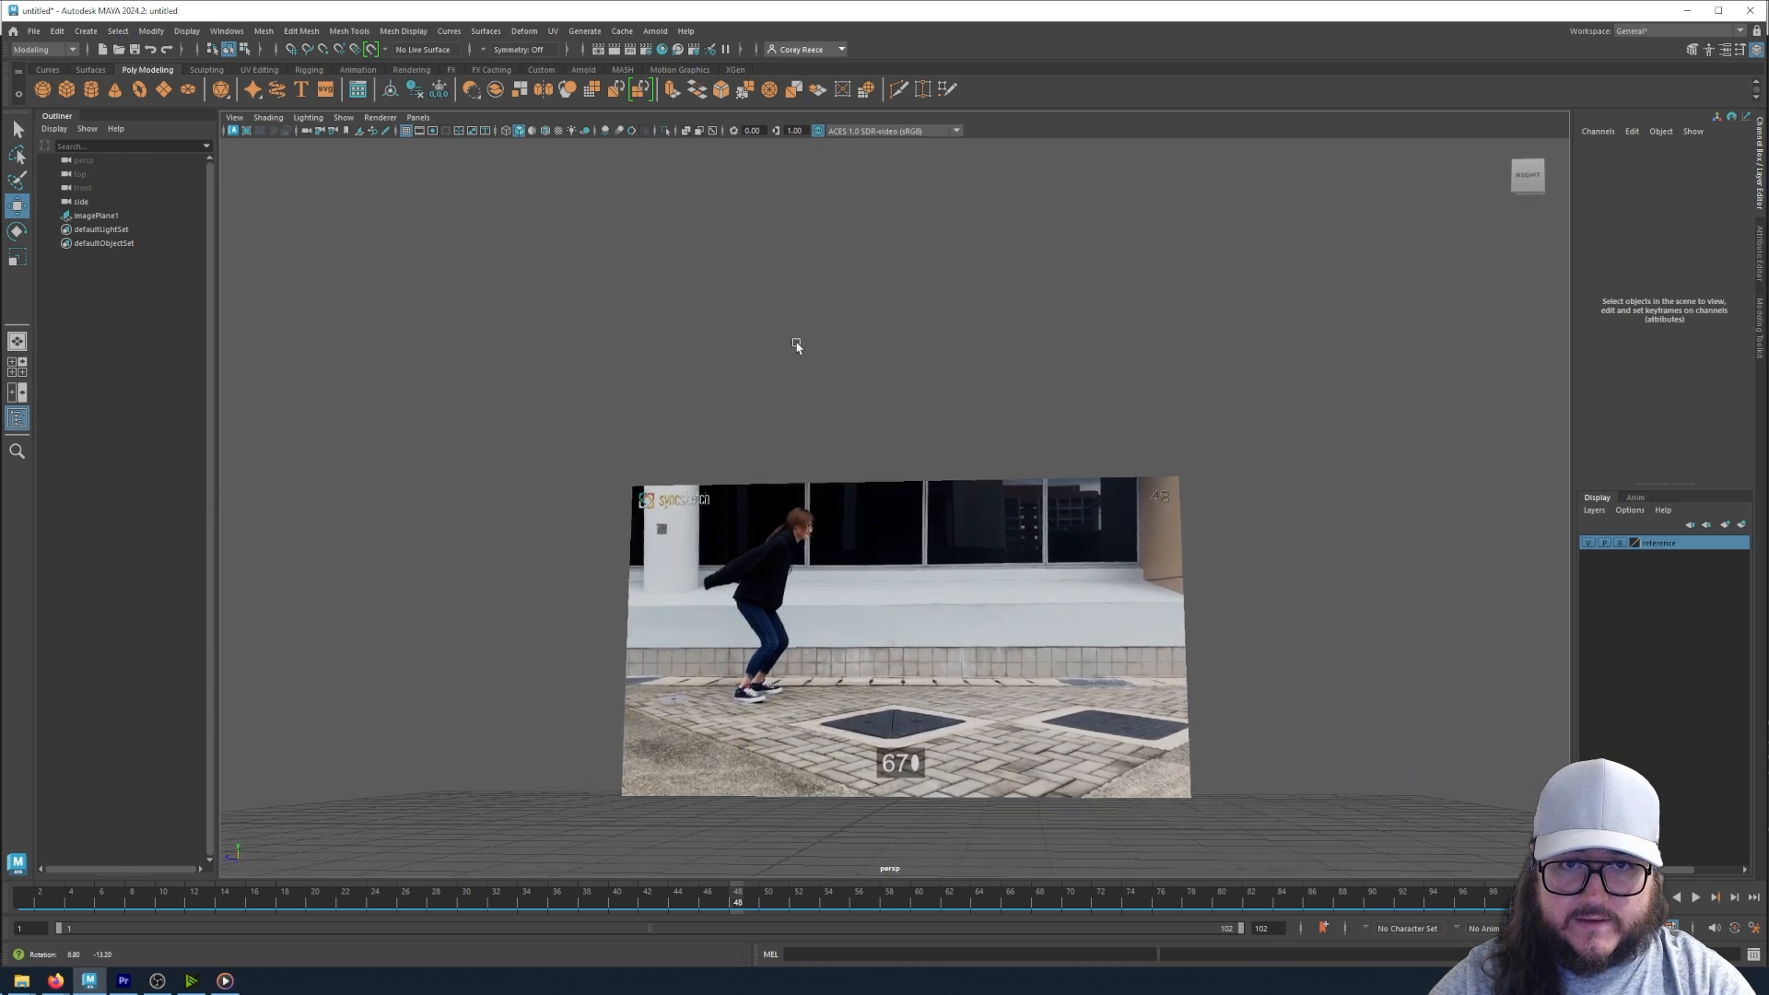
key(alt+v)
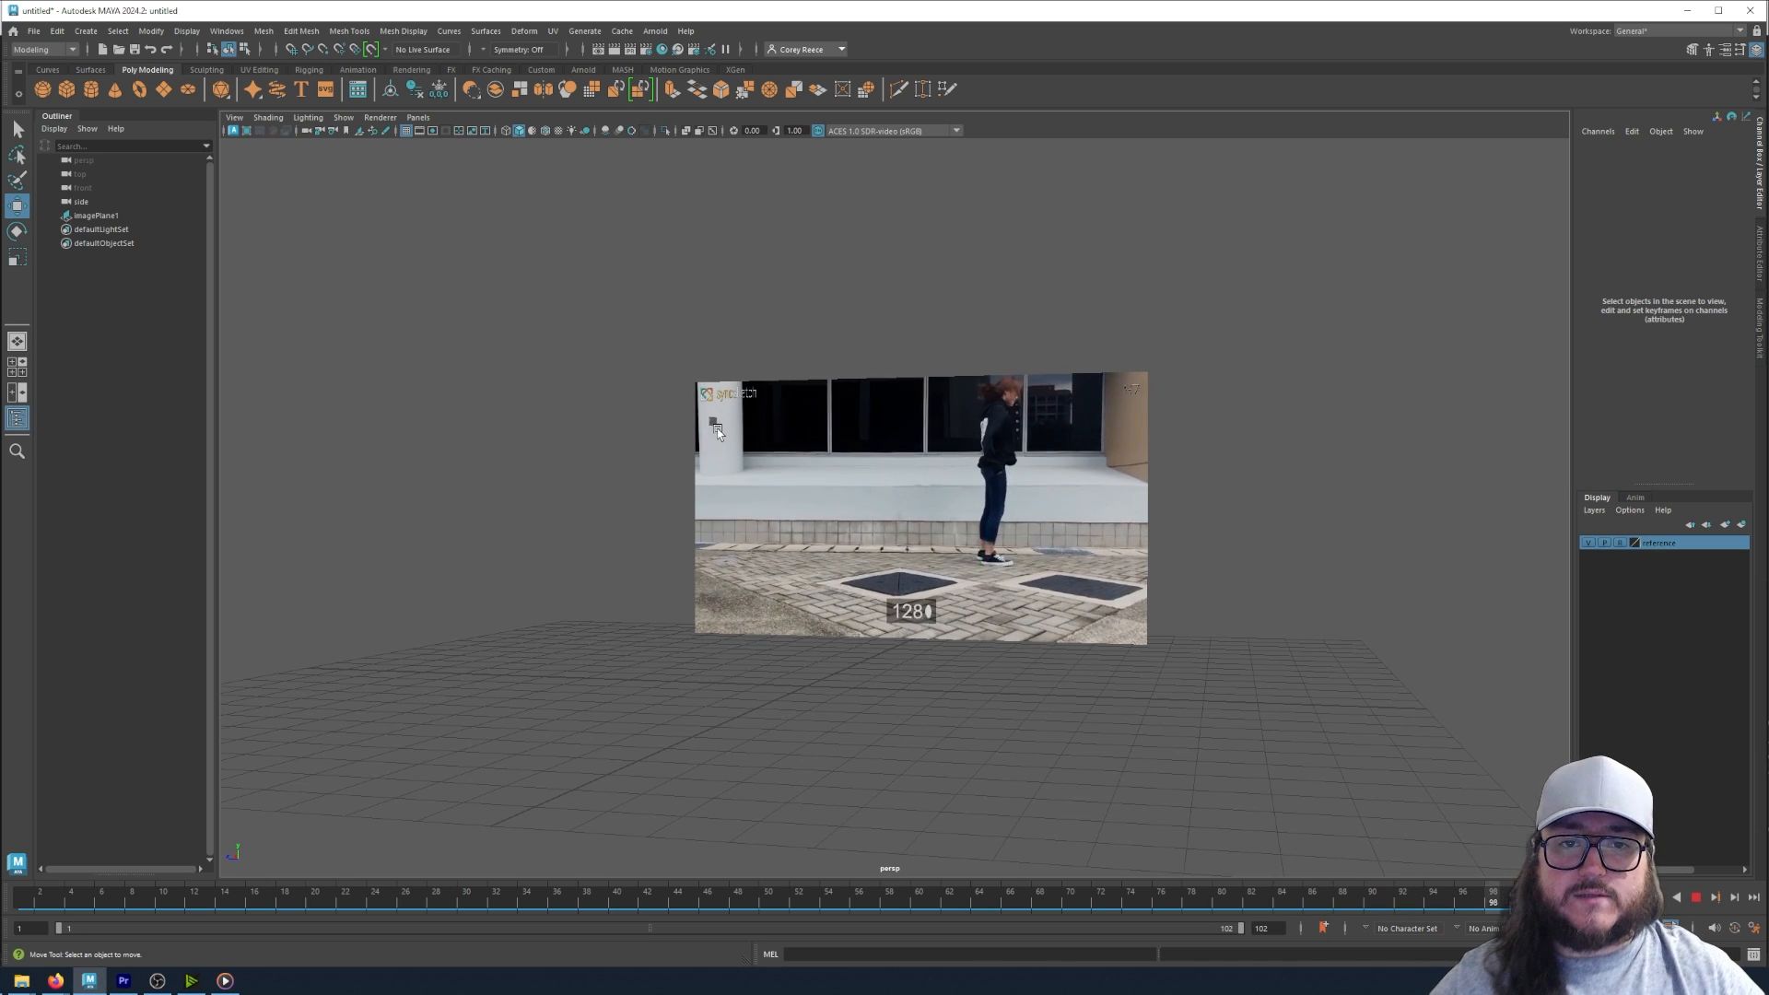